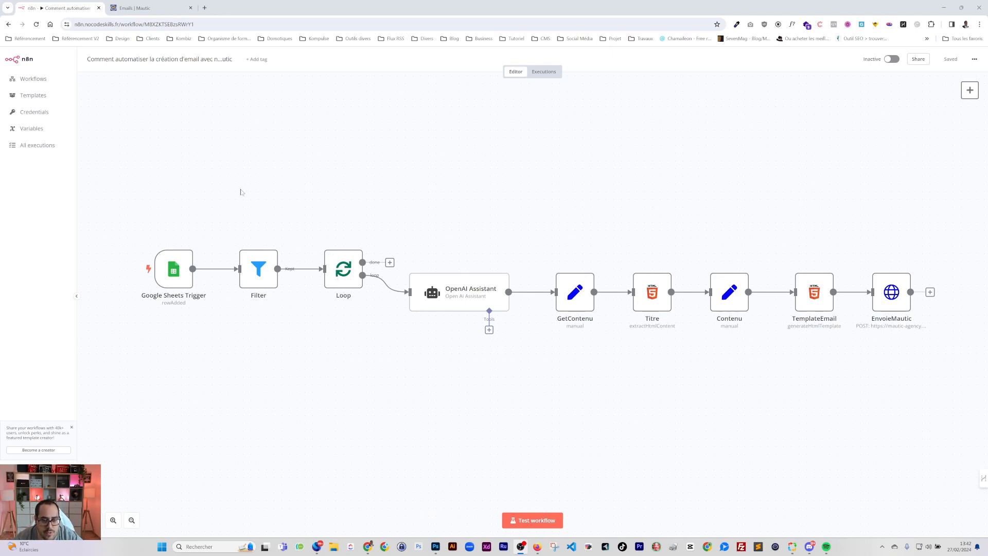
Copy the Google Sheets Trigger's document URL and open the Sujet email sheet in a new tab
{"action": "double_click", "coordinate": [176, 278]}
{"action": "triple_click", "coordinate": [267, 194]}
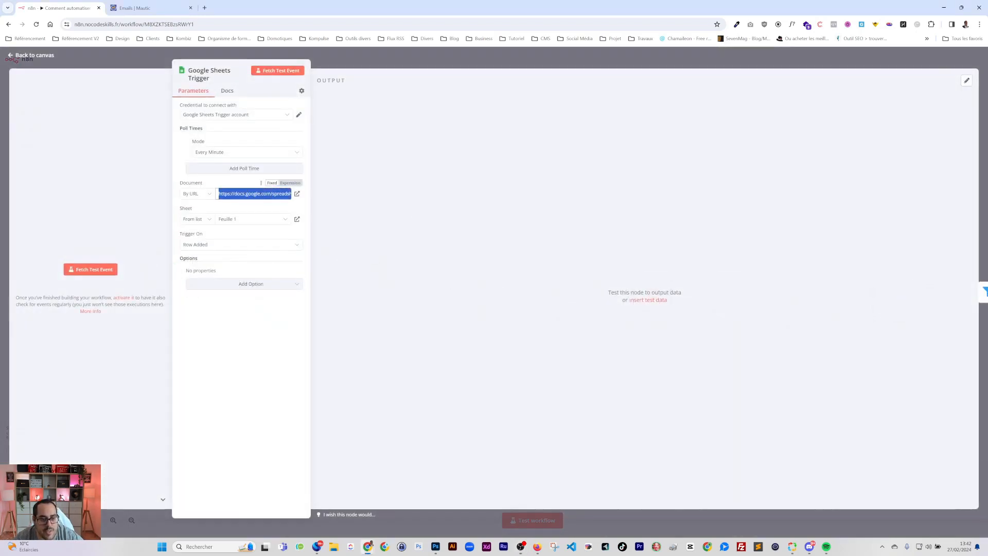
{"action": "left_click", "coordinate": [205, 8]}
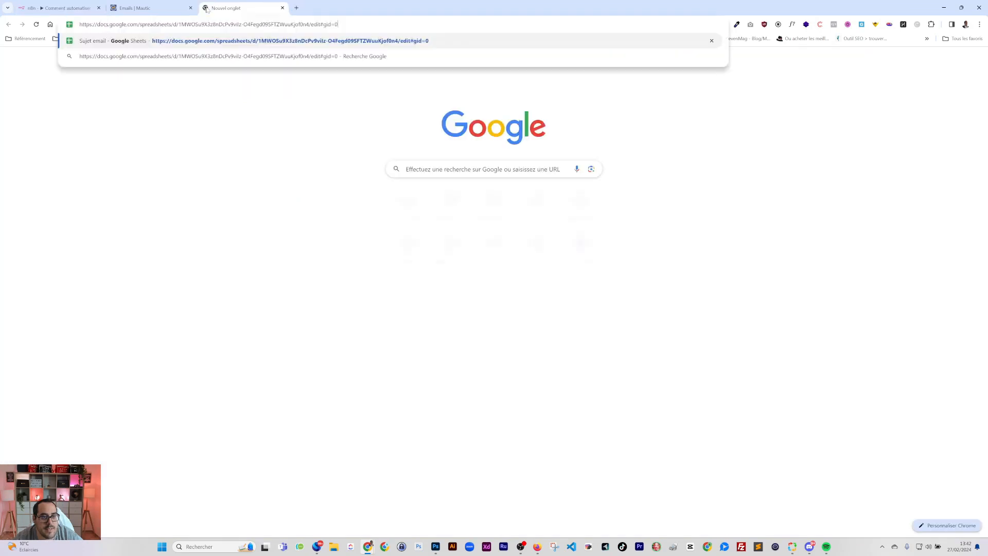
{"action": "key", "text": "Return"}
{"action": "left_click_drag", "start_coordinate": [215, 14], "coordinate": [154, 13]}
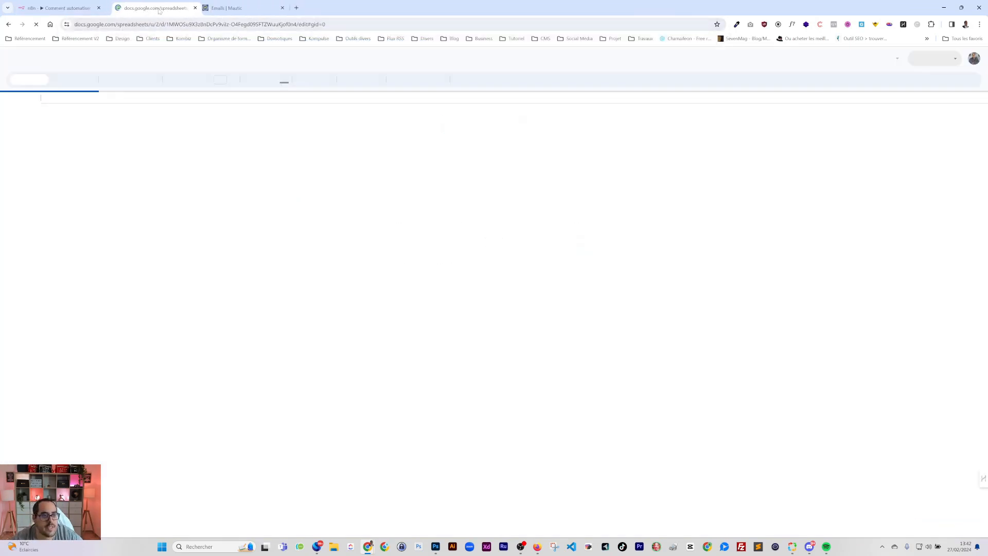
Close the trigger settings and compare the Sujet email sheet with the workflow canvas
{"action": "left_click", "coordinate": [66, 9]}
{"action": "left_click", "coordinate": [375, 63]}
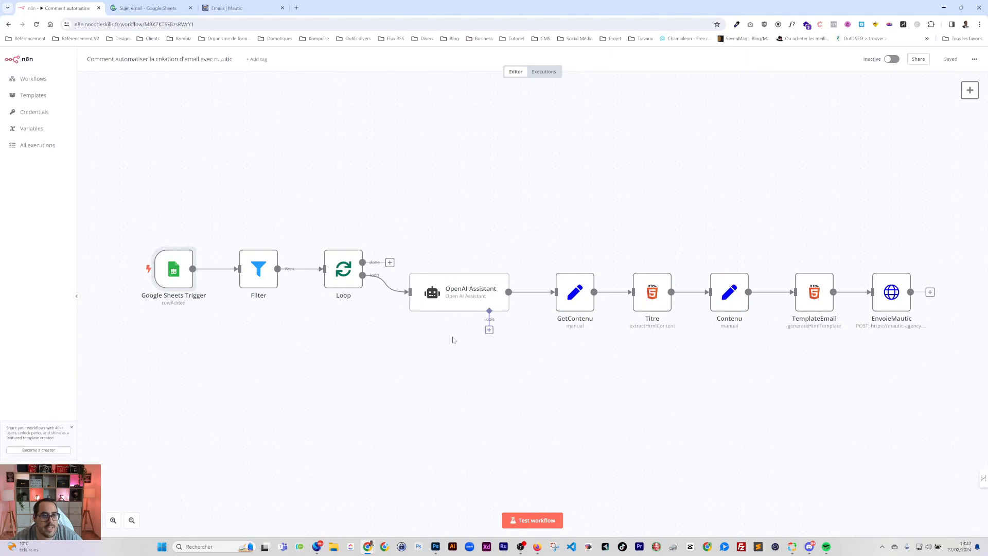
{"action": "mouse_move", "coordinate": [344, 277]}
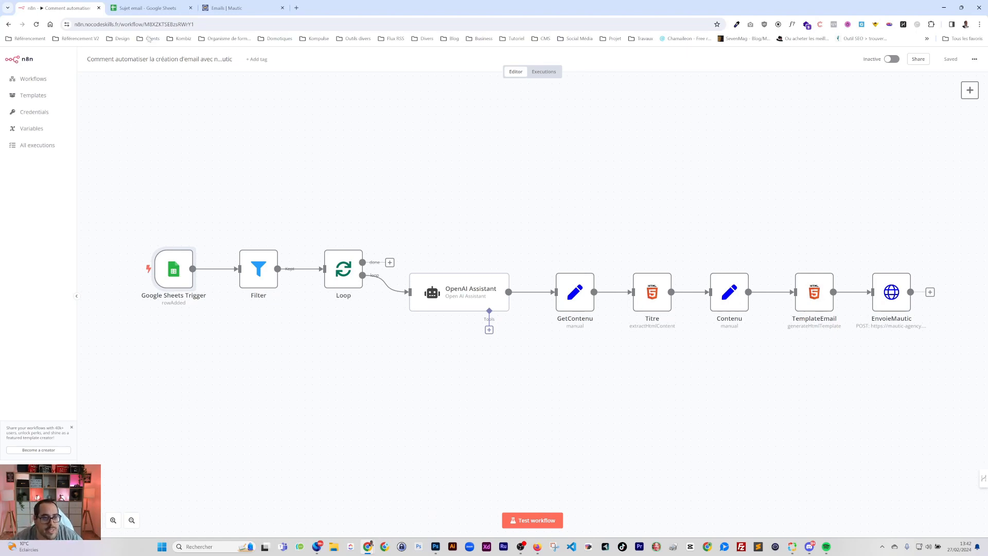
{"action": "left_click", "coordinate": [157, 9]}
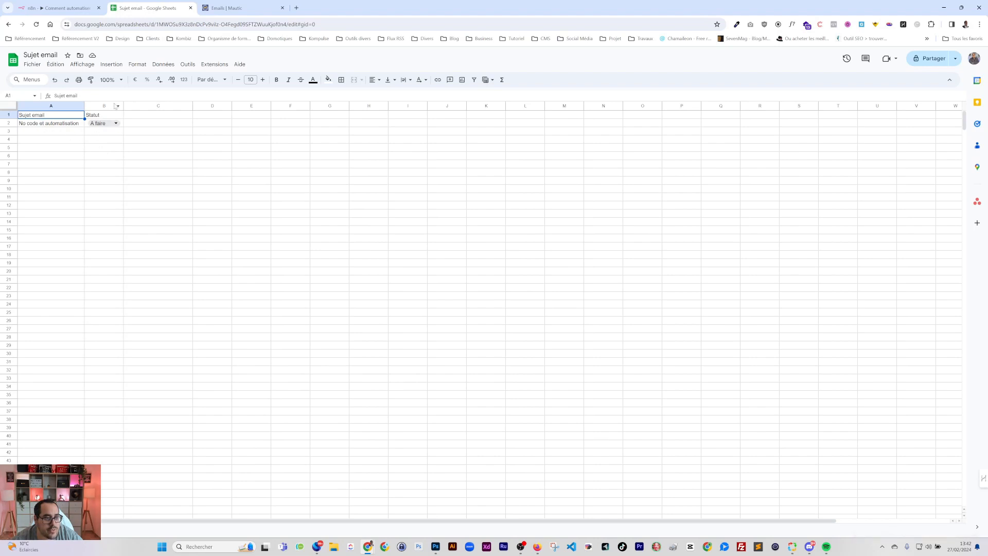
{"action": "left_click", "coordinate": [68, 9]}
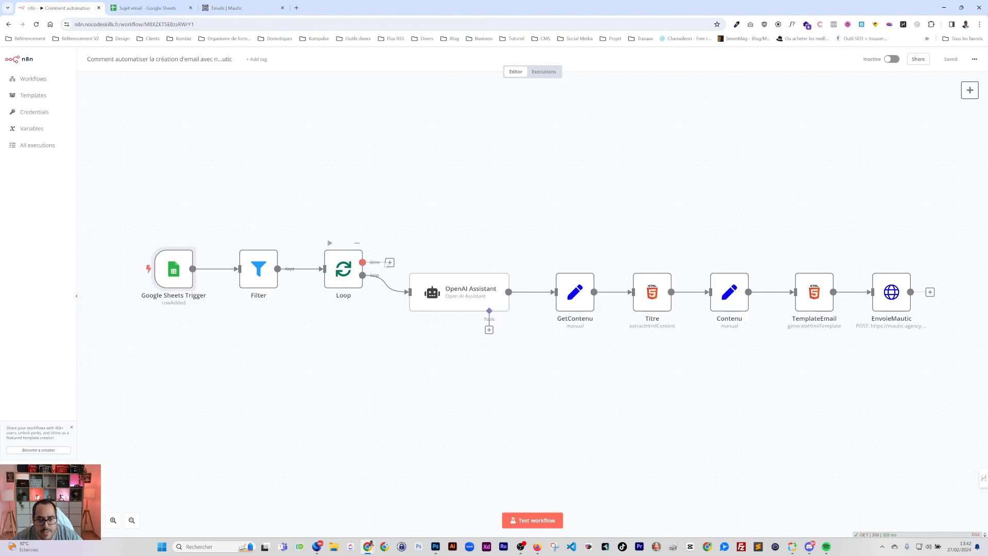
{"action": "double_click", "coordinate": [261, 276]}
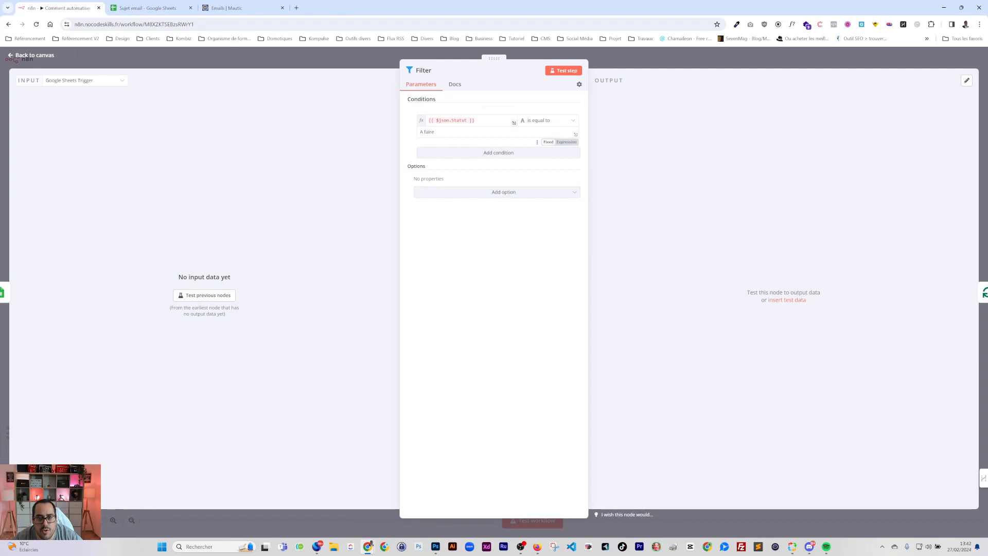
{"action": "key", "text": "Escape"}
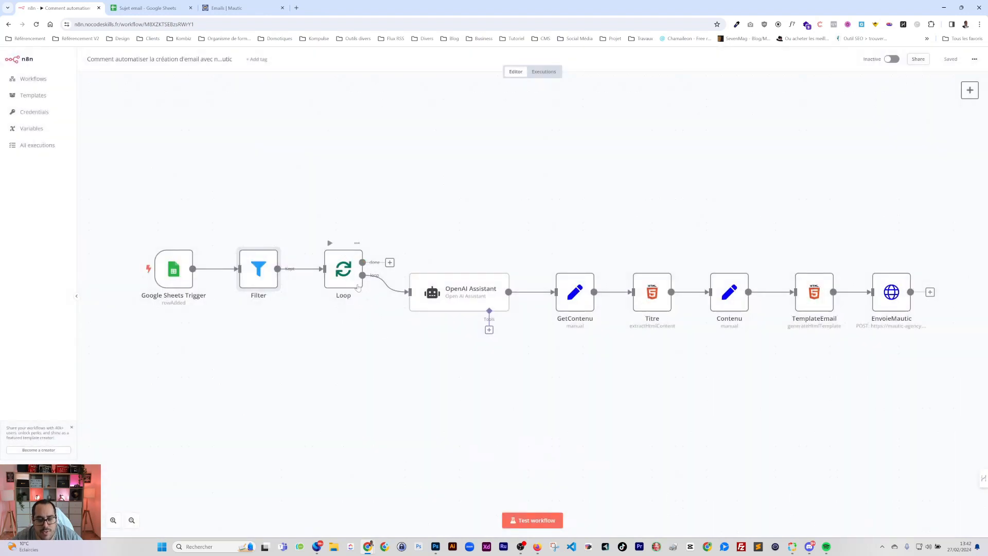
{"action": "double_click", "coordinate": [471, 289]}
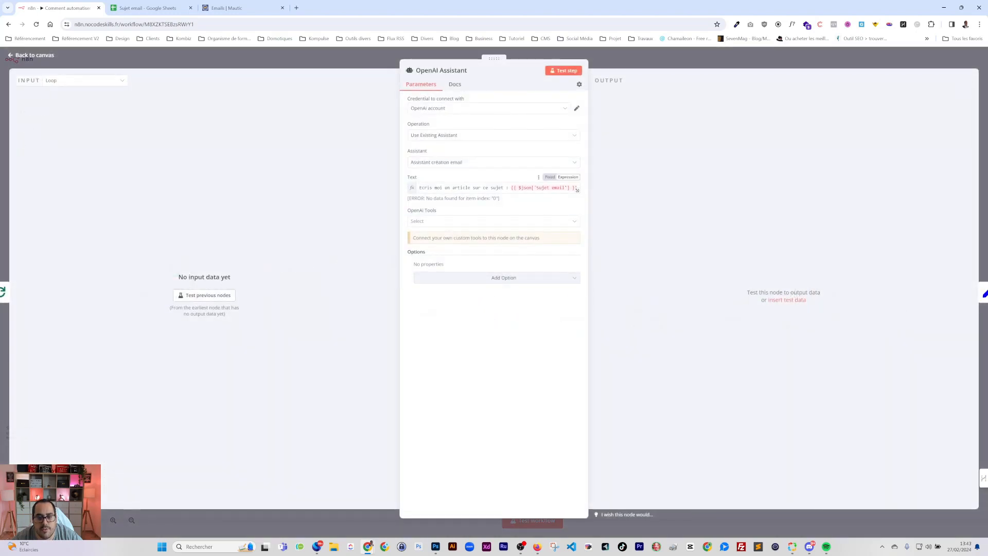
{"action": "key", "text": "Escape"}
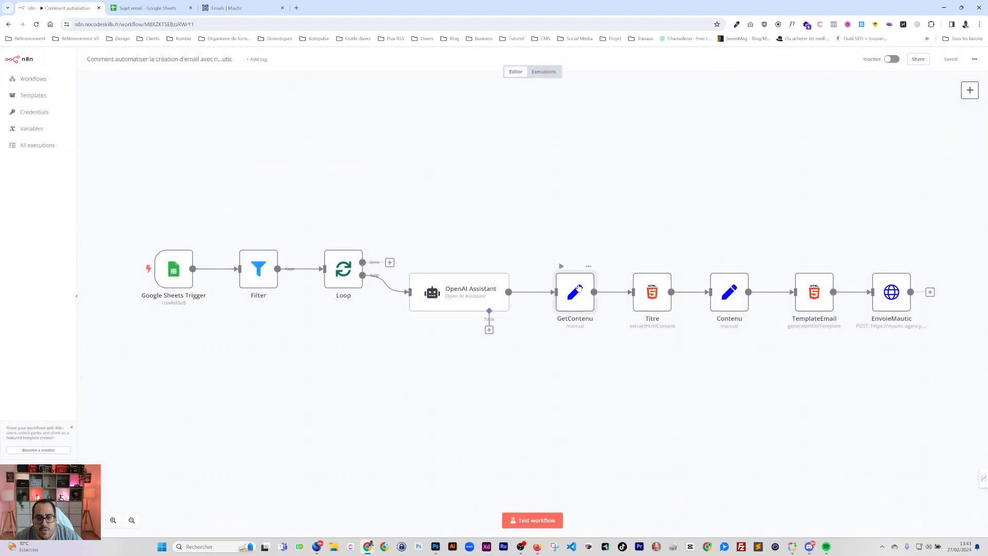
{"action": "double_click", "coordinate": [467, 301]}
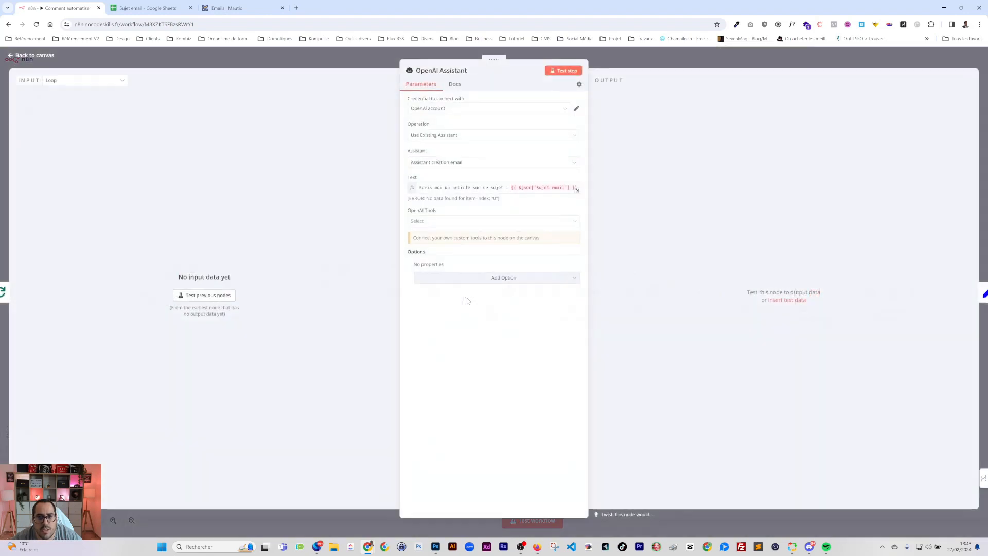
{"action": "left_click", "coordinate": [493, 220]}
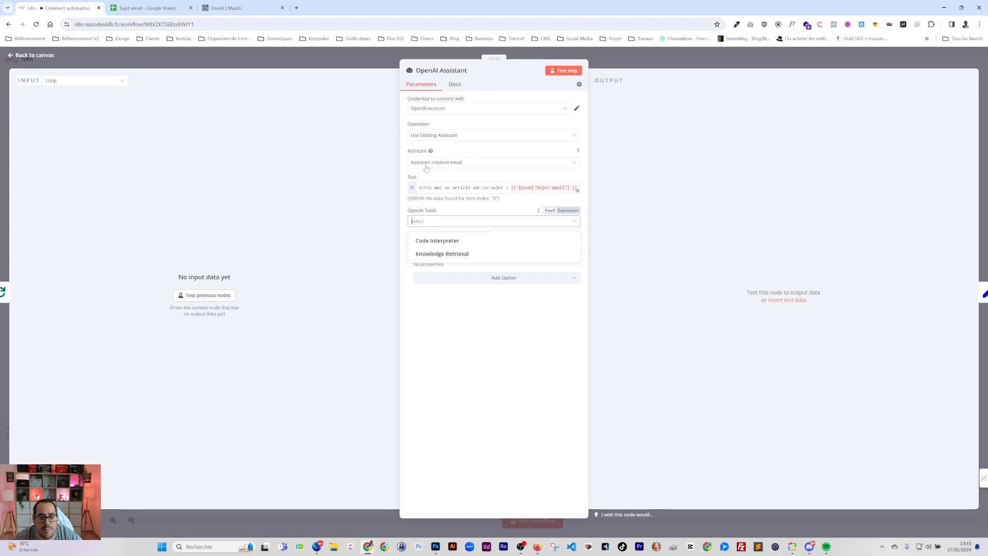
{"action": "left_click", "coordinate": [470, 183]}
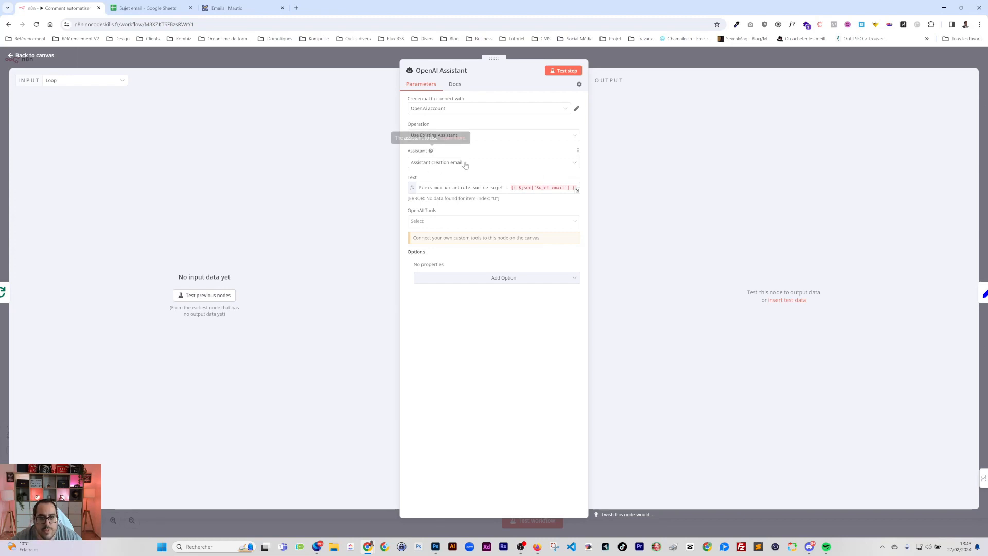
{"action": "left_click", "coordinate": [632, 62]}
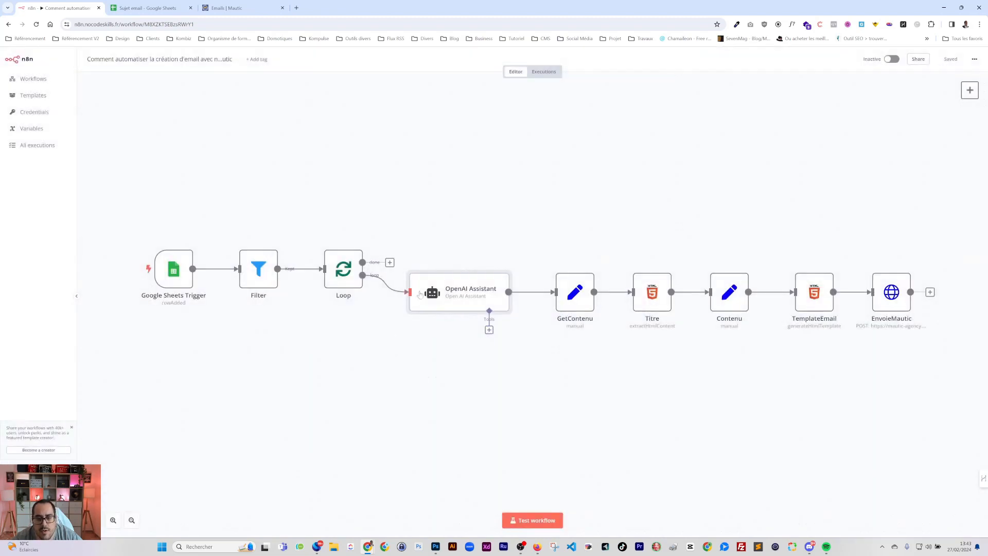
{"action": "double_click", "coordinate": [585, 296]}
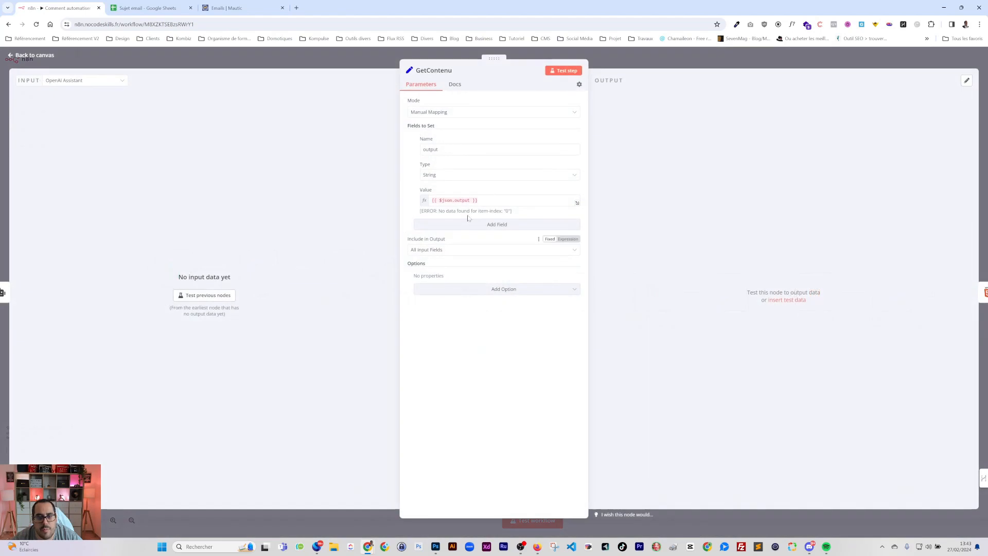
{"action": "left_click", "coordinate": [690, 61]}
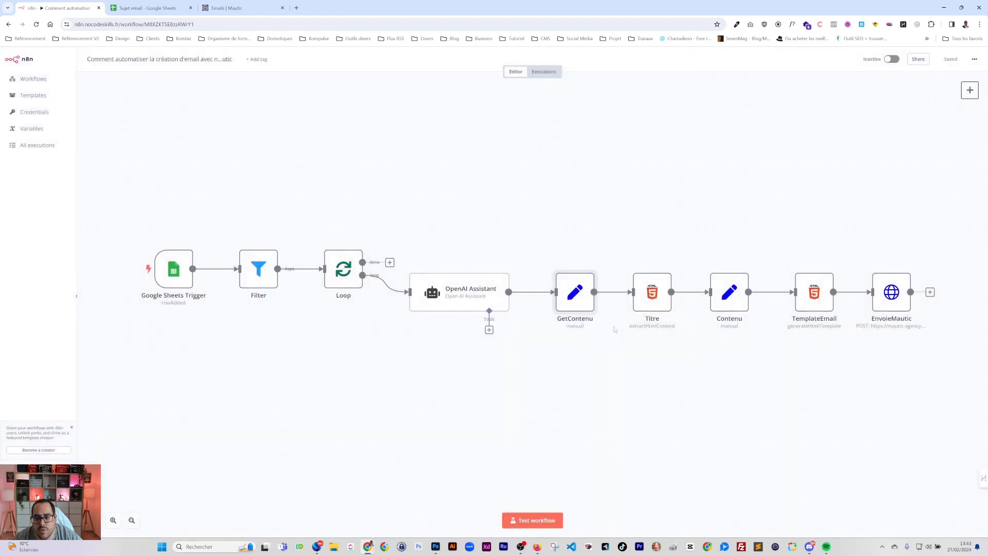
{"action": "double_click", "coordinate": [651, 290]}
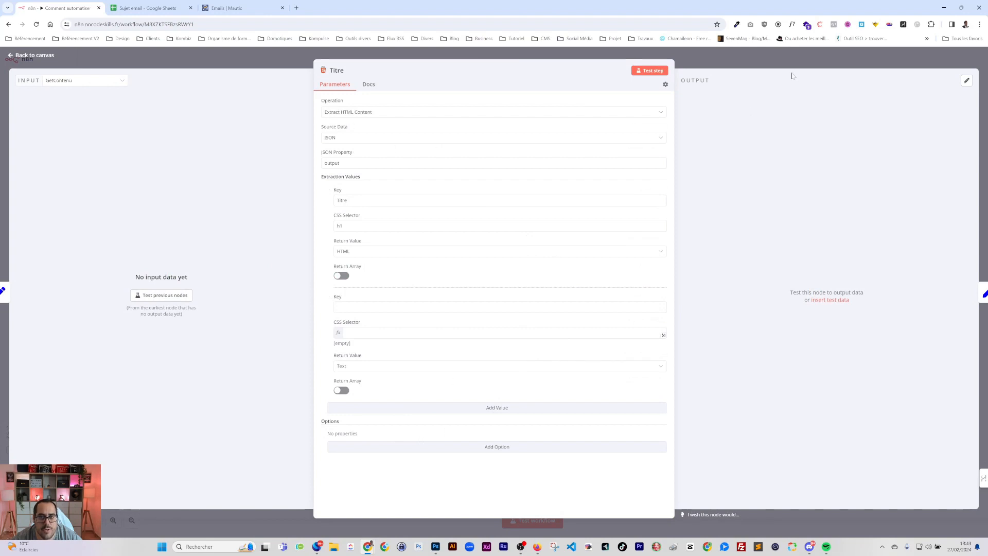
{"action": "left_click", "coordinate": [770, 62]}
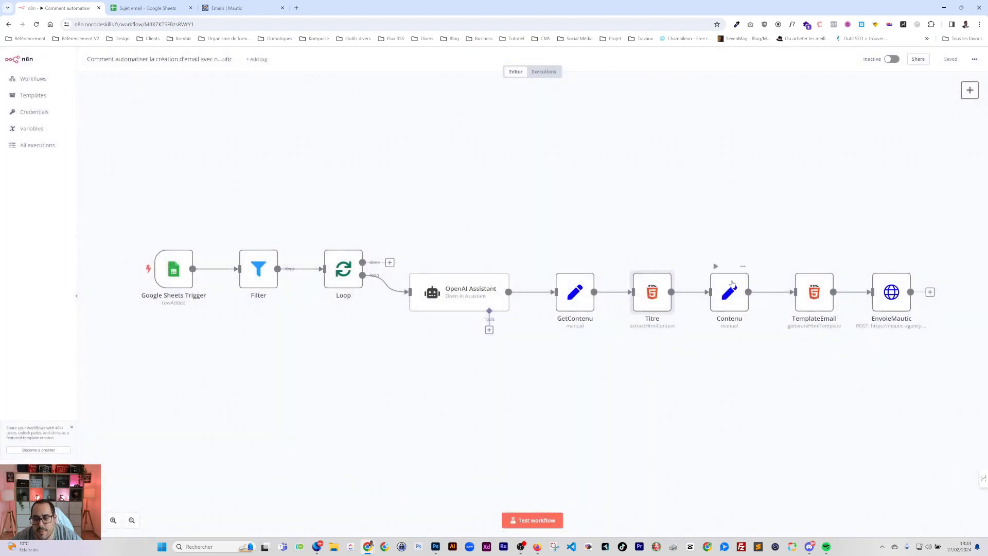
{"action": "double_click", "coordinate": [731, 286]}
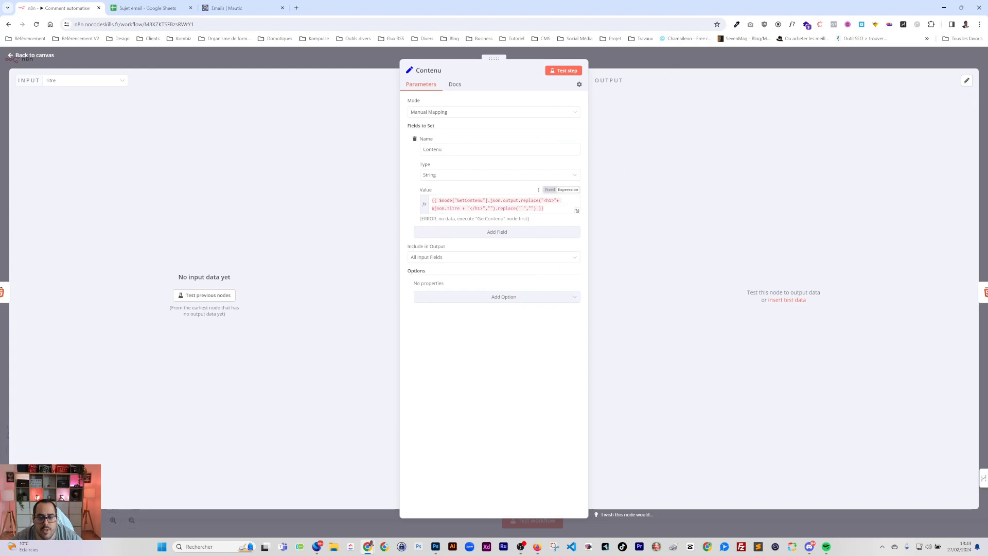
{"action": "left_click", "coordinate": [705, 57]}
{"action": "left_click", "coordinate": [809, 300]}
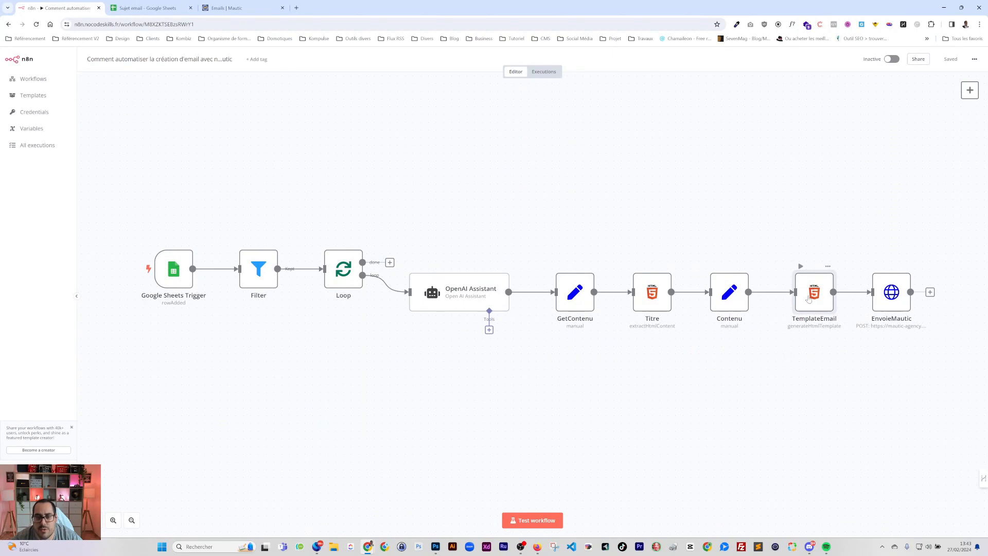
{"action": "double_click", "coordinate": [809, 300]}
{"action": "scroll", "coordinate": [491, 229], "scroll_direction": "down", "scroll_amount": 10}
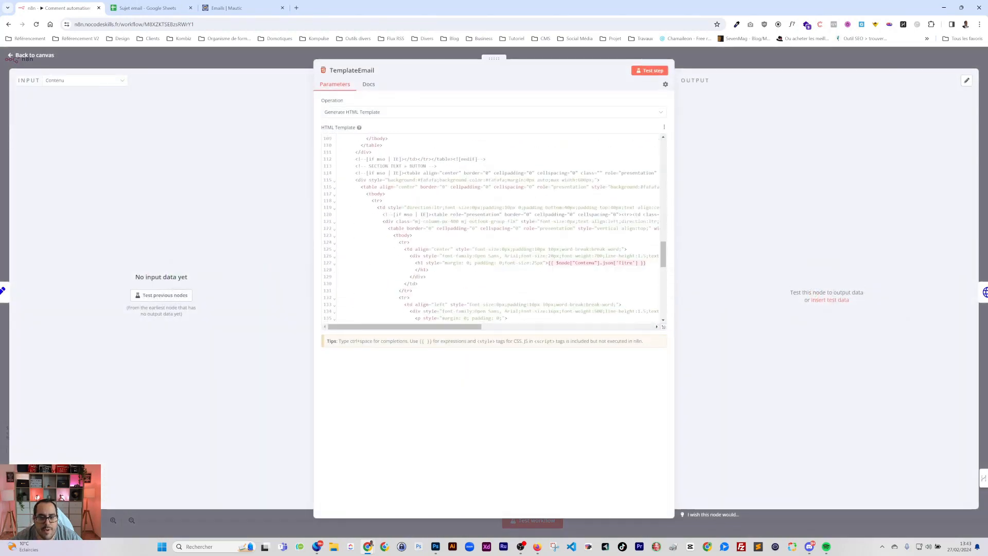
{"action": "left_click", "coordinate": [775, 55]}
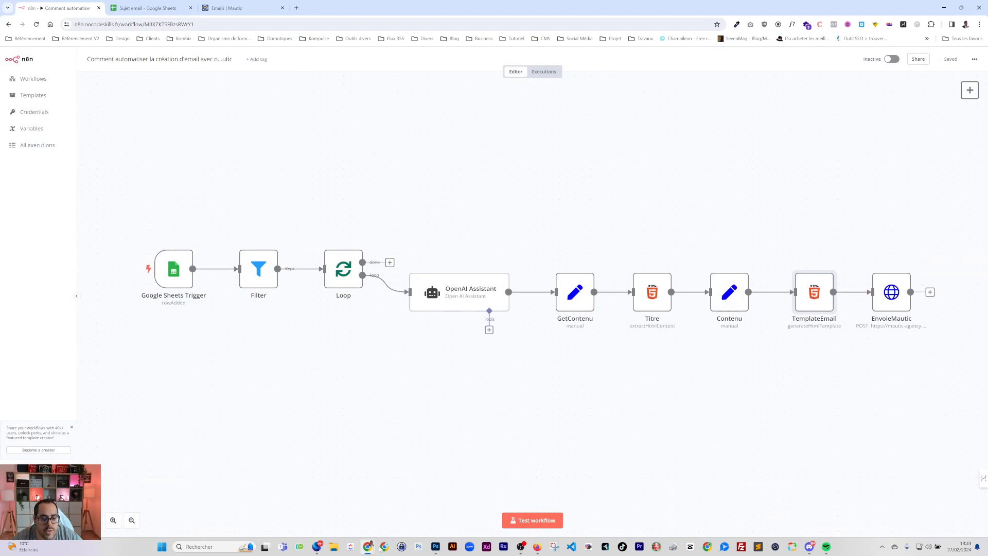
Test-run the full workflow so every node through EnvoieMautic completes with one item
{"action": "left_click", "coordinate": [224, 8]}
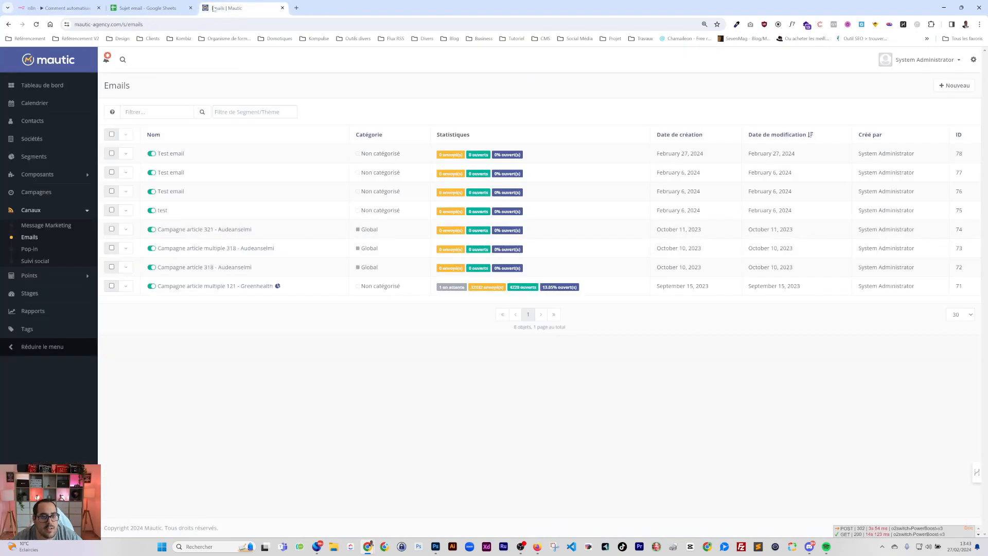
{"action": "left_click", "coordinate": [61, 8]}
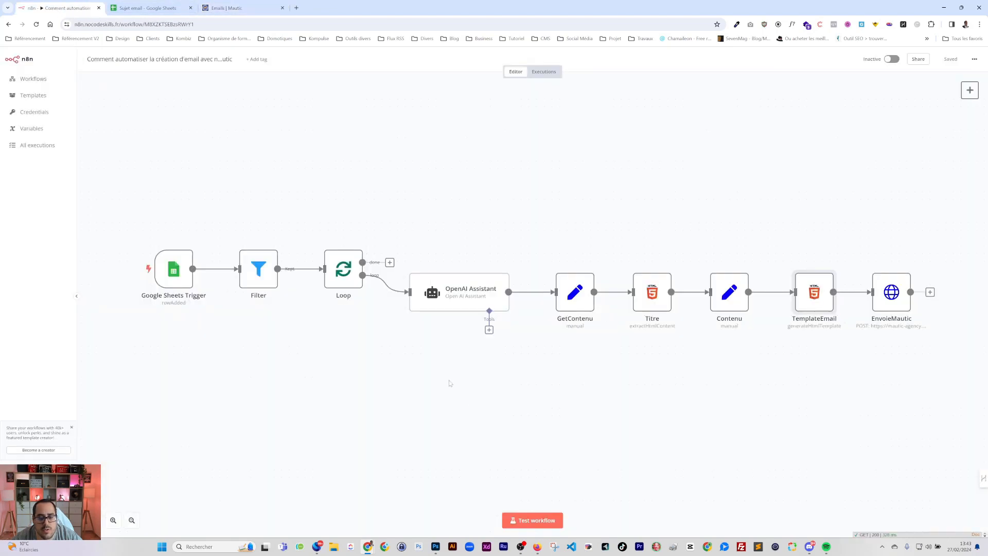
{"action": "left_click", "coordinate": [533, 520]}
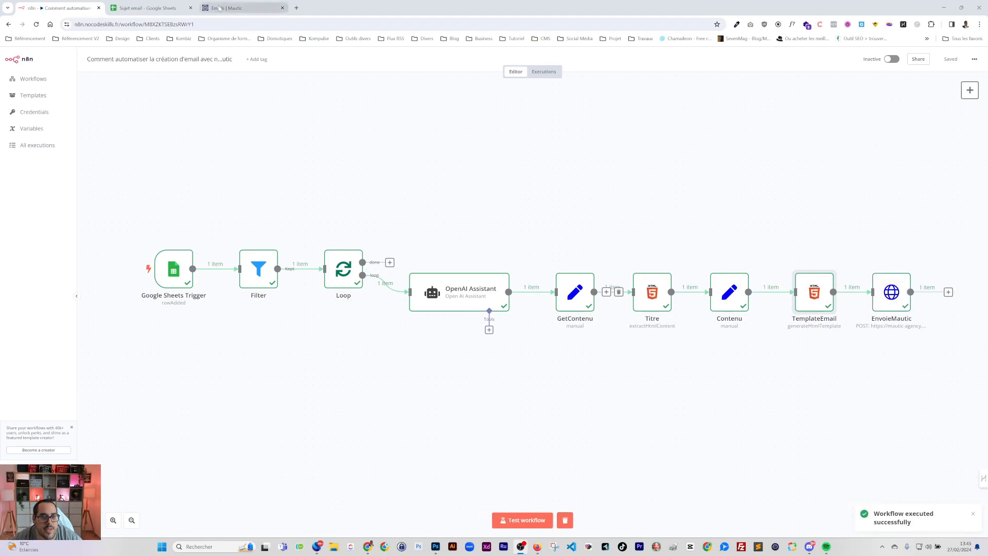
{"action": "left_click", "coordinate": [237, 7]}
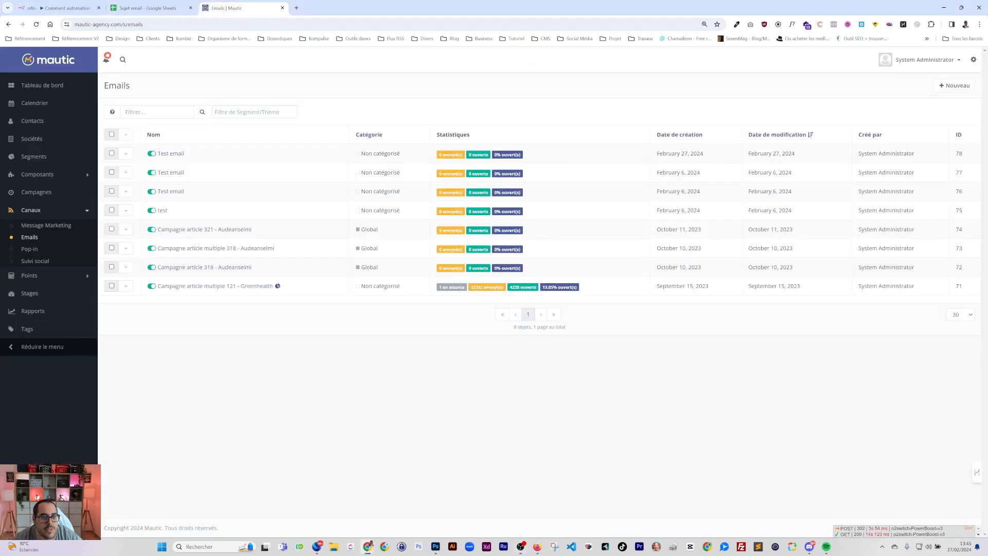
Reload the Mautic emails list and open the preview of the new Test email 79
{"action": "left_click", "coordinate": [36, 24]}
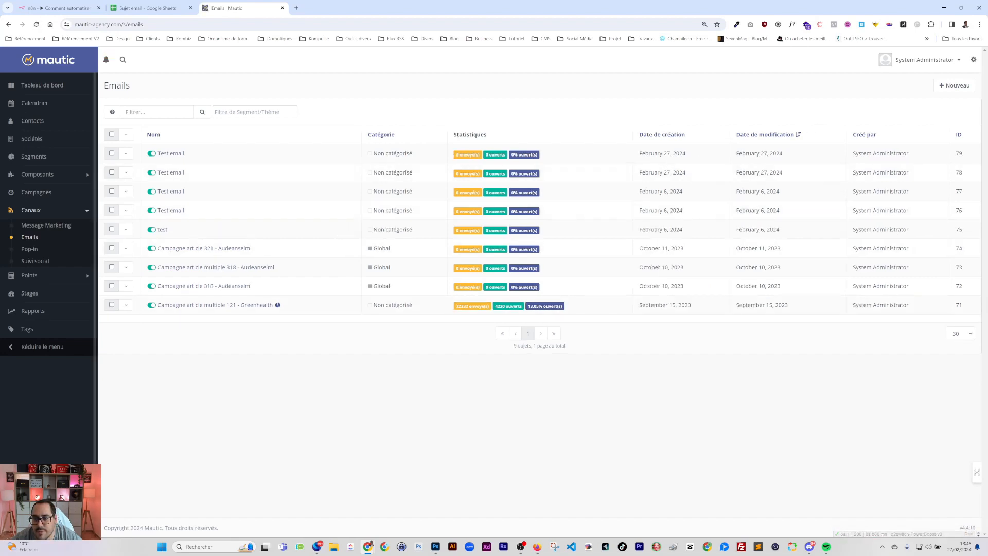
{"action": "left_click_drag", "start_coordinate": [668, 153], "coordinate": [686, 154]}
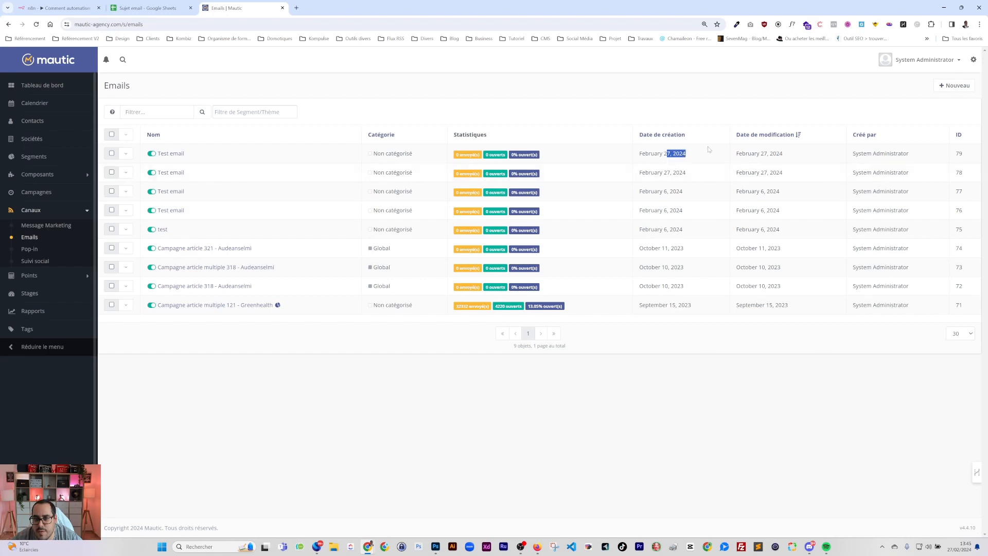
{"action": "left_click", "coordinate": [168, 154]}
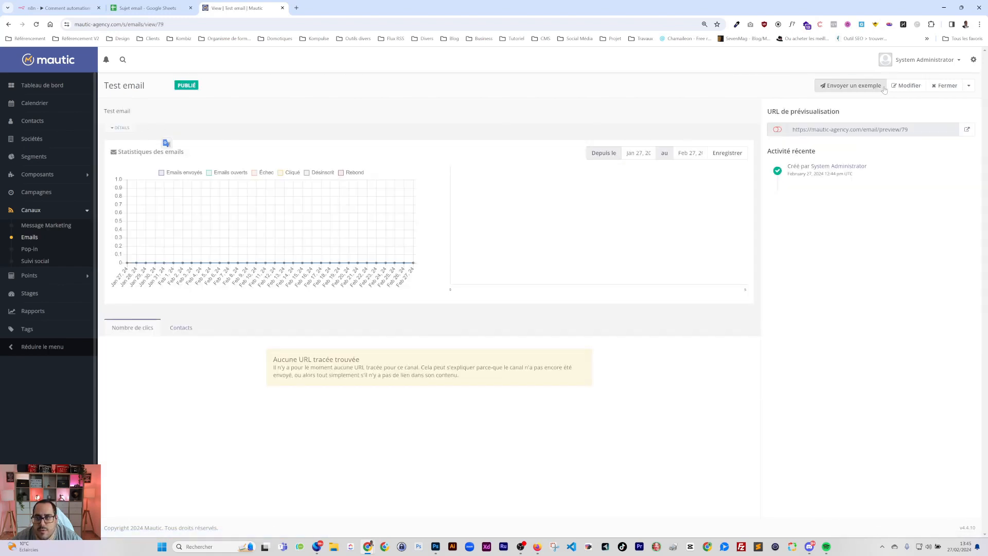
{"action": "left_click", "coordinate": [908, 86]}
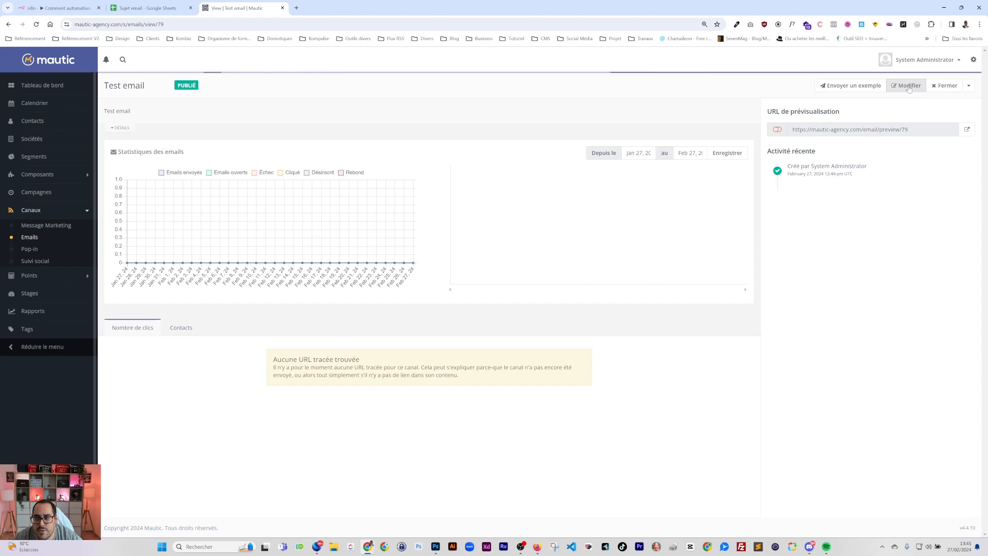
{"action": "left_click", "coordinate": [966, 130]}
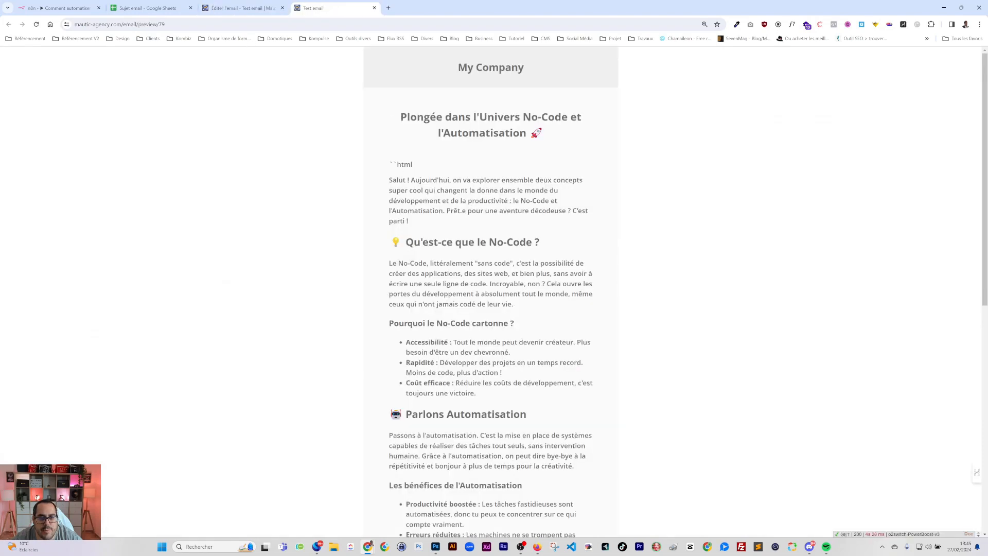
Inspect the stray ``html and closing ``` markers in the preview, then return to the email's edit page
{"action": "left_click_drag", "start_coordinate": [416, 165], "coordinate": [384, 160]}
{"action": "scroll", "coordinate": [386, 162], "scroll_direction": "down", "scroll_amount": 9}
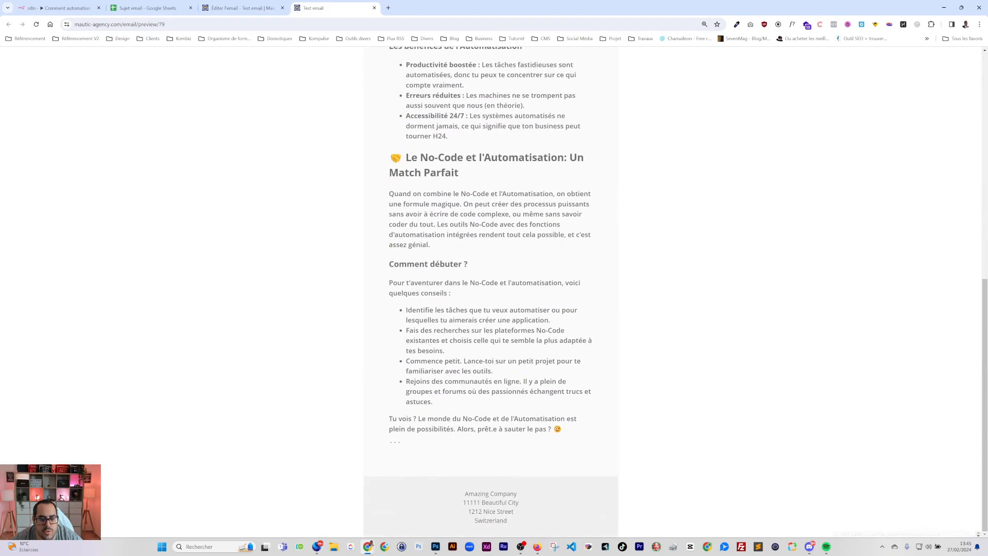
{"action": "left_click", "coordinate": [405, 441], "text": "shift"}
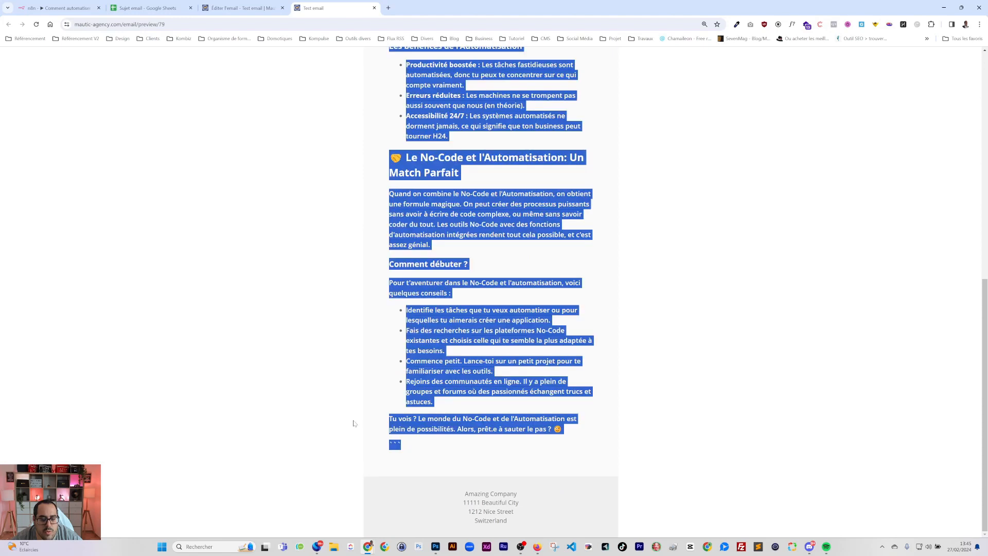
{"action": "scroll", "coordinate": [489, 288], "scroll_direction": "up", "scroll_amount": 10}
{"action": "left_click", "coordinate": [418, 165]}
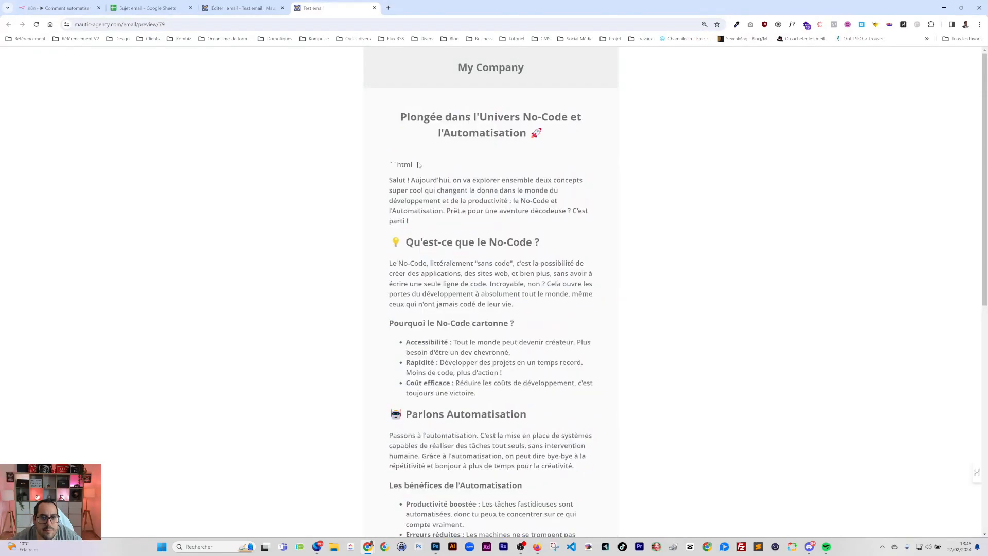
{"action": "left_click_drag", "start_coordinate": [412, 162], "coordinate": [390, 165]}
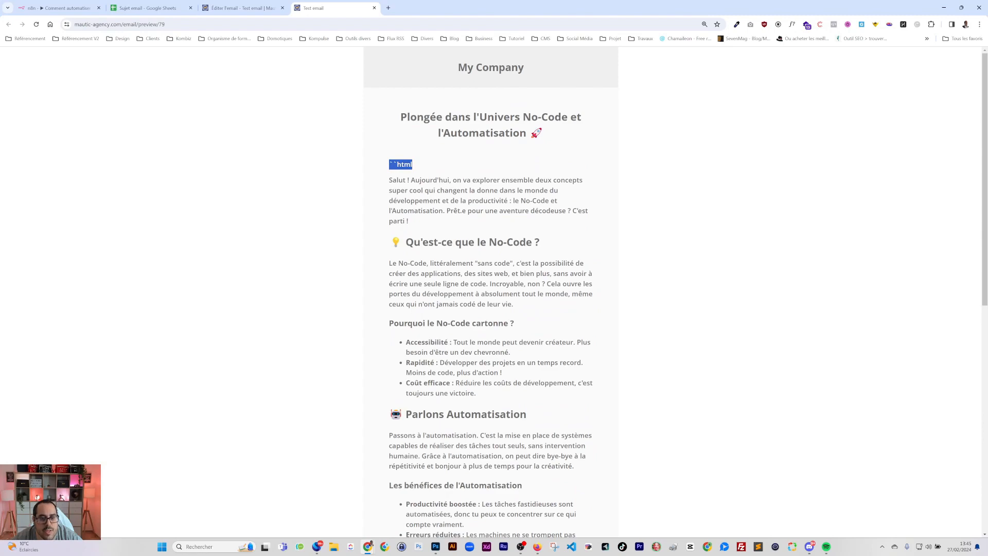
{"action": "scroll", "coordinate": [412, 411], "scroll_direction": "down", "scroll_amount": 8}
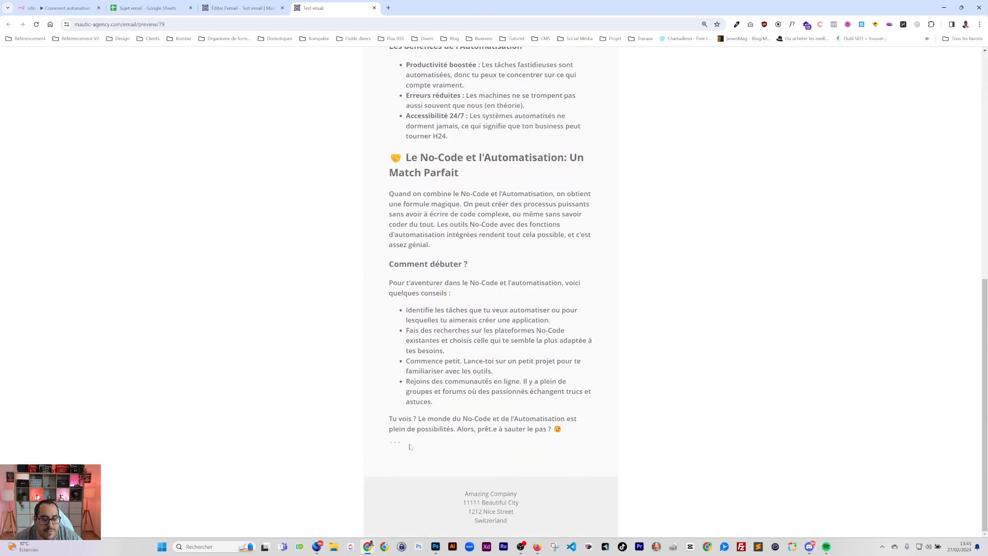
{"action": "scroll", "coordinate": [410, 447], "scroll_direction": "up", "scroll_amount": 8}
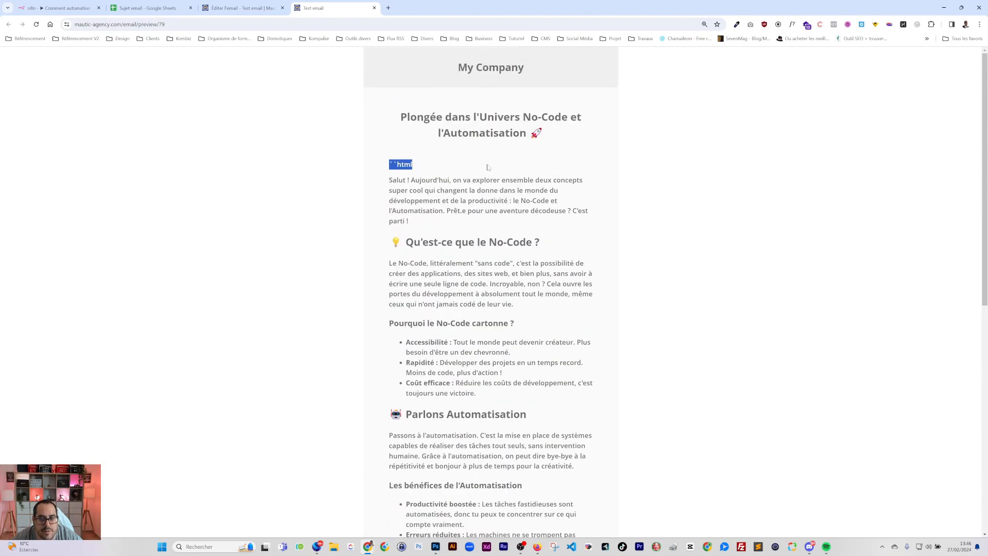
{"action": "scroll", "coordinate": [481, 269], "scroll_direction": "down", "scroll_amount": 8}
{"action": "scroll", "coordinate": [481, 269], "scroll_direction": "up", "scroll_amount": 8}
{"action": "left_click", "coordinate": [237, 10]}
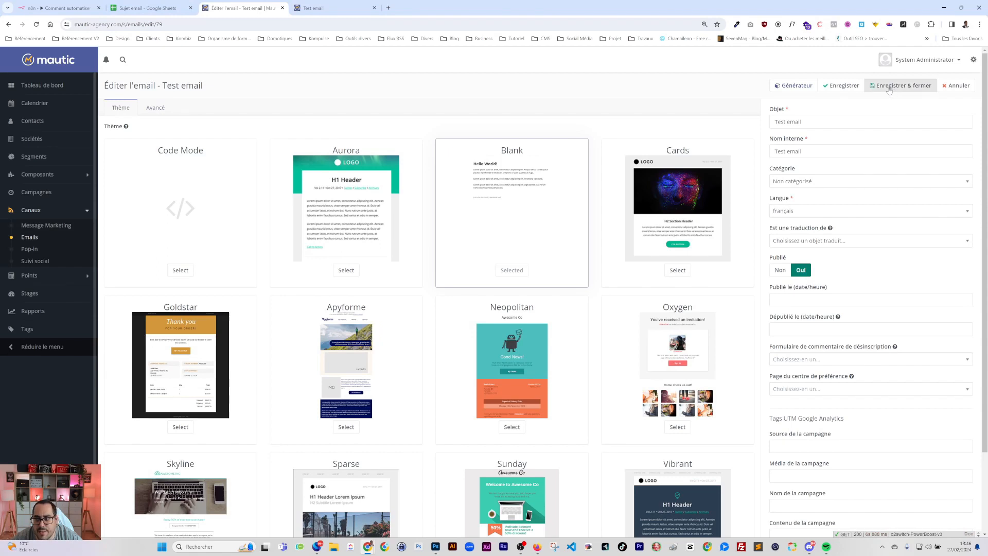
Save and close the Test email editor, then check the topic spreadsheet
{"action": "left_click", "coordinate": [956, 85]}
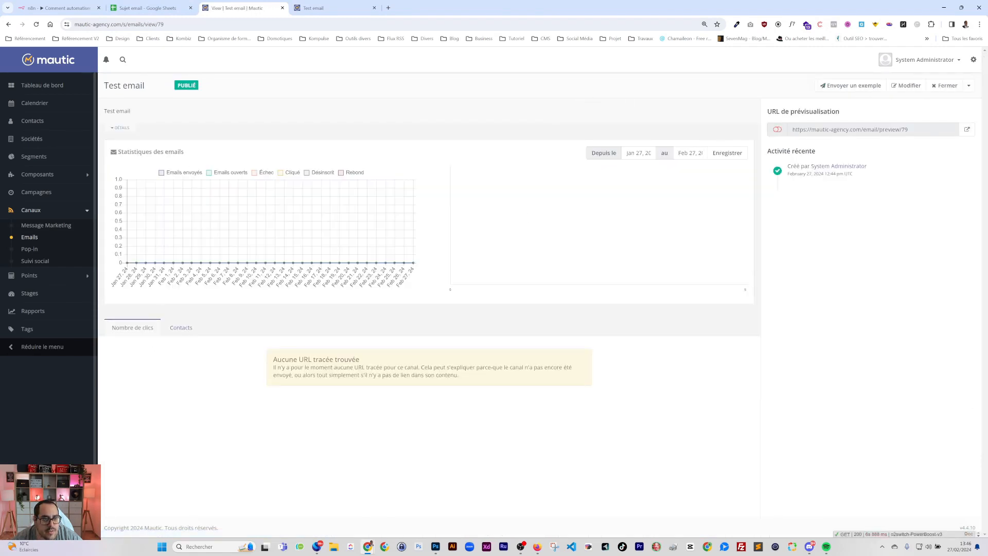
{"action": "left_click", "coordinate": [147, 8]}
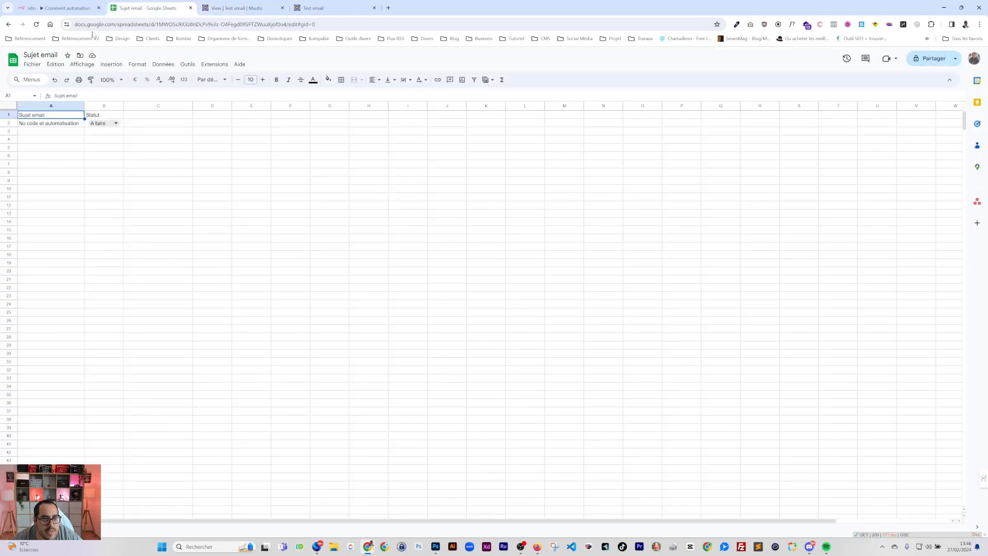
{"action": "left_click", "coordinate": [67, 10]}
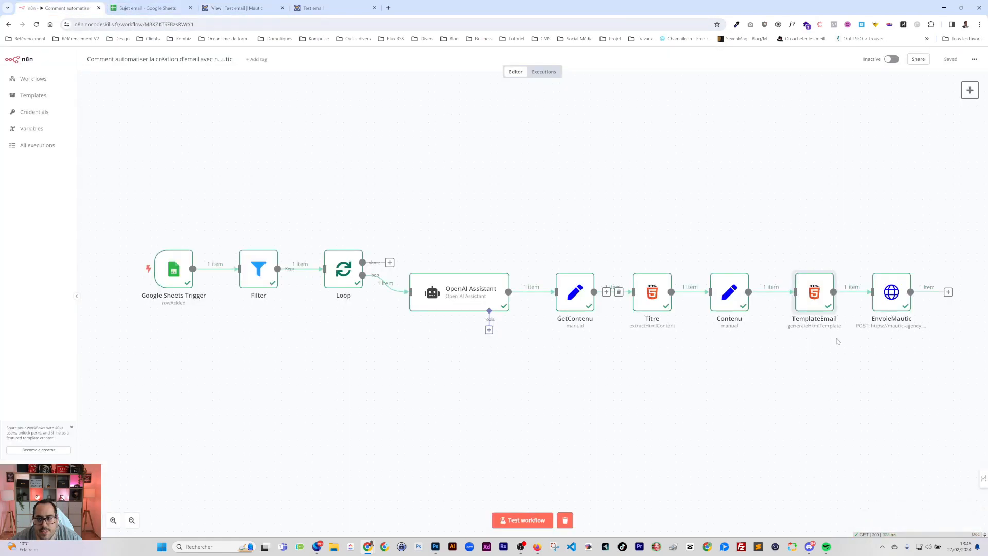
{"action": "left_click", "coordinate": [157, 9]}
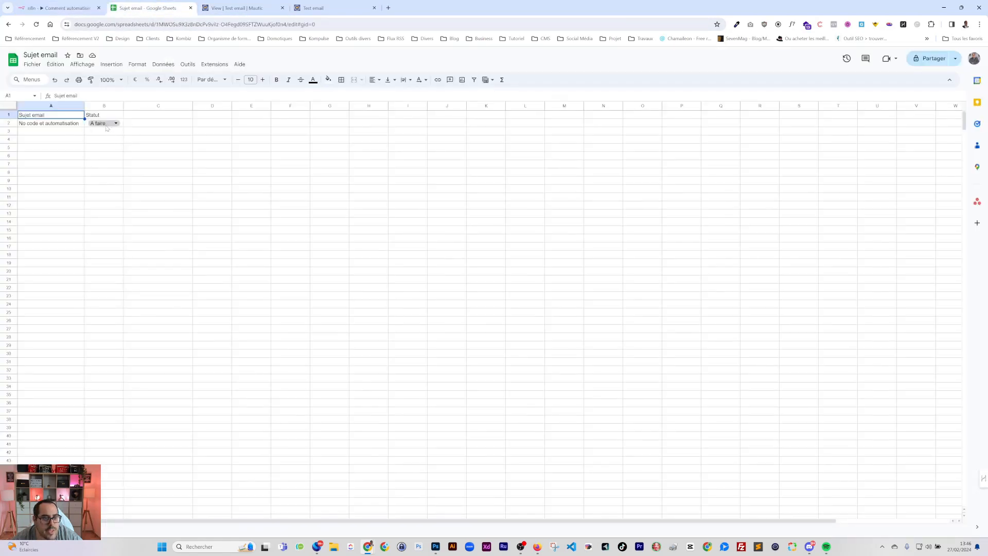
{"action": "left_click", "coordinate": [67, 9]}
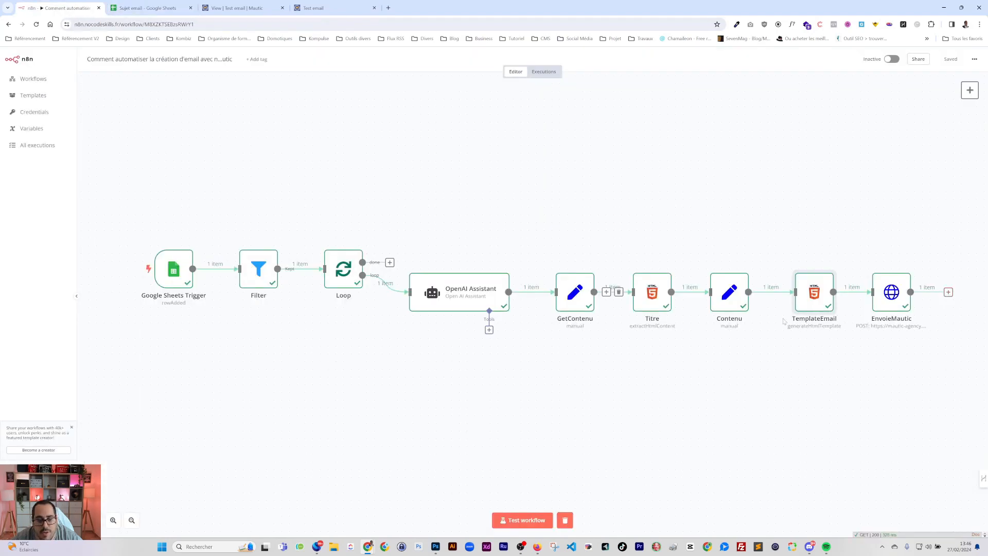
Add a Google Sheets 'Update row in sheet' node after EnvoieMautic
{"action": "left_click", "coordinate": [947, 291]}
{"action": "type", "text": "goog"}
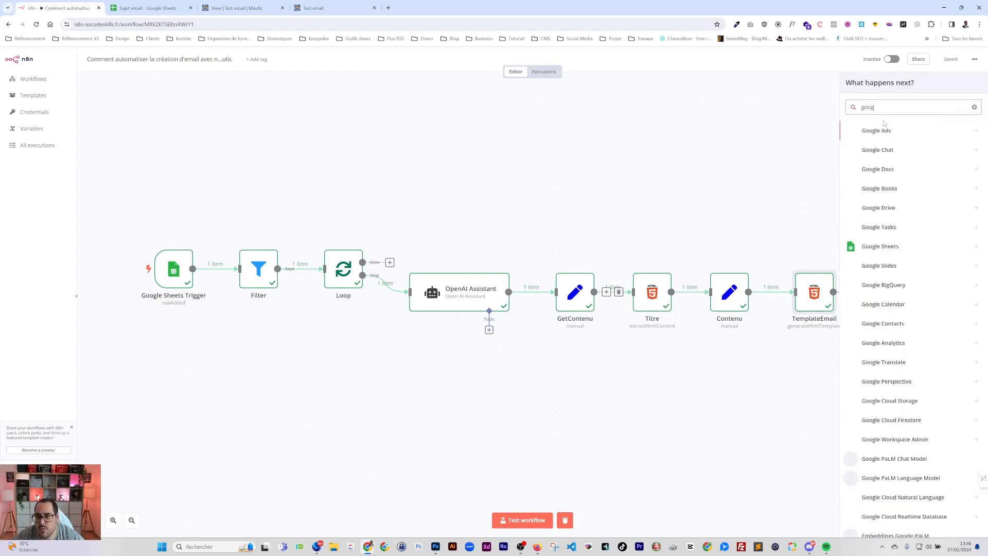
{"action": "left_click", "coordinate": [880, 246]}
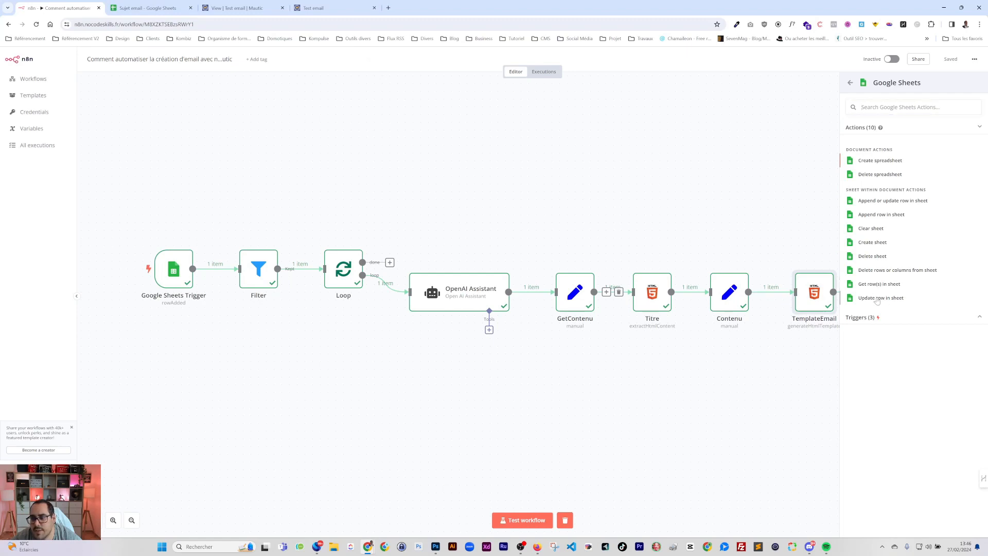
{"action": "left_click", "coordinate": [880, 297]}
Point the update node at the Sujet email spreadsheet by URL, sheet Feuille 1
{"action": "left_click", "coordinate": [162, 12]}
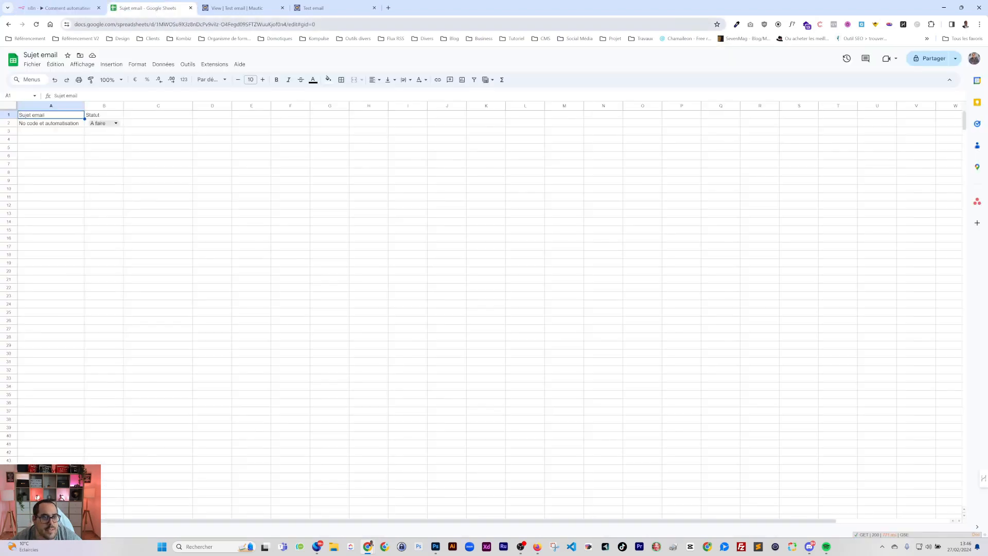
{"action": "left_click", "coordinate": [170, 24]}
{"action": "key", "text": "ctrl+c"}
{"action": "left_click", "coordinate": [61, 8]}
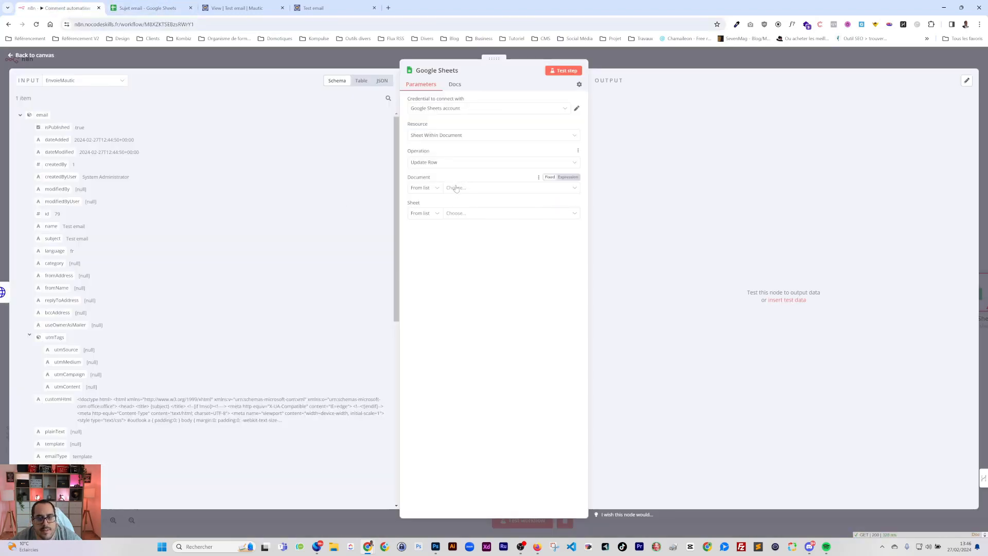
{"action": "left_click", "coordinate": [433, 189]}
{"action": "left_click", "coordinate": [420, 226]}
{"action": "key", "text": "ctrl+v"}
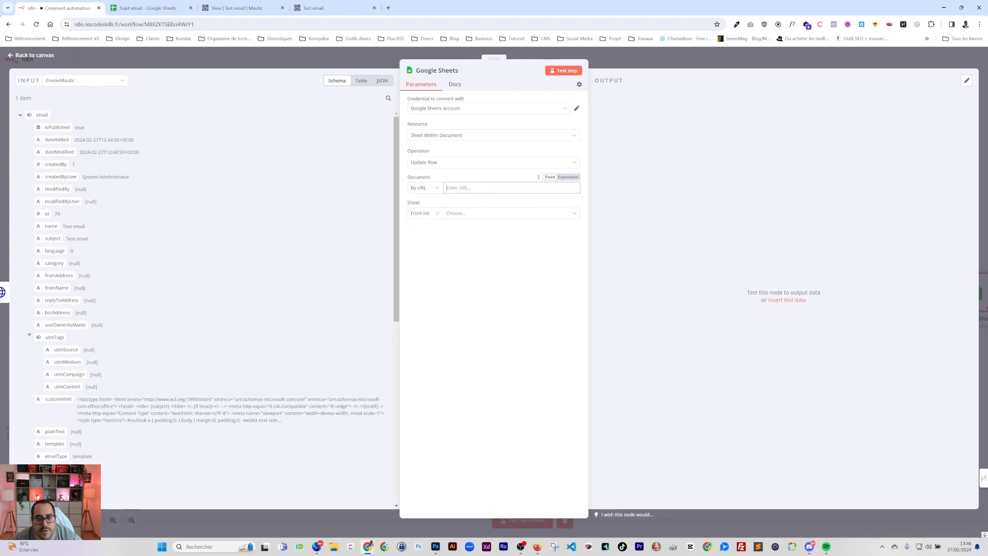
{"action": "left_click", "coordinate": [457, 218]}
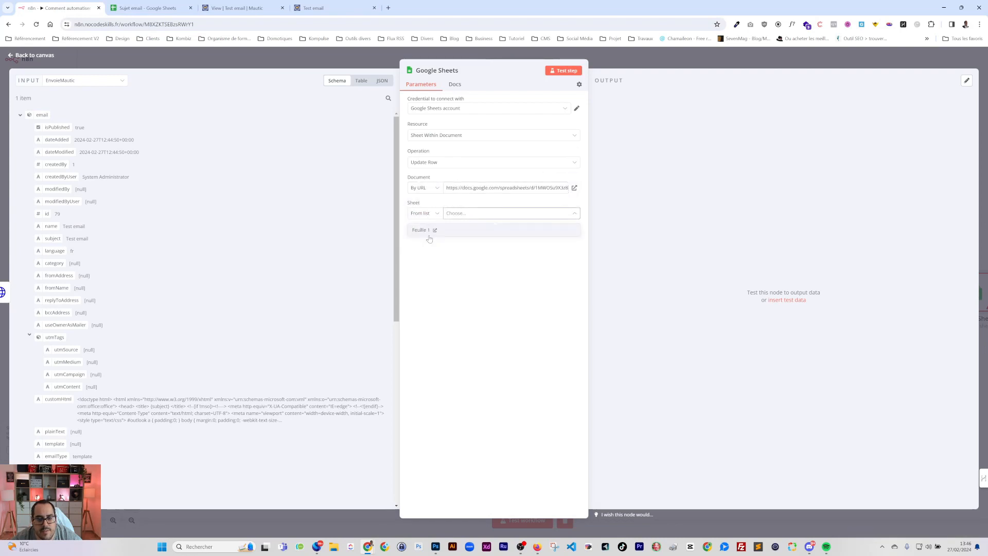
{"action": "left_click", "coordinate": [431, 232]}
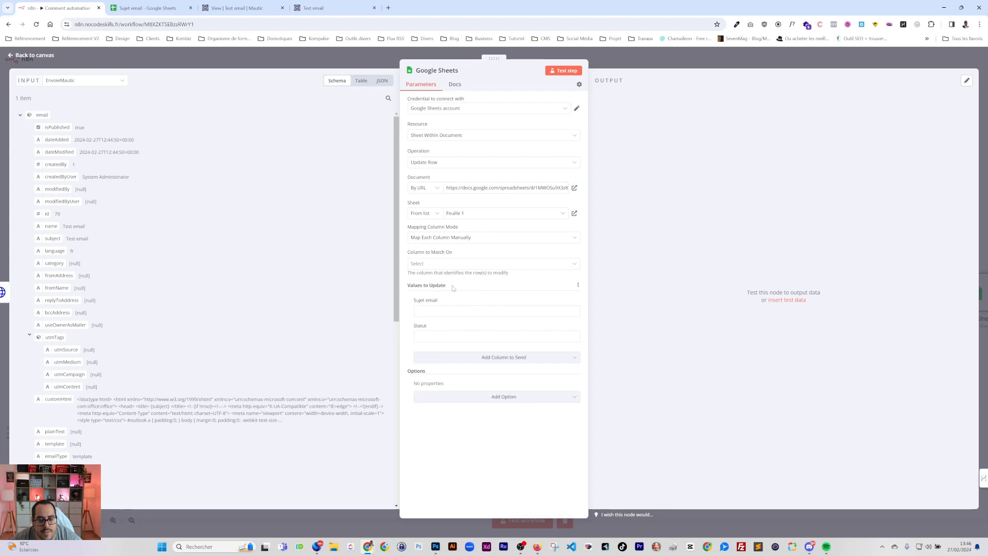
Match rows on the Sujet email column, showing Google Sheets Trigger data as input
{"action": "left_click", "coordinate": [426, 264]}
{"action": "left_click", "coordinate": [427, 282]}
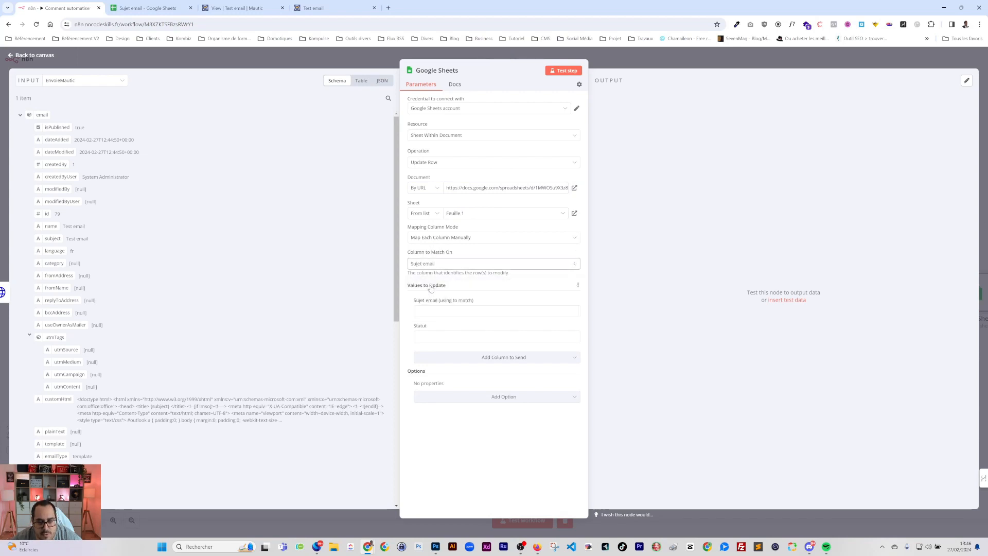
{"action": "left_click", "coordinate": [432, 311]}
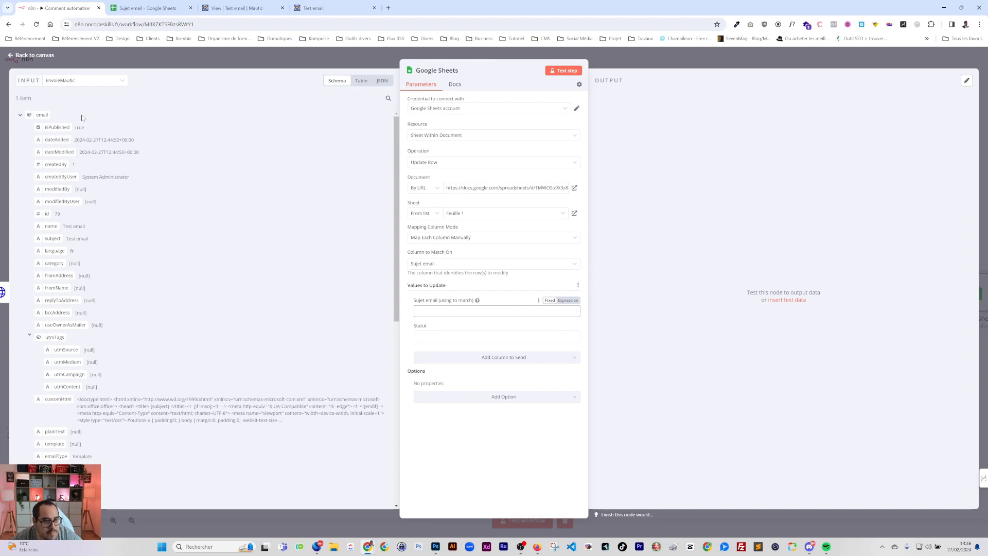
{"action": "left_click", "coordinate": [65, 81]}
{"action": "left_click", "coordinate": [75, 188]}
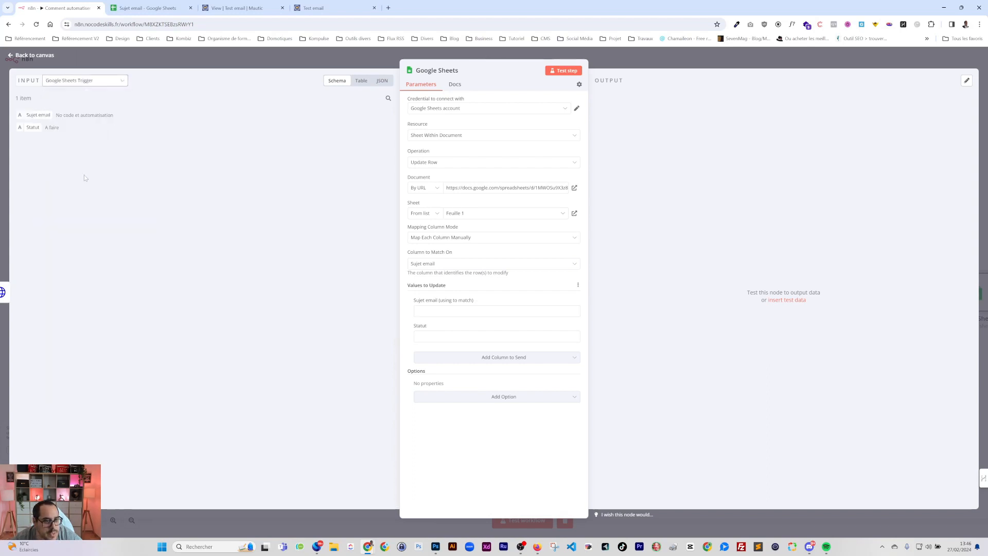
Map the trigger's Sujet email into the match field and fix its node reference expression
{"action": "left_click_drag", "start_coordinate": [39, 116], "coordinate": [465, 311]}
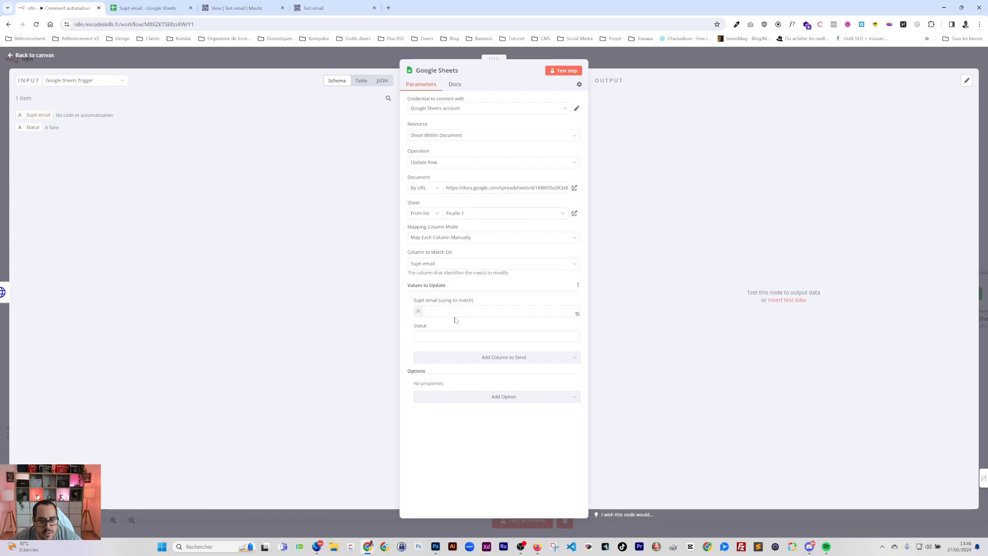
{"action": "left_click", "coordinate": [441, 310]}
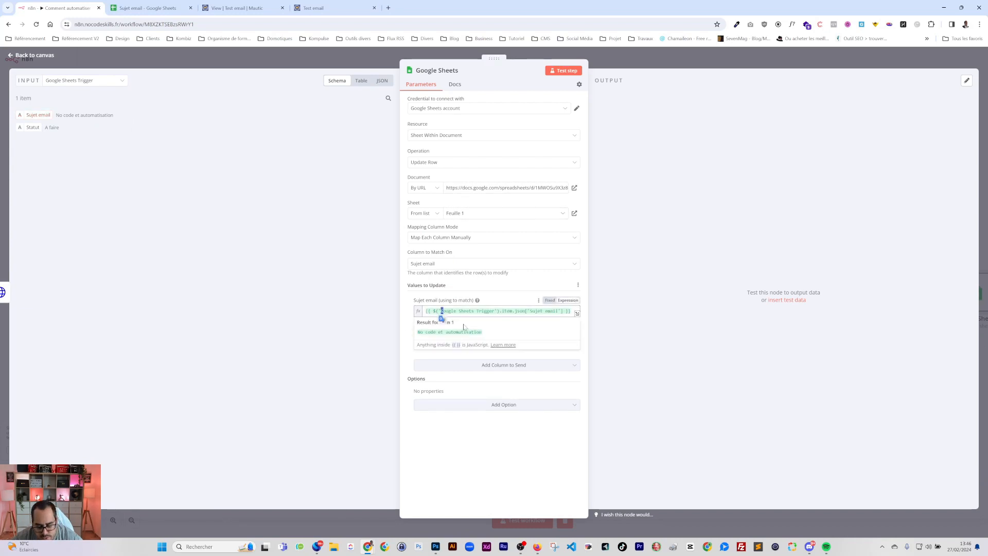
{"action": "key", "text": "BackSpace"}
{"action": "key", "text": "BackSpace"}
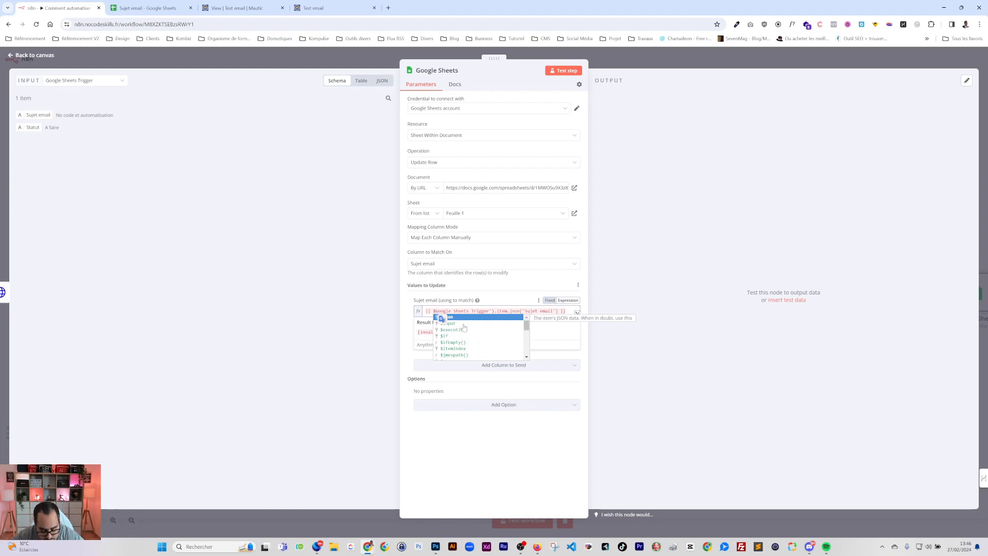
{"action": "type", "text": "node(\""}
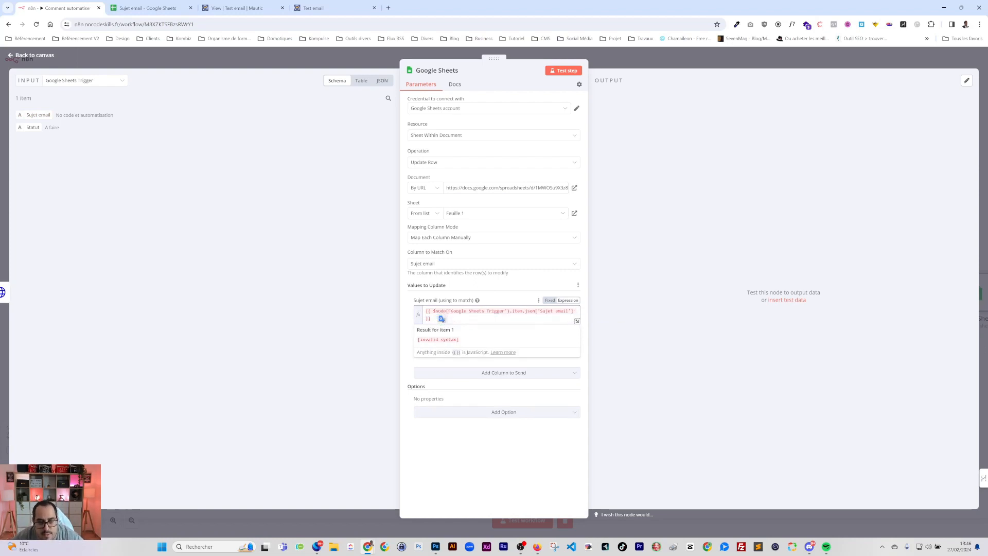
{"action": "double_click", "coordinate": [518, 311]}
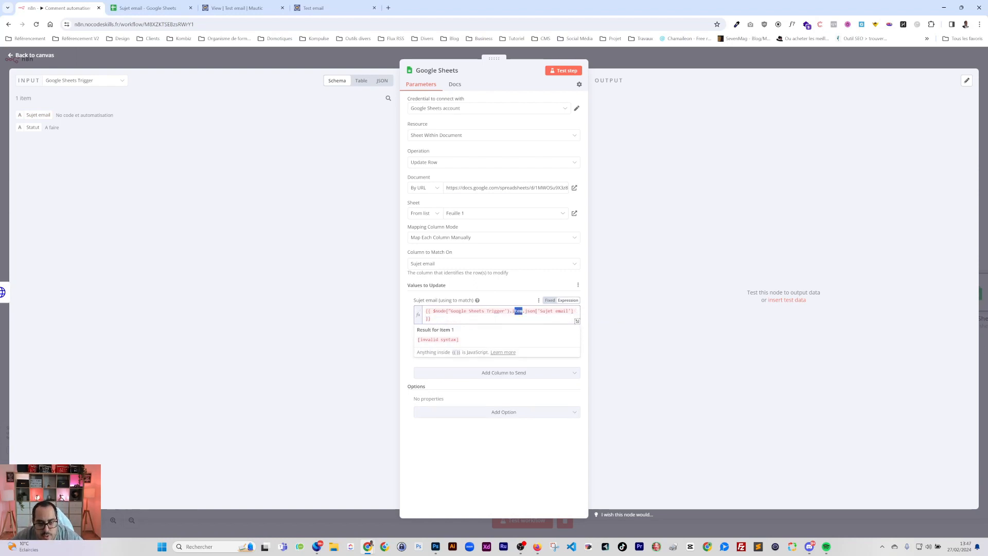
{"action": "type", "text": "\"]"}
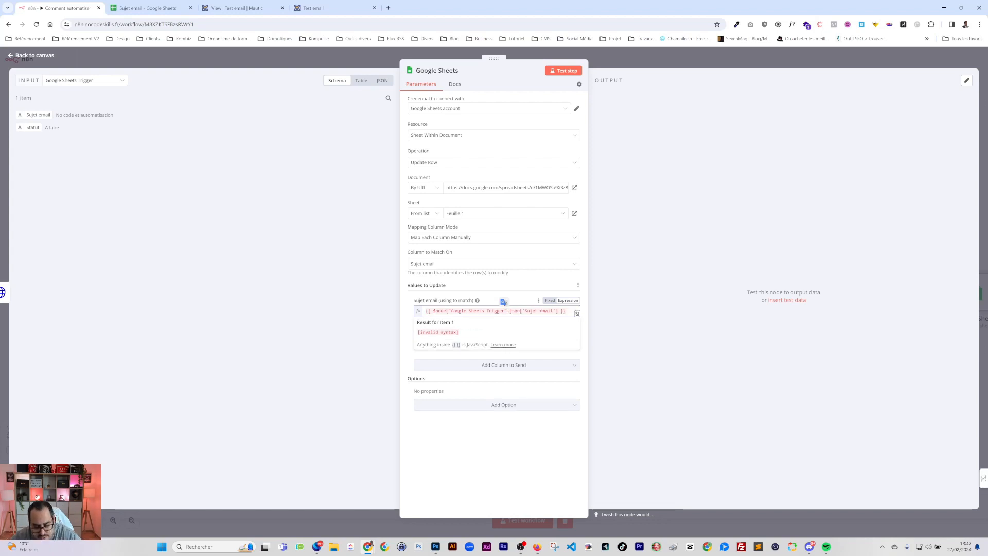
{"action": "left_click", "coordinate": [412, 301]}
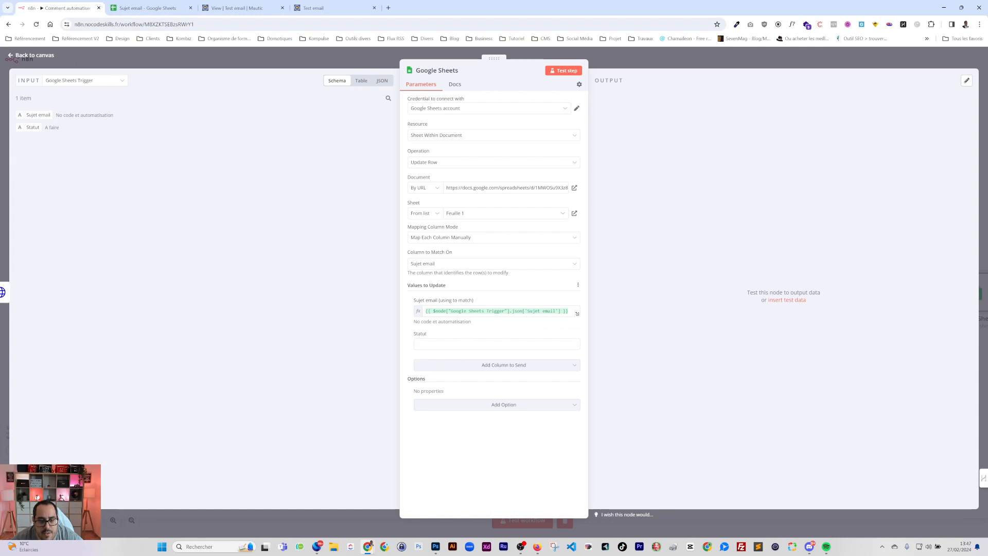
Set the Statut value to Fait, checking the allowed statuses in the sheet
{"action": "left_click", "coordinate": [447, 343]}
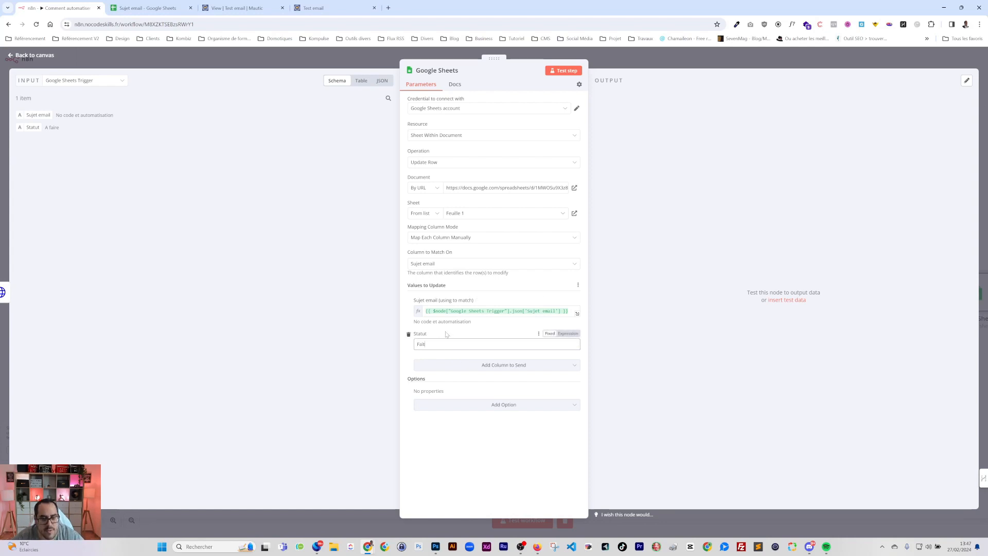
{"action": "type", "text": "Fait"}
{"action": "left_click", "coordinate": [129, 3]}
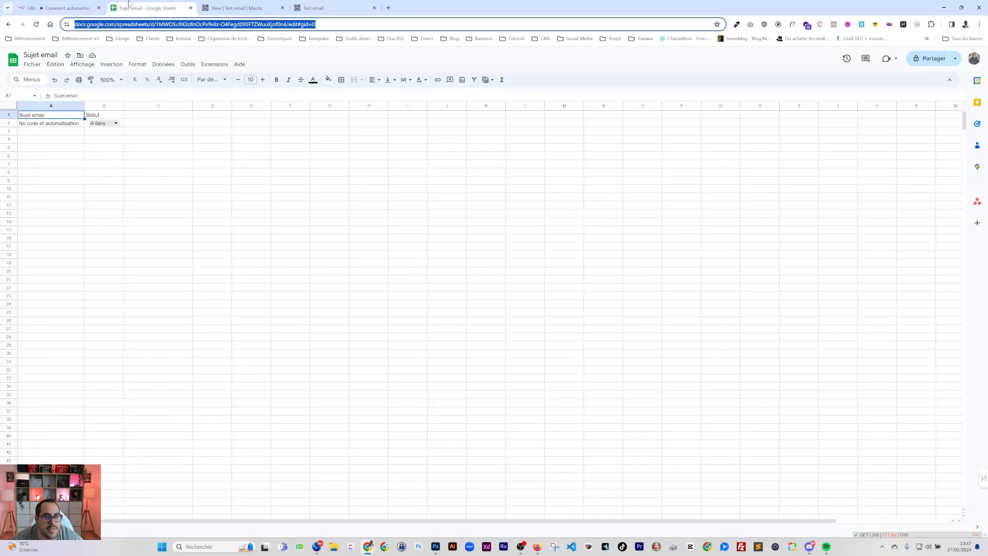
{"action": "left_click", "coordinate": [116, 124]}
{"action": "left_click", "coordinate": [62, 8]}
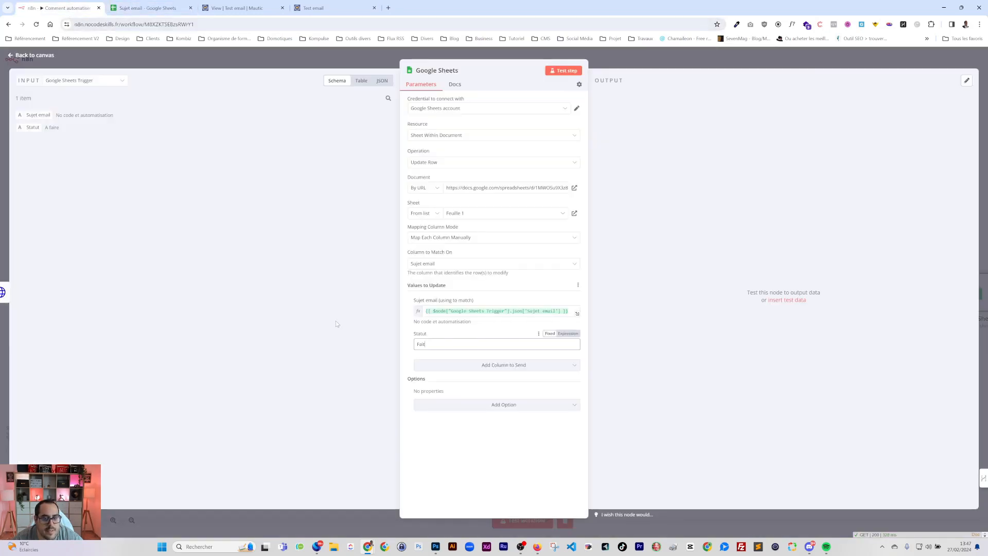
Rename the Google Sheets update node to UpdateSheet
{"action": "left_click", "coordinate": [437, 70]}
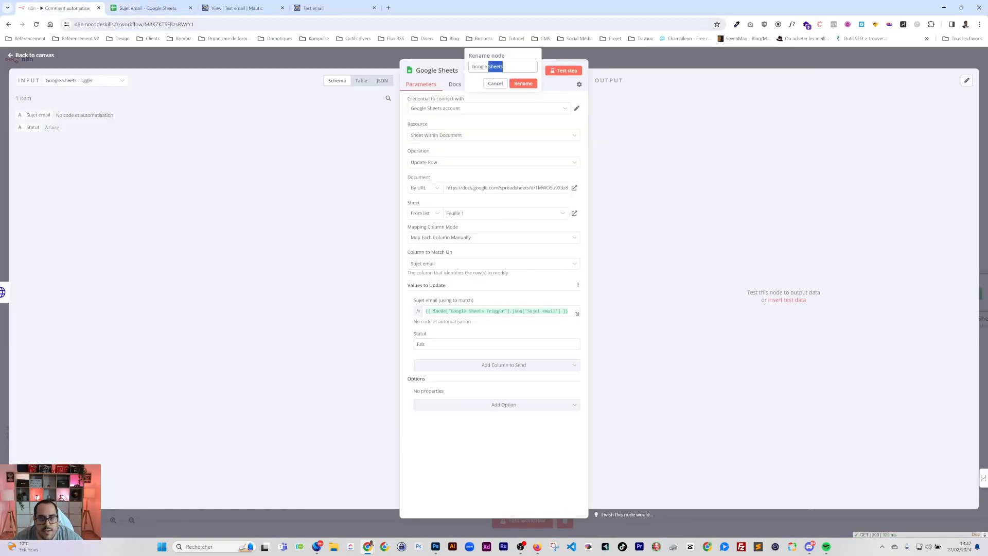
{"action": "type", "text": "Update"}
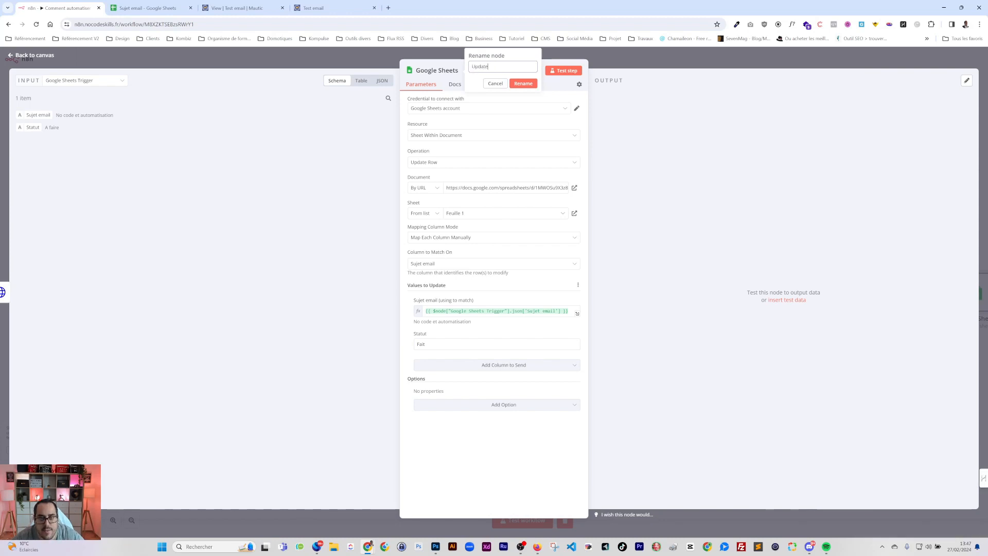
{"action": "type", "text": "Sheet"}
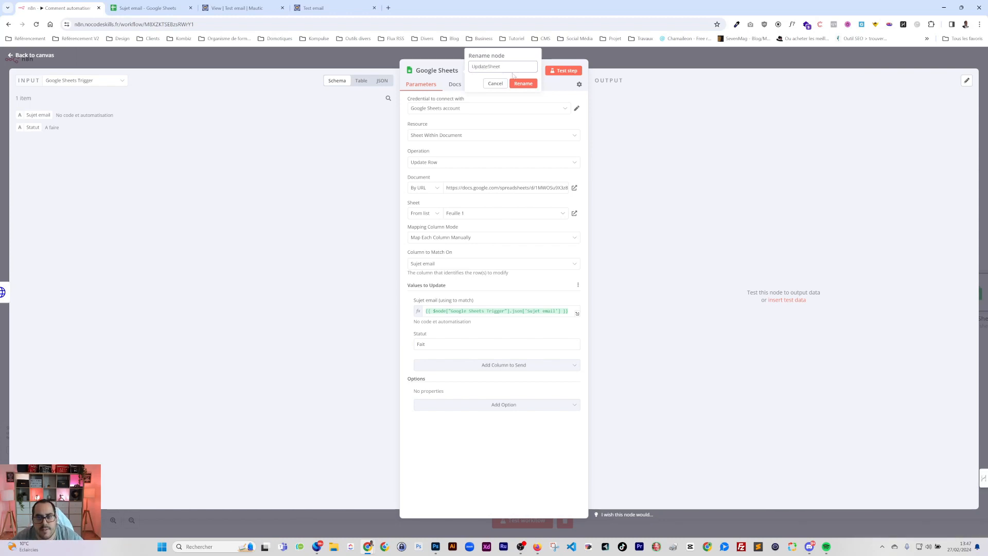
{"action": "key", "text": "Return"}
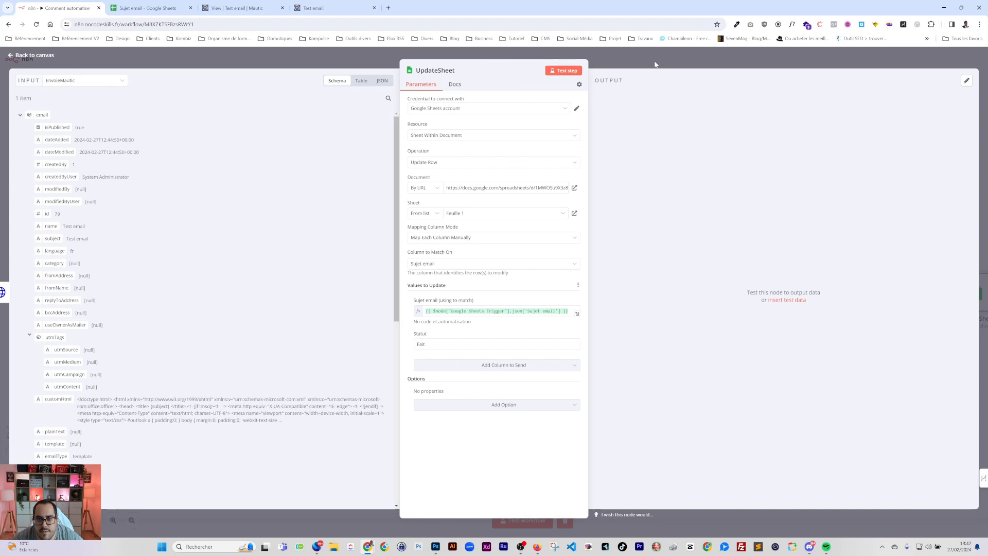
{"action": "left_click", "coordinate": [655, 65]}
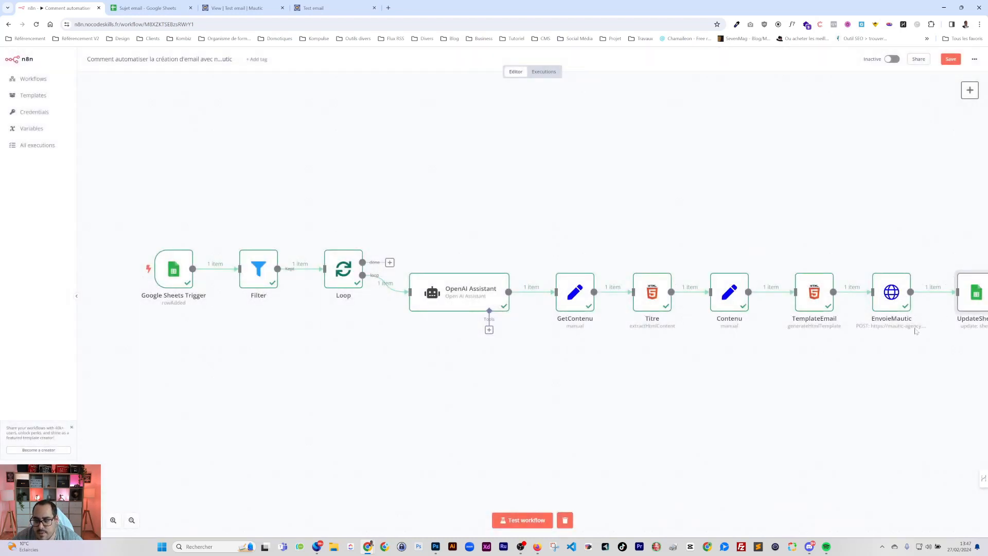
Connect UpdateSheet's output back into Loop and save the workflow
{"action": "left_click_drag", "start_coordinate": [871, 344], "coordinate": [829, 344]}
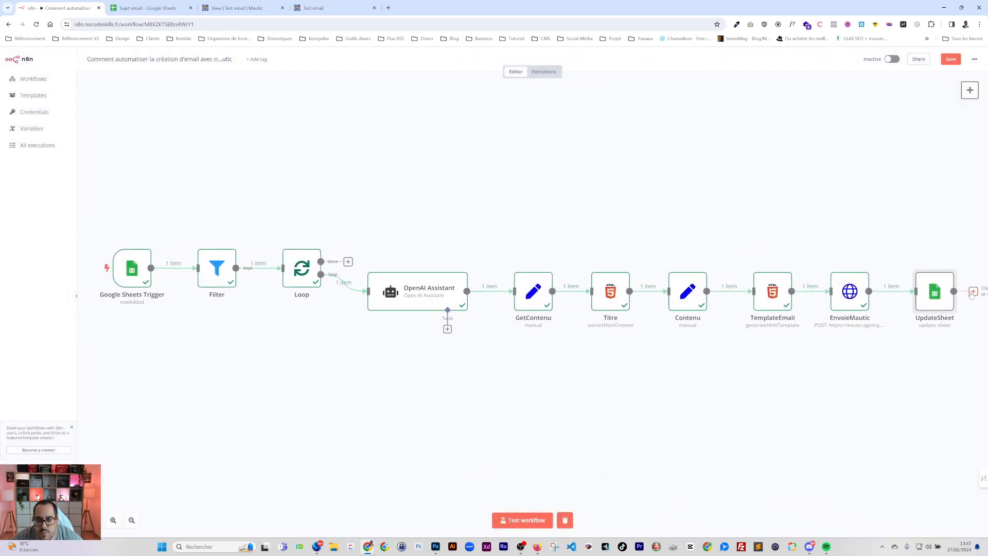
{"action": "left_click_drag", "start_coordinate": [972, 293], "coordinate": [285, 272]}
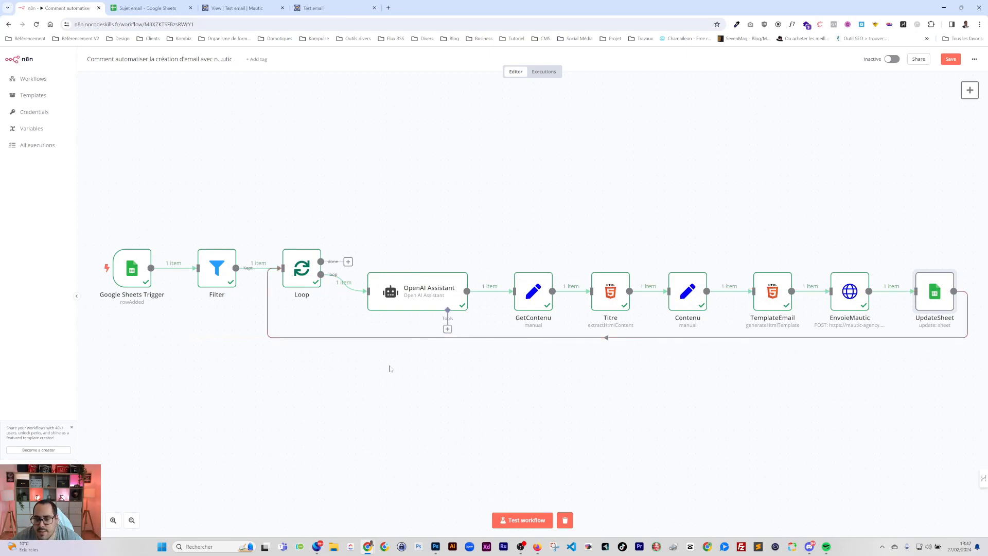
{"action": "key", "text": "ctrl+s"}
{"action": "double_click", "coordinate": [142, 275]}
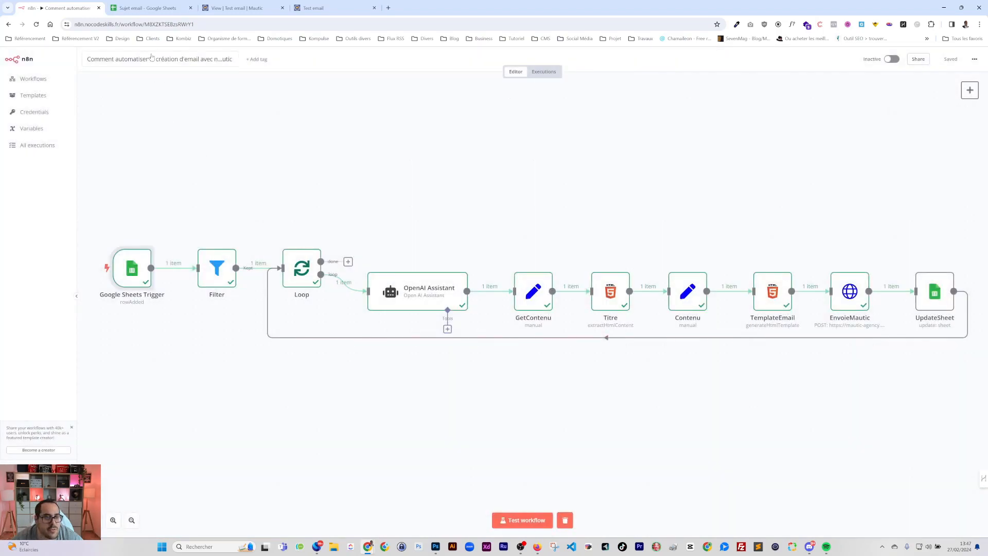
{"action": "left_click", "coordinate": [147, 8]}
Add an Objet header in C1 and move the Statut column after it
{"action": "left_click", "coordinate": [64, 200]}
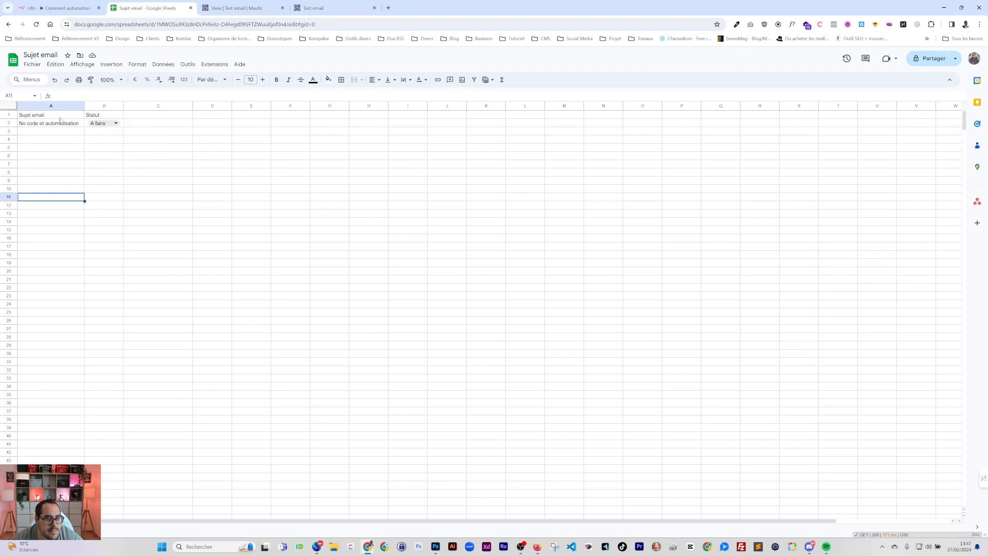
{"action": "left_click", "coordinate": [153, 117]}
{"action": "type", "text": "Objet"}
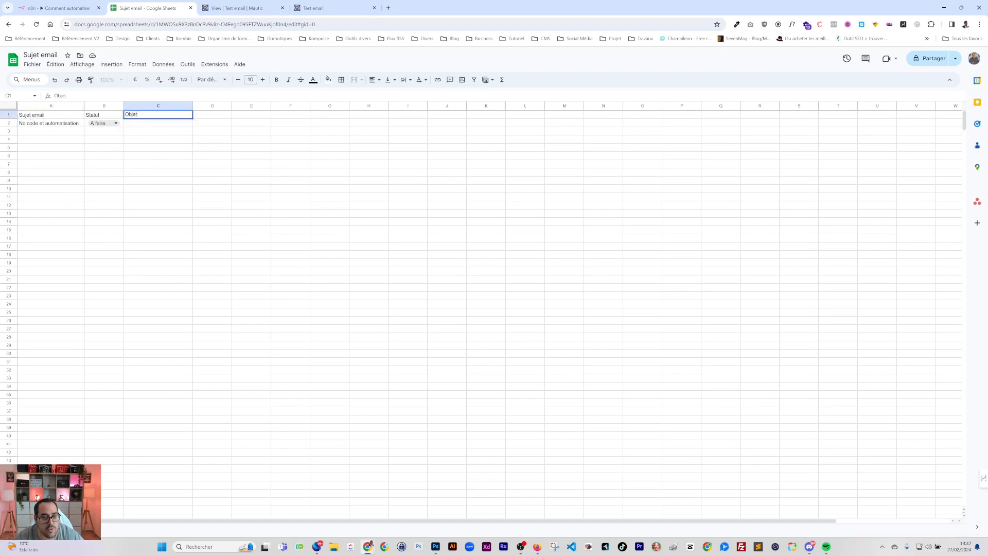
{"action": "left_click", "coordinate": [215, 116]}
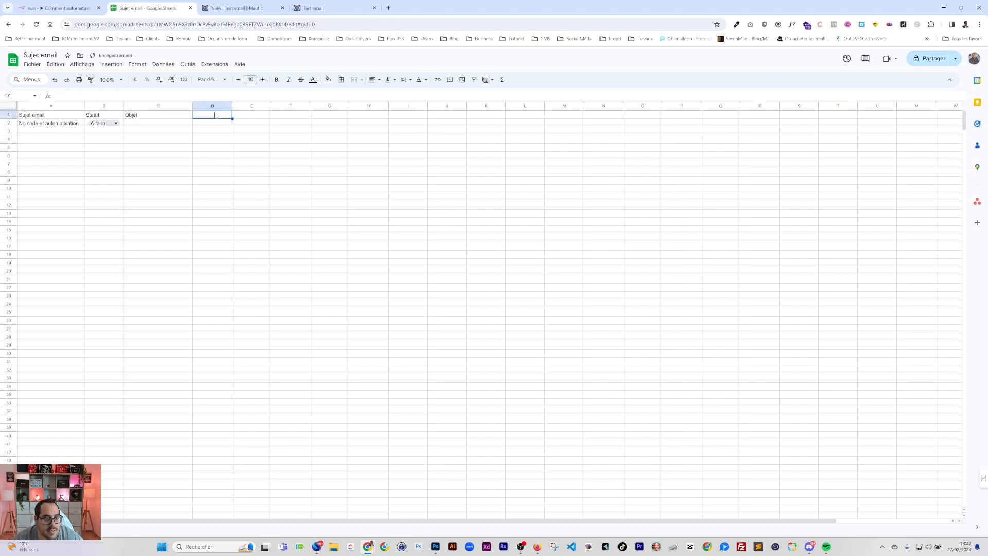
{"action": "left_click", "coordinate": [117, 107]}
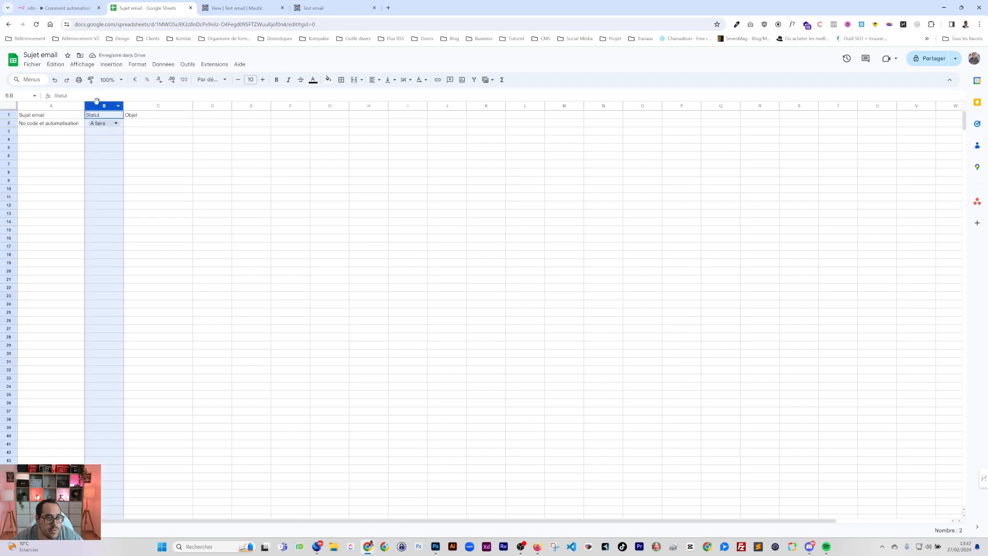
{"action": "left_click_drag", "start_coordinate": [99, 106], "coordinate": [186, 106]}
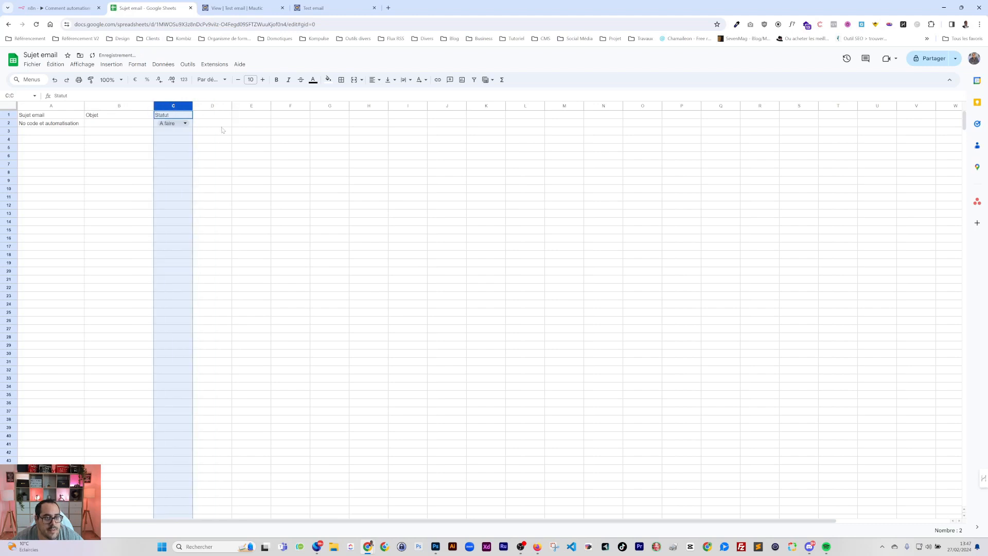
{"action": "left_click", "coordinate": [236, 7]}
From the Segments list, create and save a new segment named Newsletter
{"action": "left_click", "coordinate": [33, 157]}
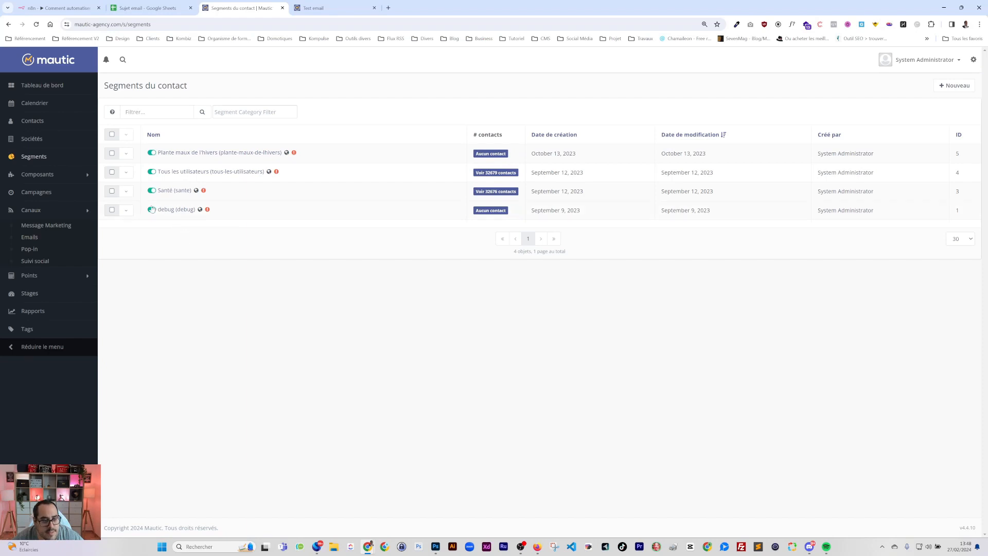
{"action": "left_click", "coordinate": [954, 85]}
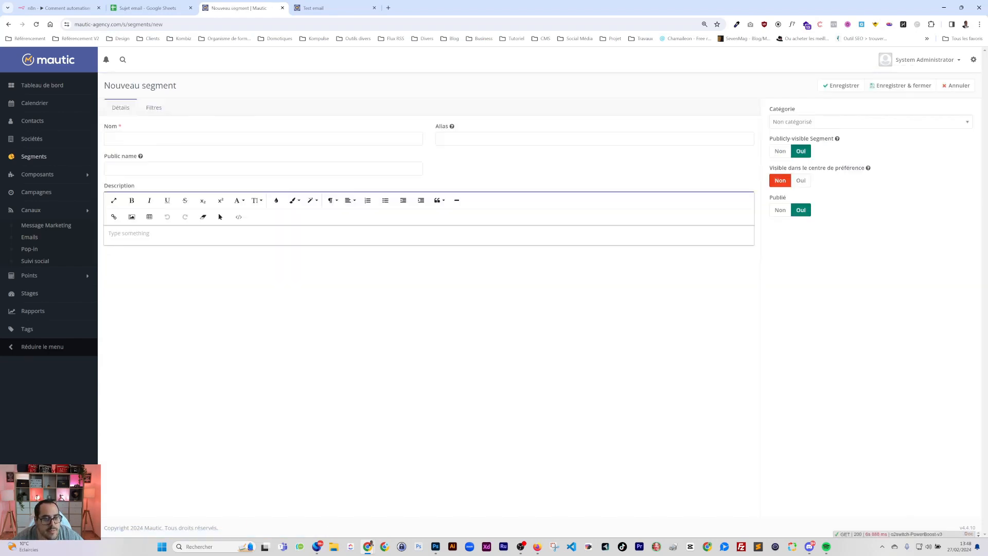
{"action": "type", "text": "N"}
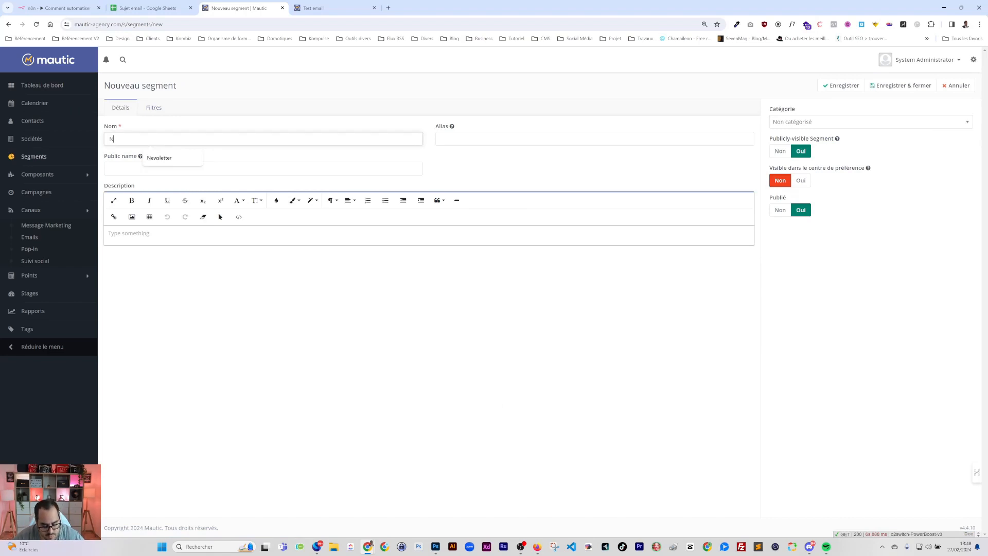
{"action": "type", "text": "e"}
{"action": "key", "text": "BackSpace"}
{"action": "key", "text": "BackSpace"}
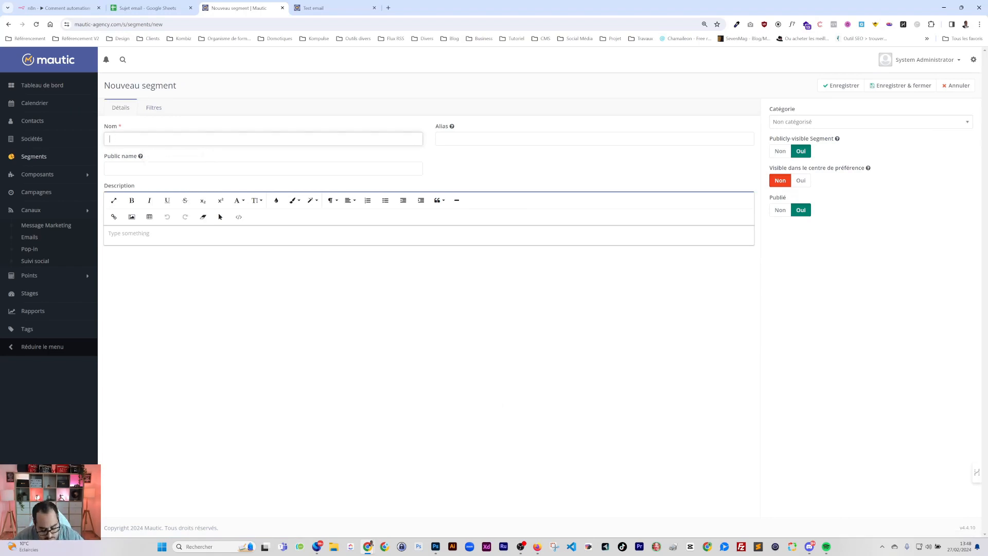
{"action": "type", "text": "Nze"}
{"action": "key", "text": "BackSpace"}
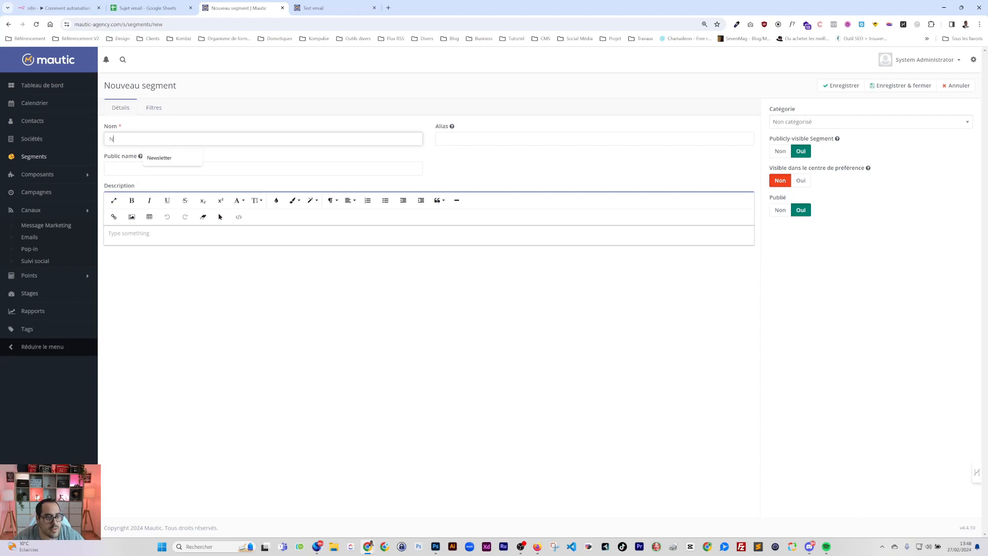
{"action": "left_click", "coordinate": [34, 156]}
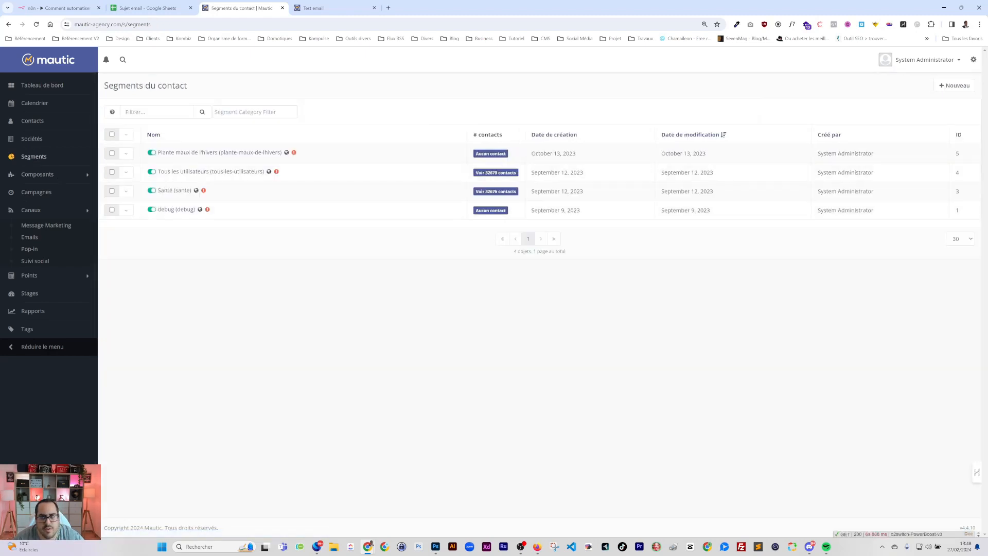
{"action": "left_click", "coordinate": [956, 85]}
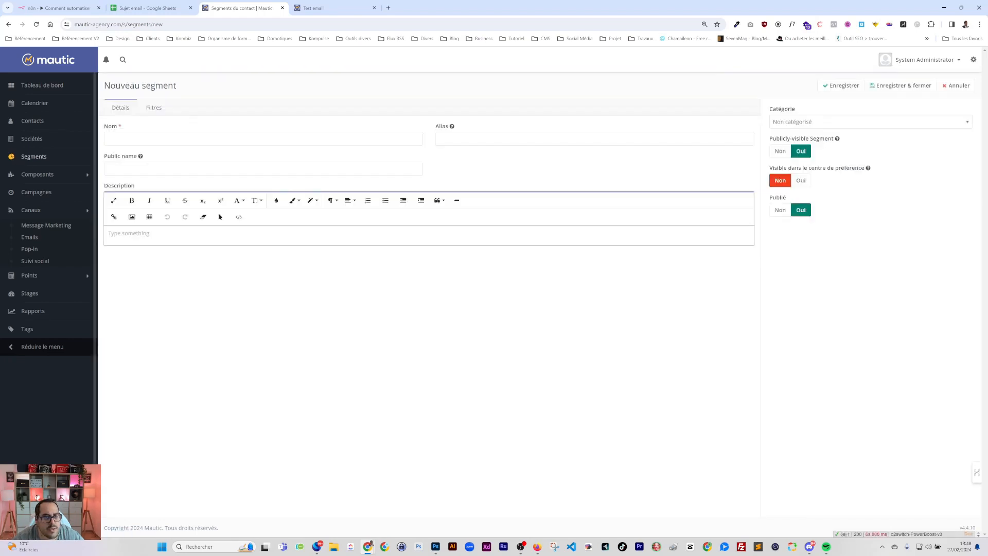
{"action": "type", "text": "News"}
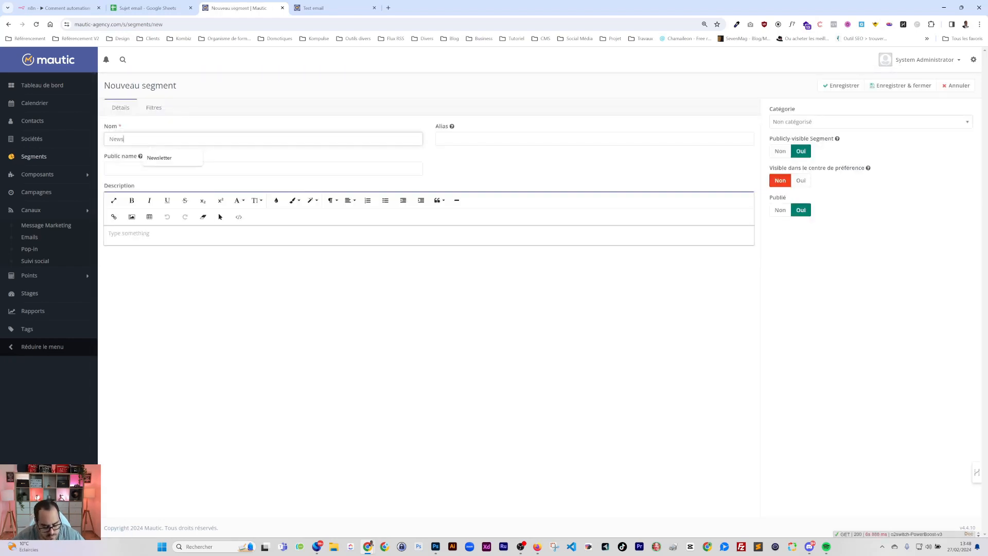
{"action": "type", "text": "letter"}
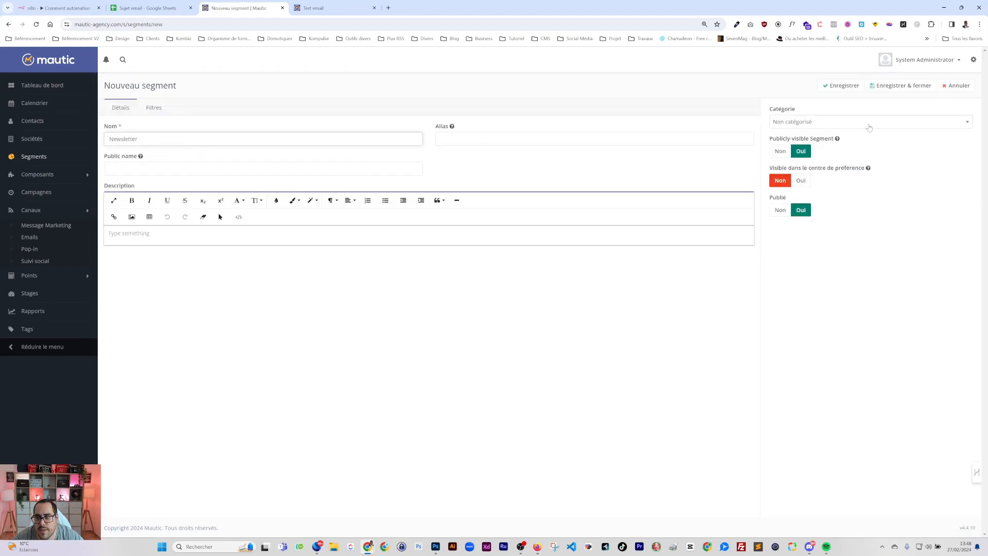
{"action": "left_click", "coordinate": [896, 87]}
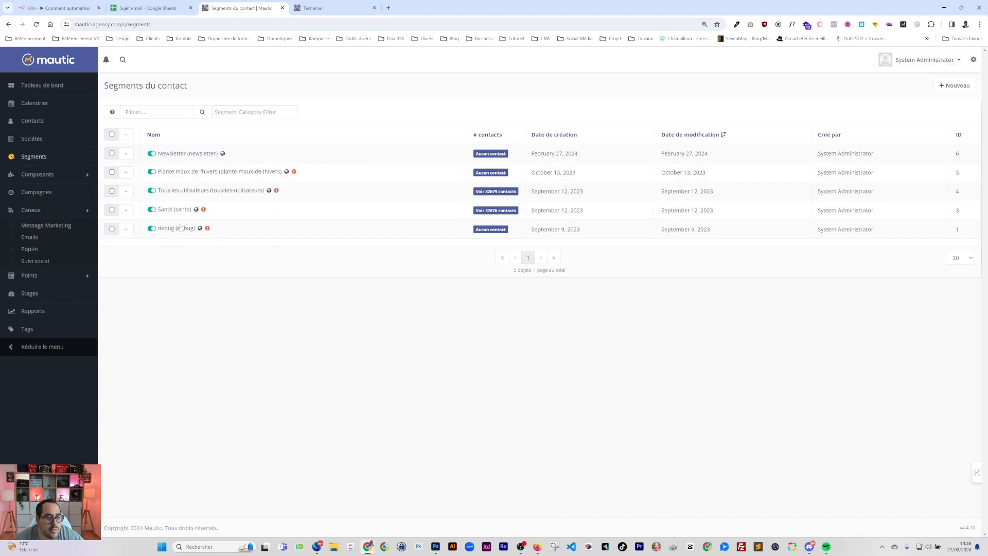
Open the Newsletter segment for editing and dismiss the notifications
{"action": "left_click", "coordinate": [185, 154]}
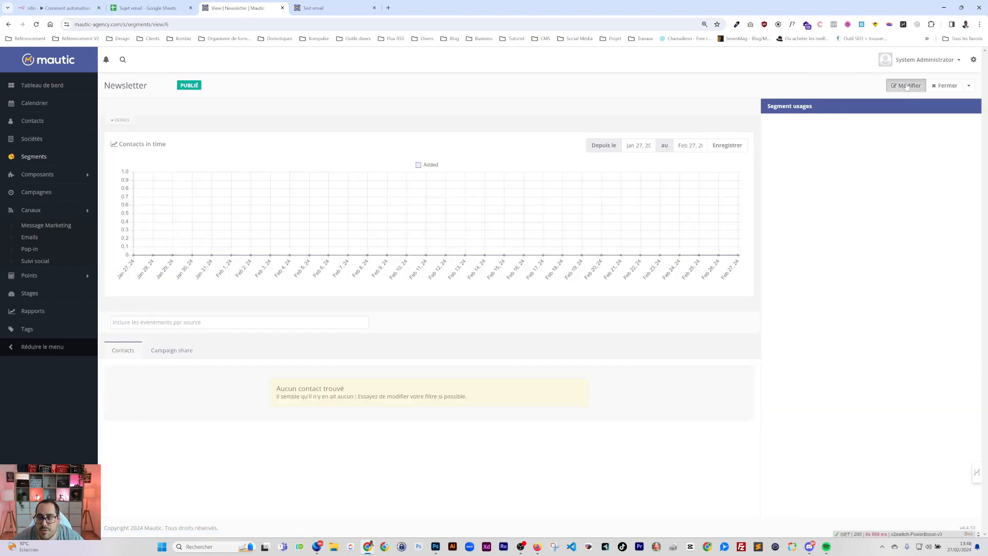
{"action": "left_click", "coordinate": [906, 85]}
{"action": "left_click", "coordinate": [107, 60]}
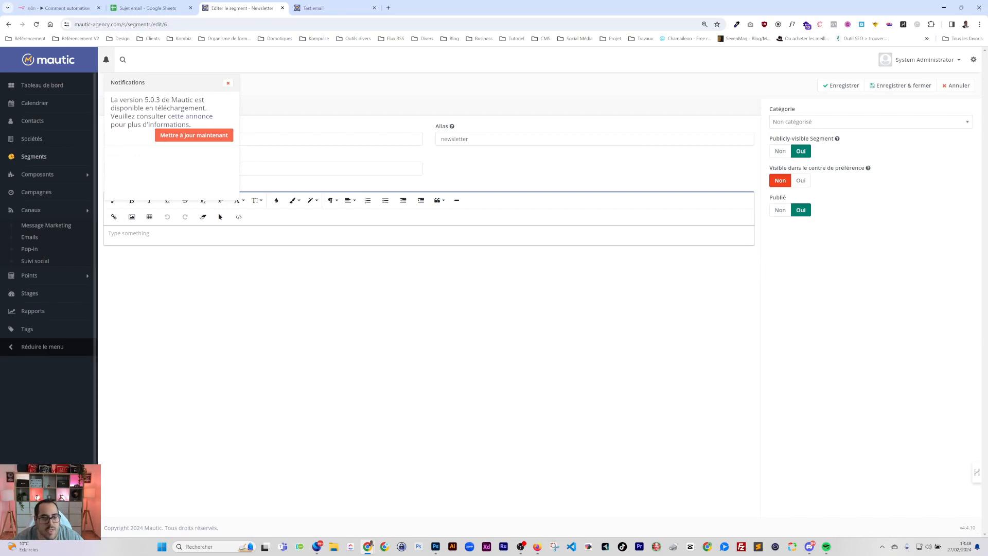
{"action": "left_click", "coordinate": [249, 350]}
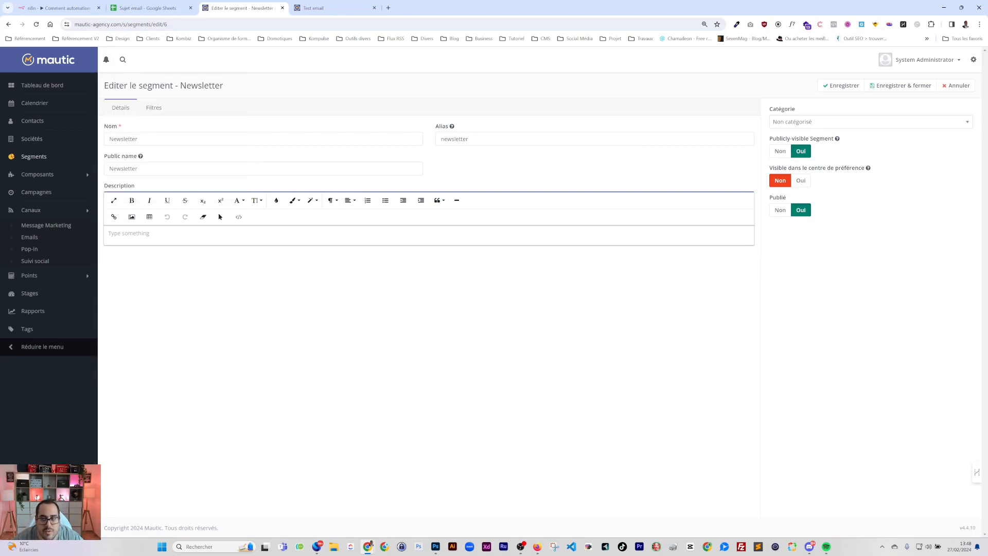
Scroll through the Filtres tab's contact-field list looking for a debug field
{"action": "left_click", "coordinate": [153, 108]}
{"action": "left_click", "coordinate": [154, 158]}
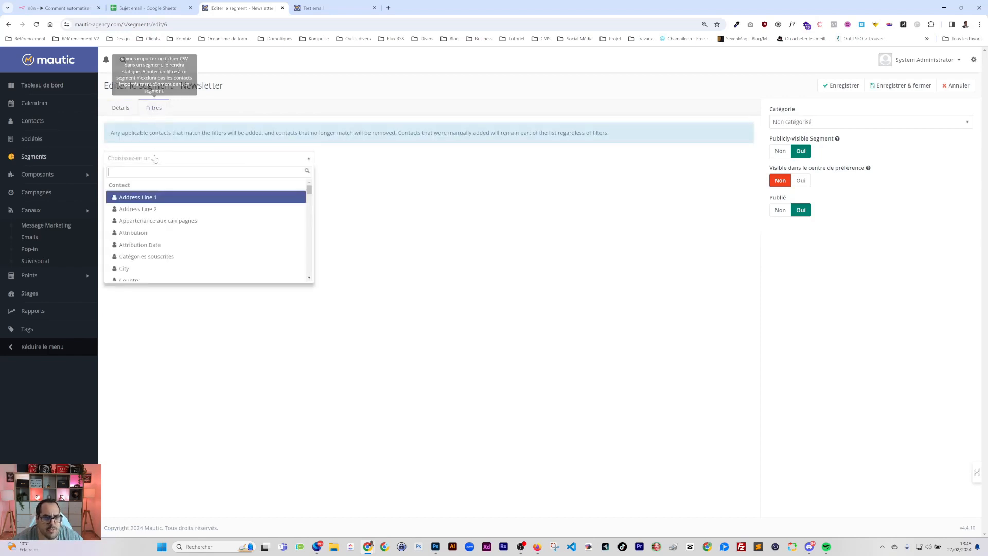
{"action": "scroll", "coordinate": [170, 216], "scroll_direction": "down", "scroll_amount": 3}
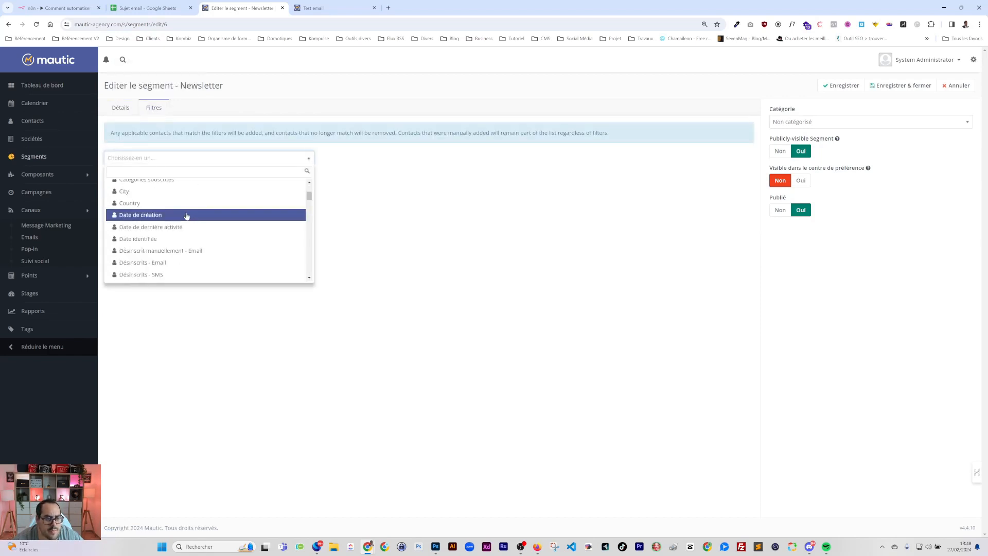
{"action": "scroll", "coordinate": [156, 228], "scroll_direction": "down", "scroll_amount": 15}
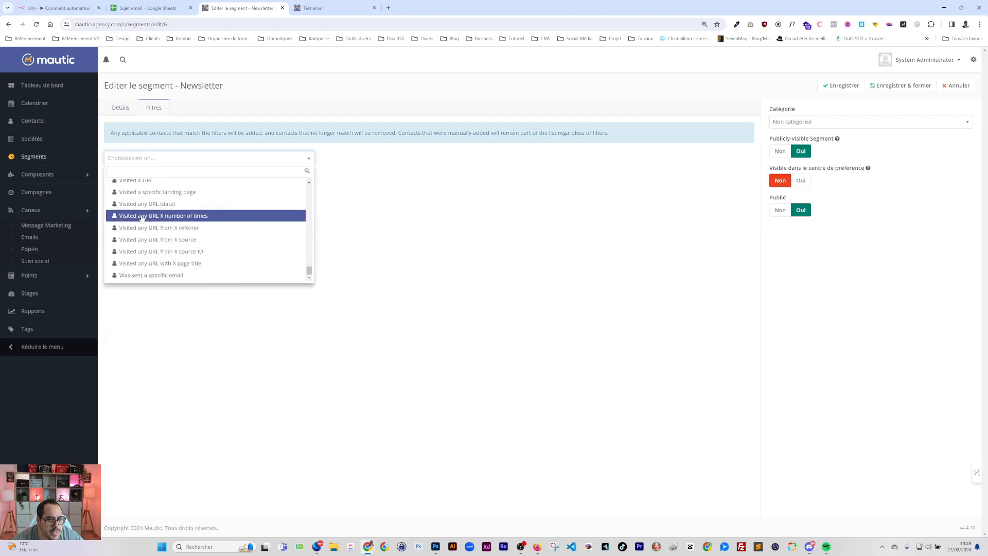
{"action": "scroll", "coordinate": [139, 222], "scroll_direction": "up", "scroll_amount": 2}
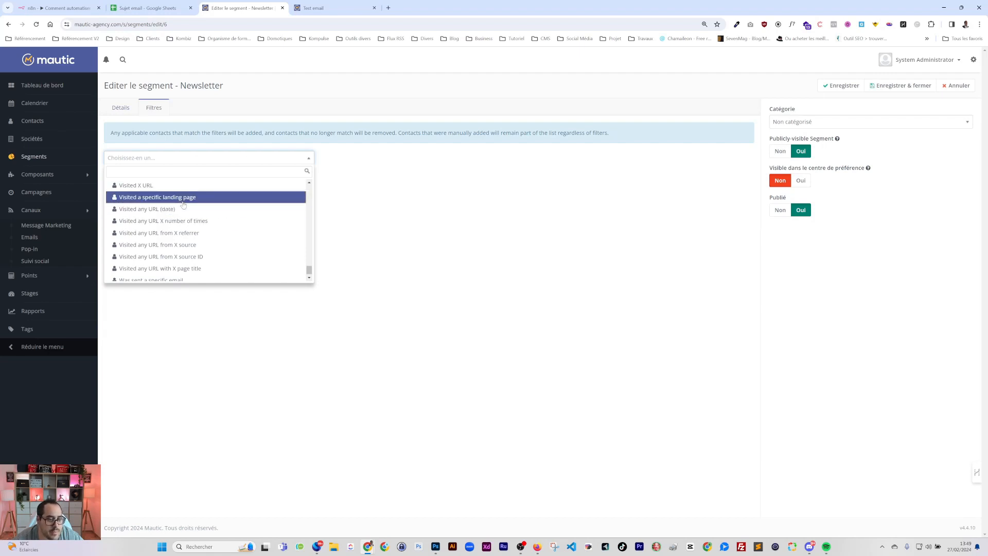
{"action": "scroll", "coordinate": [182, 221], "scroll_direction": "up", "scroll_amount": 15}
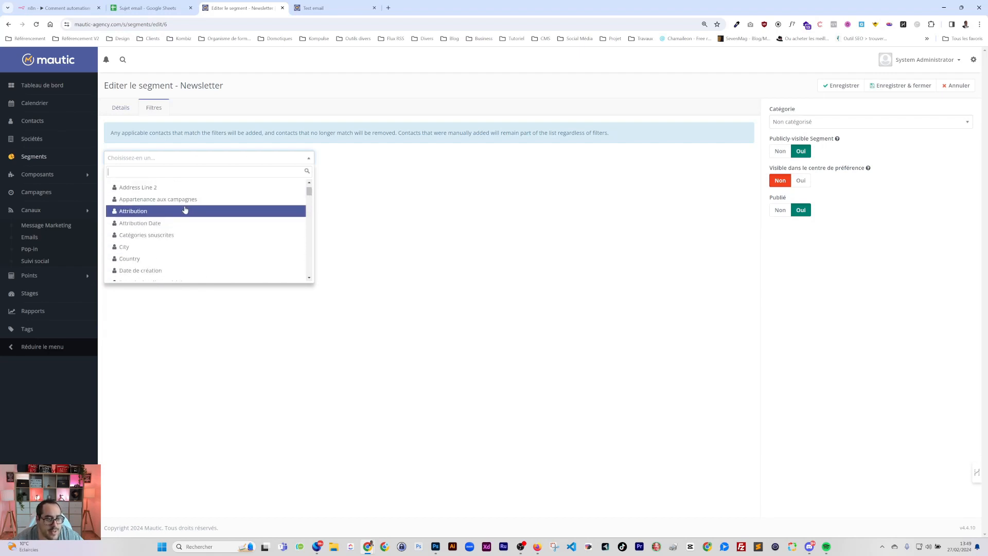
{"action": "scroll", "coordinate": [175, 221], "scroll_direction": "down", "scroll_amount": 1}
{"action": "scroll", "coordinate": [136, 208], "scroll_direction": "up", "scroll_amount": 1}
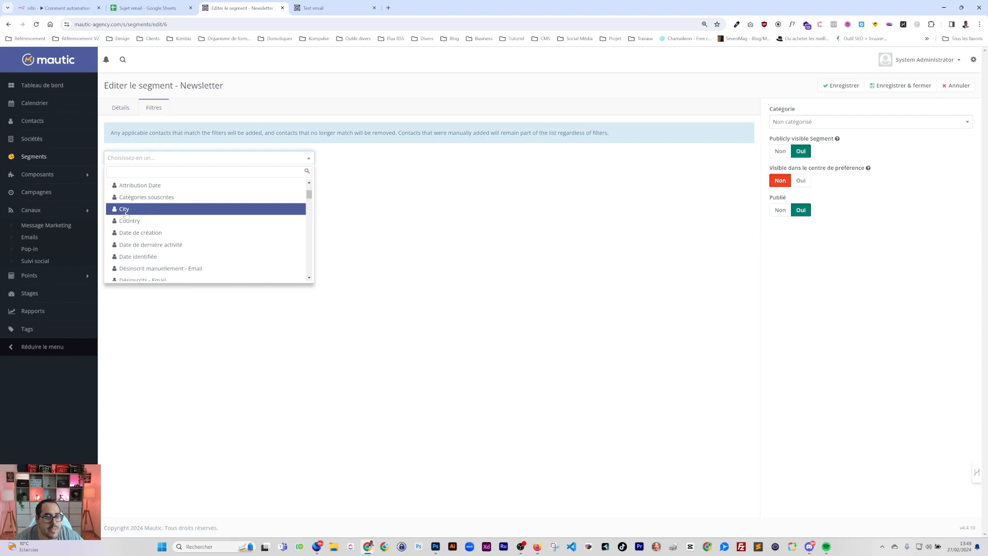
{"action": "scroll", "coordinate": [301, 194], "scroll_direction": "down", "scroll_amount": 1}
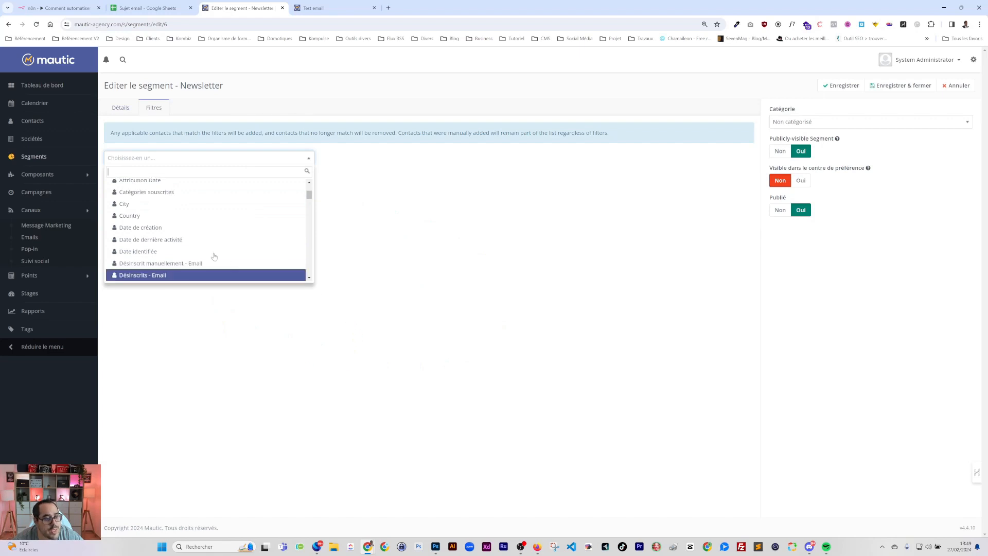
Search the filter fields for 'deb', find no match, then clear the search and close the list
{"action": "type", "text": "deb"}
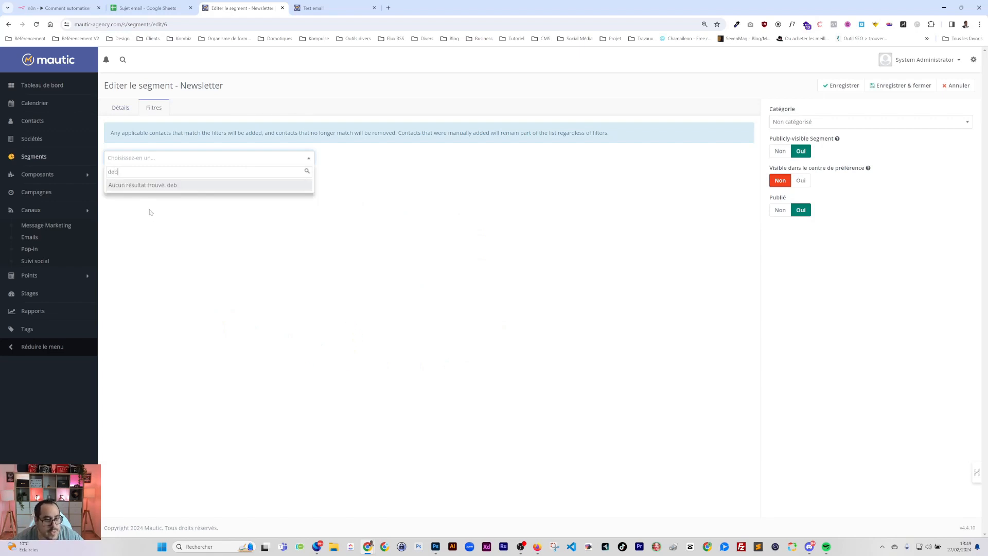
{"action": "key", "text": "ctrl+a"}
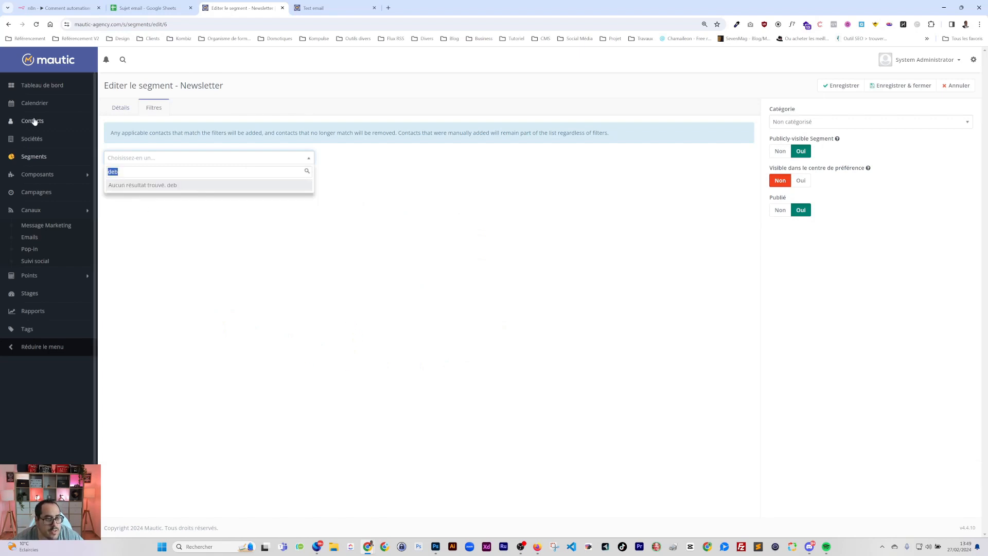
{"action": "key", "text": "BackSpace"}
{"action": "key", "text": "Escape"}
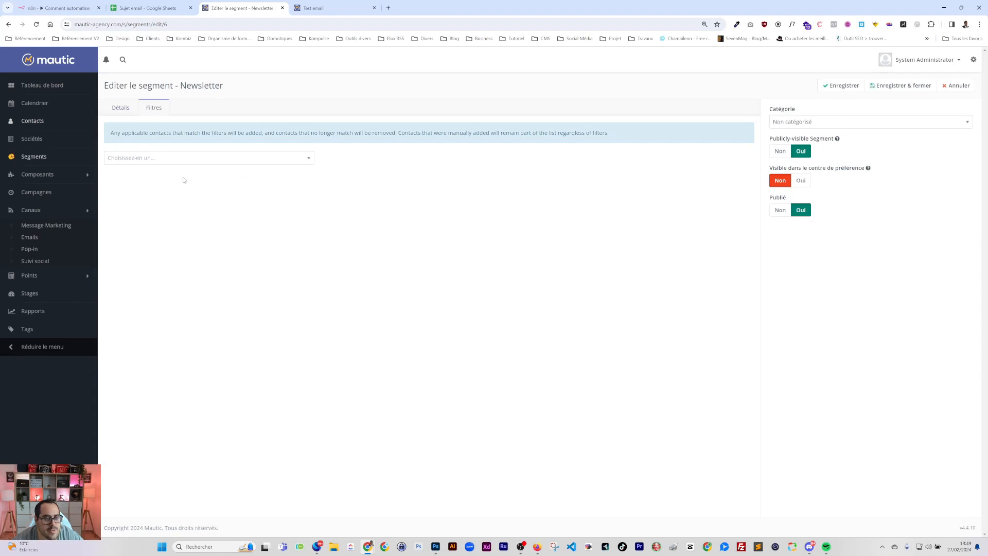
Open the debug segment's filters from the contact segments list
{"action": "left_click", "coordinate": [34, 156]}
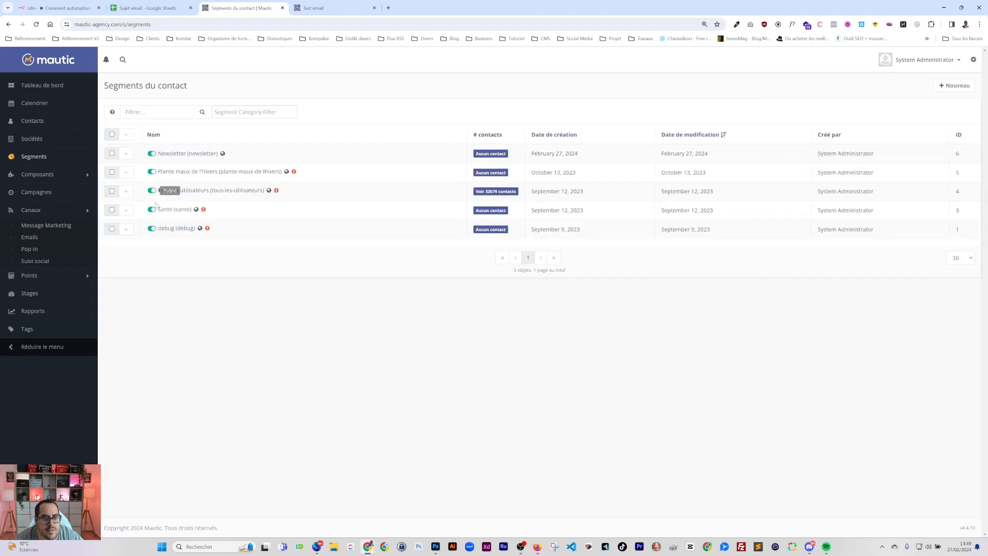
{"action": "left_click", "coordinate": [175, 228]}
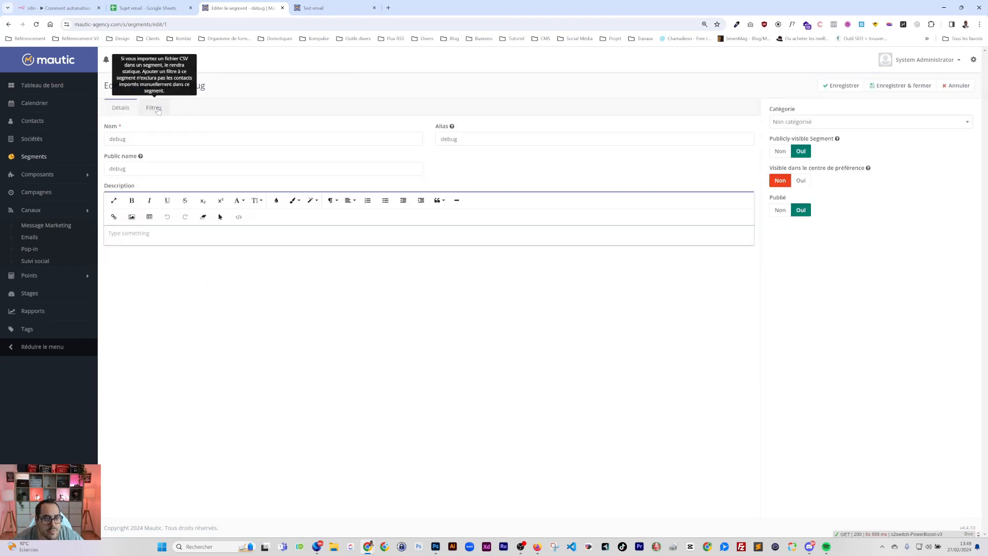
{"action": "left_click", "coordinate": [154, 107]}
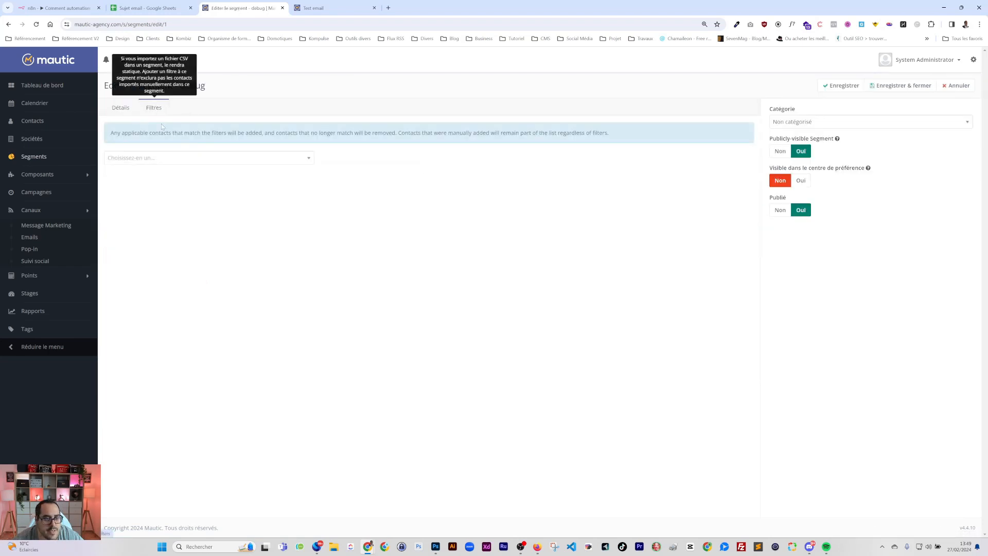
Create a Contact text custom field labelled 'debug' and save it
{"action": "left_click", "coordinate": [973, 61]}
{"action": "left_click", "coordinate": [585, 255]}
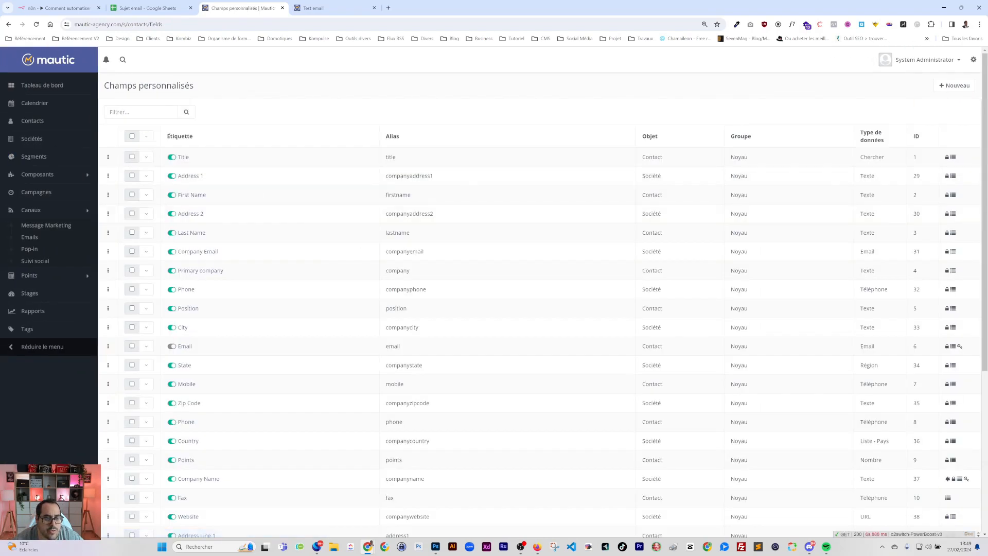
{"action": "left_click", "coordinate": [954, 85]}
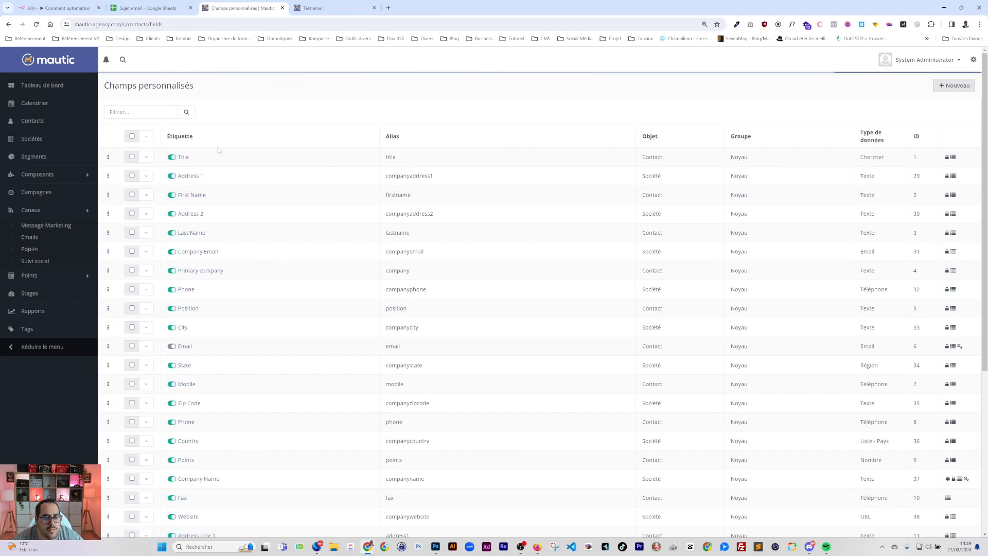
{"action": "left_click", "coordinate": [217, 122]}
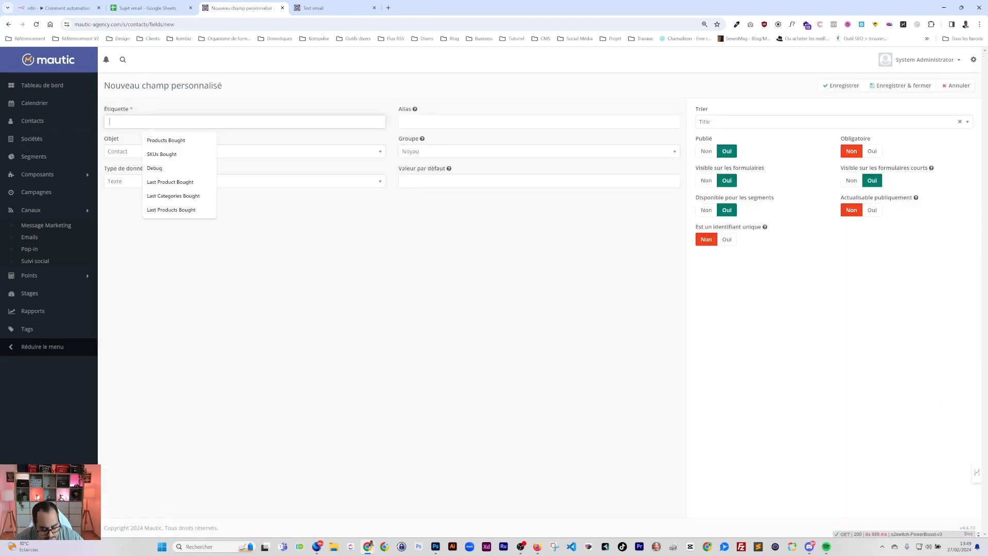
{"action": "type", "text": "debug"}
{"action": "left_click", "coordinate": [278, 264]}
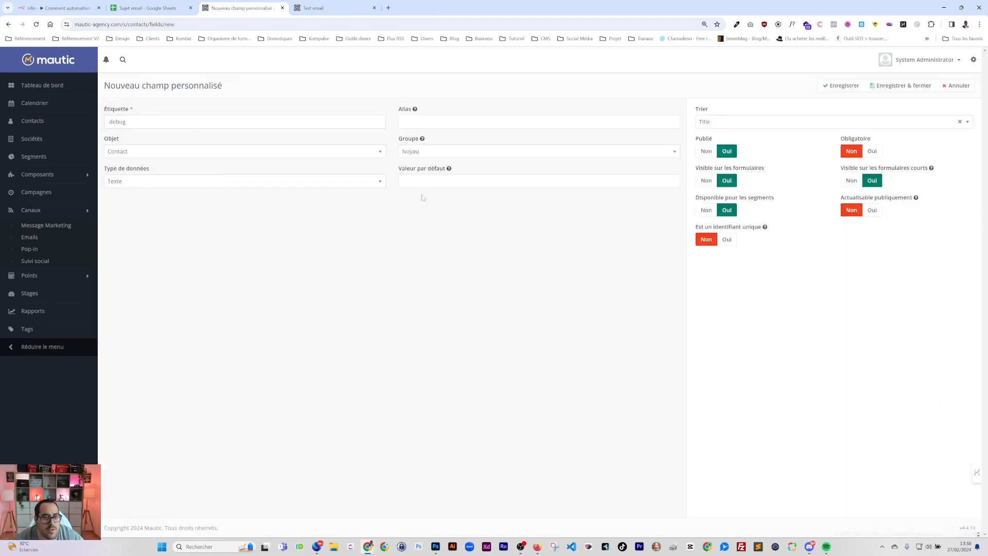
{"action": "left_click", "coordinate": [903, 86]}
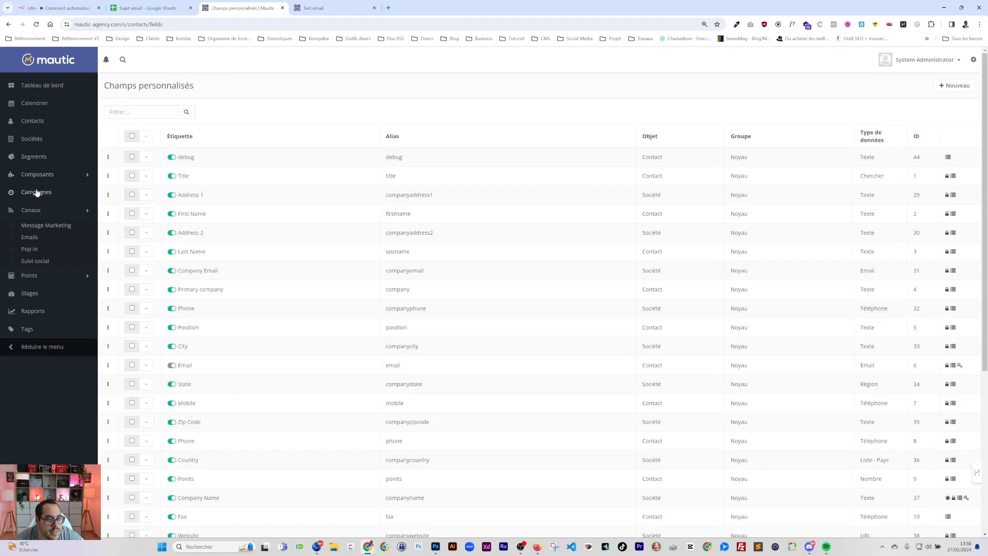
Give the Newsletter segment a filter of debug equals 1, save it, and return to Segments
{"action": "left_click", "coordinate": [40, 163]}
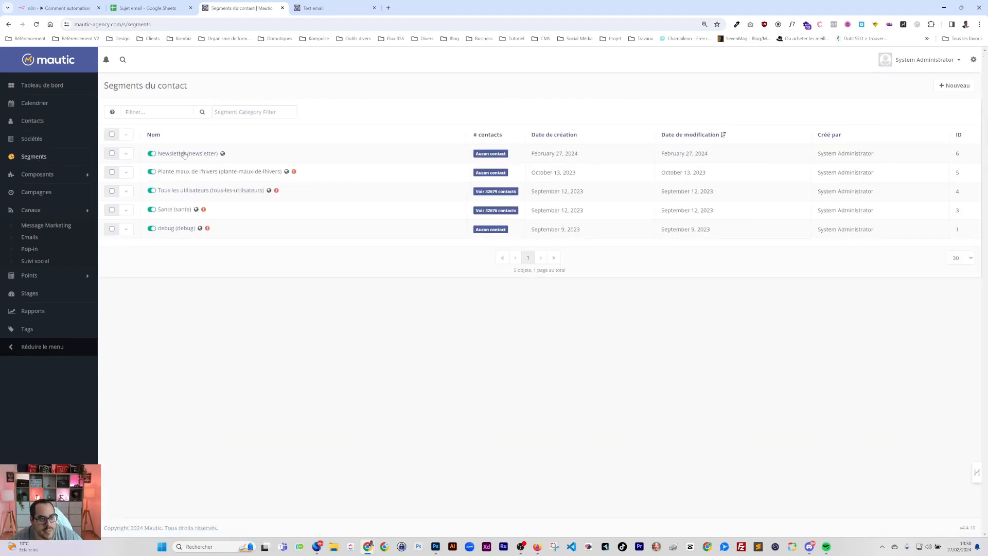
{"action": "left_click", "coordinate": [182, 154]}
{"action": "left_click", "coordinate": [906, 85]}
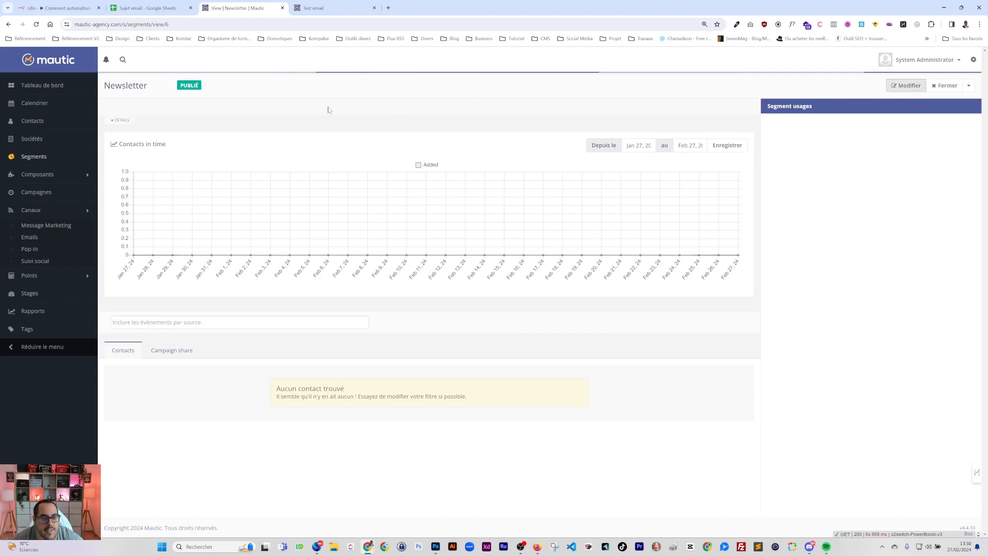
{"action": "left_click", "coordinate": [152, 110]}
{"action": "left_click", "coordinate": [126, 160]}
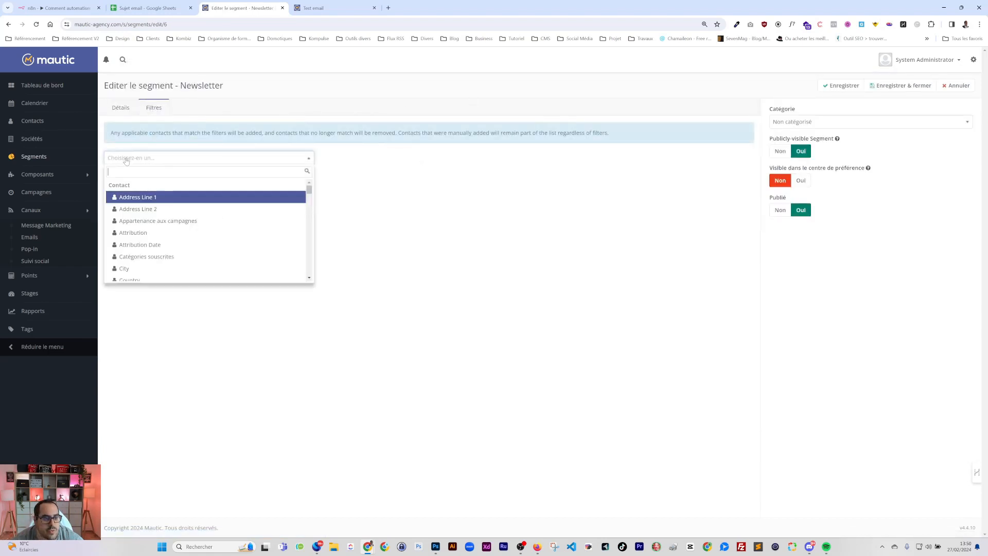
{"action": "type", "text": "debug"}
{"action": "key", "text": "Return"}
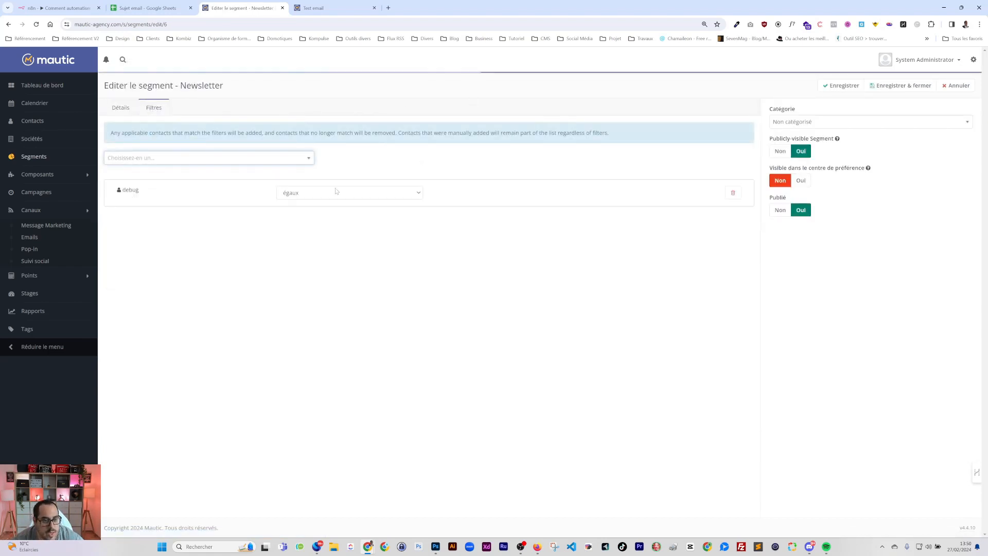
{"action": "left_click", "coordinate": [481, 193]}
{"action": "type", "text": "1"}
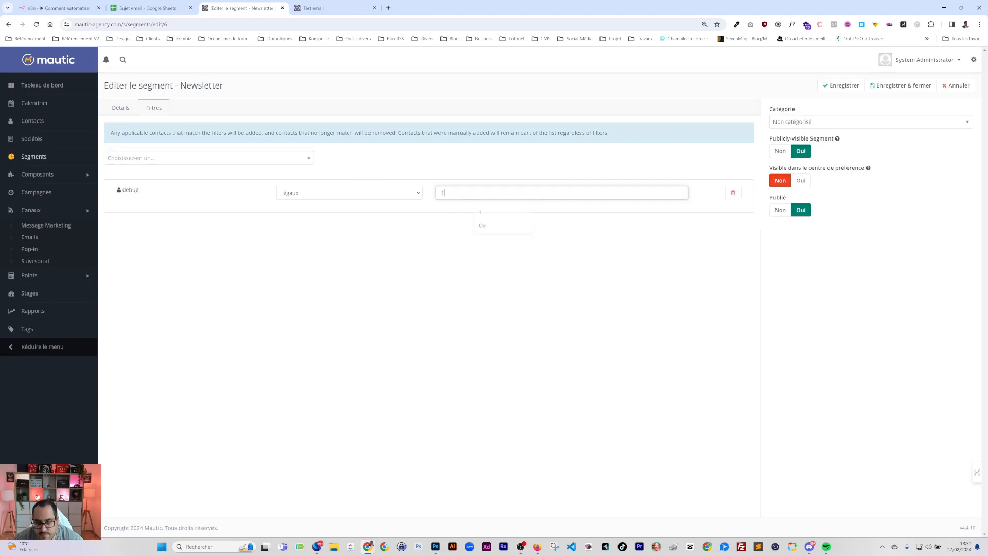
{"action": "left_click", "coordinate": [890, 85]}
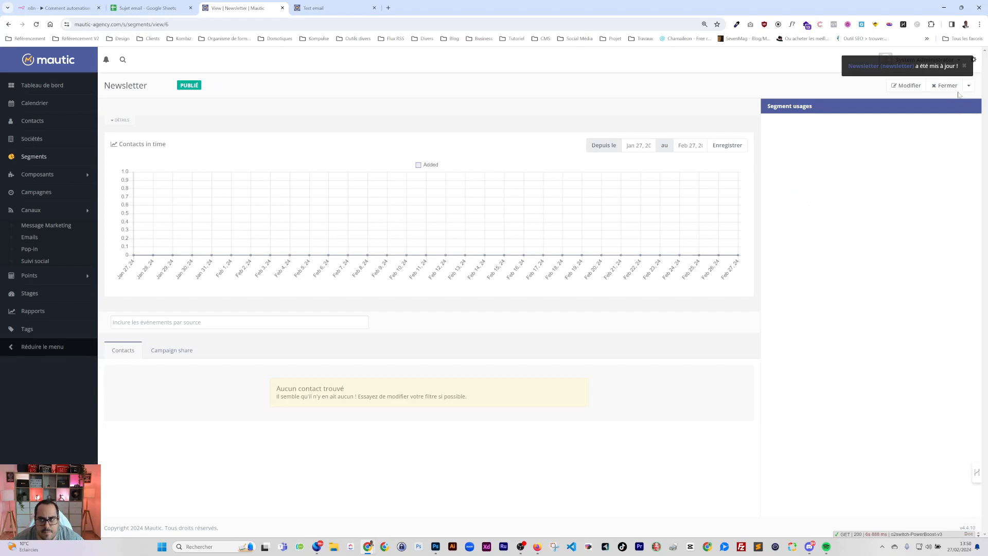
{"action": "left_click", "coordinate": [32, 157]}
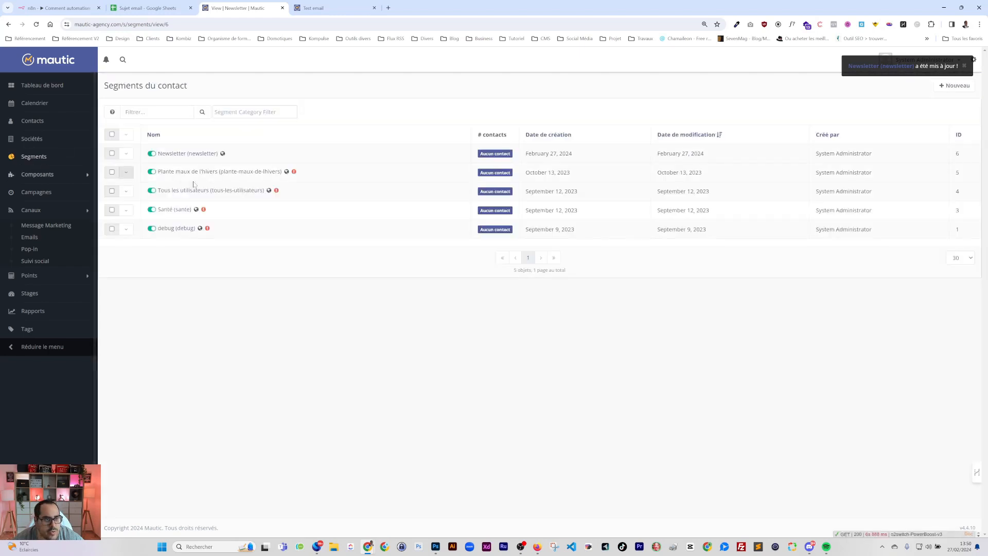
{"action": "mouse_move", "coordinate": [294, 172]}
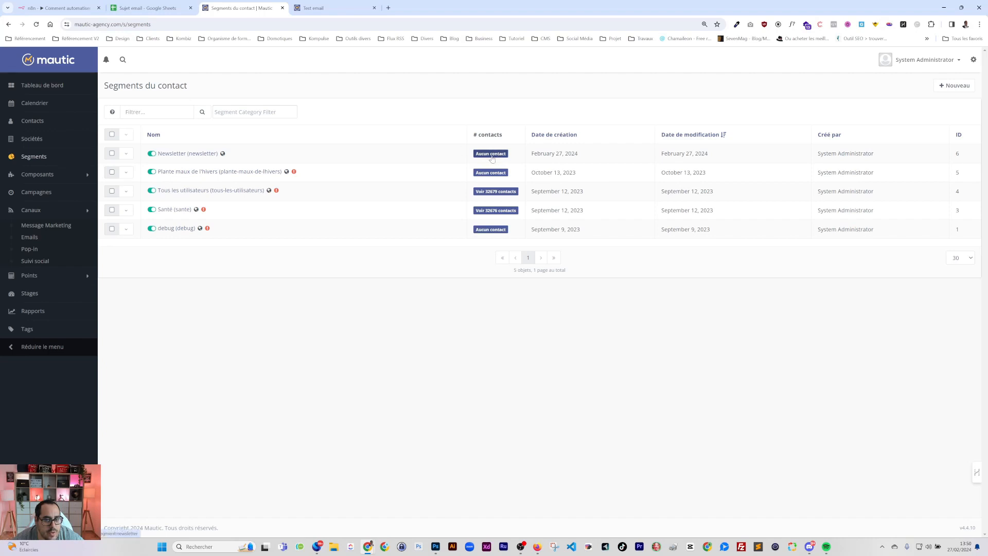
{"action": "left_click", "coordinate": [177, 154]}
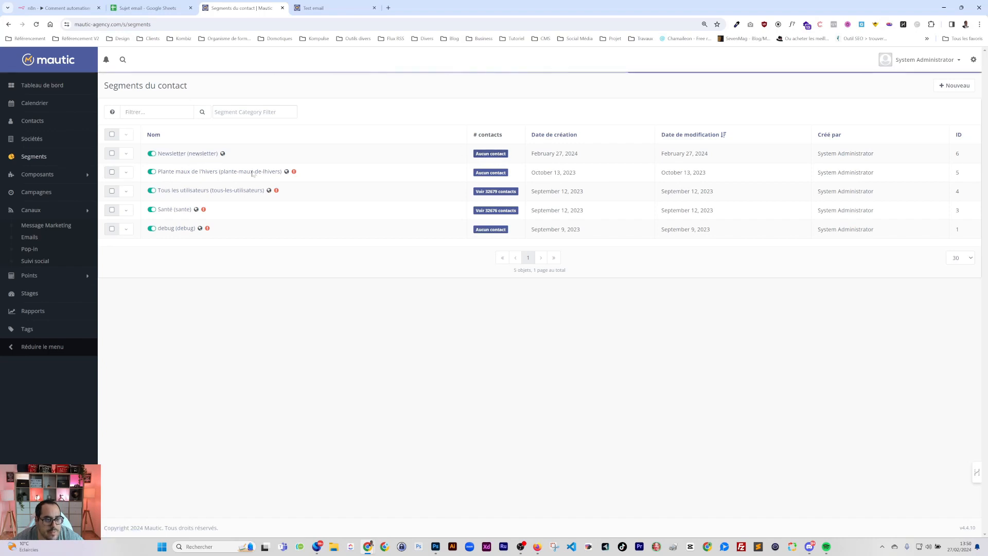
{"action": "left_click", "coordinate": [8, 25]}
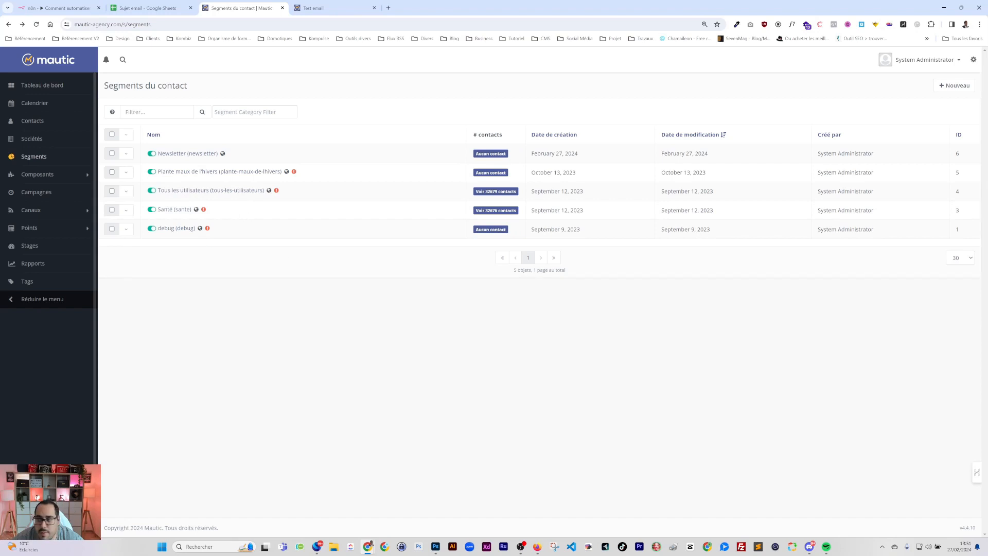
{"action": "left_click", "coordinate": [537, 547]}
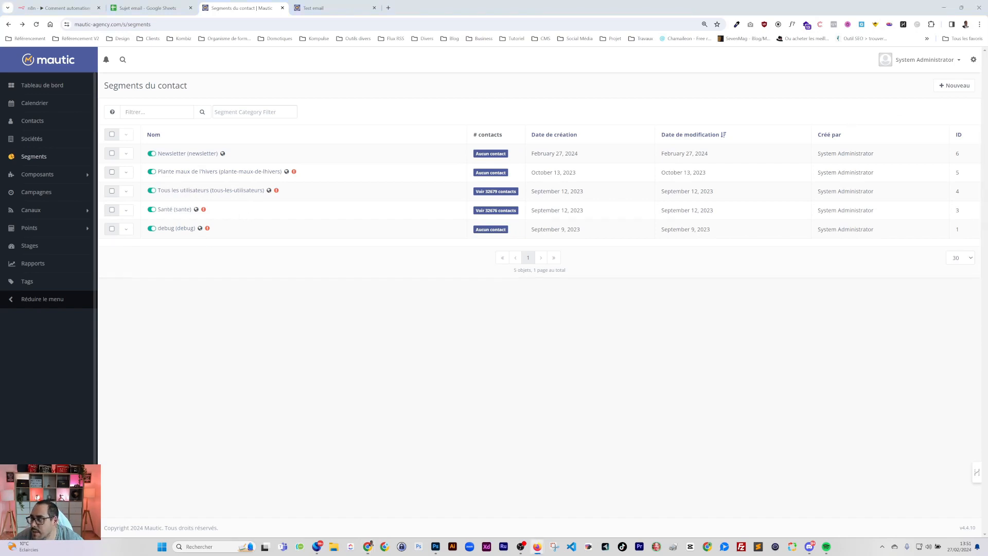
{"action": "key", "text": "alt+Tab"}
Open a new browser tab and drag it out into its own window
{"action": "left_click", "coordinate": [388, 8]}
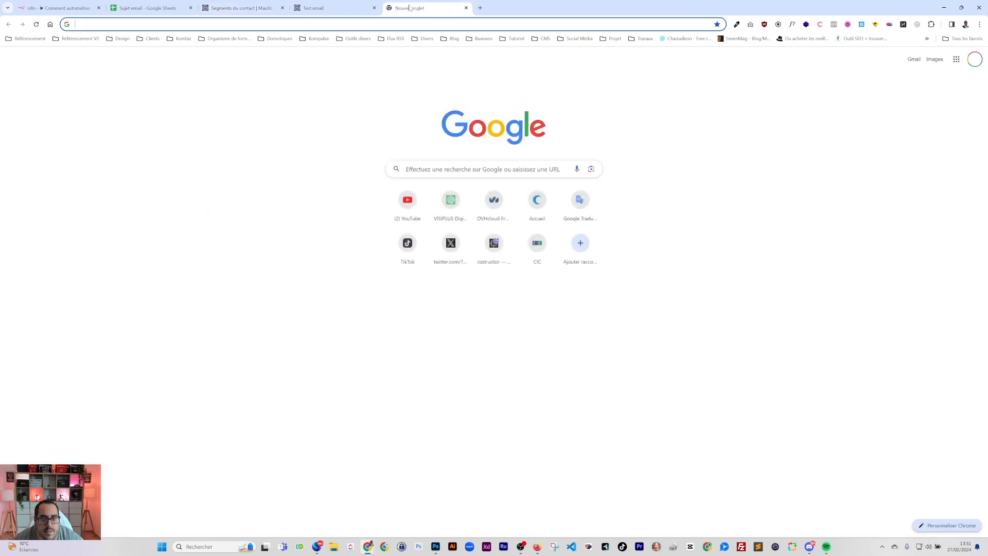
{"action": "left_click_drag", "start_coordinate": [404, 8], "coordinate": [987, 141]}
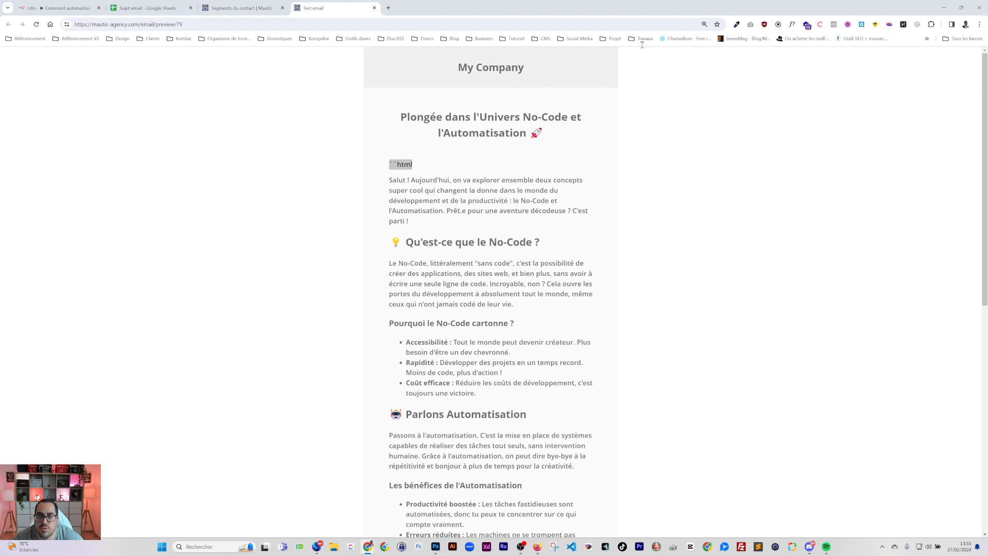
Drag the cPanel 'Tâches Cron' tab into this window's tab strip
{"action": "left_click_drag", "start_coordinate": [622, 1], "coordinate": [621, 6]}
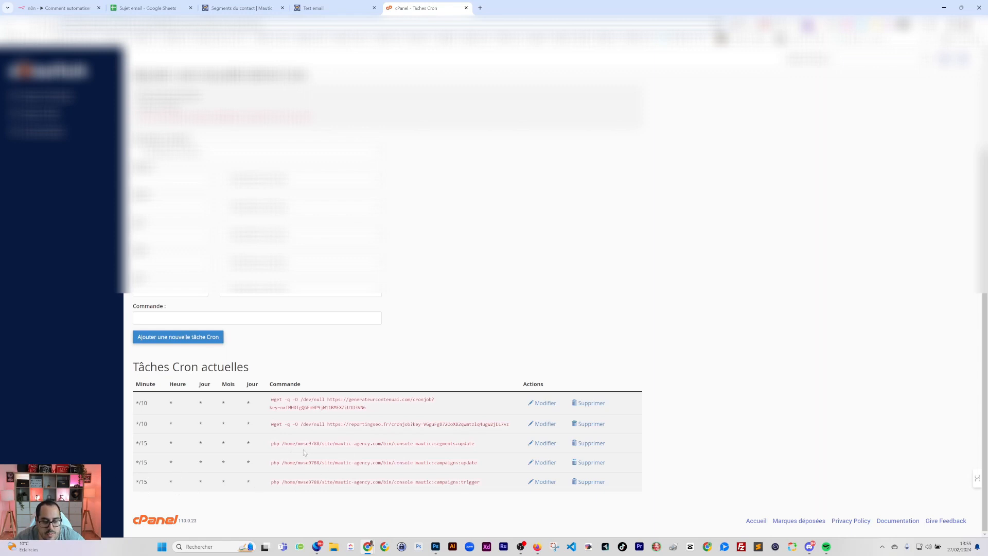
Pull the cPanel Tâches Cron tab out into a separate window
{"action": "mouse_move", "coordinate": [436, 7]}
{"action": "left_mouse_down"}
{"action": "mouse_move", "coordinate": [451, 24]}
{"action": "mouse_move", "coordinate": [987, 23]}
{"action": "left_mouse_up"}
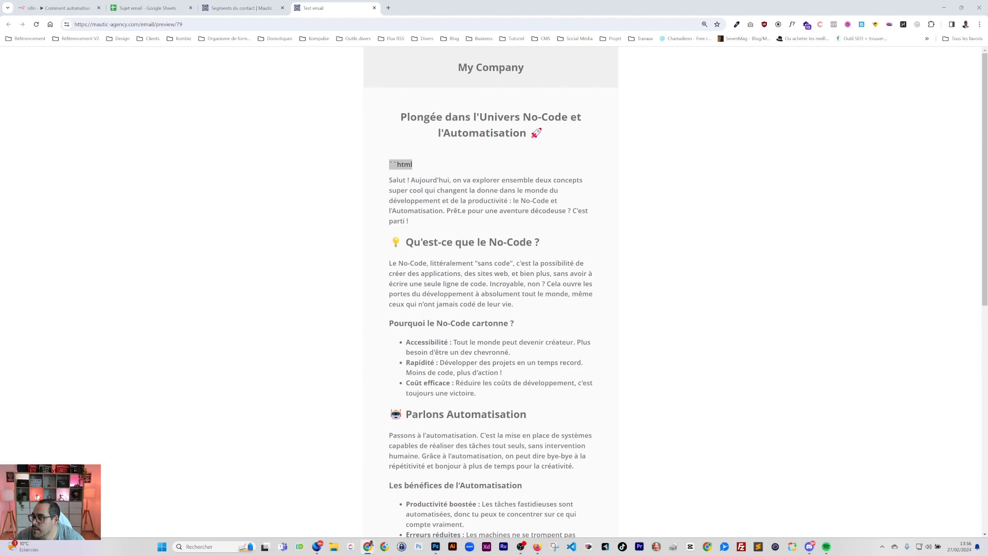
Bring the cPanel Terminal tab from its window into this window's tab strip
{"action": "left_click", "coordinate": [496, 6]}
{"action": "mouse_move", "coordinate": [497, 6]}
{"action": "left_mouse_down"}
{"action": "mouse_move", "coordinate": [495, 26]}
{"action": "mouse_move", "coordinate": [492, 13]}
{"action": "left_mouse_up"}
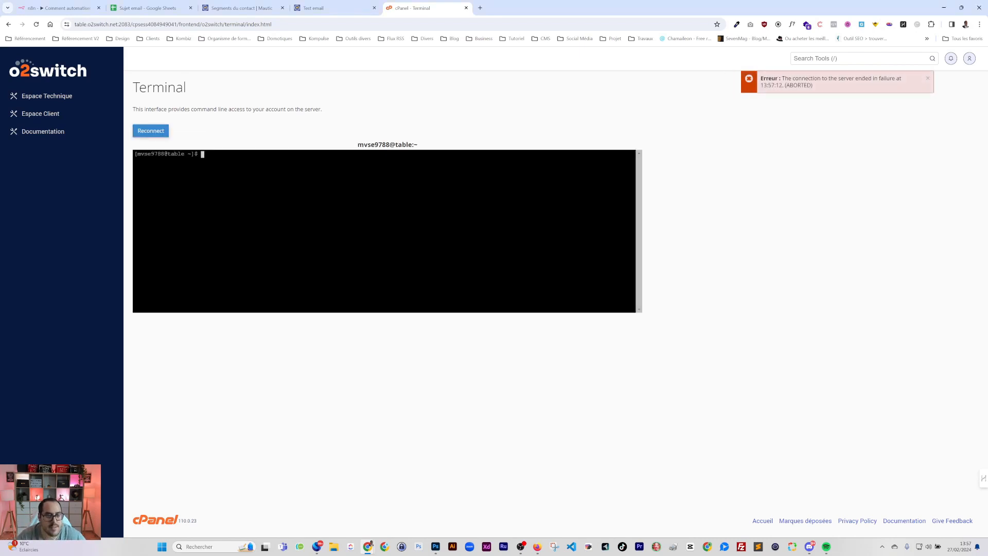
Reconnect the cPanel Terminal, run mautic:segments:update, then reload Mautic's segment list
{"action": "left_click_drag", "start_coordinate": [379, 194], "coordinate": [375, 202]}
{"action": "left_click", "coordinate": [376, 200]}
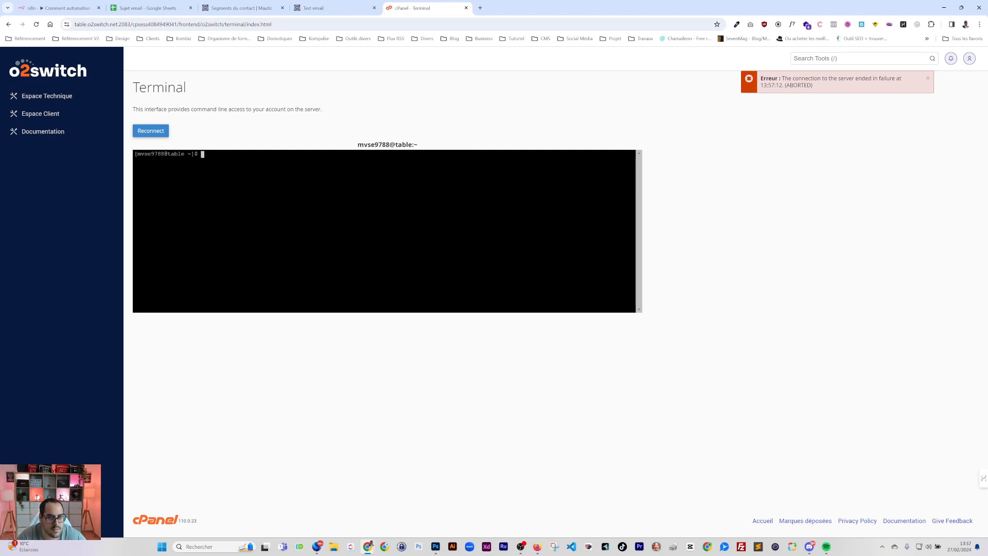
{"action": "key", "text": "F5"}
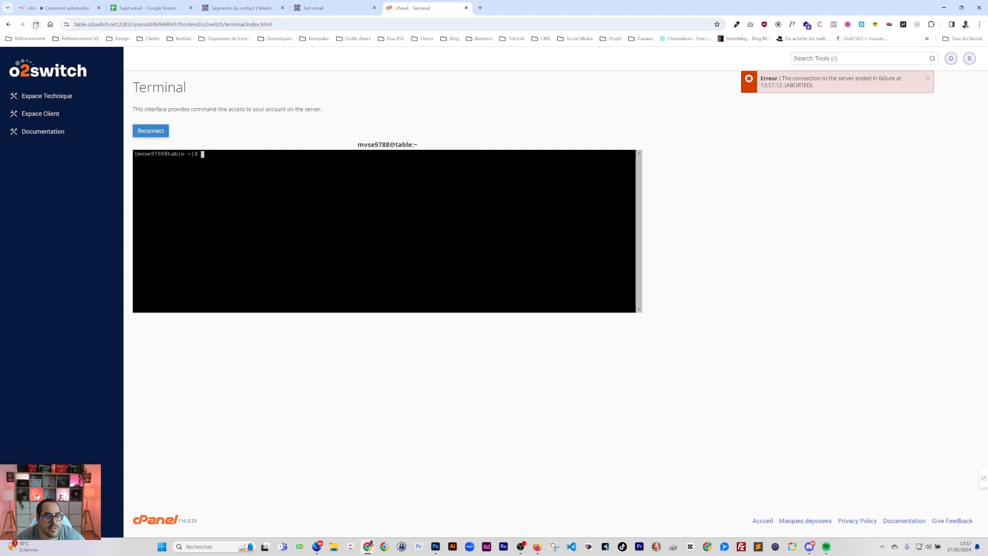
{"action": "key", "text": "Up"}
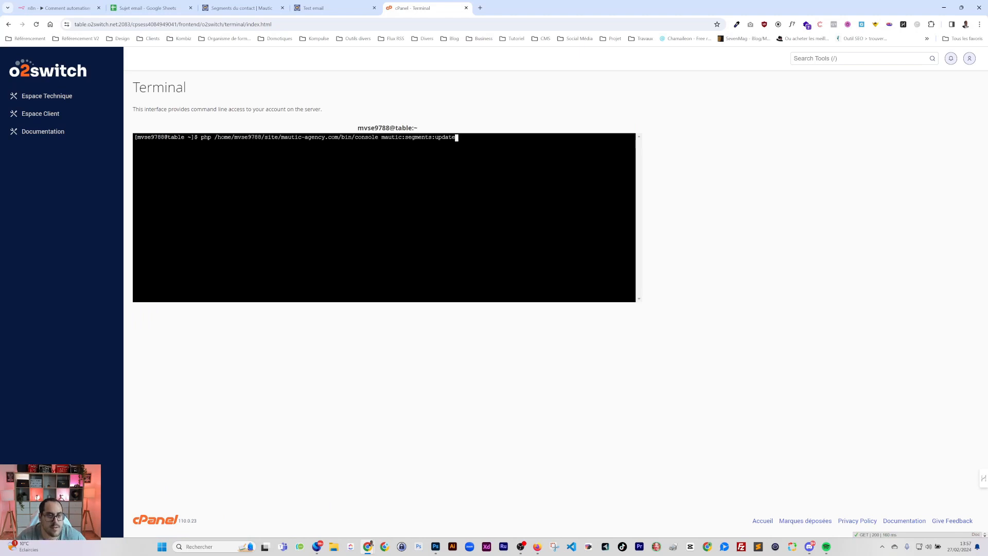
{"action": "key", "text": "Return"}
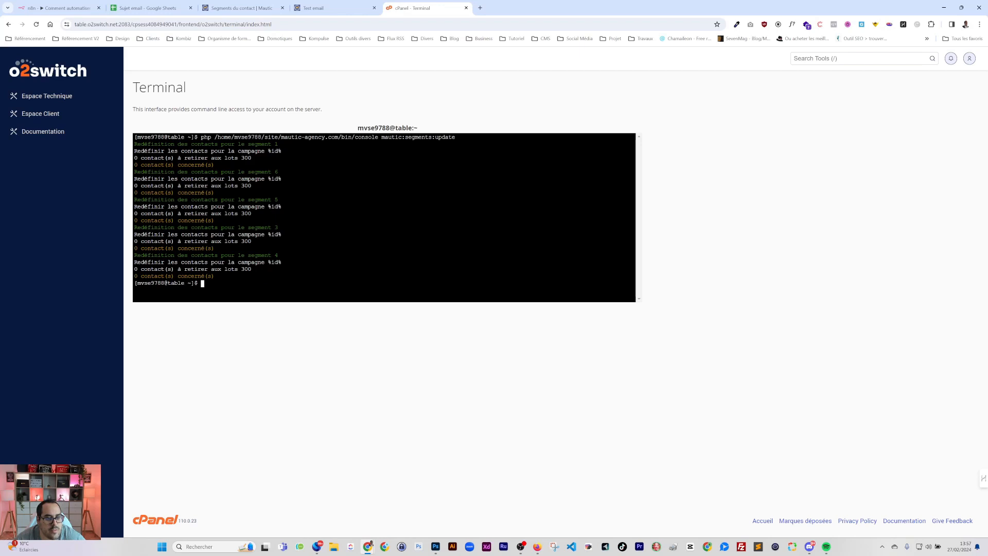
{"action": "left_click", "coordinate": [263, 10]}
{"action": "key", "text": "F5"}
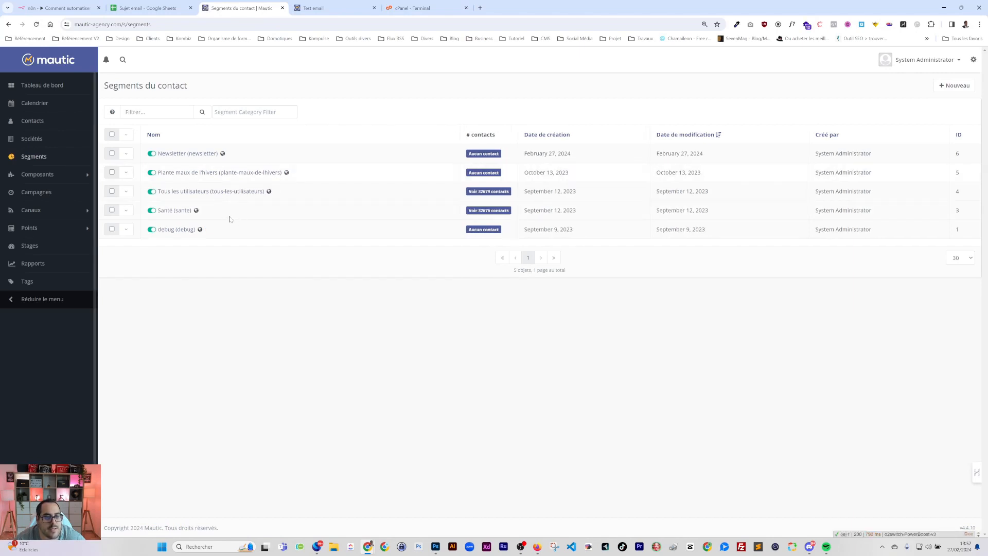
Set the test contact's debug field to 1 and save the contact
{"action": "left_click", "coordinate": [39, 123]}
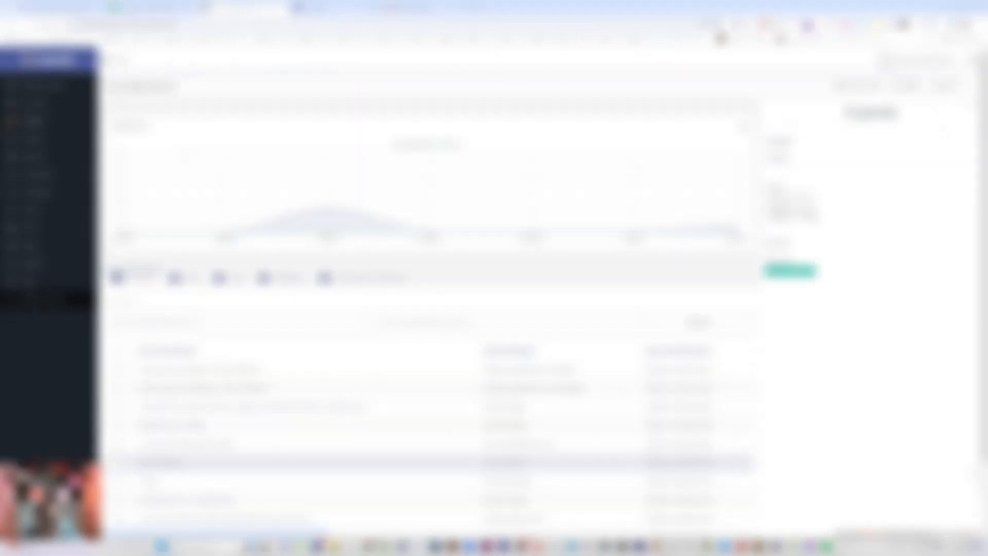
{"action": "left_click", "coordinate": [908, 85]}
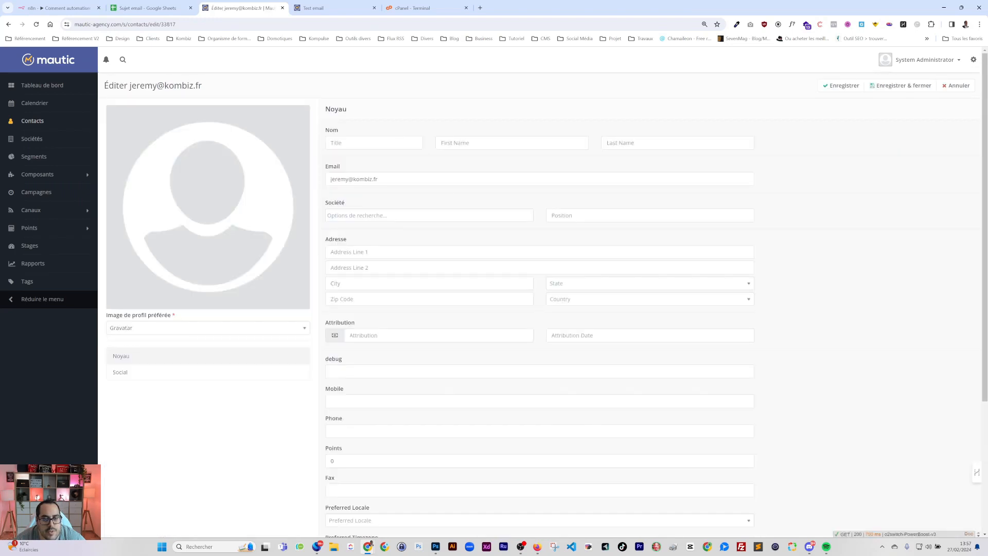
{"action": "left_click", "coordinate": [334, 370]}
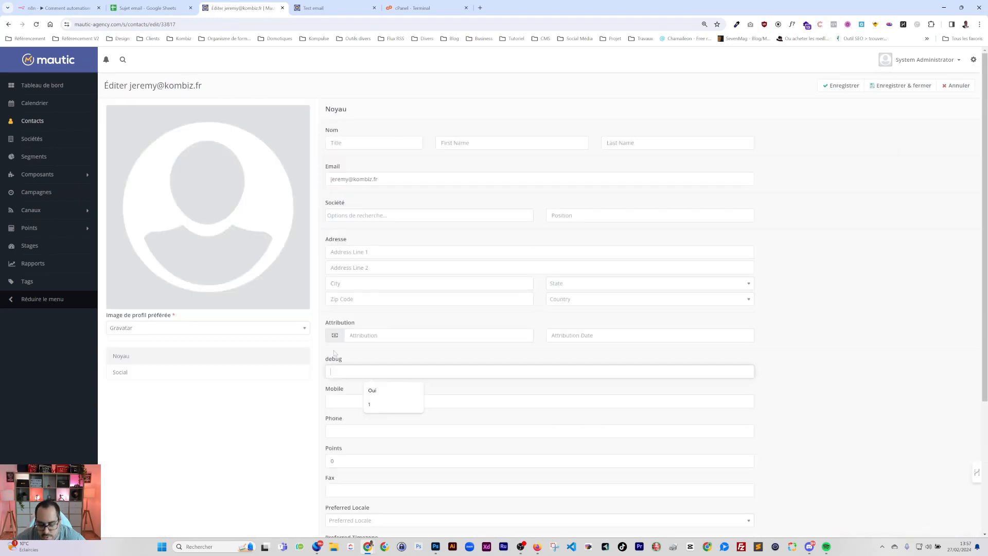
{"action": "type", "text": "1"}
{"action": "left_click", "coordinate": [900, 85]}
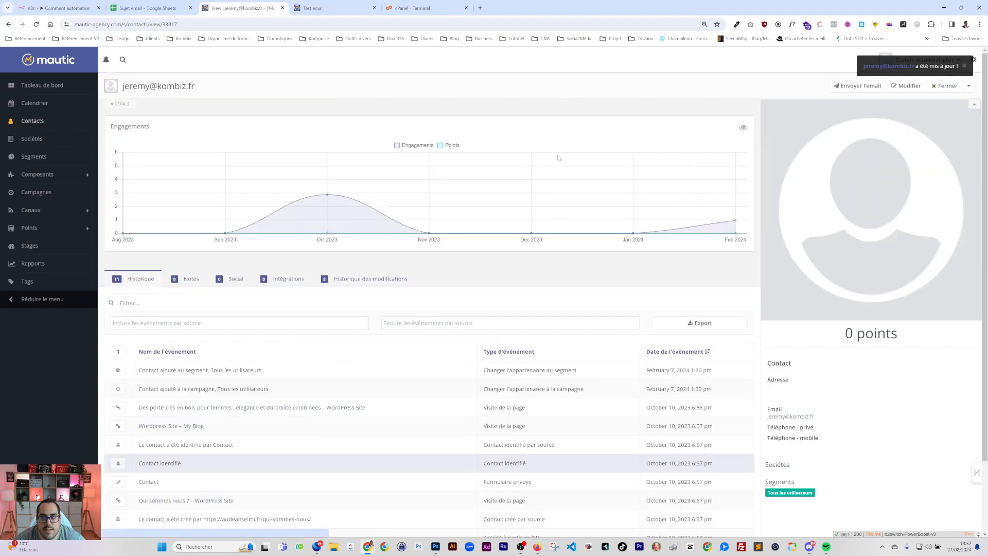
{"action": "left_click", "coordinate": [945, 87]}
{"action": "left_click", "coordinate": [417, 9]}
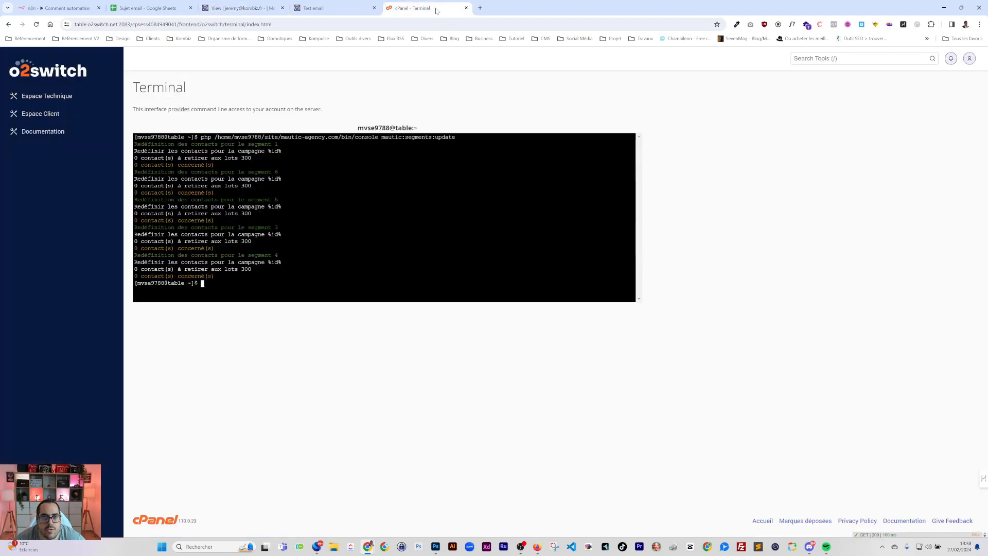
Rerun mautic:segments:update in the Terminal, then check Mautic's segment list for Newsletter's count
{"action": "key", "text": "Up"}
{"action": "key", "text": "Return"}
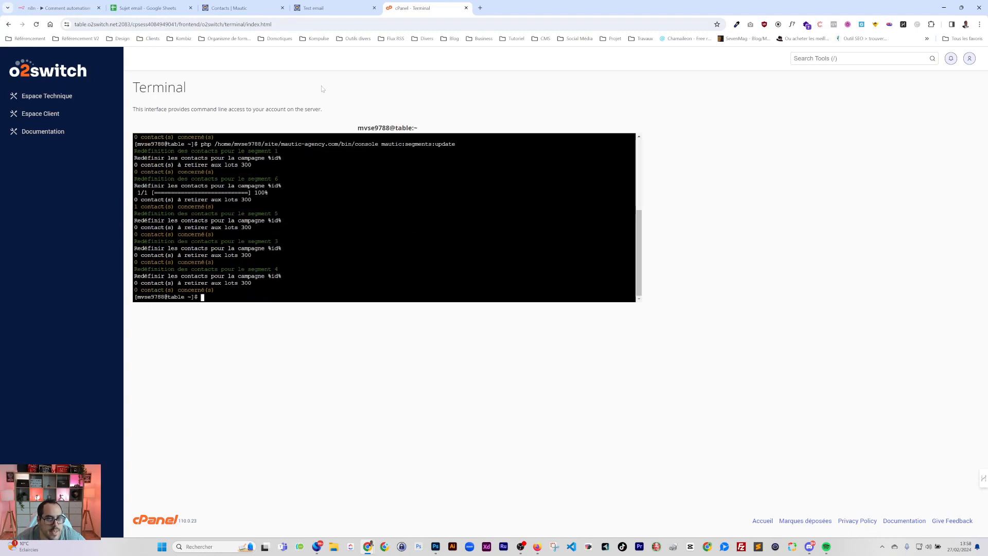
{"action": "left_click", "coordinate": [237, 8]}
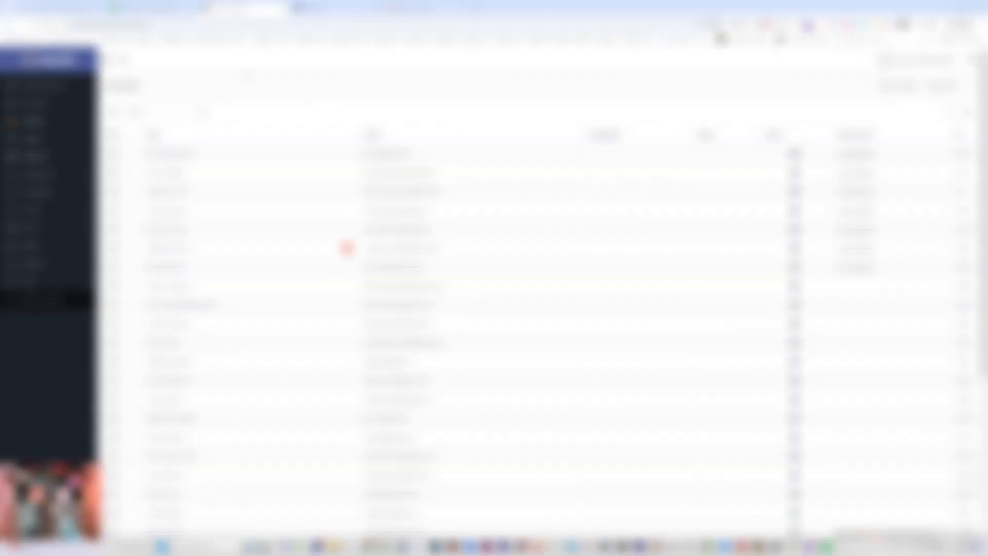
{"action": "left_click", "coordinate": [46, 157]}
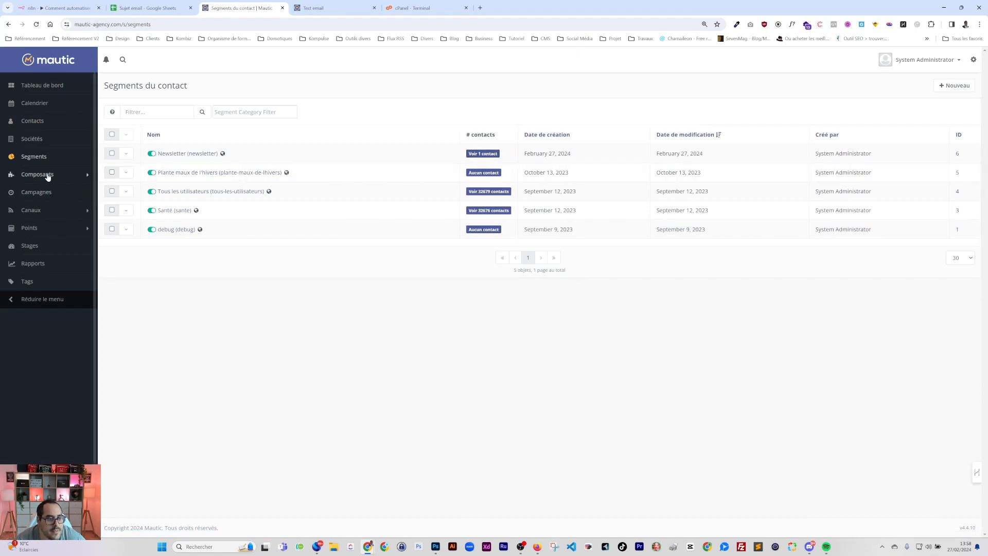
Search the Mautic contacts for the second contact by name and open it in a new tab
{"action": "left_click", "coordinate": [32, 120]}
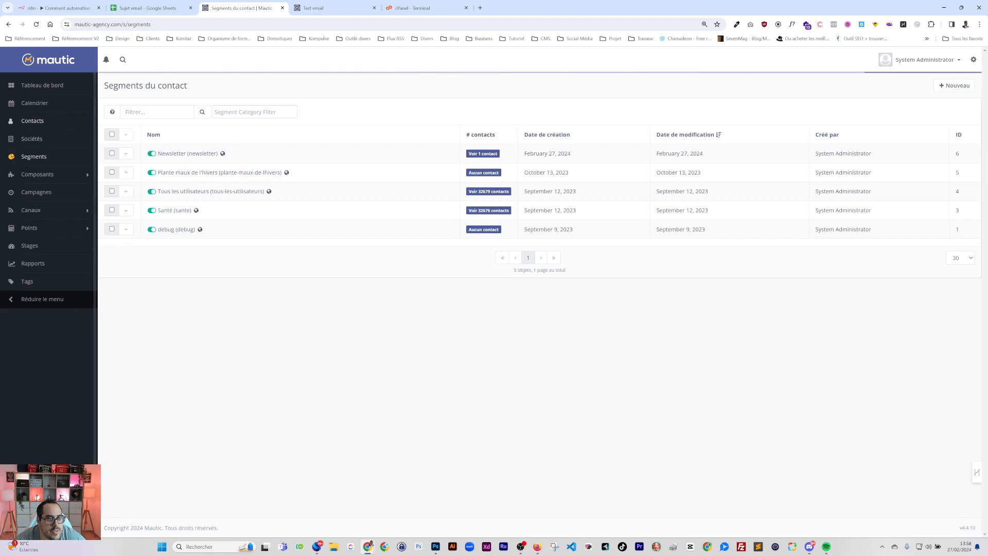
{"action": "type", "text": "kombiz"}
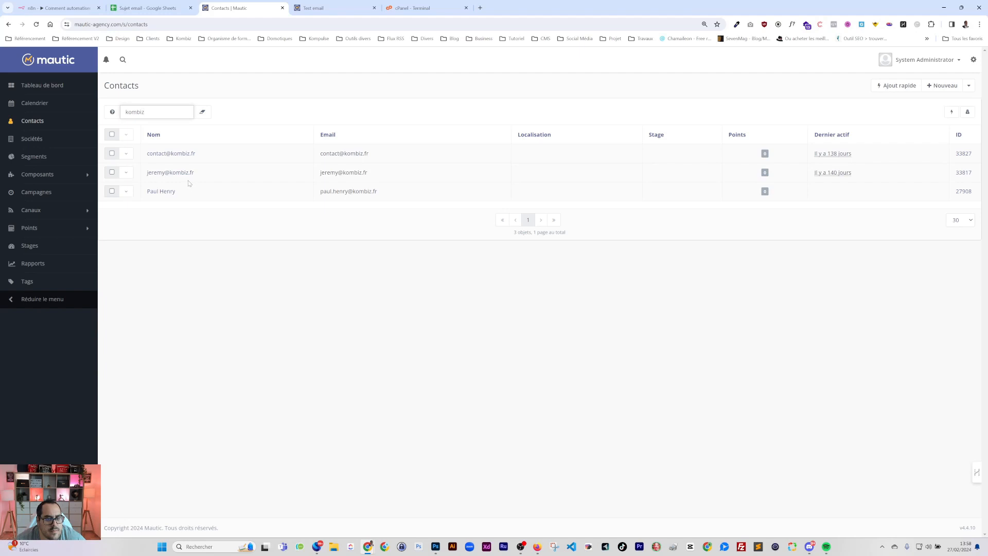
{"action": "right_click", "coordinate": [170, 154]}
{"action": "left_click", "coordinate": [205, 159]}
{"action": "left_click", "coordinate": [333, 15]}
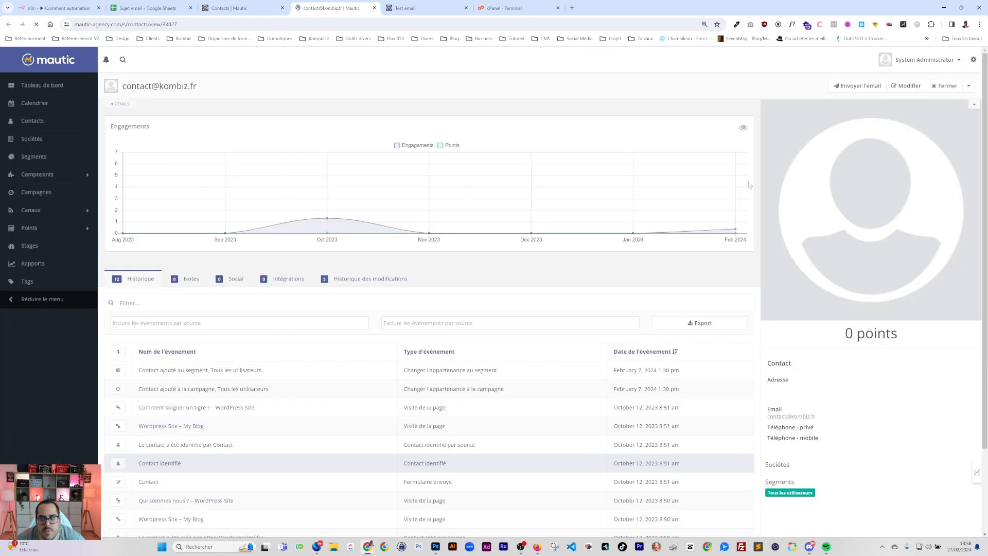
Set that contact's debug field to 1 and save it
{"action": "left_click", "coordinate": [907, 84]}
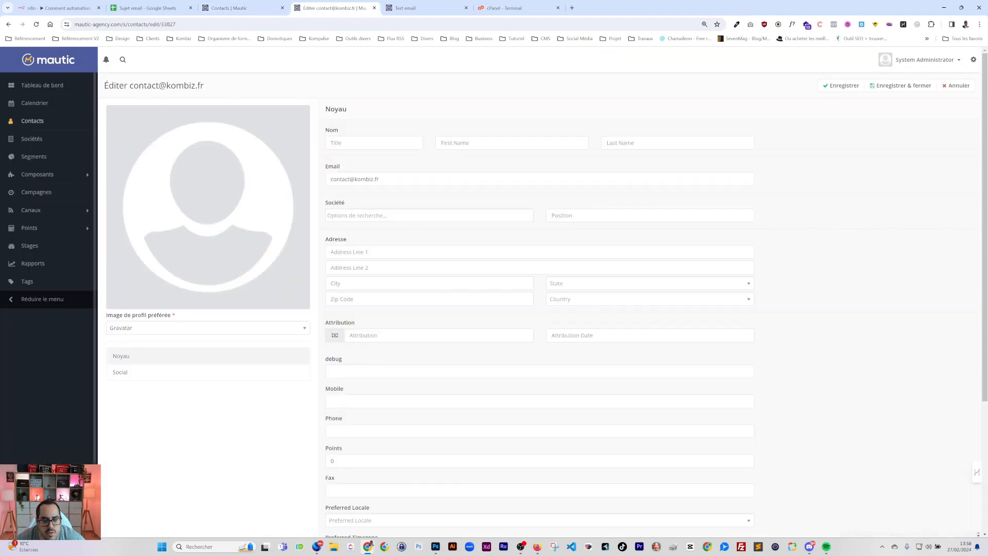
{"action": "left_click", "coordinate": [371, 371]}
{"action": "type", "text": "1"}
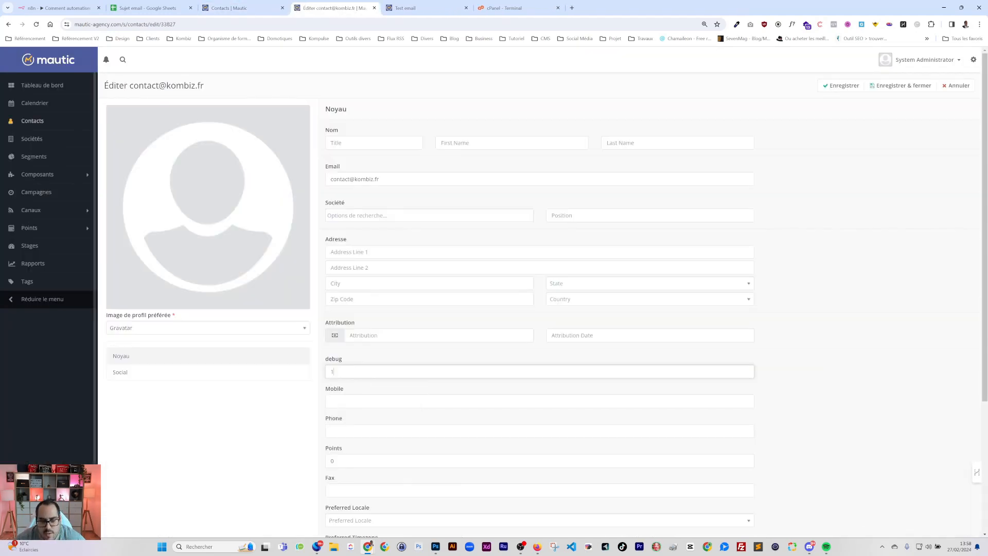
{"action": "left_click", "coordinate": [900, 85]}
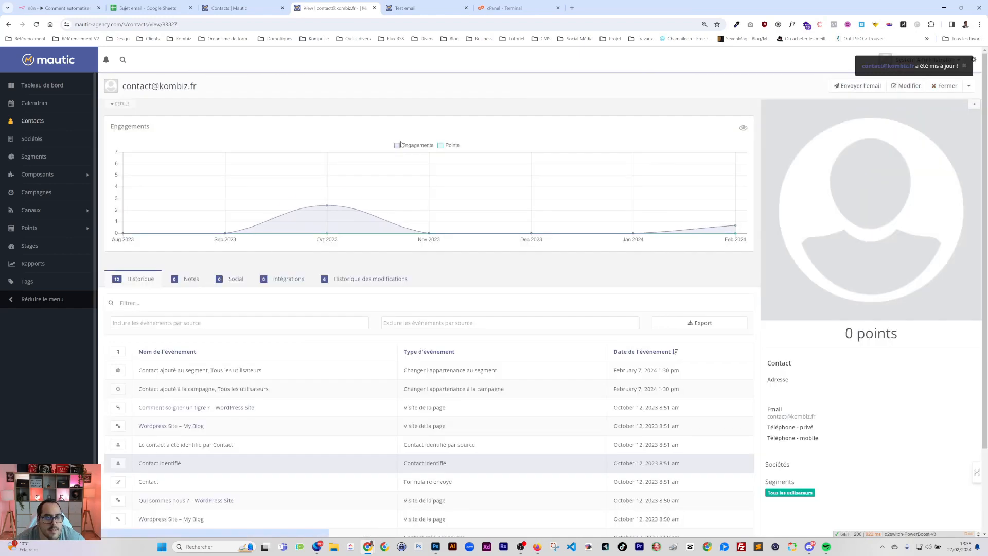
{"action": "left_click", "coordinate": [147, 8]}
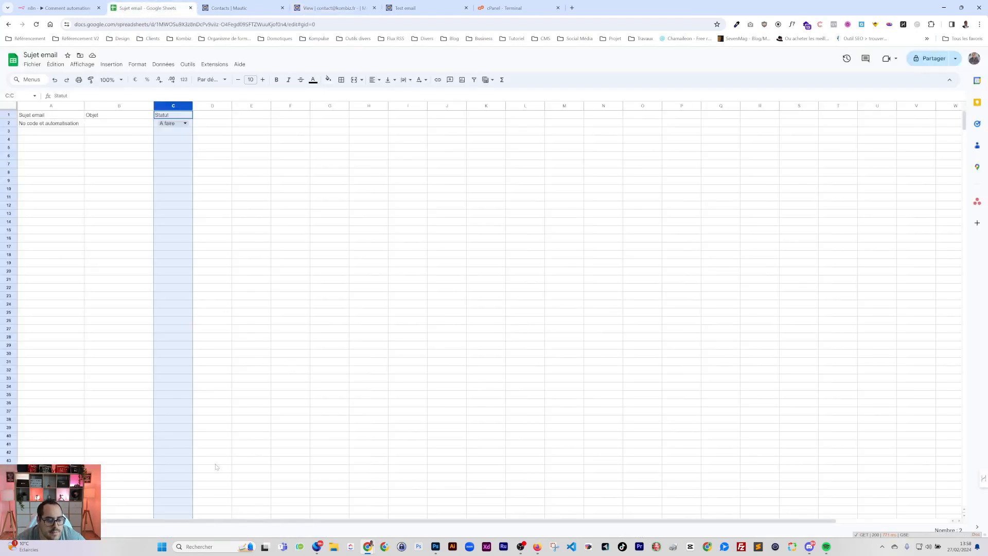
Add a new sheet named Data and start a header in cell A1
{"action": "left_click", "coordinate": [13, 530]}
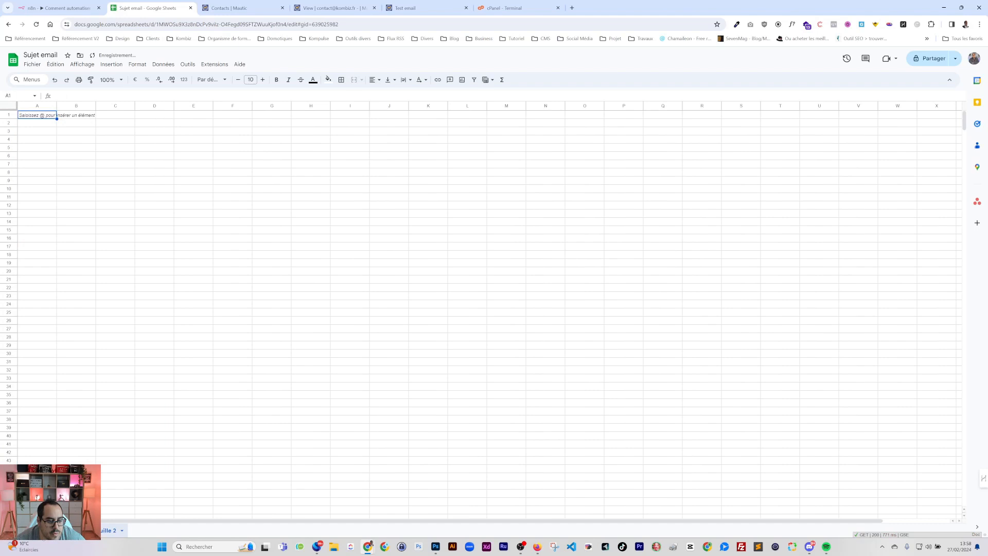
{"action": "double_click", "coordinate": [110, 530]}
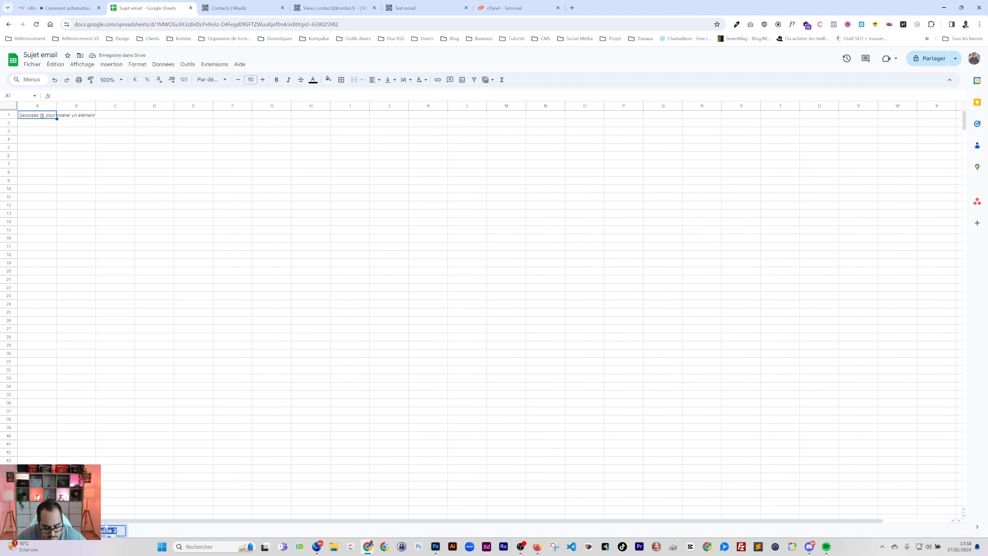
{"action": "type", "text": "Data"}
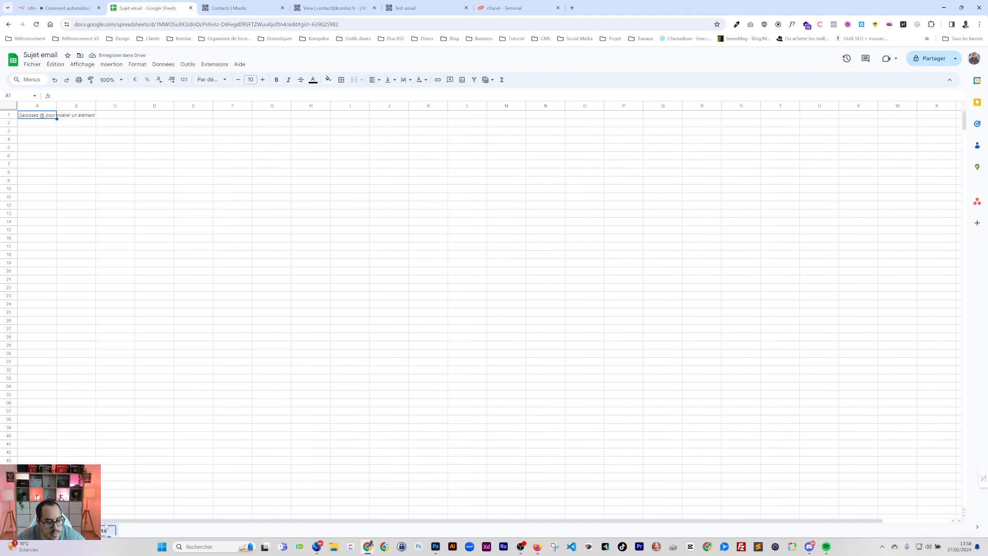
{"action": "key", "text": "Return"}
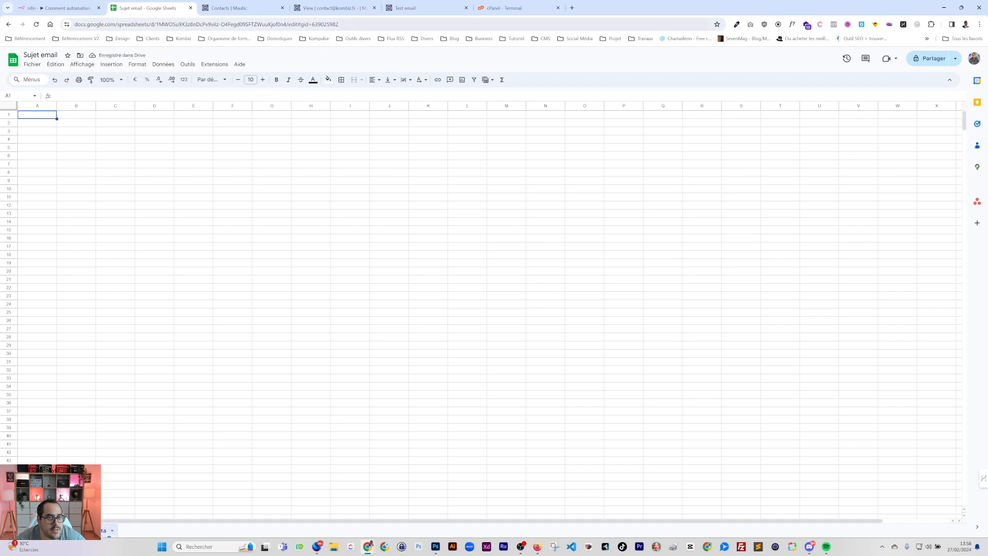
{"action": "left_click", "coordinate": [29, 117]}
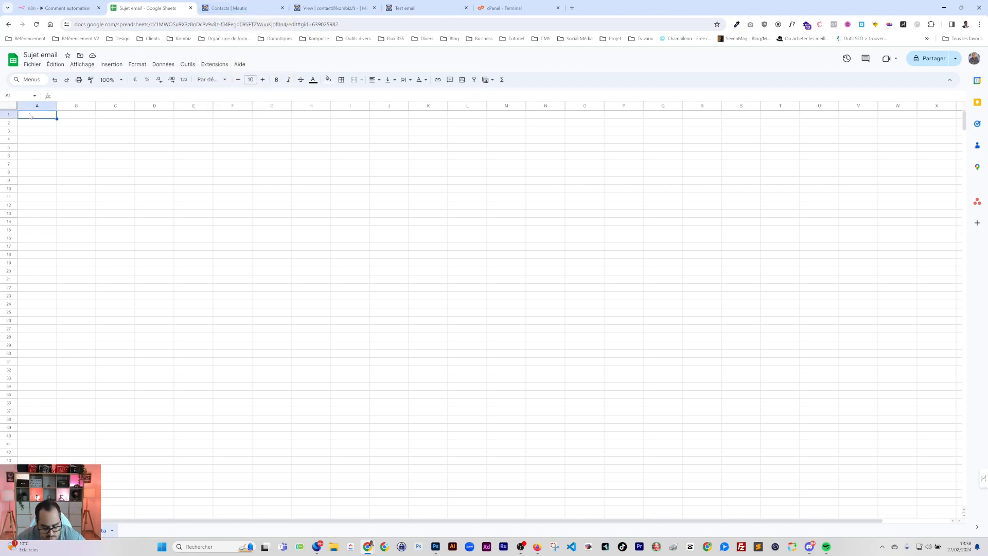
{"action": "type", "text": "Nom"}
{"action": "key", "text": "Tab"}
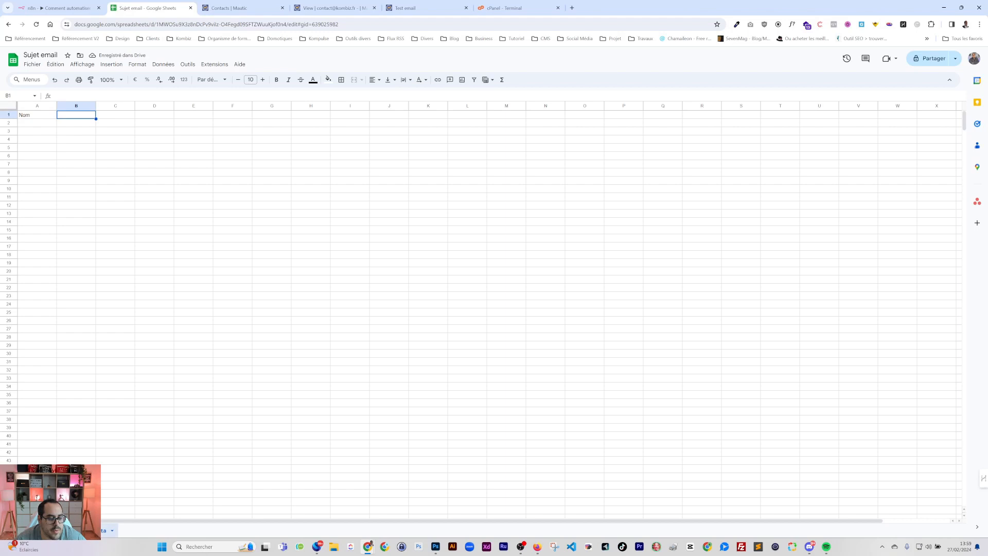
Rename the new sheet to Segment
{"action": "double_click", "coordinate": [94, 531]}
{"action": "type", "text": "Campagne"}
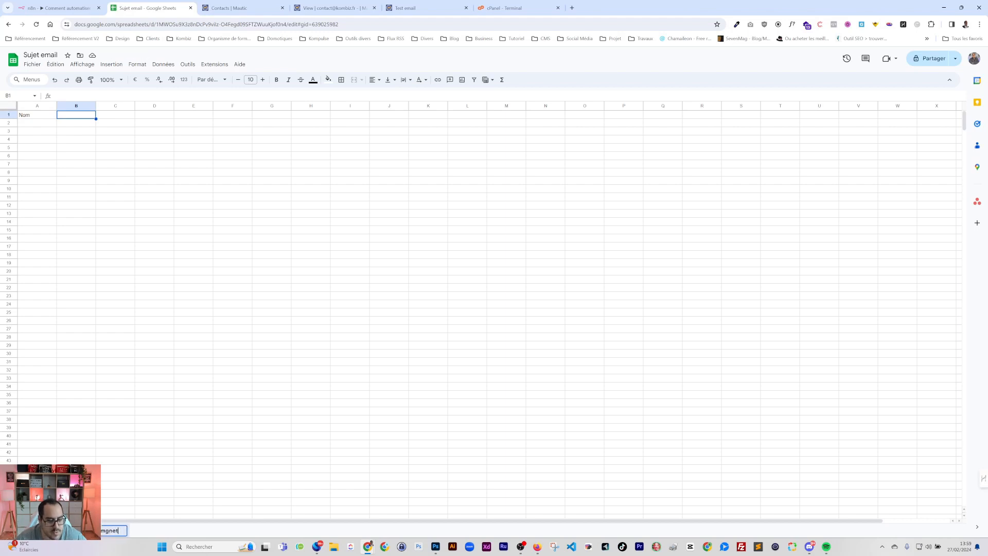
{"action": "key", "text": "BackSpace"}
{"action": "key", "text": "BackSpace"}
{"action": "key", "text": "BackSpace"}
{"action": "key", "text": "BackSpace"}
{"action": "key", "text": "BackSpace"}
{"action": "type", "text": "gment"}
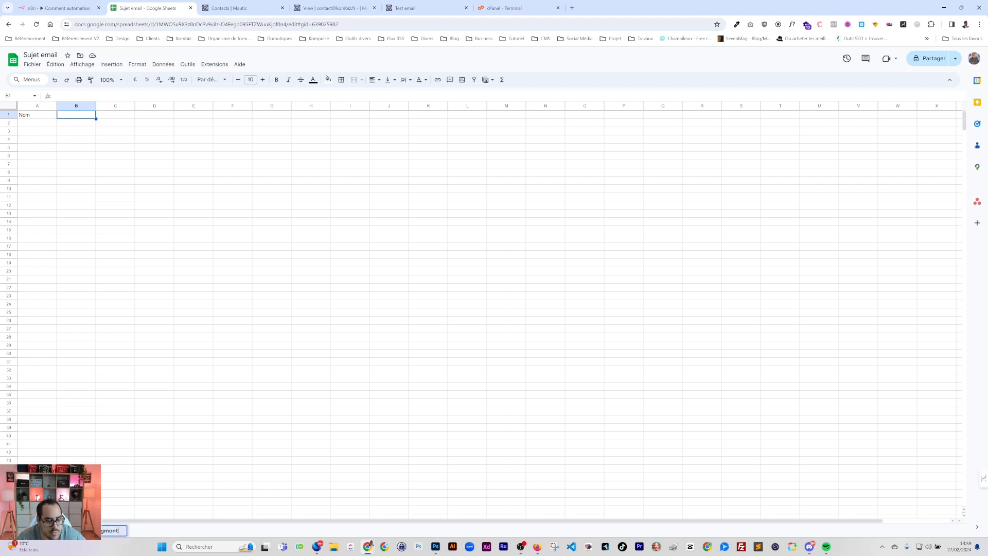
{"action": "key", "text": "Return"}
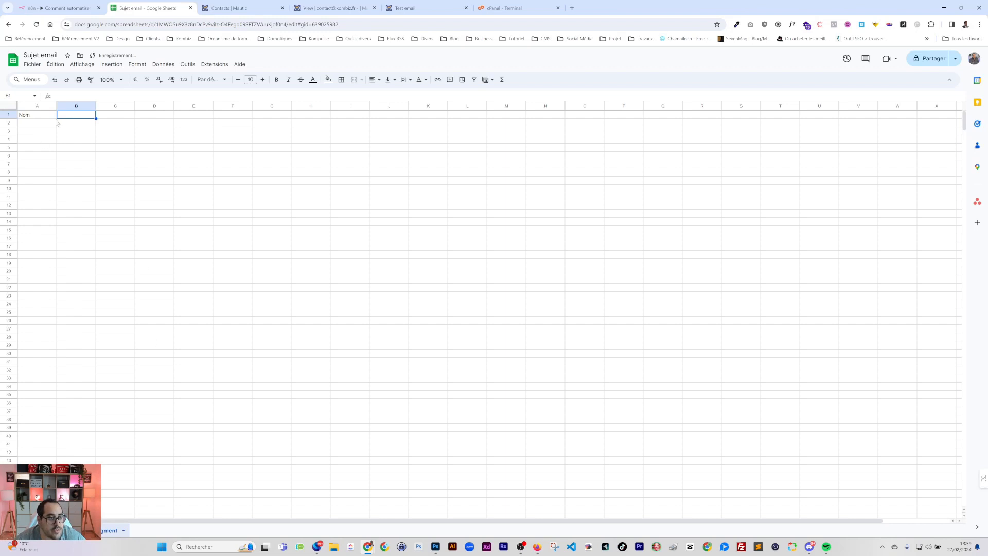
Set the Segment sheet headers to id in A1 and Nom in B1
{"action": "left_click", "coordinate": [41, 121]}
{"action": "left_click", "coordinate": [73, 115]}
{"action": "type", "text": "i"}
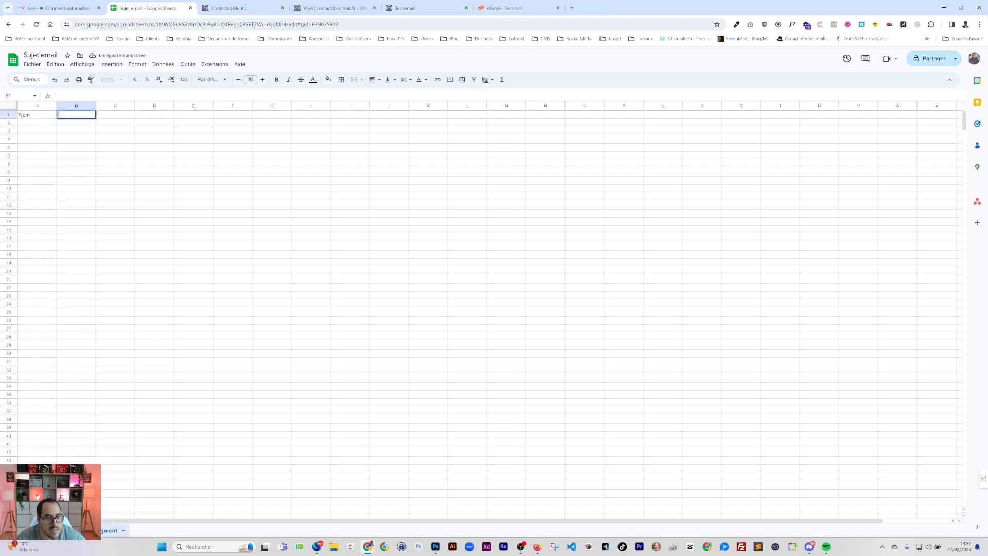
{"action": "type", "text": "Nom"}
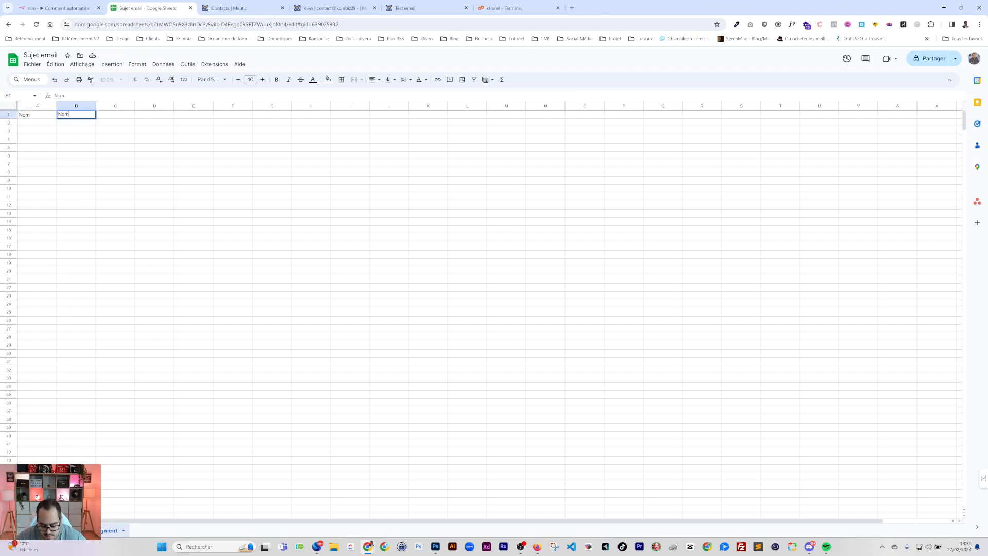
{"action": "key", "text": "Left"}
{"action": "type", "text": "id"}
{"action": "key", "text": "Return"}
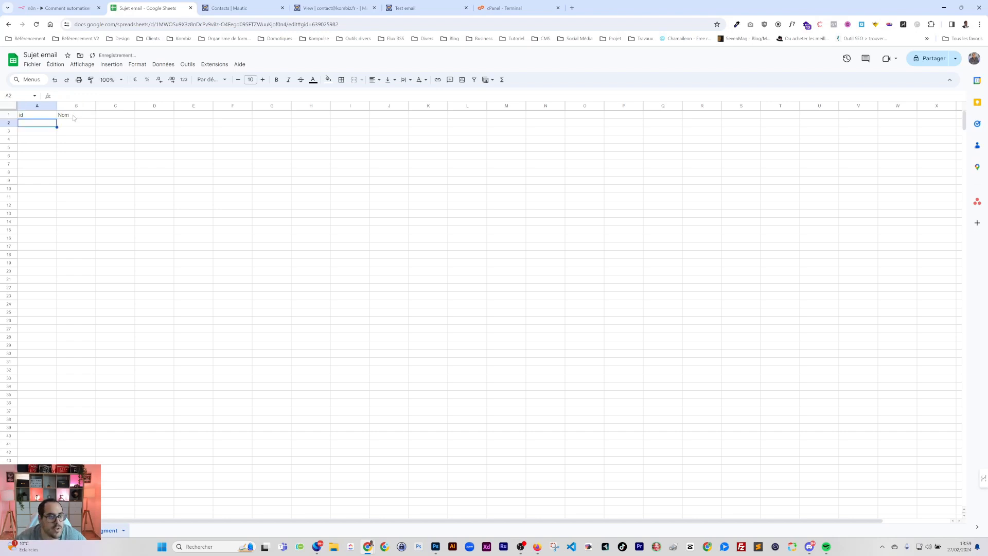
Check the Newsletter segment's ID in Mautic, then enter 6 and Newsletter in row 2
{"action": "left_click", "coordinate": [234, 8]}
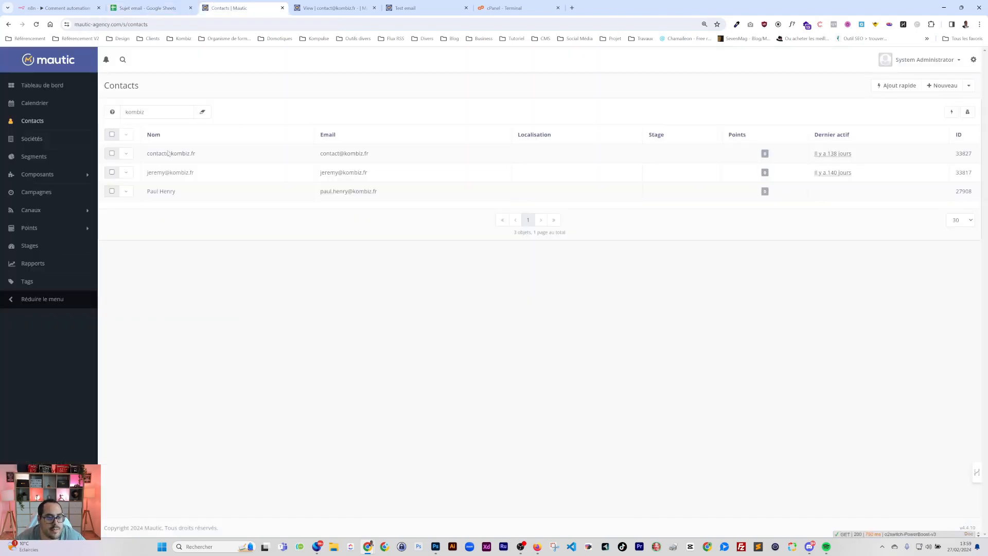
{"action": "key", "text": "ctrl+Tab"}
{"action": "left_click", "coordinate": [33, 157]}
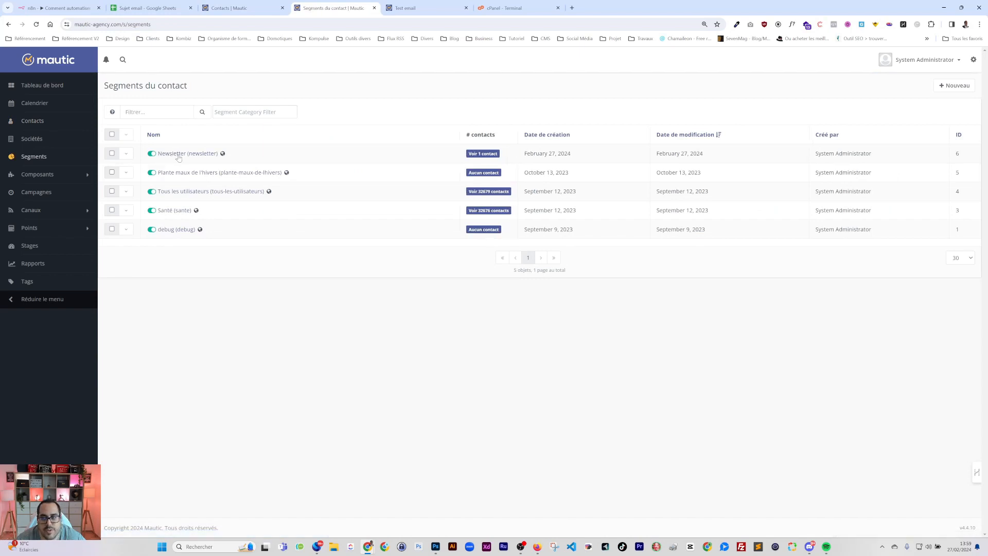
{"action": "left_click", "coordinate": [149, 7]}
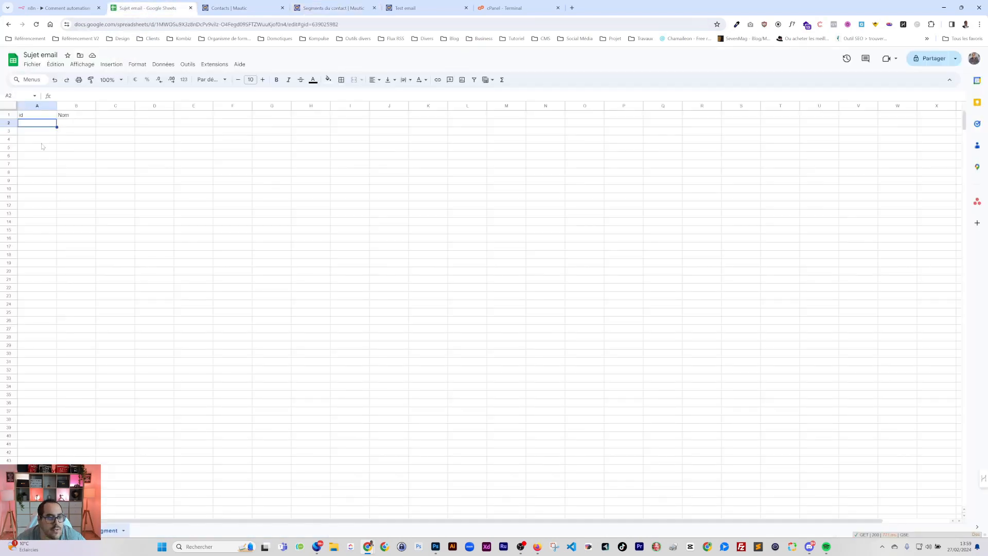
{"action": "type", "text": "6"}
{"action": "key", "text": "Tab"}
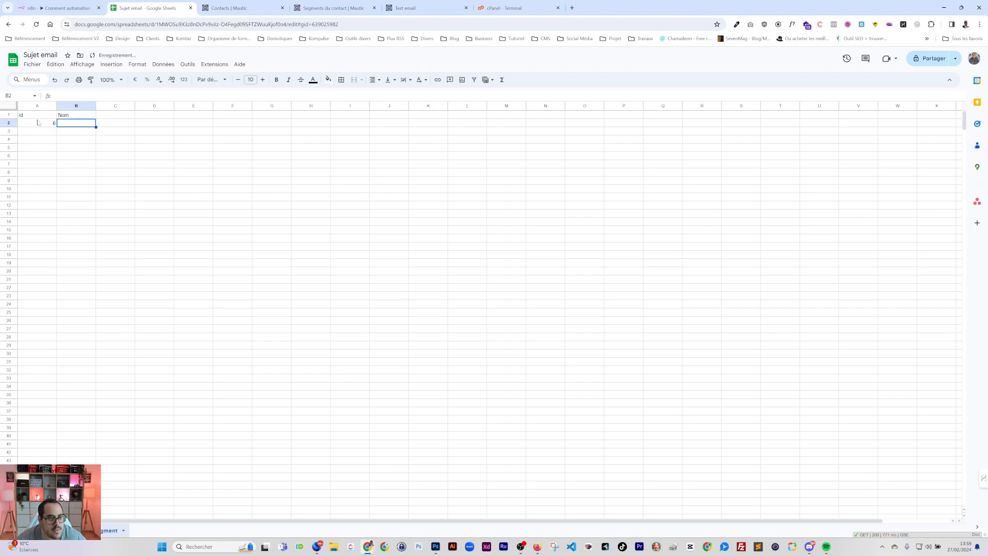
{"action": "type", "text": "Newsle"}
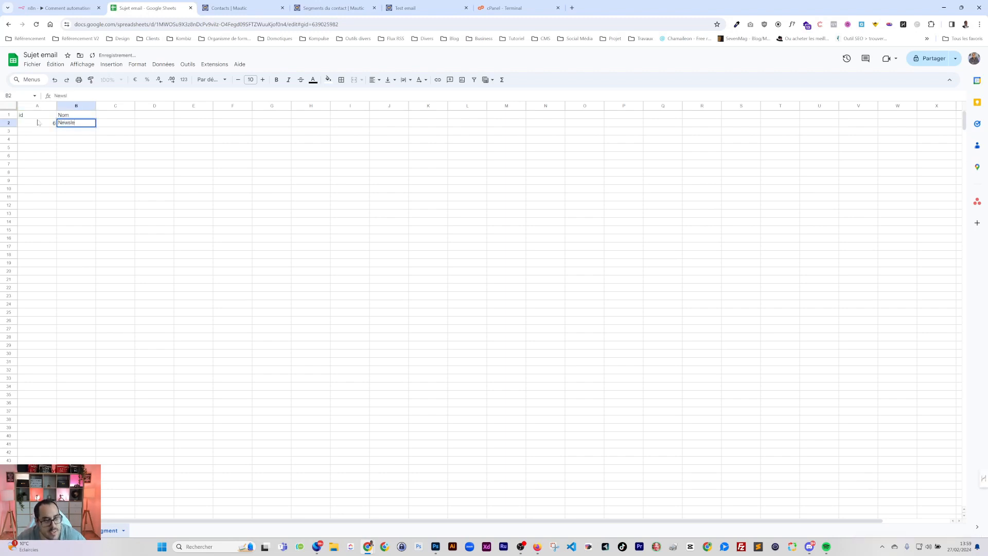
{"action": "type", "text": "tter"}
{"action": "key", "text": "Return"}
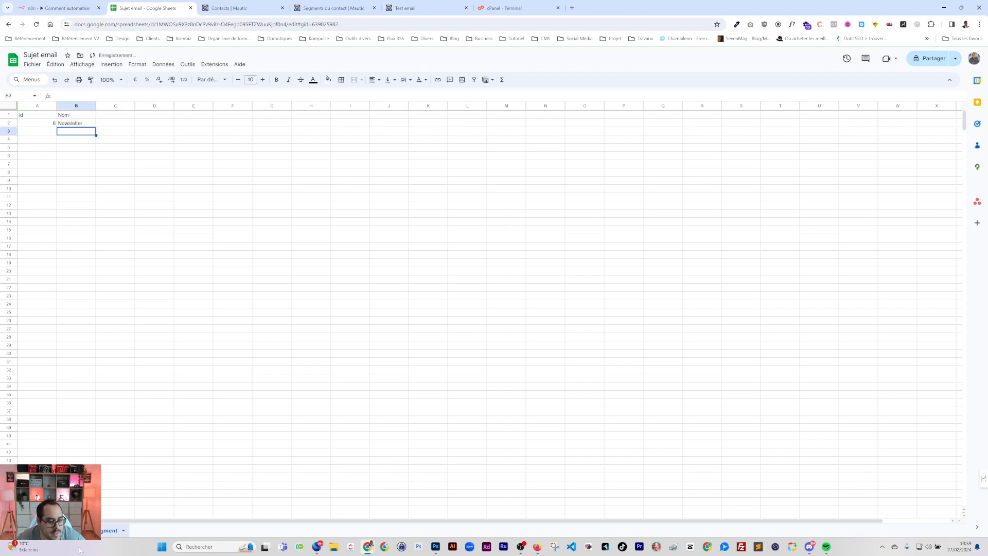
{"action": "left_click", "coordinate": [72, 530]}
Add a Segment header in D1 and turn D2 into a dropdown
{"action": "left_click", "coordinate": [213, 114]}
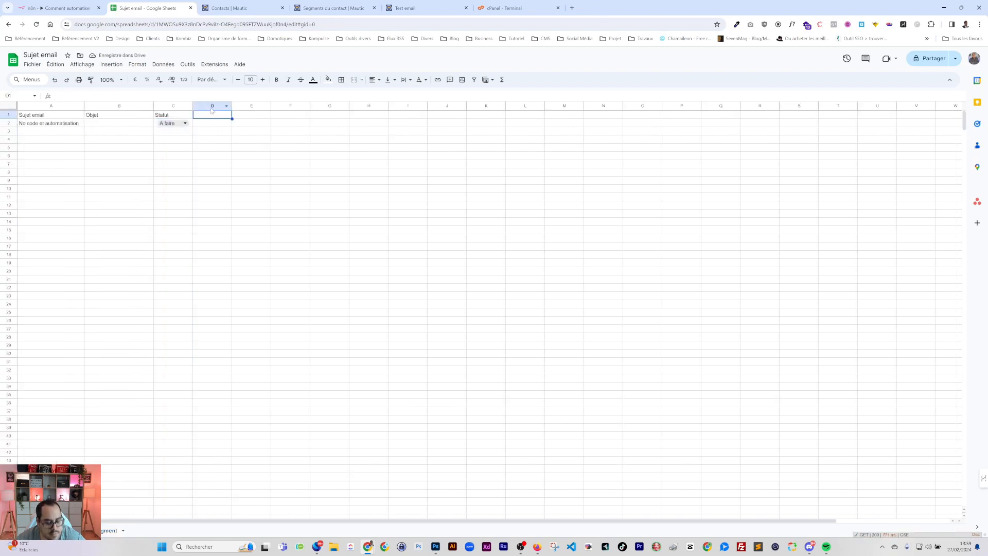
{"action": "type", "text": "Segment"}
{"action": "key", "text": "Return"}
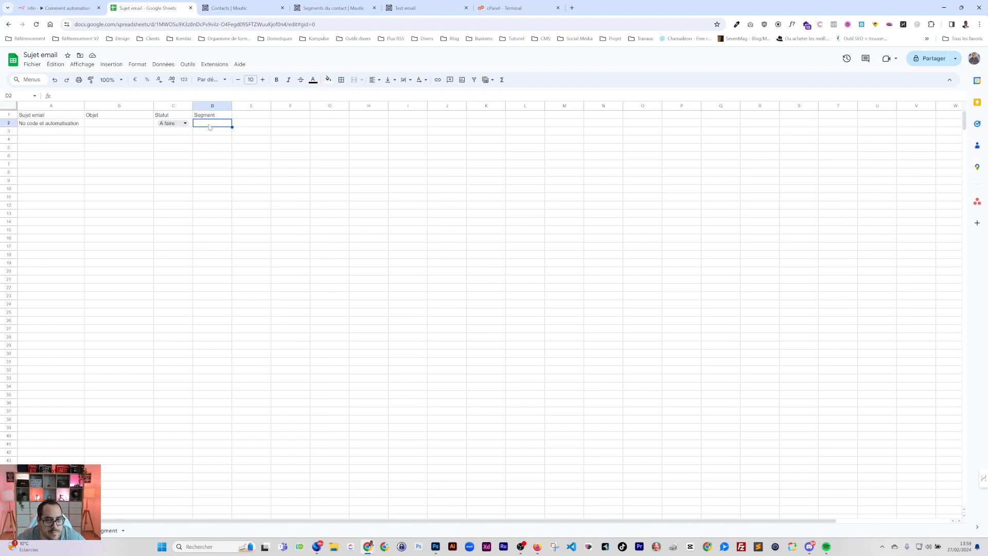
{"action": "right_click", "coordinate": [209, 127]}
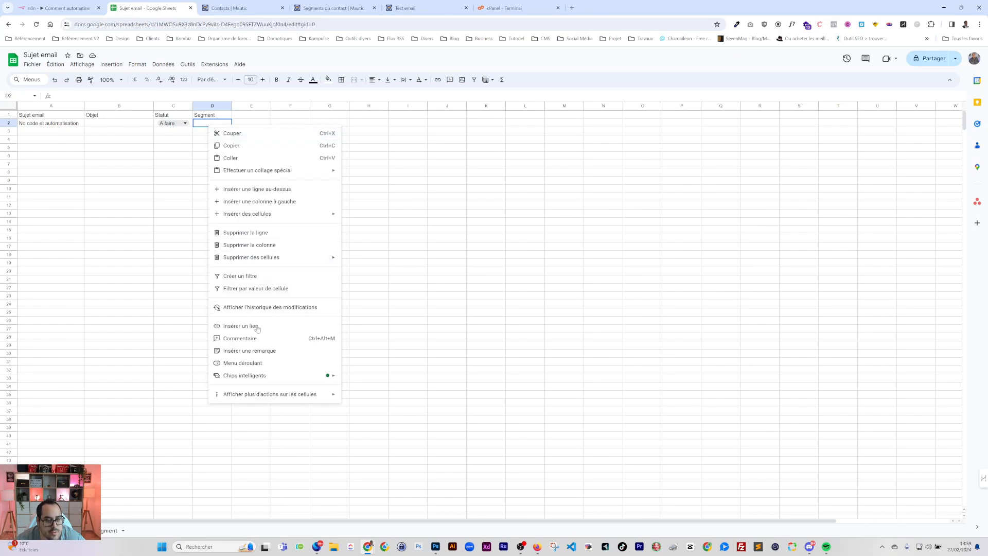
{"action": "left_click", "coordinate": [257, 363]}
Make D2's dropdown draw its values from the range Segment!A:B
{"action": "left_click", "coordinate": [898, 210]}
{"action": "left_click", "coordinate": [879, 255]}
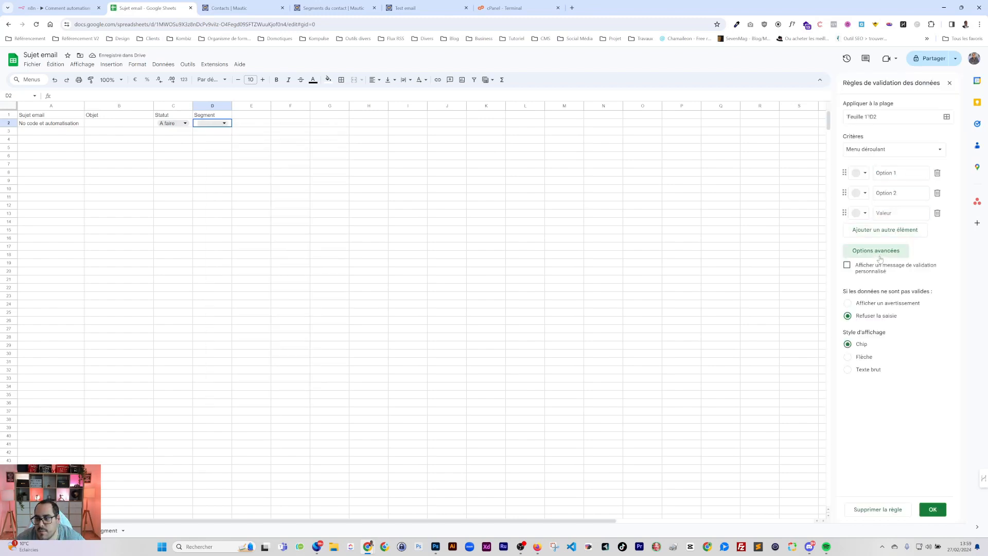
{"action": "left_click", "coordinate": [876, 250]}
{"action": "left_click", "coordinate": [894, 148]}
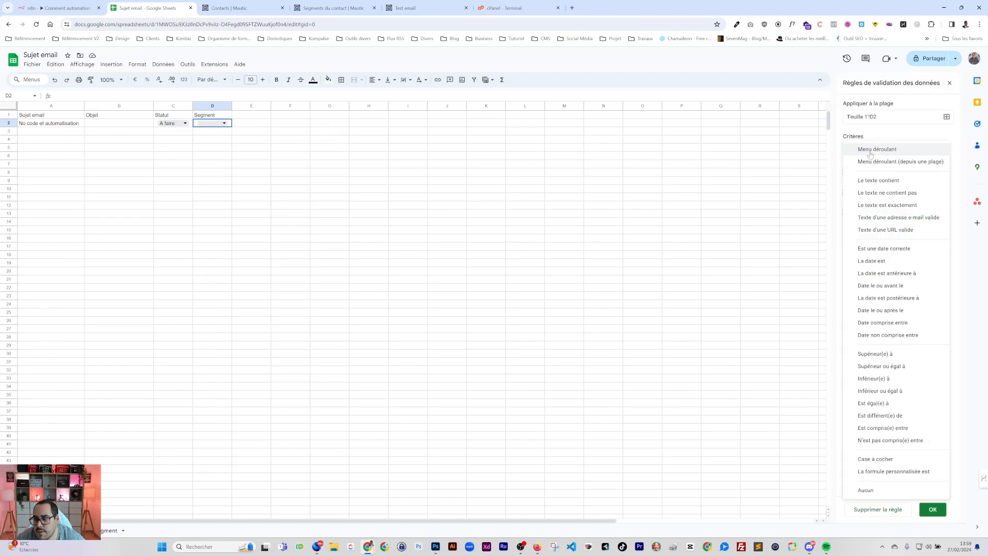
{"action": "left_click", "coordinate": [872, 162]}
{"action": "left_click", "coordinate": [938, 173]}
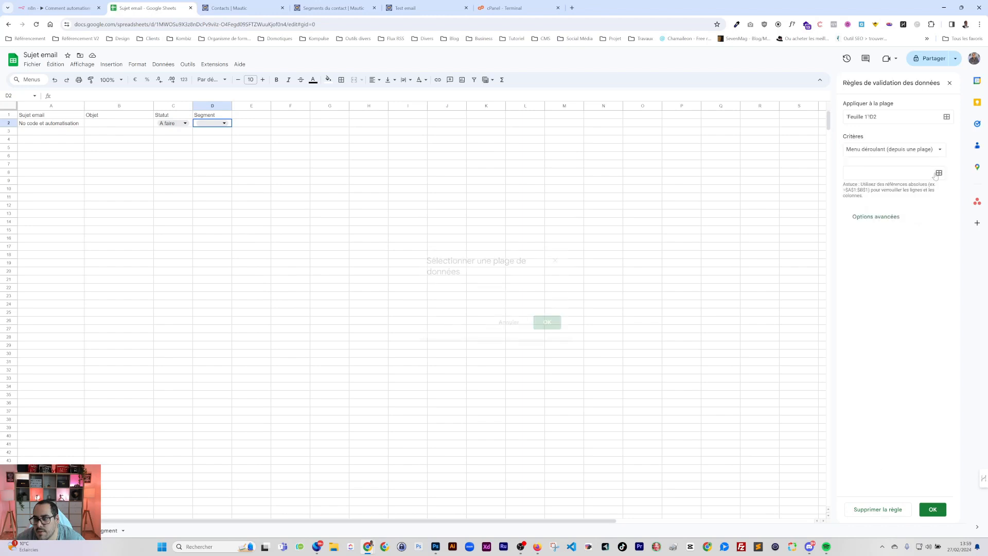
{"action": "left_click", "coordinate": [111, 530]}
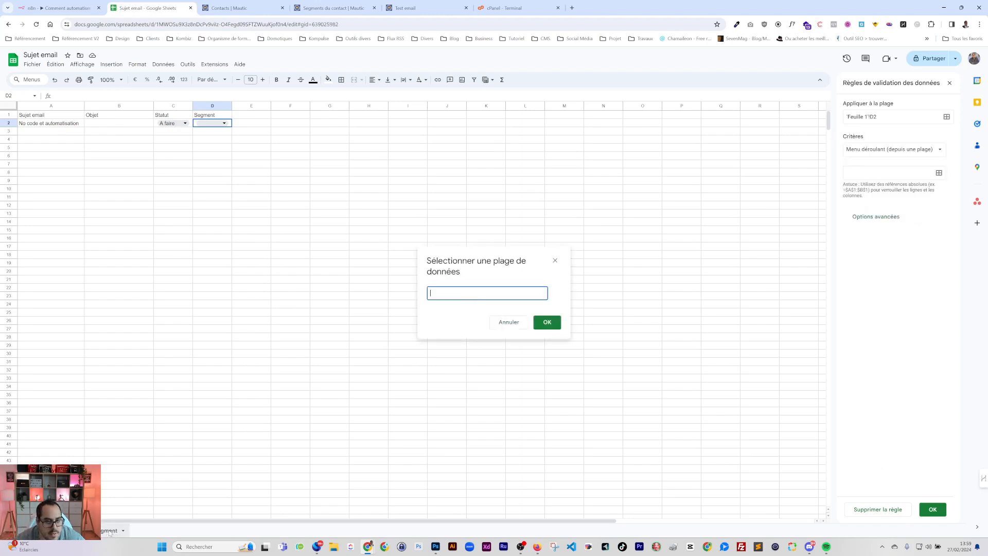
{"action": "left_click_drag", "start_coordinate": [36, 123], "coordinate": [76, 122]}
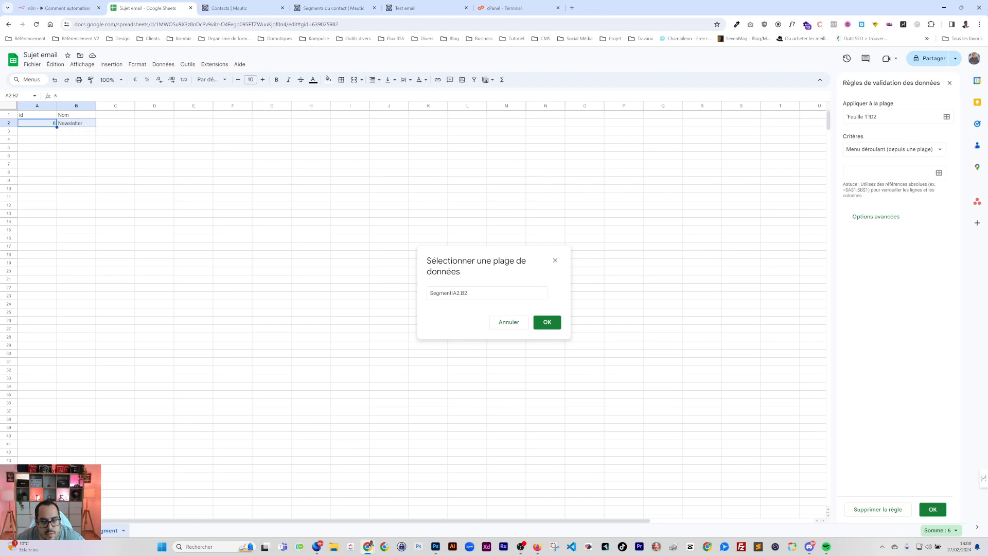
{"action": "left_click", "coordinate": [459, 293]}
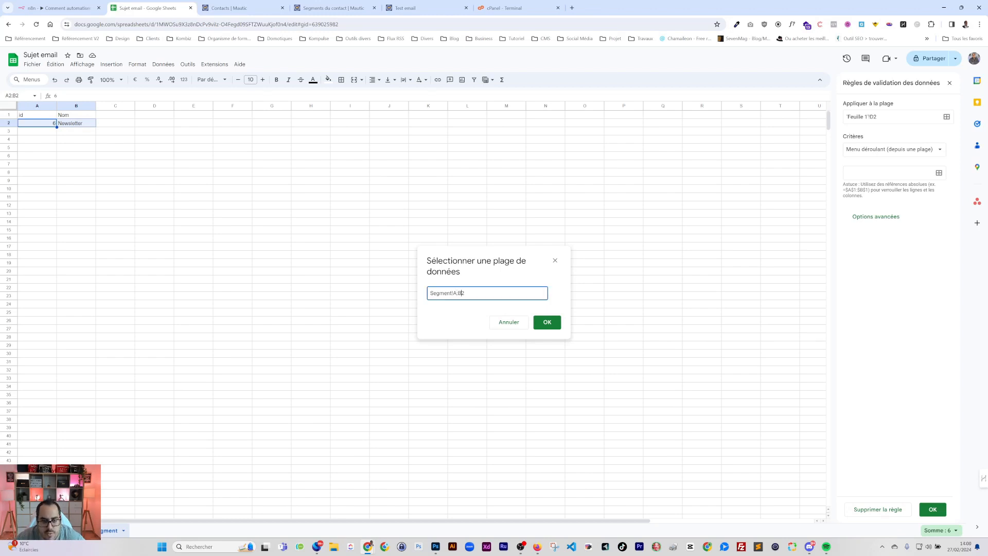
{"action": "left_click", "coordinate": [547, 322]}
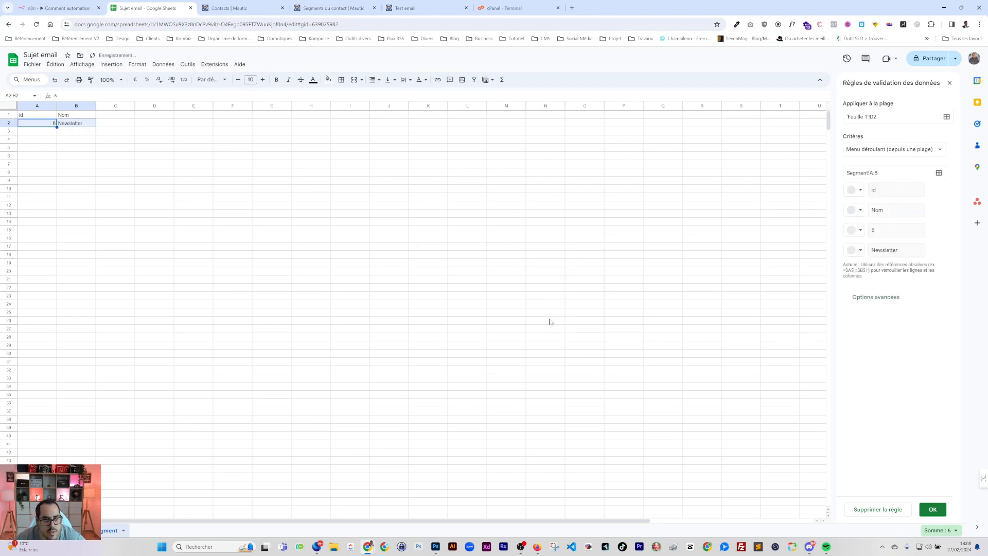
{"action": "left_click", "coordinate": [225, 123]}
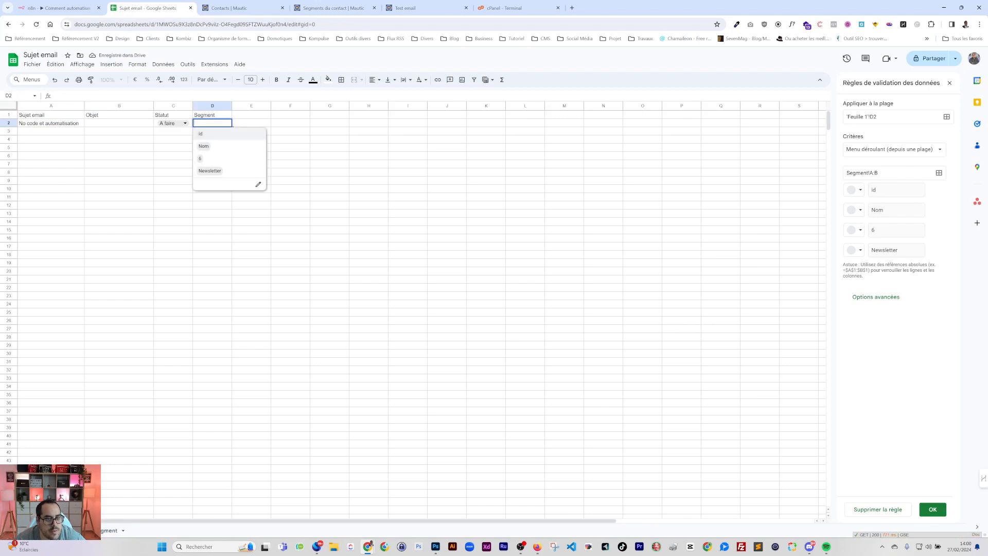
Narrow the dropdown source range to the names in Segment!B2:B8
{"action": "left_click", "coordinate": [109, 528]}
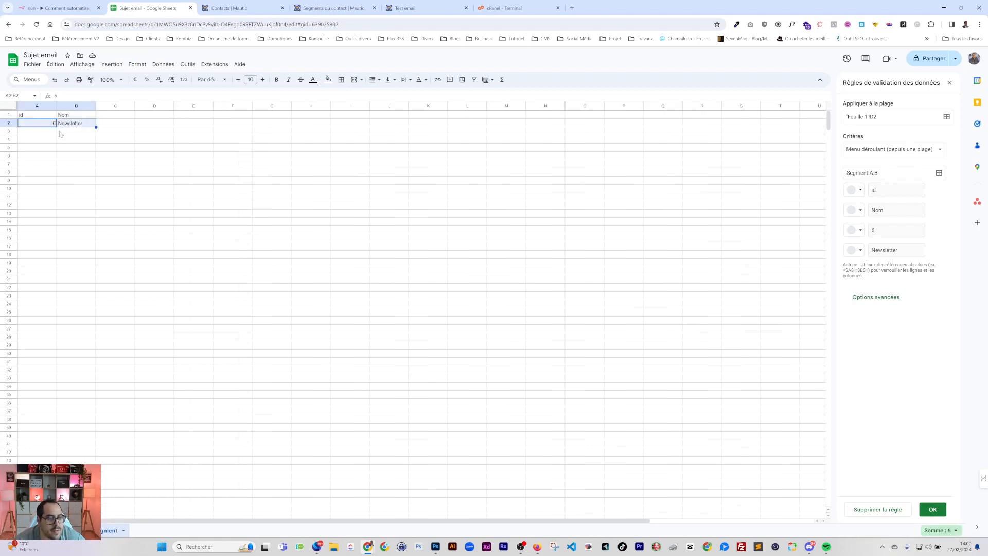
{"action": "left_click", "coordinate": [939, 173]}
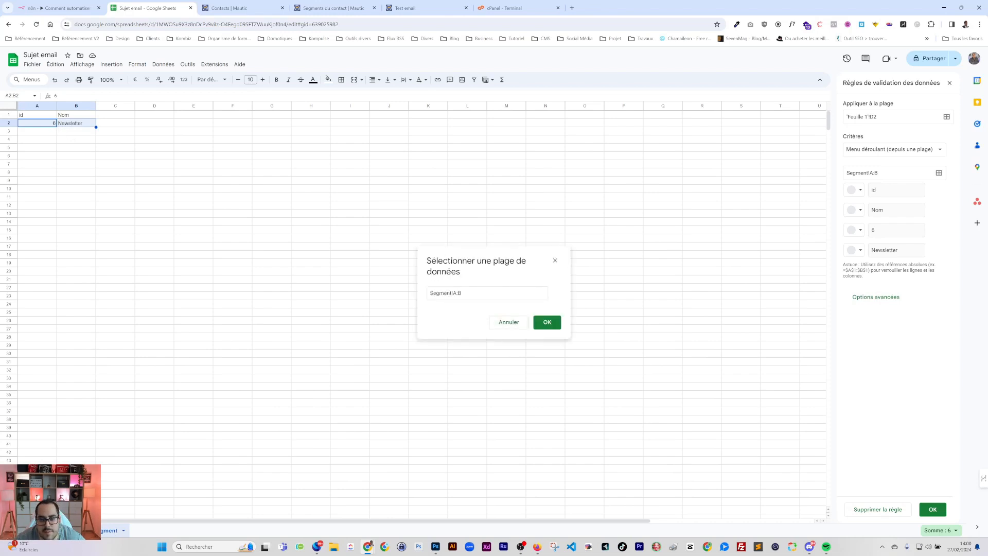
{"action": "left_click", "coordinate": [44, 118]}
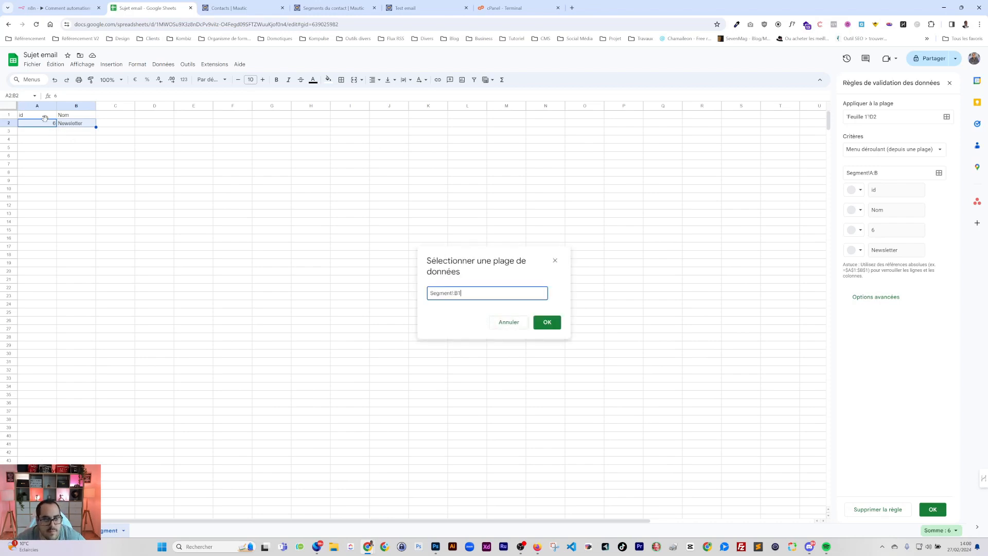
{"action": "left_click_drag", "start_coordinate": [74, 125], "coordinate": [77, 175]}
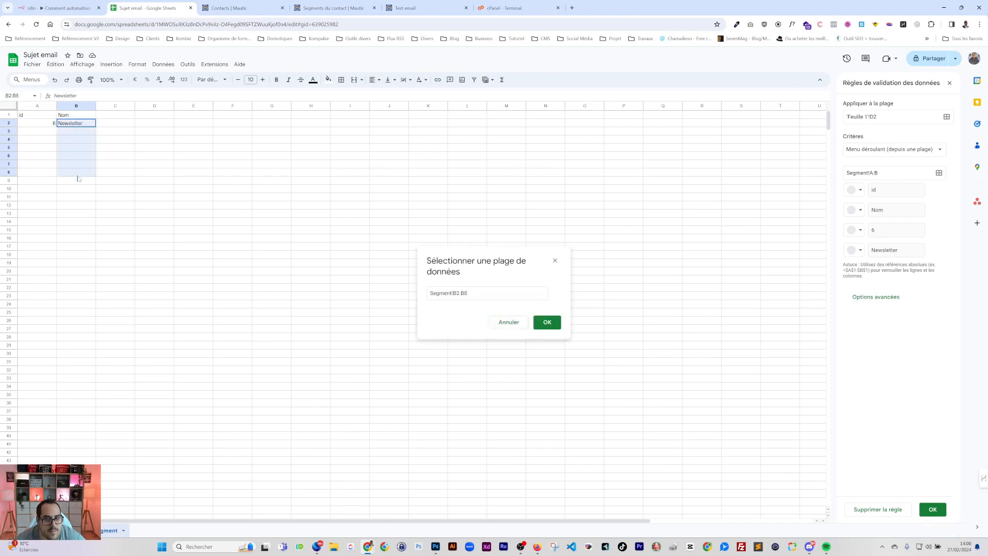
{"action": "left_click", "coordinate": [547, 322]}
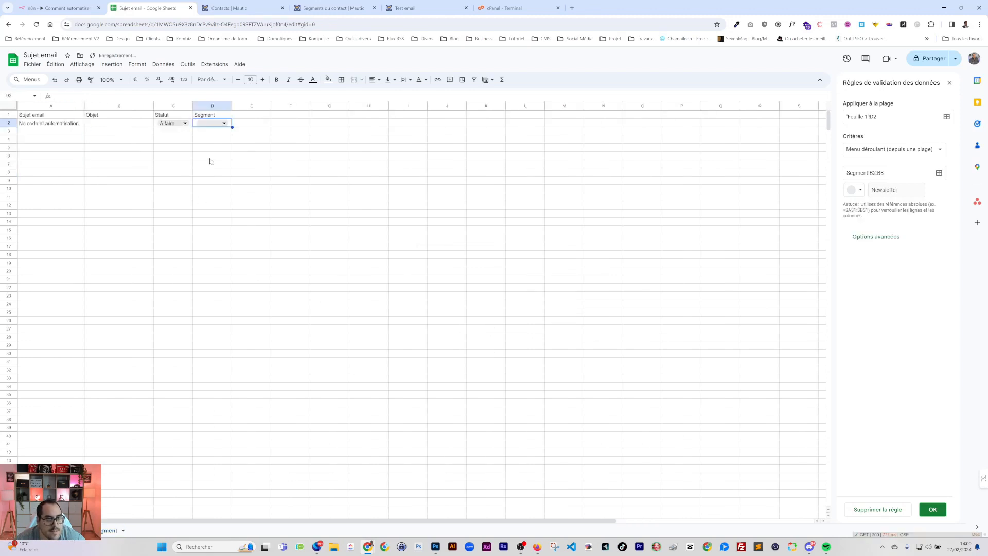
Choose Newsletter in D2 and widen column D to fit it
{"action": "left_click", "coordinate": [212, 123]}
{"action": "left_click", "coordinate": [220, 136]}
{"action": "left_click", "coordinate": [207, 168]}
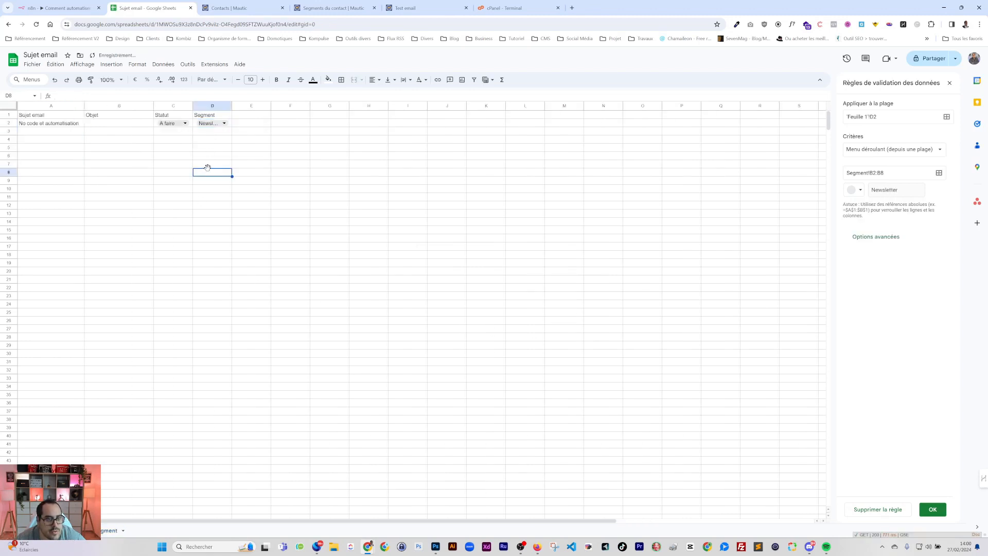
{"action": "double_click", "coordinate": [232, 105]}
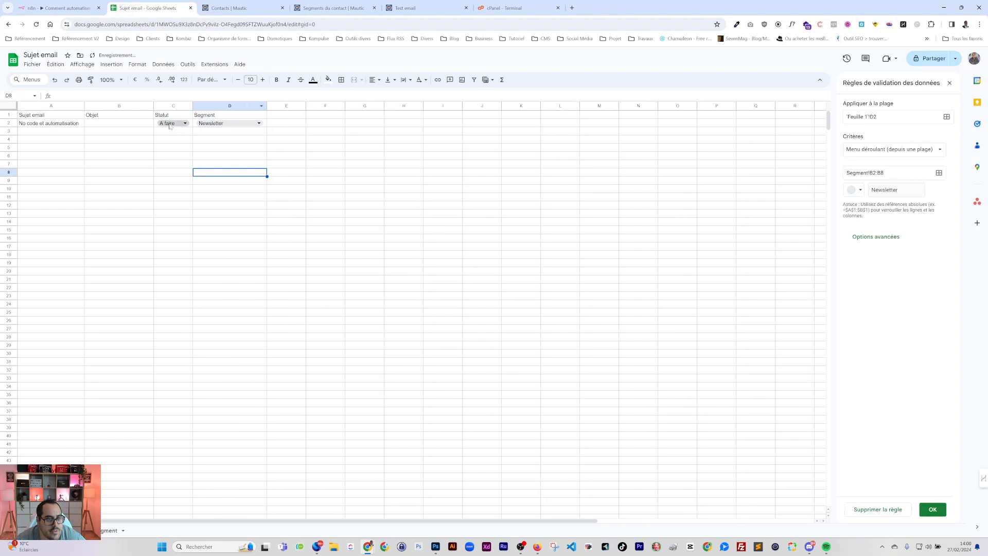
{"action": "left_click", "coordinate": [82, 124]}
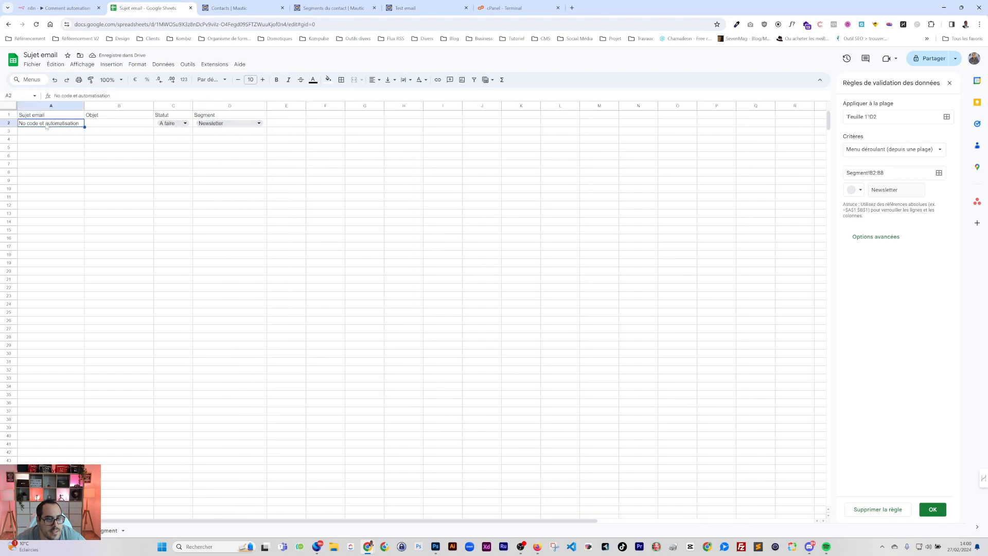
{"action": "left_click", "coordinate": [93, 126]}
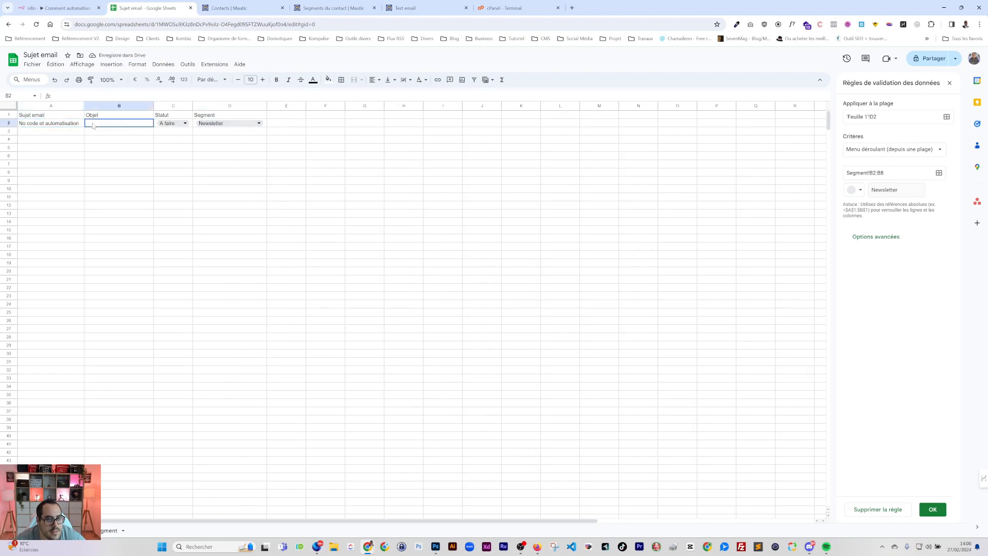
{"action": "left_click", "coordinate": [285, 117]}
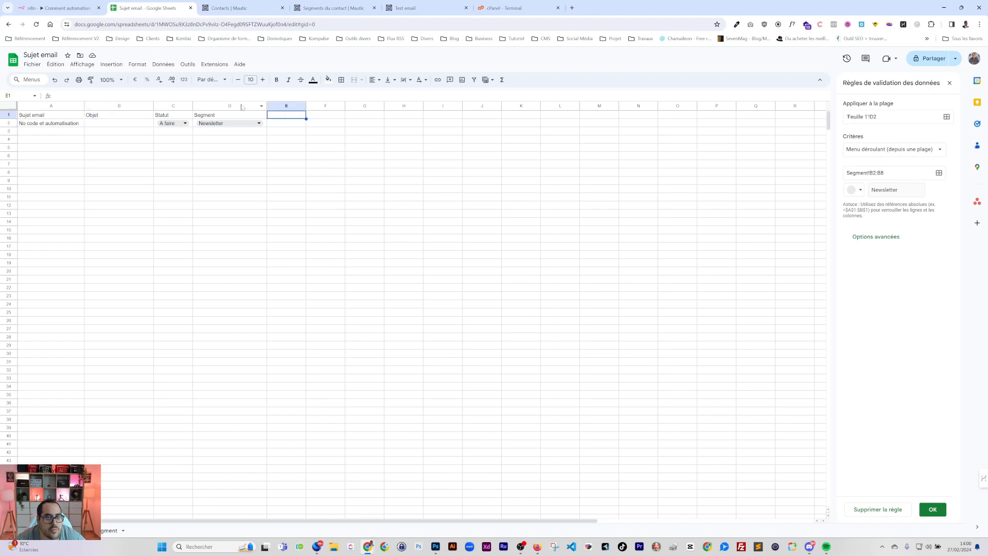
Search the web for 'mautic api' and open the Mautic REST API documentation
{"action": "left_click", "coordinate": [571, 8]}
{"action": "type", "text": "mautic"}
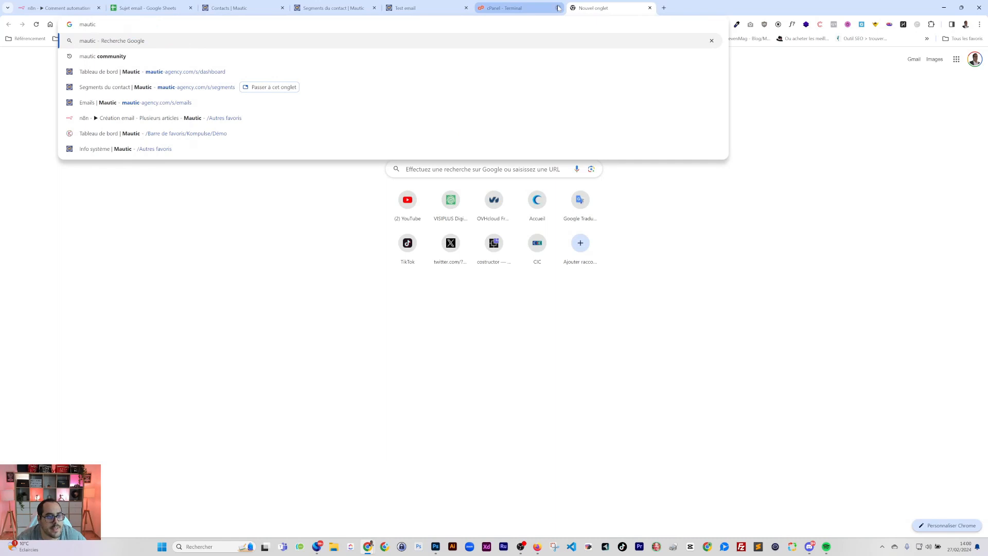
{"action": "type", "text": " api"}
{"action": "key", "text": "Return"}
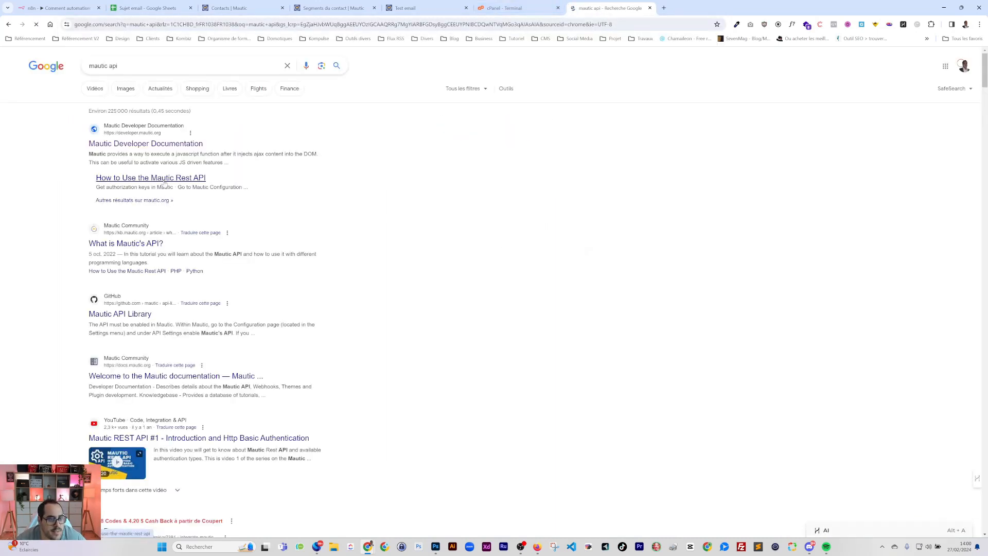
{"action": "left_click", "coordinate": [158, 144]}
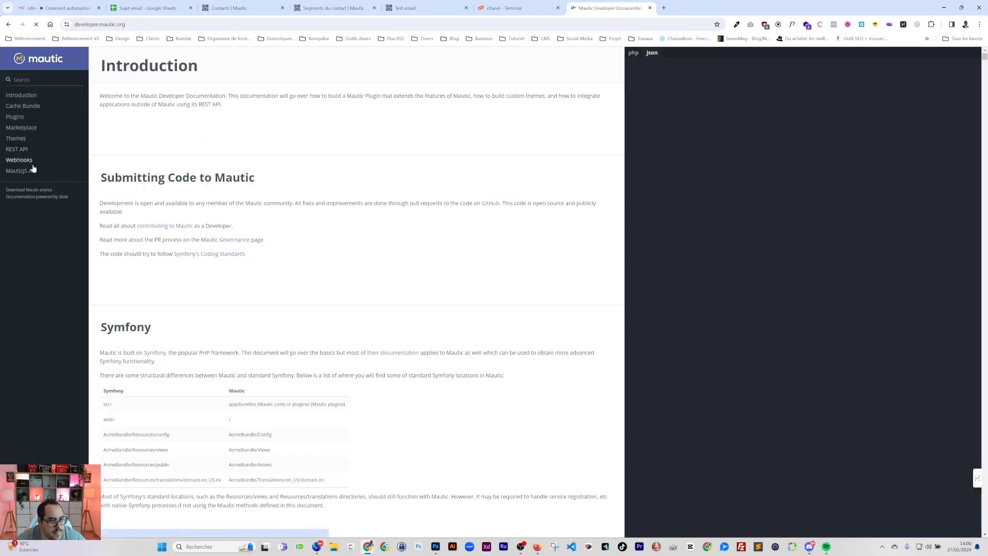
{"action": "left_click", "coordinate": [17, 149]}
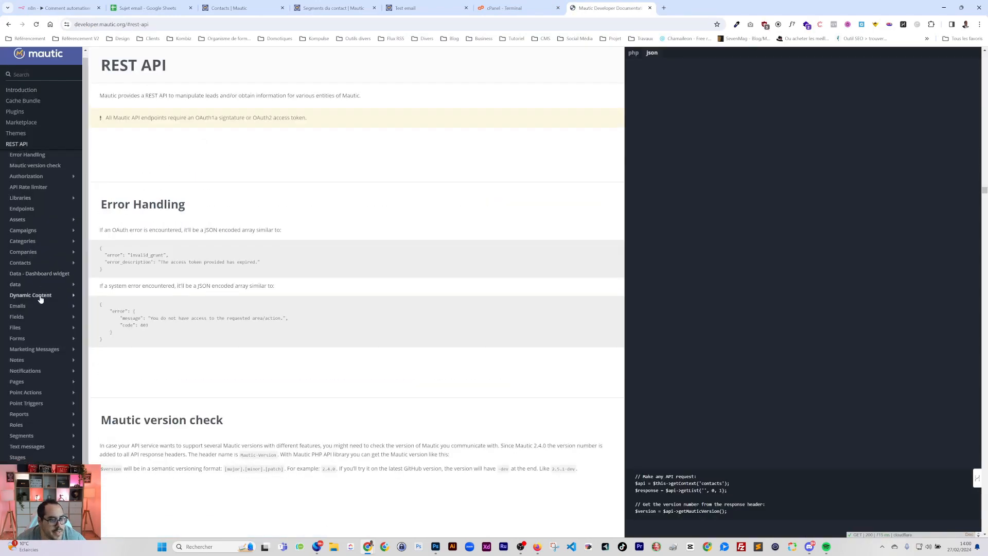
Read the List Emails example response, examining the readCount and sentCount fields
{"action": "scroll", "coordinate": [28, 286], "scroll_direction": "down", "scroll_amount": 1}
{"action": "left_click", "coordinate": [18, 265]}
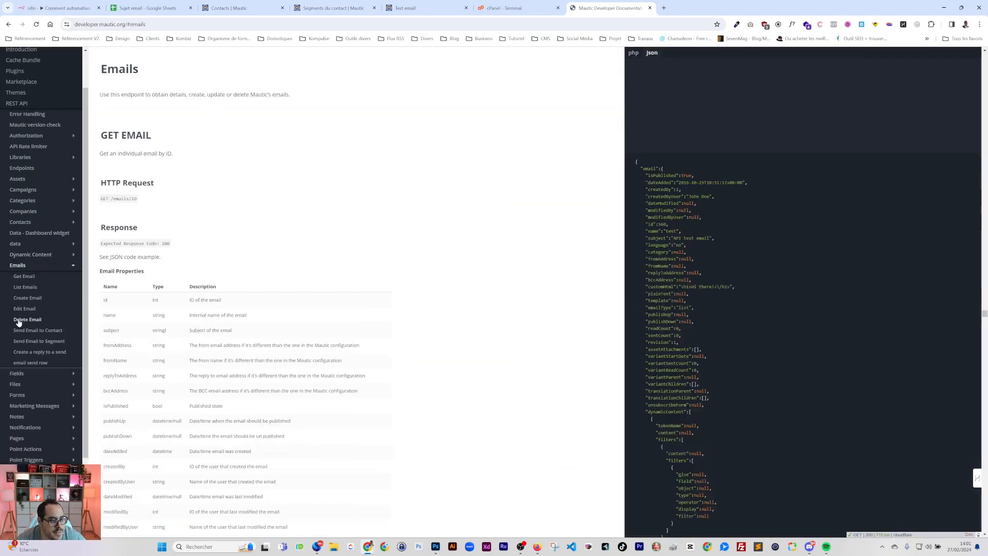
{"action": "left_click", "coordinate": [25, 288]}
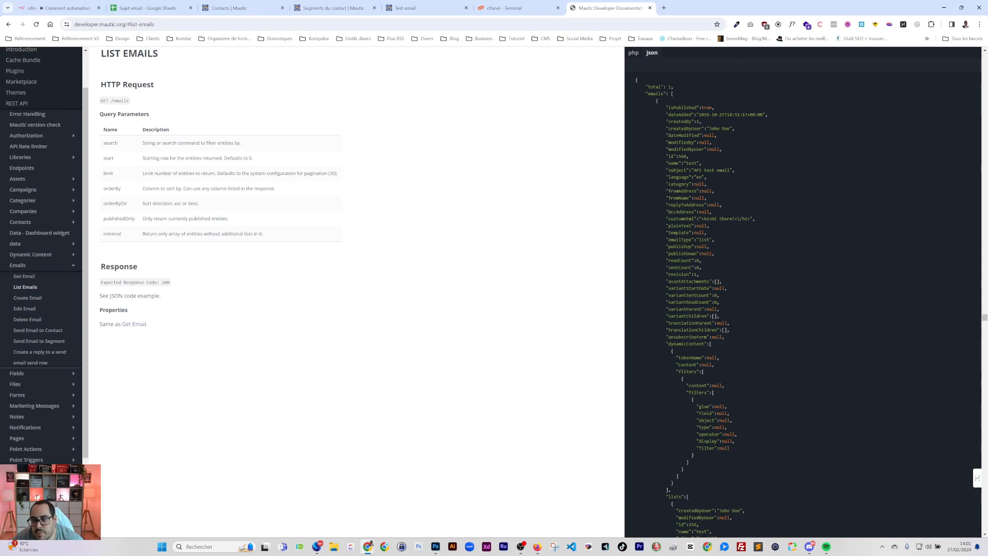
{"action": "double_click", "coordinate": [679, 260]}
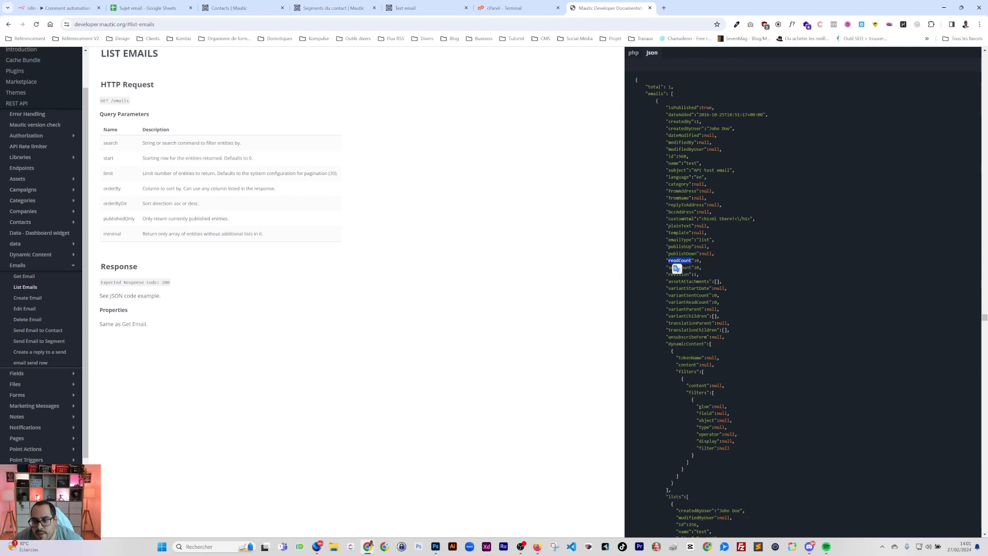
{"action": "left_click", "coordinate": [690, 274]}
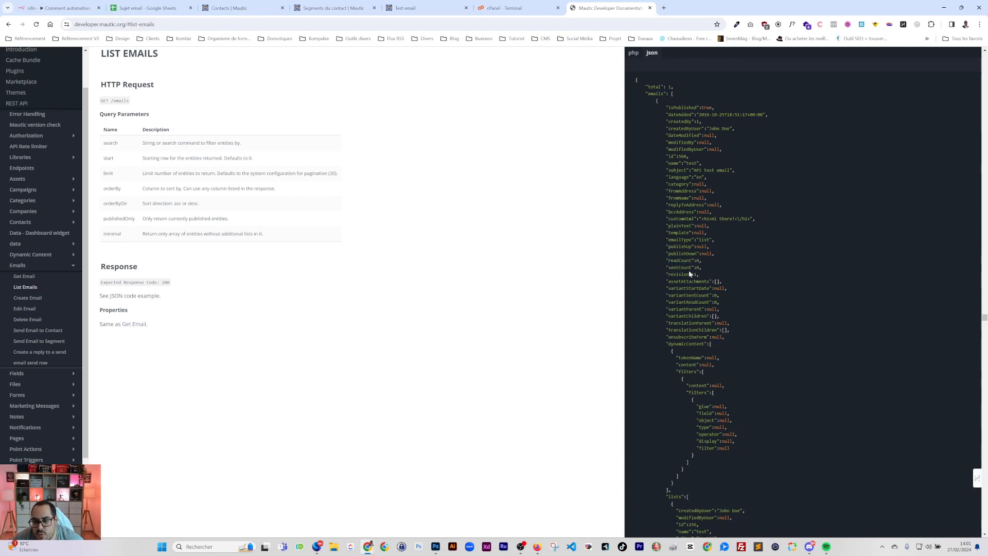
{"action": "double_click", "coordinate": [680, 268]}
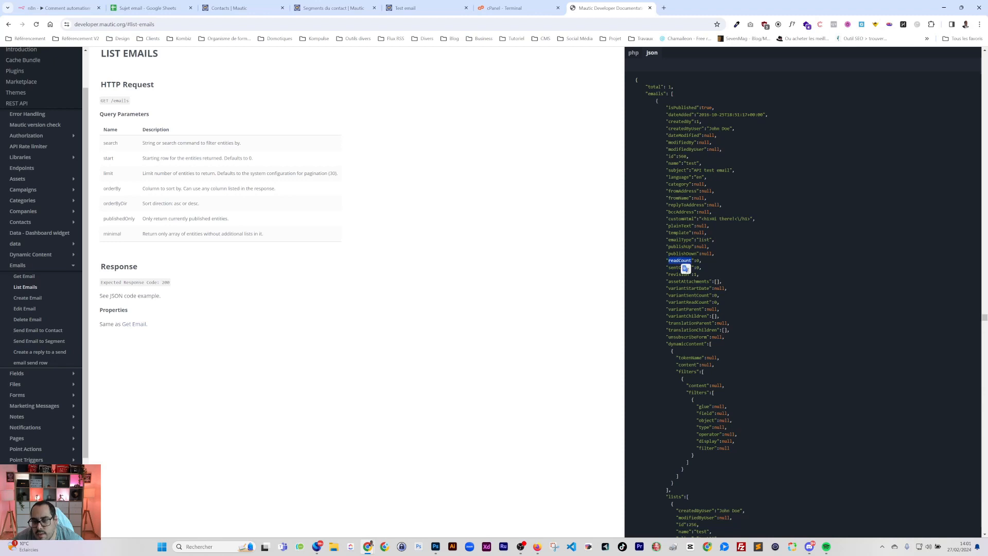
{"action": "double_click", "coordinate": [680, 260]}
{"action": "left_click", "coordinate": [685, 269]}
{"action": "triple_click", "coordinate": [680, 267]}
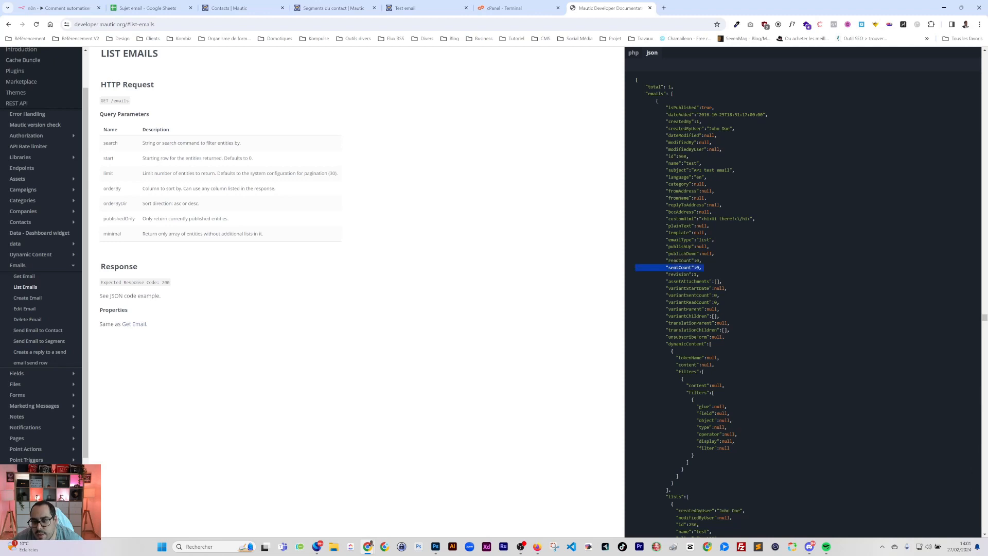
{"action": "left_click", "coordinate": [682, 268]}
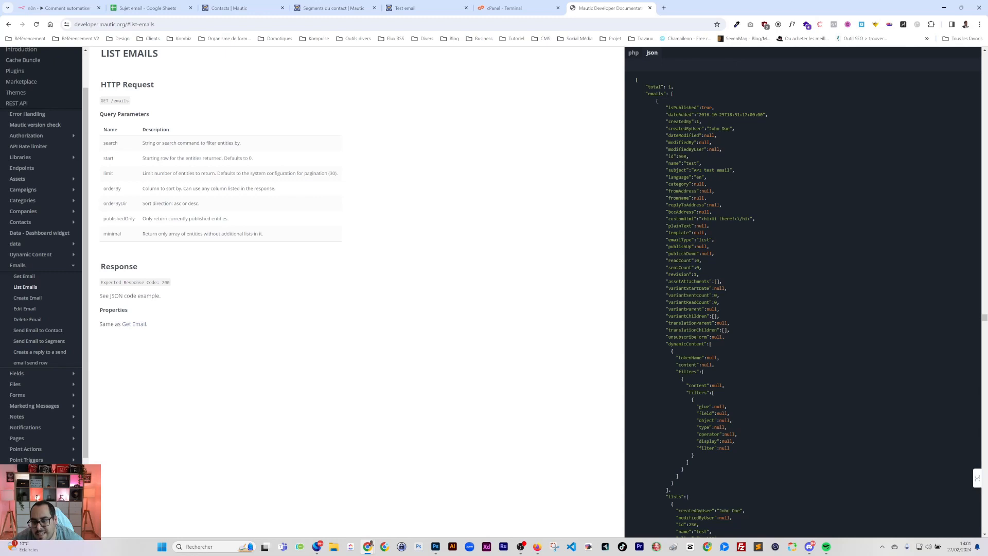
{"action": "scroll", "coordinate": [710, 371], "scroll_direction": "down", "scroll_amount": 2}
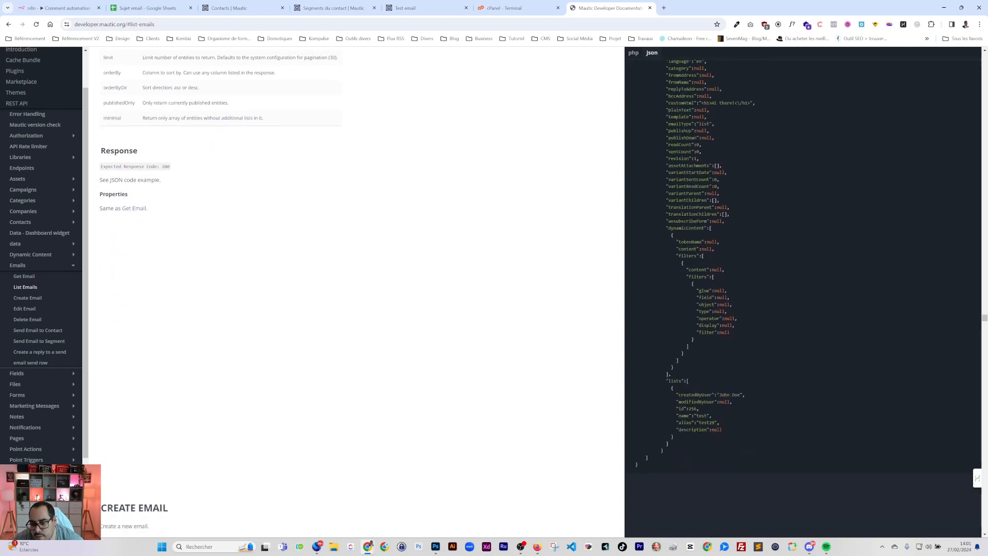
{"action": "scroll", "coordinate": [682, 211], "scroll_direction": "up", "scroll_amount": 2}
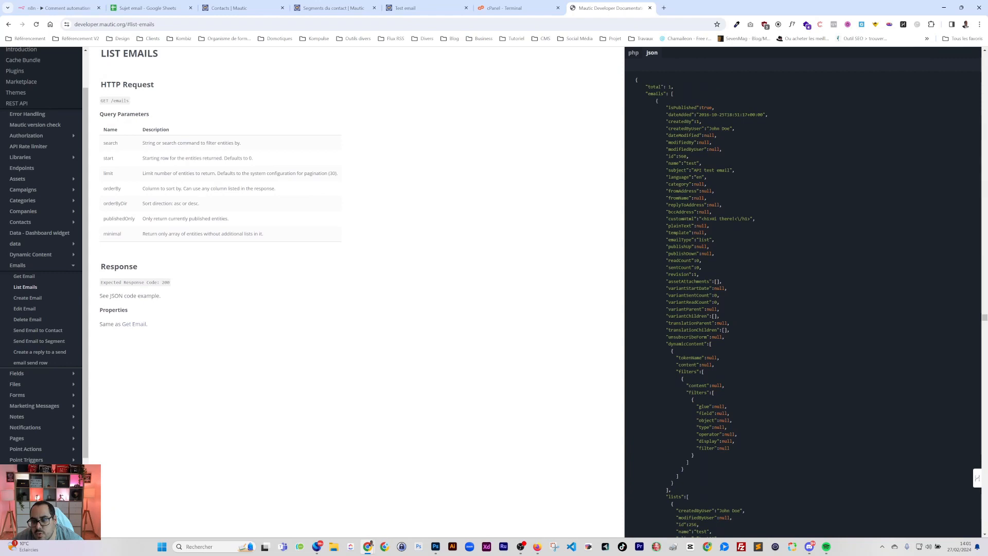
{"action": "scroll", "coordinate": [53, 385], "scroll_direction": "down", "scroll_amount": 2}
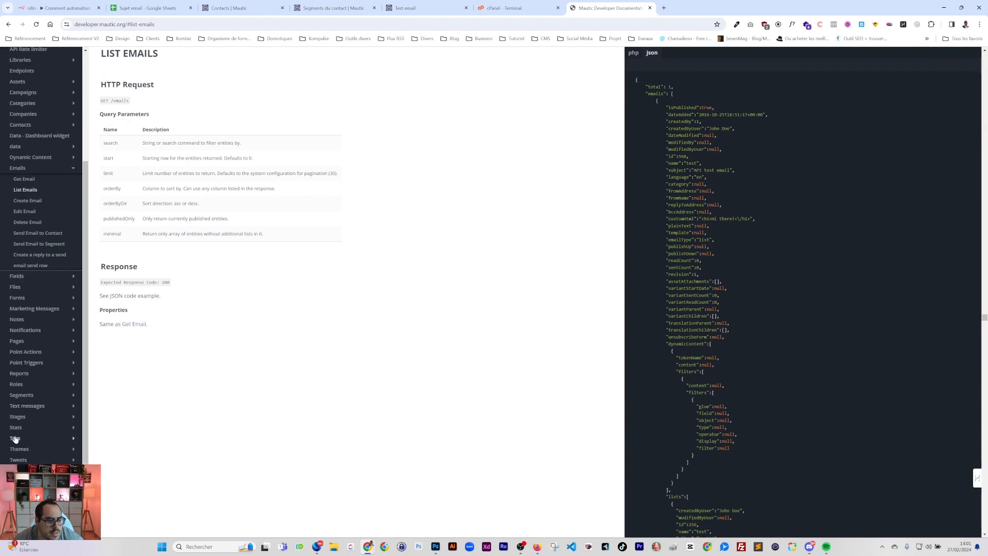
Browse the Reports endpoint's Get Report and List Reports sections
{"action": "left_click", "coordinate": [18, 377]}
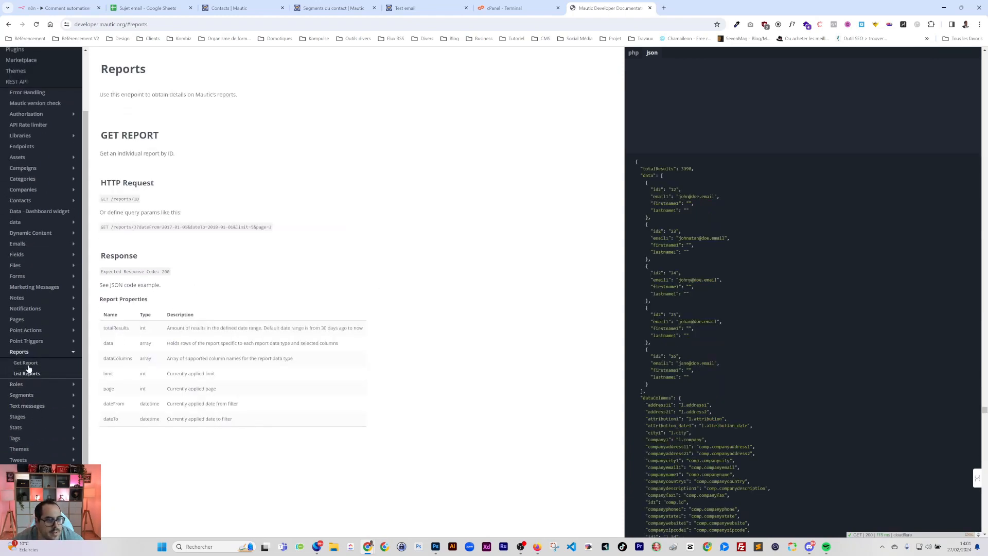
{"action": "left_click", "coordinate": [25, 363]}
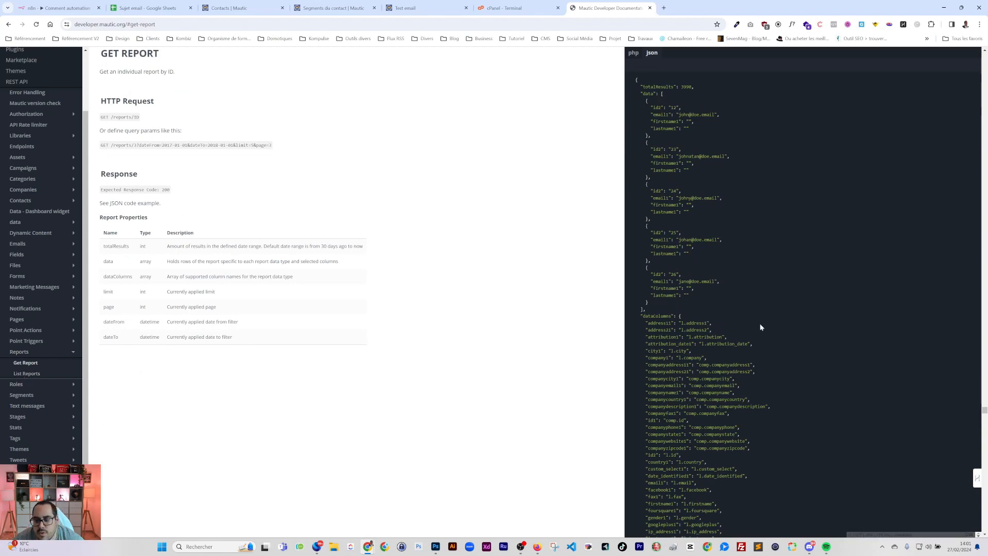
{"action": "scroll", "coordinate": [759, 325], "scroll_direction": "down", "scroll_amount": 5}
{"action": "scroll", "coordinate": [703, 307], "scroll_direction": "up", "scroll_amount": 5}
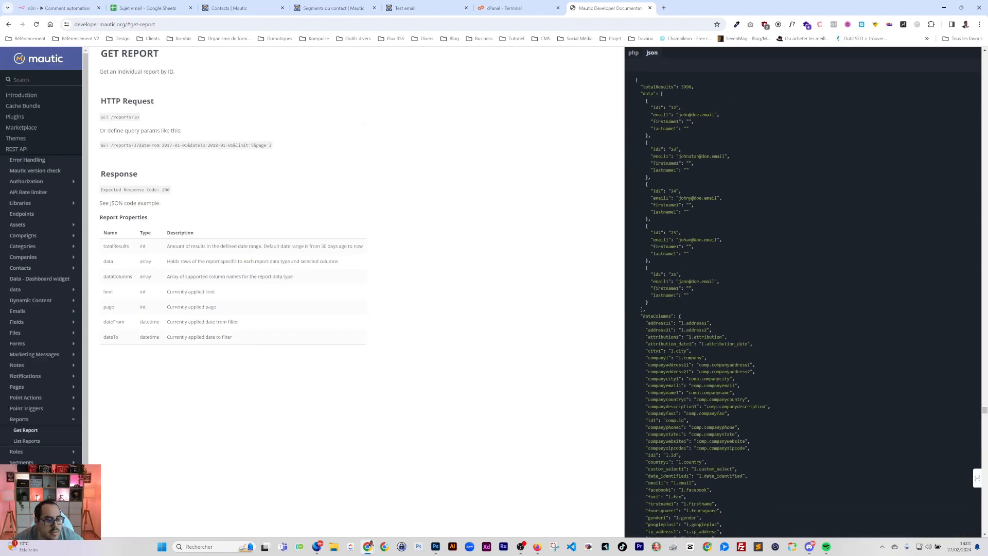
{"action": "left_click", "coordinate": [23, 441]}
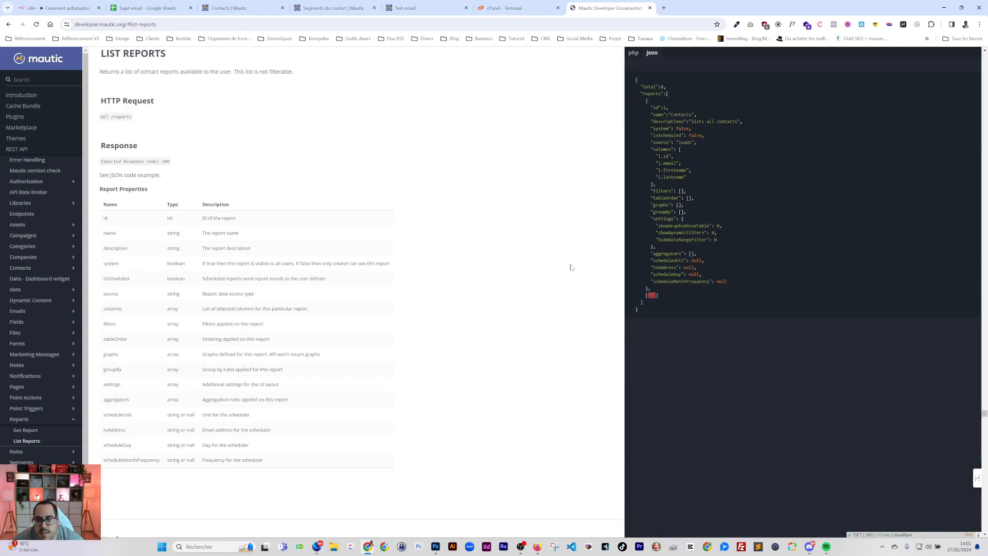
{"action": "scroll", "coordinate": [36, 440], "scroll_direction": "down", "scroll_amount": 1}
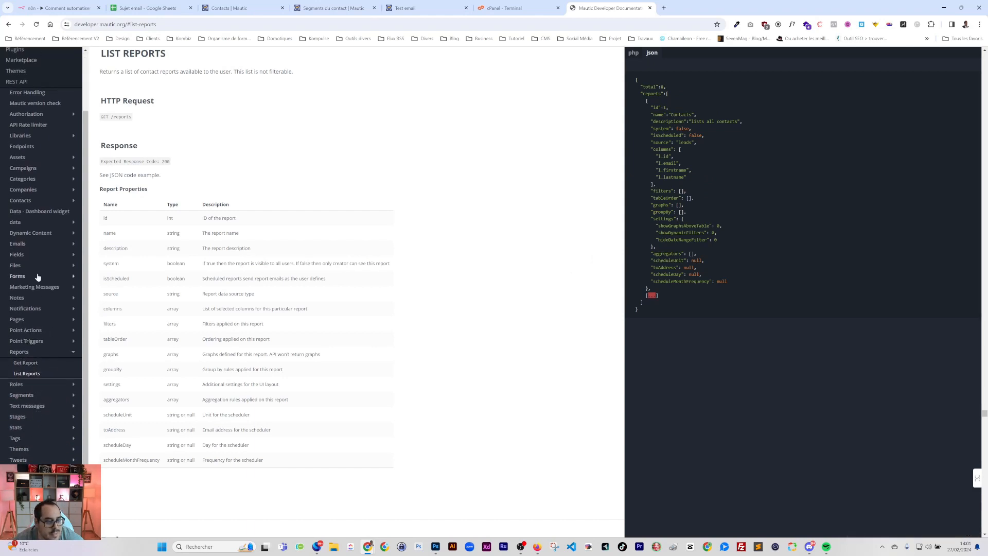
Go to the Emails Create Email section and scroll through its POST parameters to lists
{"action": "left_click", "coordinate": [18, 245]}
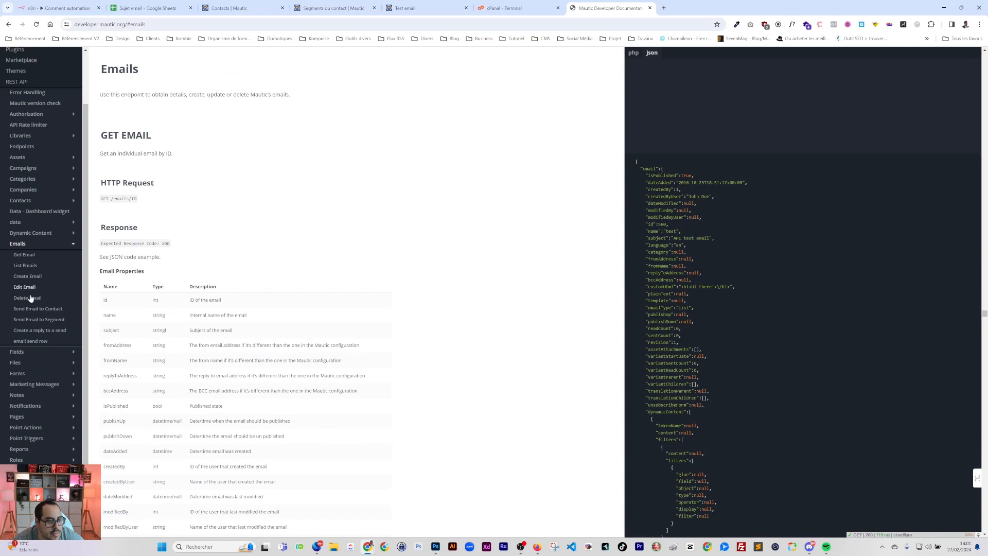
{"action": "left_click", "coordinate": [32, 319]}
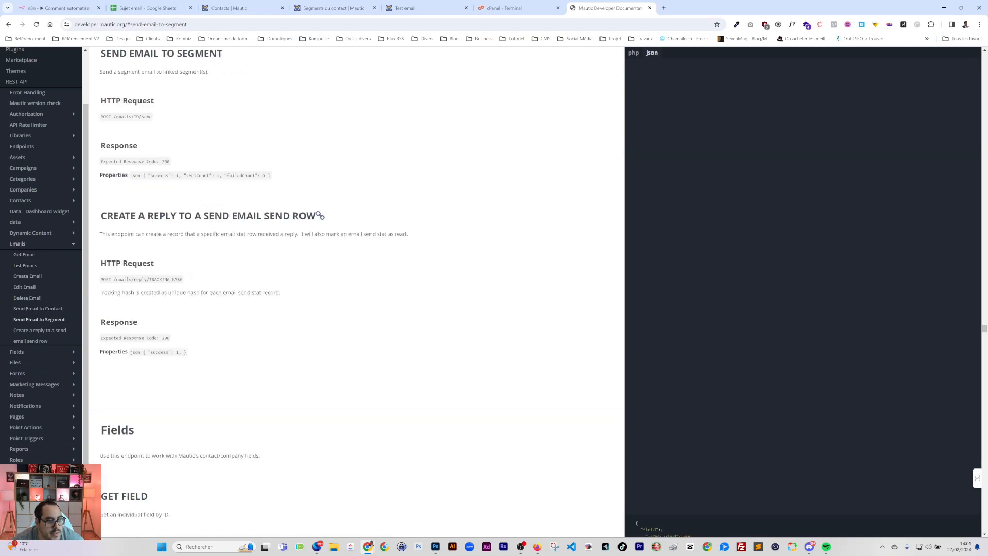
{"action": "left_click", "coordinate": [23, 266]}
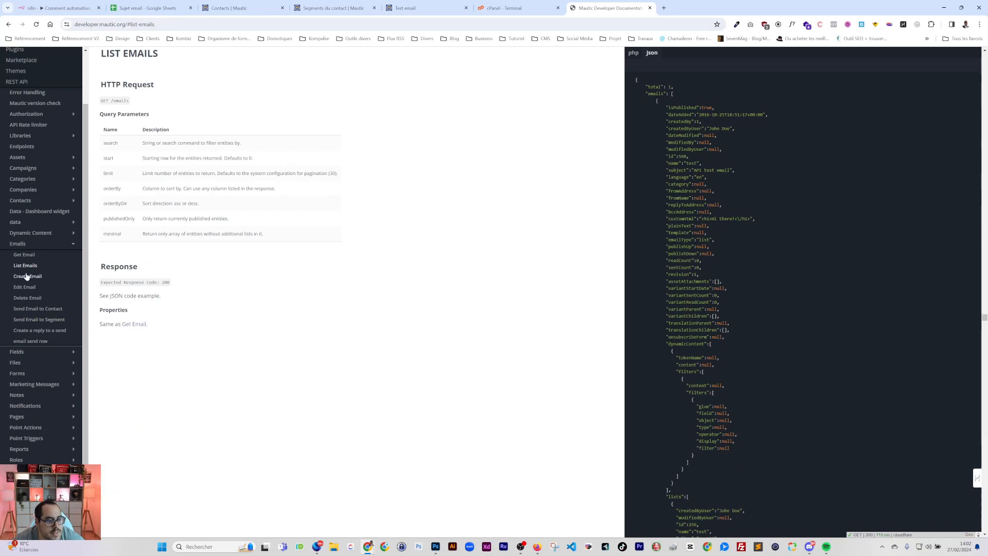
{"action": "left_click", "coordinate": [26, 275]}
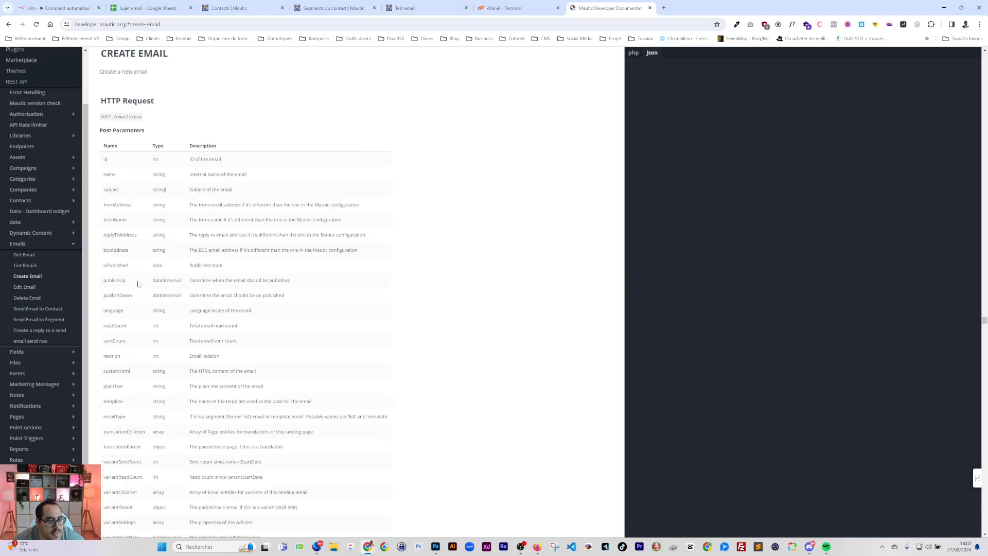
{"action": "scroll", "coordinate": [137, 243], "scroll_direction": "down", "scroll_amount": 2}
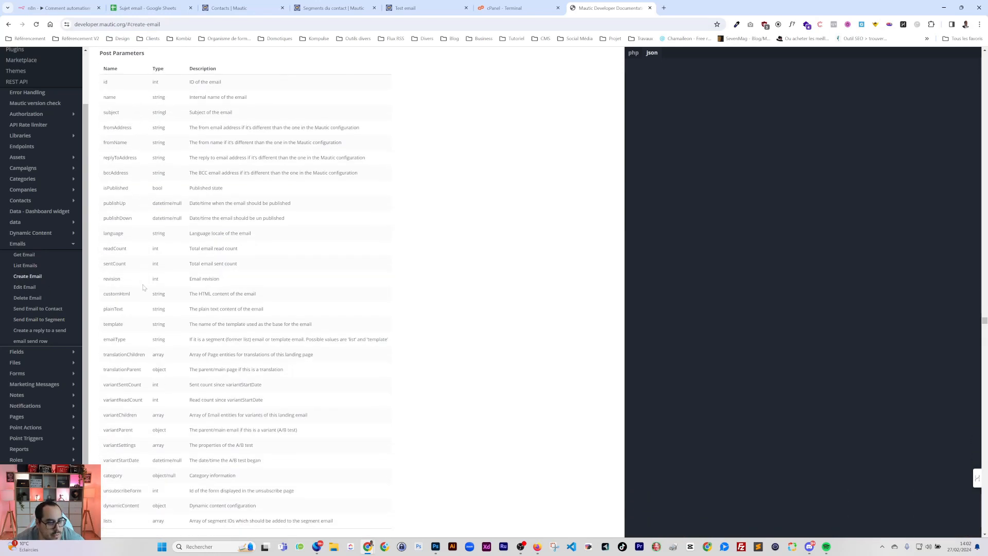
{"action": "scroll", "coordinate": [123, 309], "scroll_direction": "down", "scroll_amount": 1}
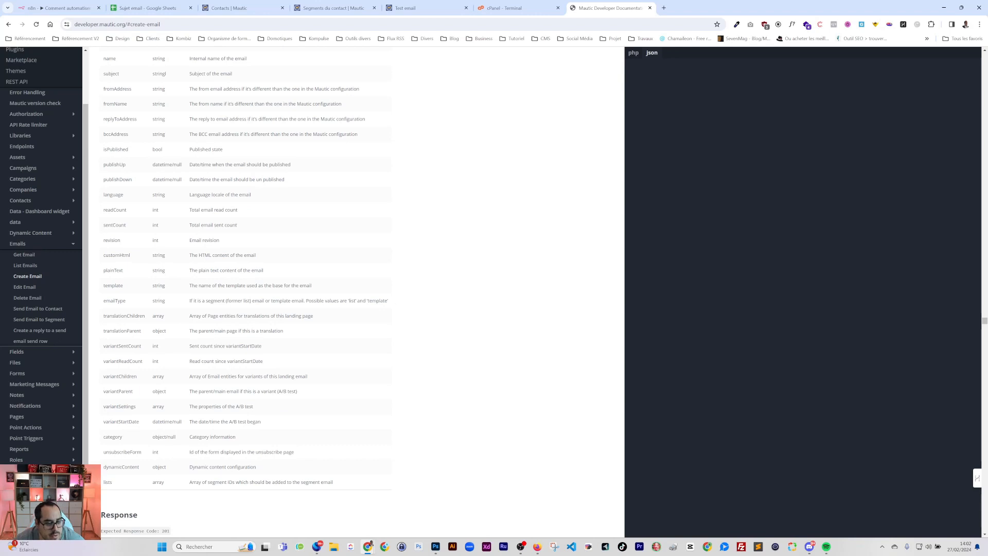
{"action": "left_click", "coordinate": [262, 9]}
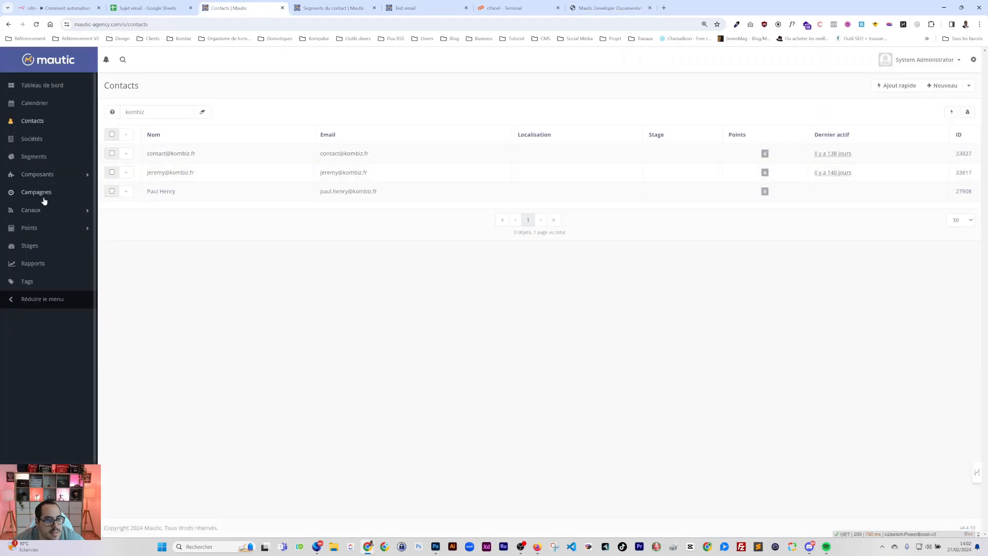
Open the Mautic emails list, view the existing Test email, and close it without saving
{"action": "left_click", "coordinate": [32, 210]}
{"action": "left_click", "coordinate": [29, 237]}
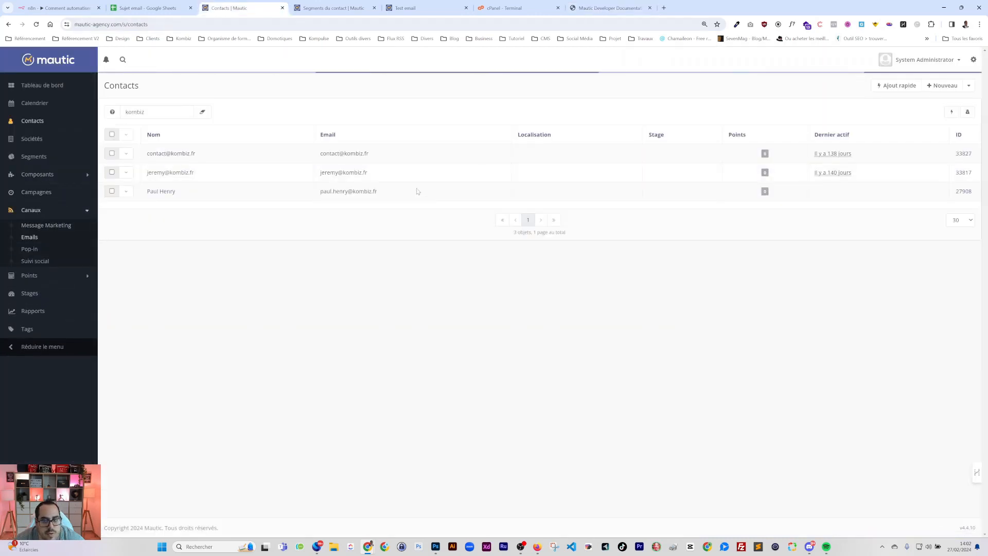
{"action": "left_click", "coordinate": [169, 153]}
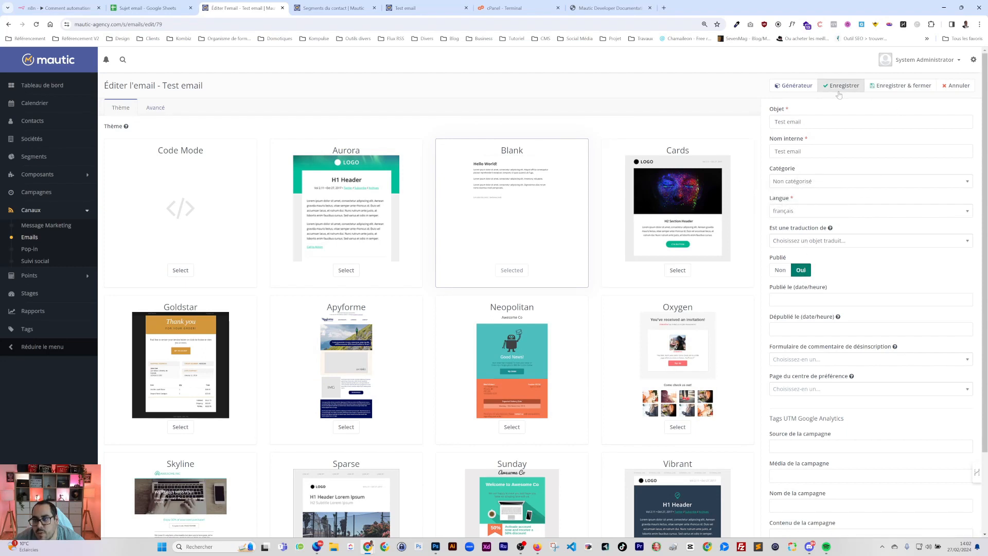
{"action": "left_click", "coordinate": [955, 86]}
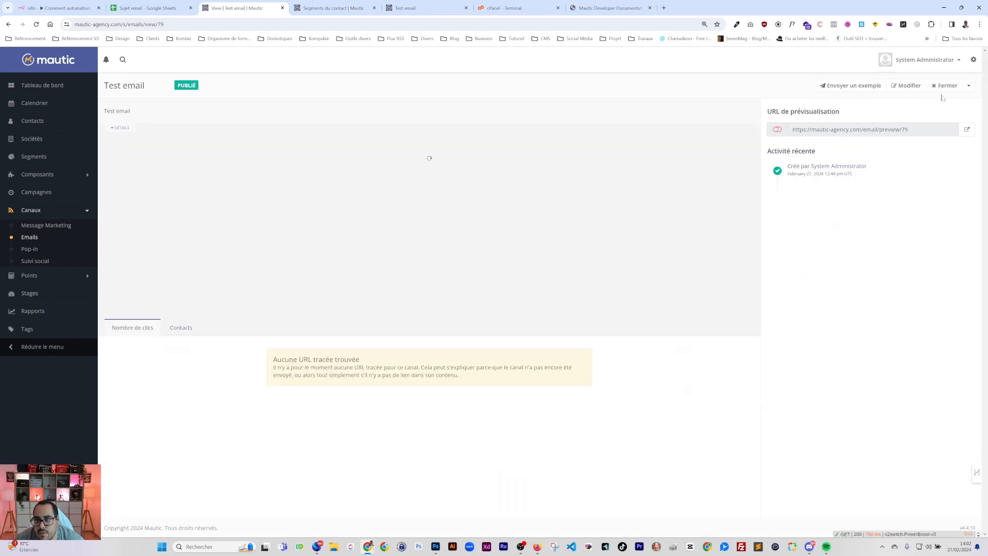
{"action": "left_click", "coordinate": [953, 87]}
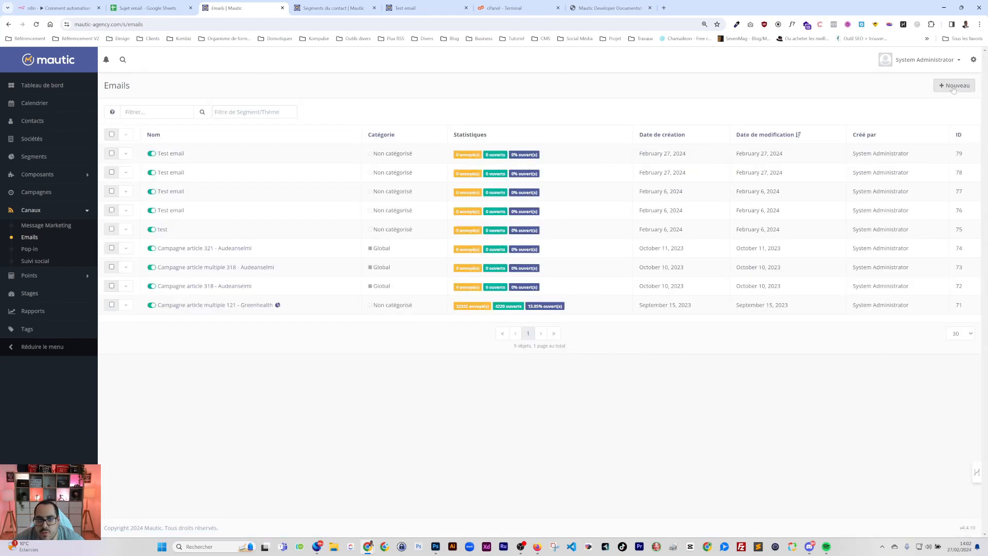
Create a new manual segment email targeting the Newsletter contact segment
{"action": "left_click", "coordinate": [955, 86]}
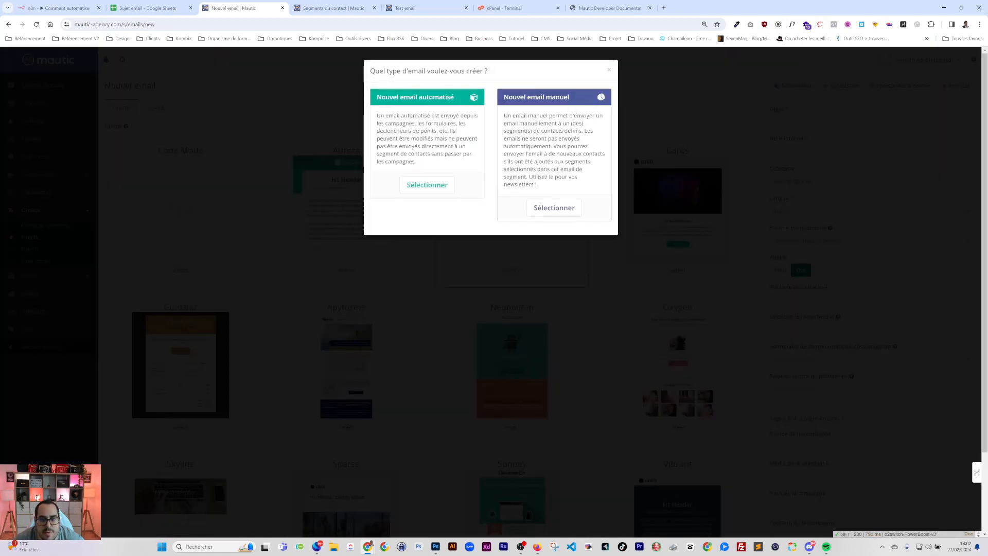
{"action": "left_click", "coordinate": [554, 207]}
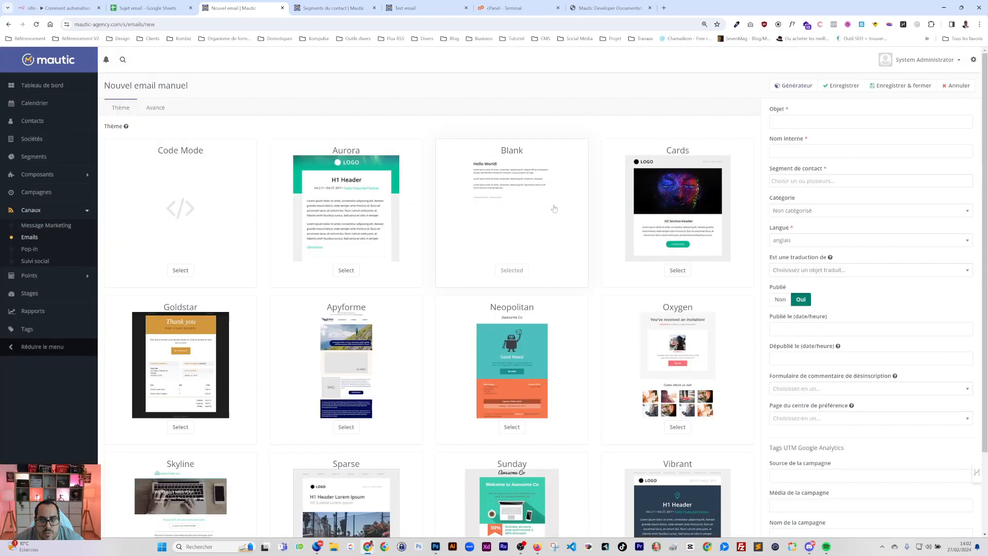
{"action": "left_click", "coordinate": [800, 180]}
{"action": "left_click", "coordinate": [786, 205]}
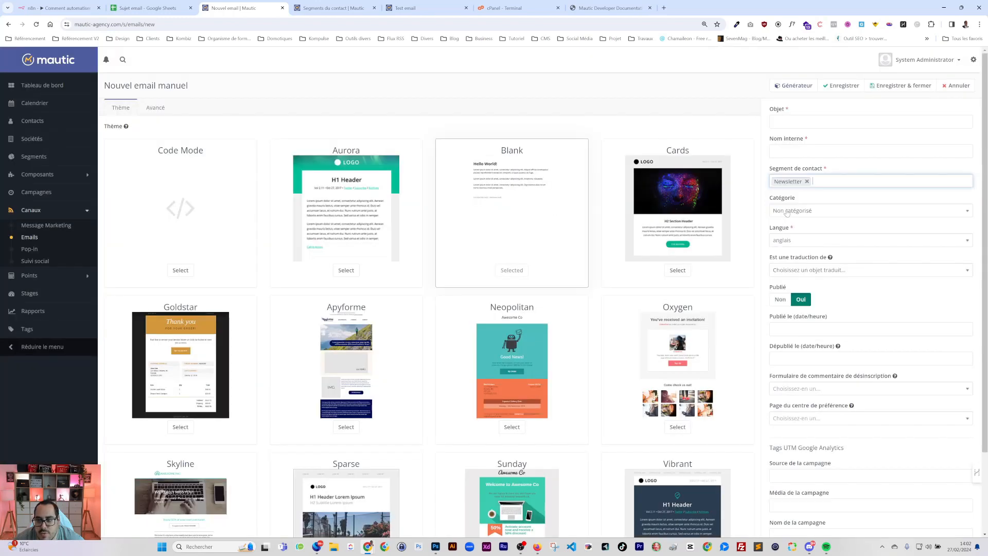
{"action": "left_click", "coordinate": [58, 7]}
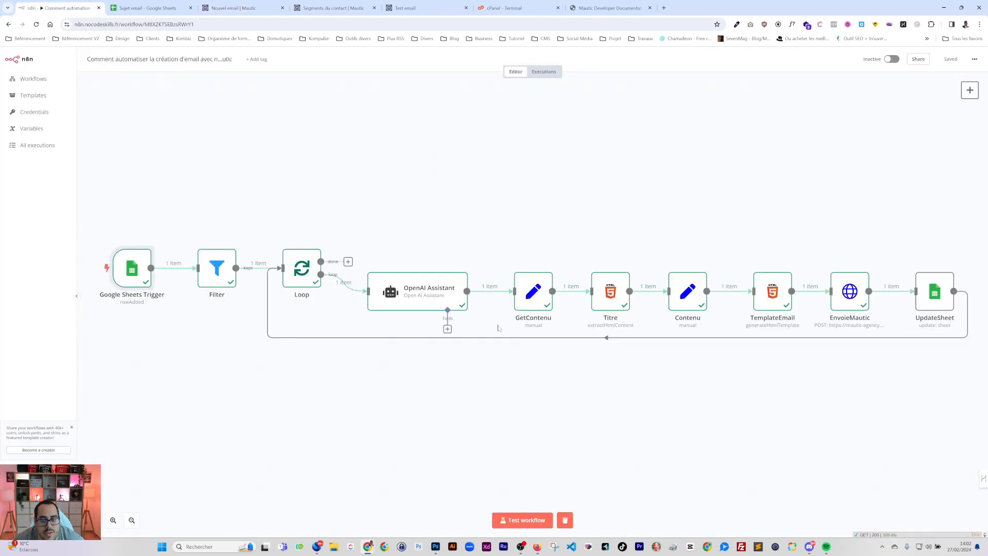
In EnvoieMautic, add a body parameter named emailType, copied from the Mautic API docs
{"action": "double_click", "coordinate": [850, 297]}
{"action": "scroll", "coordinate": [452, 271], "scroll_direction": "down", "scroll_amount": 3}
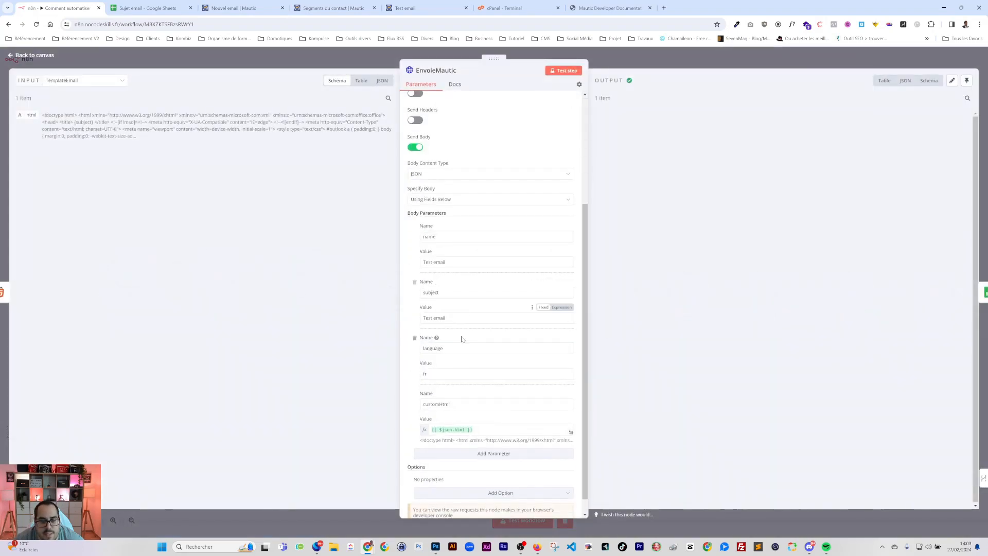
{"action": "scroll", "coordinate": [453, 330], "scroll_direction": "down", "scroll_amount": 1}
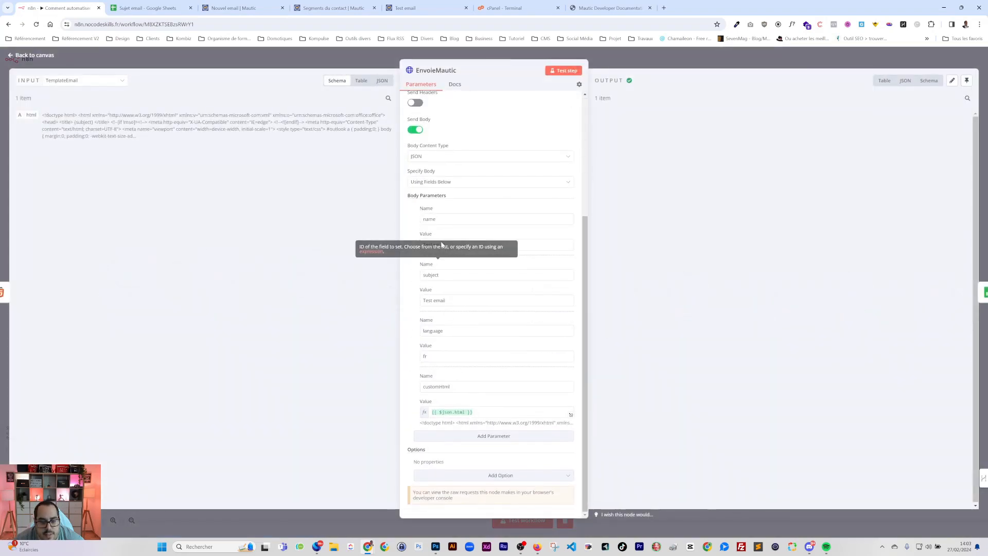
{"action": "left_click", "coordinate": [480, 436]}
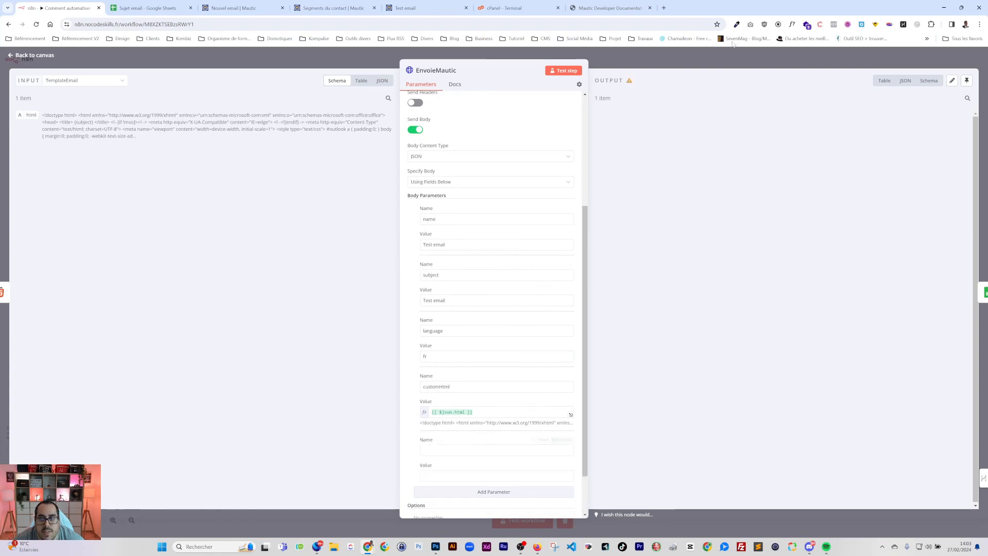
{"action": "left_click", "coordinate": [607, 8]}
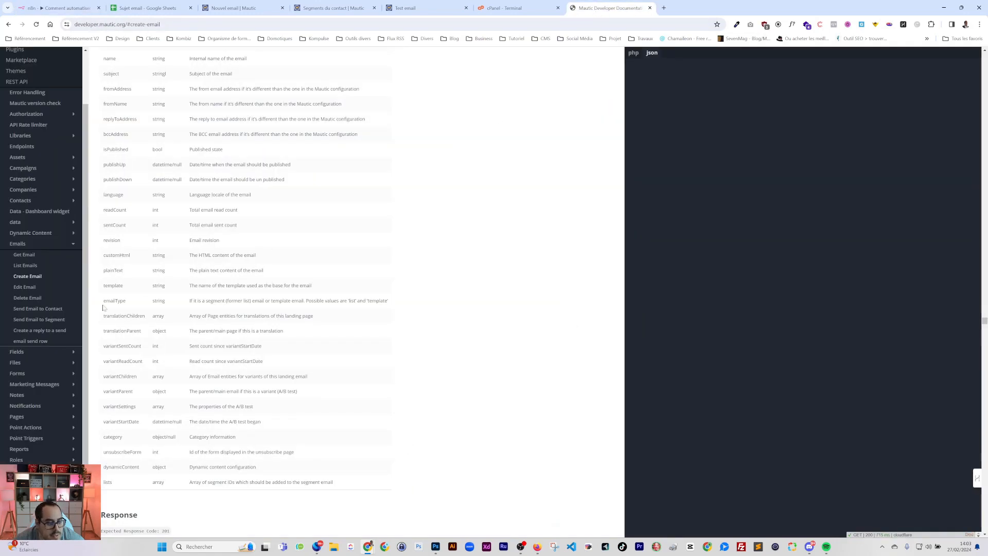
{"action": "left_click_drag", "start_coordinate": [126, 301], "coordinate": [104, 290]}
{"action": "key", "text": "ctrl+c"}
{"action": "left_click", "coordinate": [48, 8]}
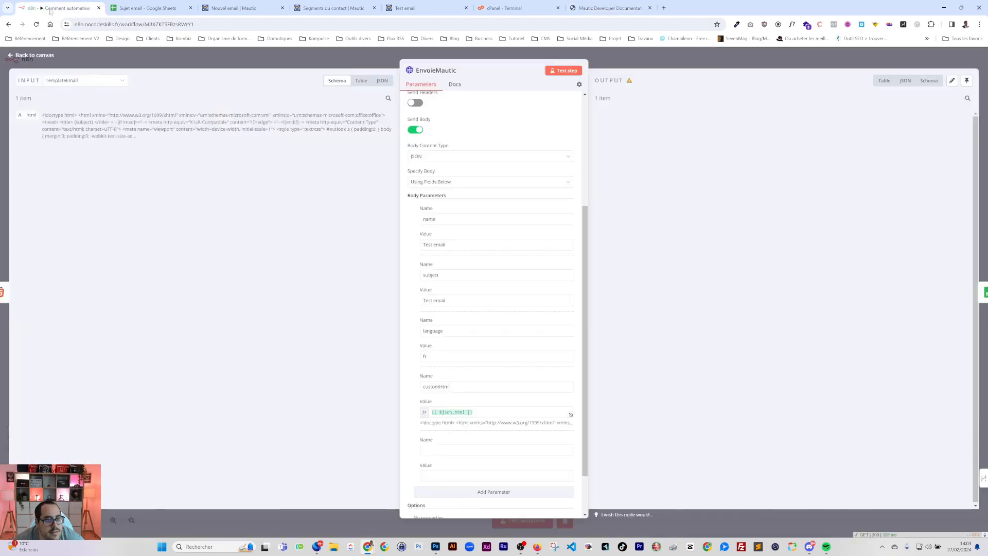
{"action": "left_click", "coordinate": [435, 446]}
{"action": "key", "text": "ctrl+v"}
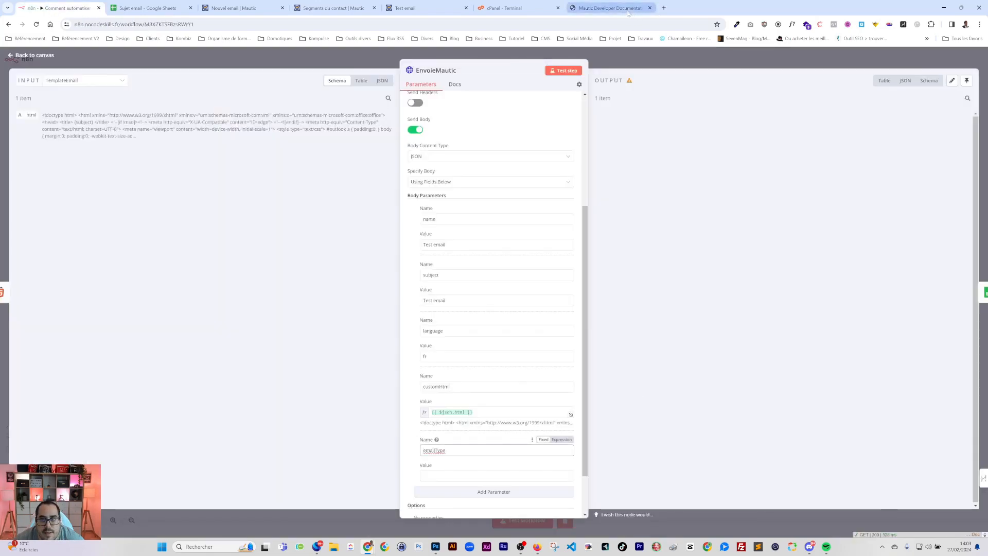
Set the emailType parameter's value to list
{"action": "left_click", "coordinate": [607, 7]}
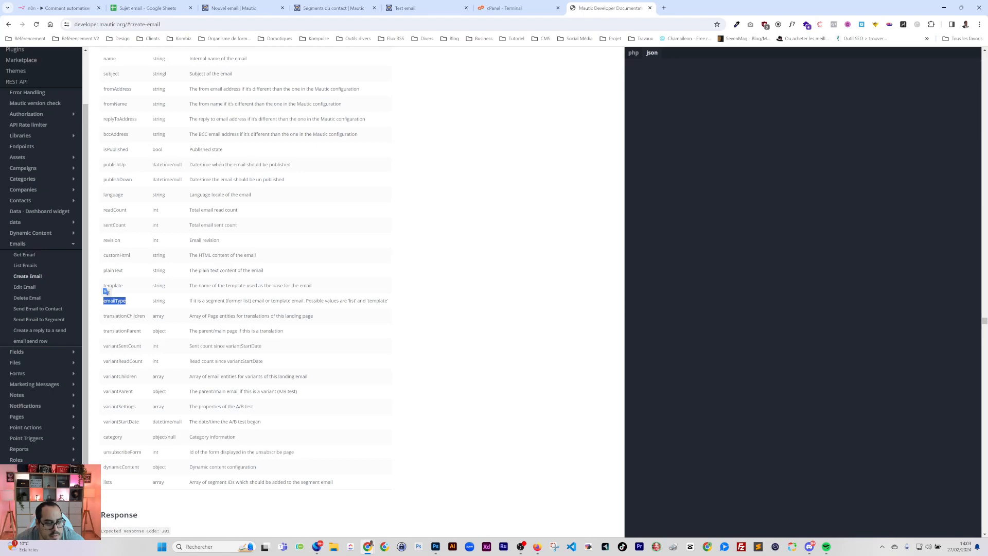
{"action": "double_click", "coordinate": [353, 301]}
{"action": "left_click", "coordinate": [241, 7]}
{"action": "left_click", "coordinate": [509, 8]}
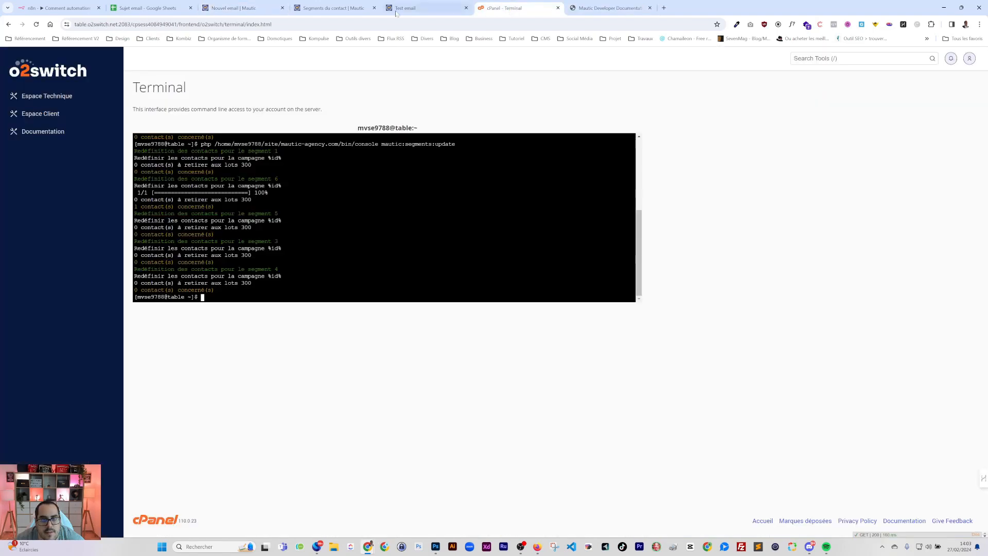
{"action": "left_click", "coordinate": [59, 7]}
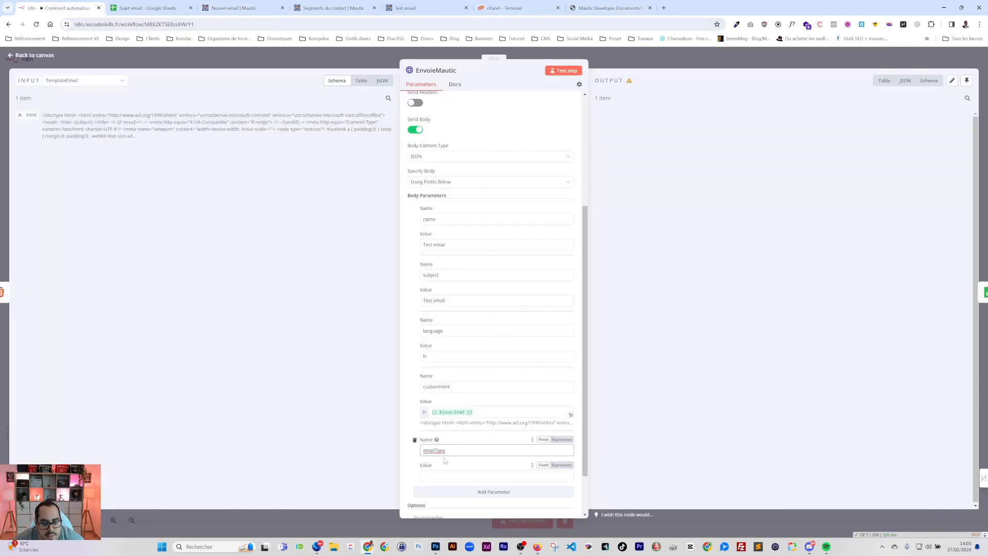
{"action": "left_click", "coordinate": [427, 476]}
{"action": "type", "text": "list"}
Add another body parameter named lists, copied from the Mautic API docs
{"action": "left_click", "coordinate": [497, 492]}
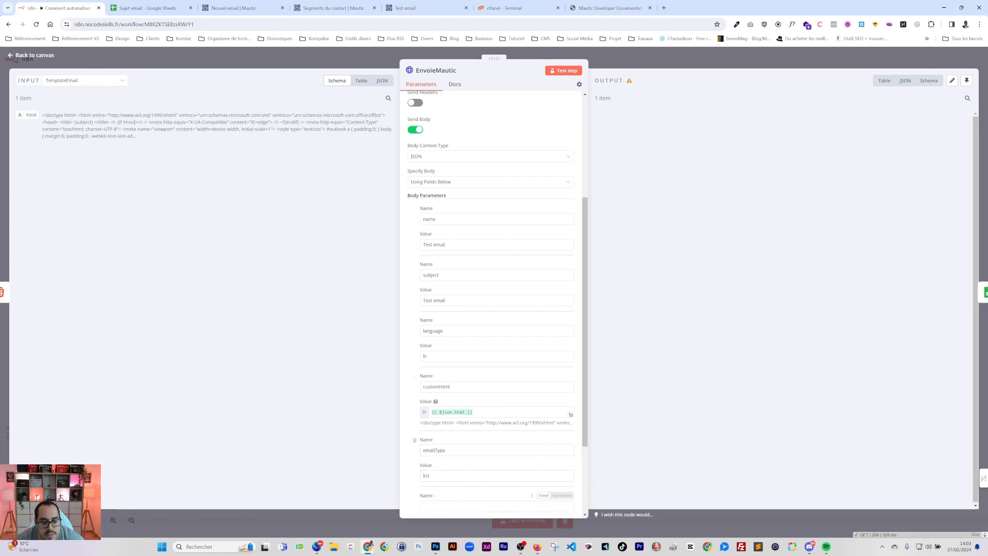
{"action": "left_click", "coordinate": [607, 8]}
{"action": "scroll", "coordinate": [268, 354], "scroll_direction": "down", "scroll_amount": 1}
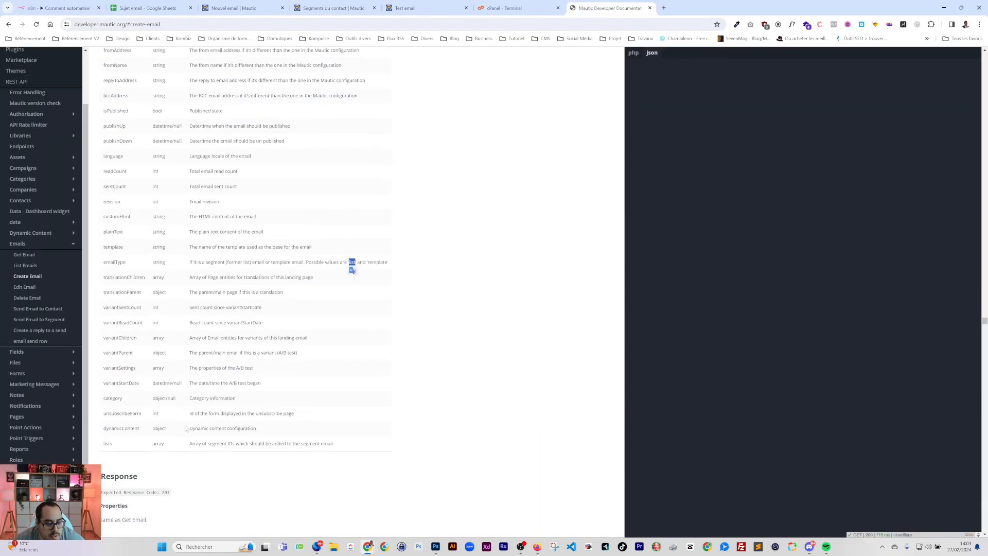
{"action": "double_click", "coordinate": [107, 442]}
{"action": "key", "text": "ctrl+c"}
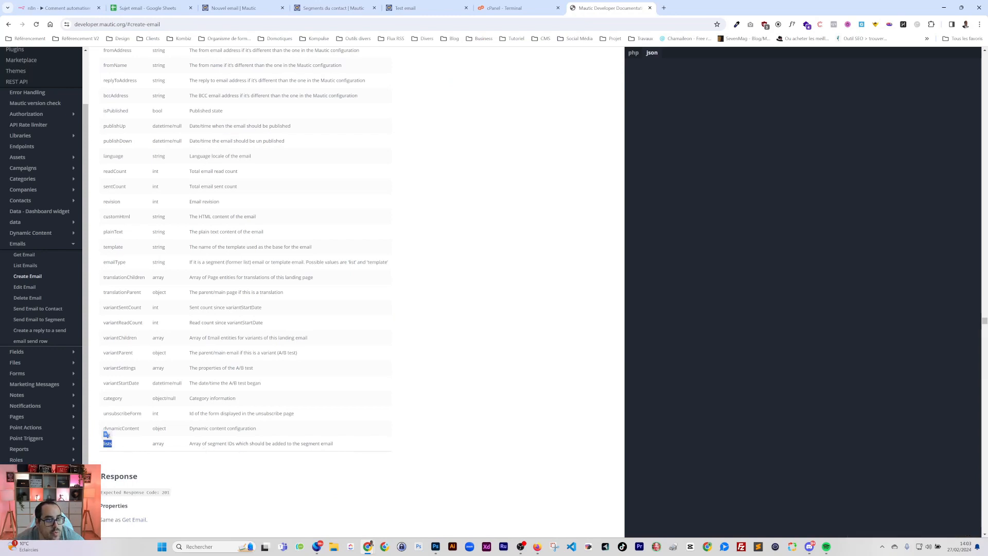
{"action": "left_click", "coordinate": [61, 8]}
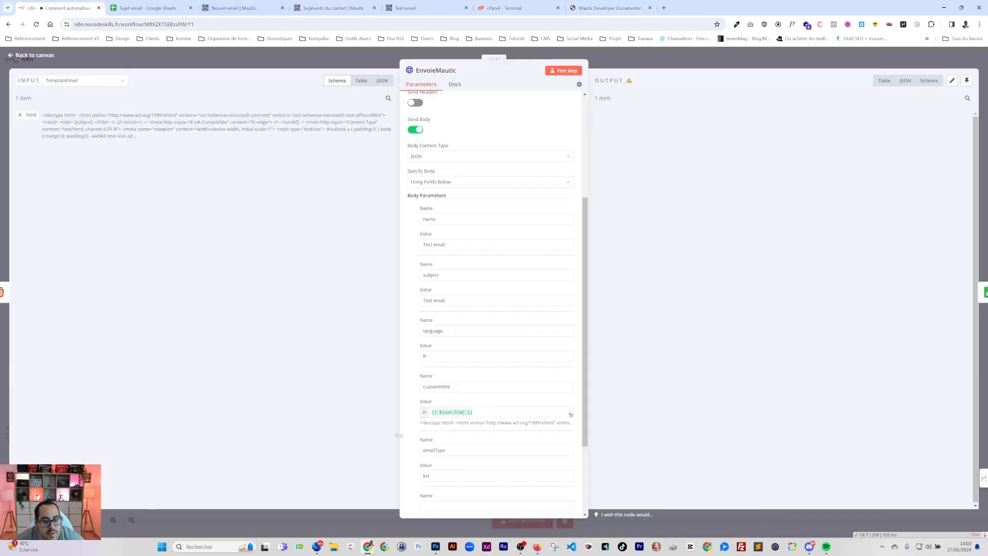
{"action": "scroll", "coordinate": [438, 490], "scroll_direction": "down", "scroll_amount": 2}
{"action": "left_click", "coordinate": [453, 394]}
{"action": "key", "text": "ctrl+v"}
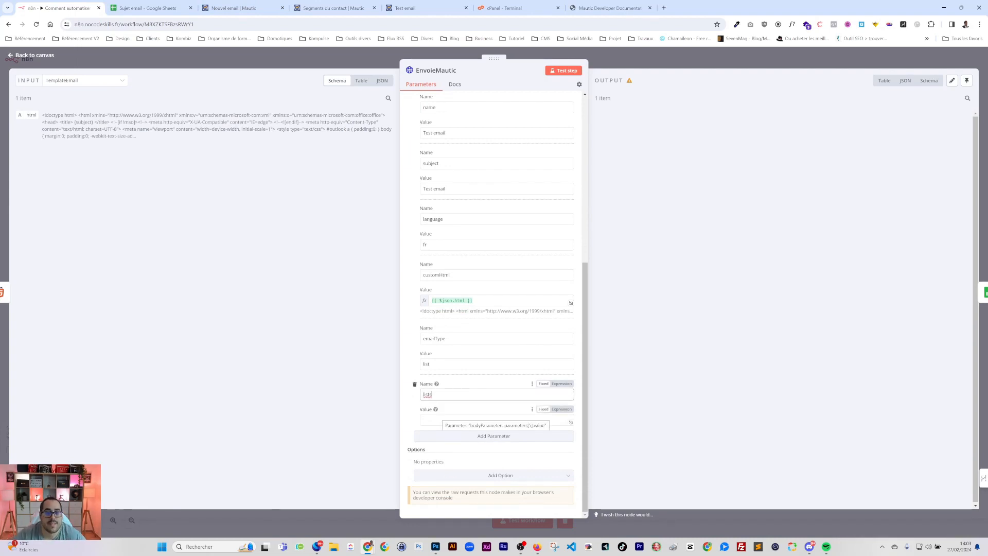
Check the Titre node's output, then clear the subject's 'Test email' value
{"action": "scroll", "coordinate": [494, 288], "scroll_direction": "up", "scroll_amount": 1}
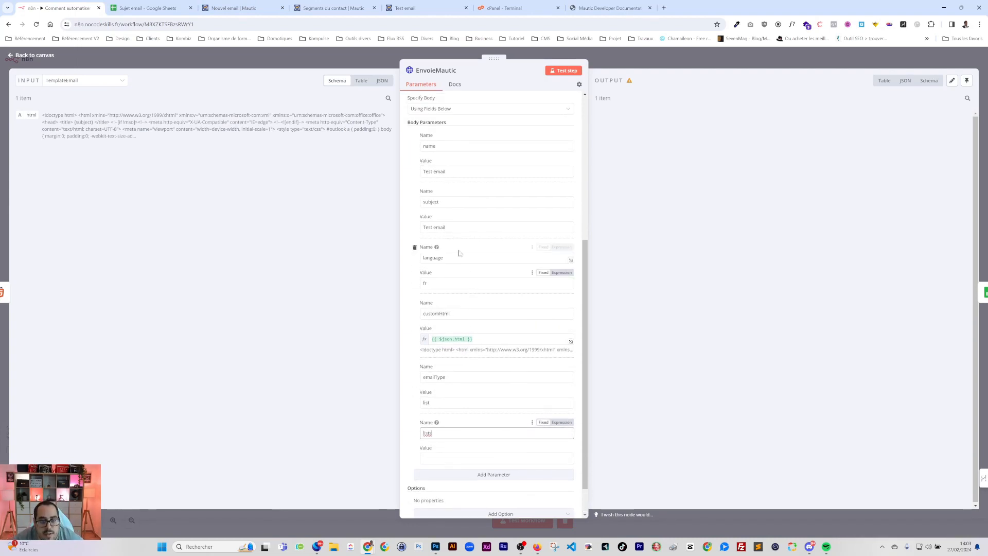
{"action": "triple_click", "coordinate": [446, 227]}
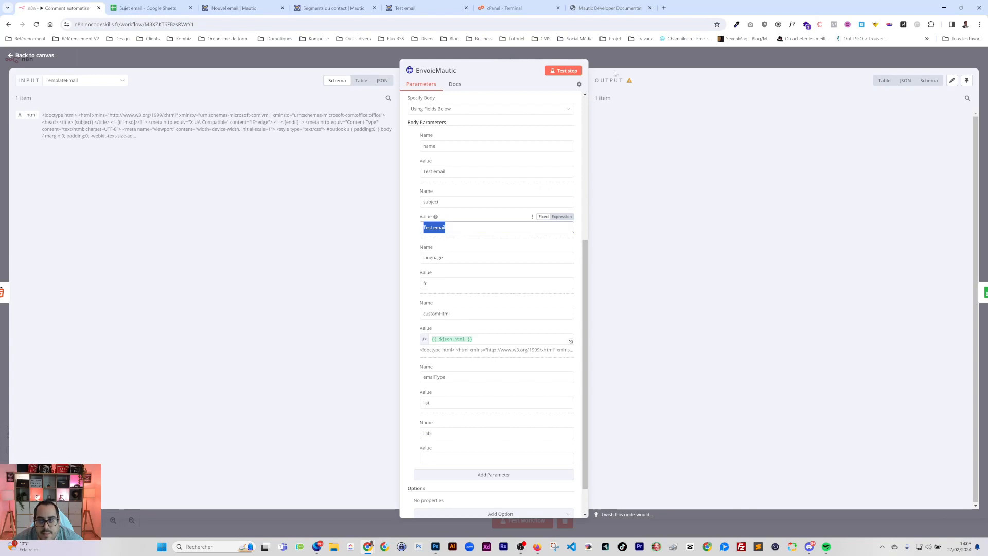
{"action": "key", "text": "Escape"}
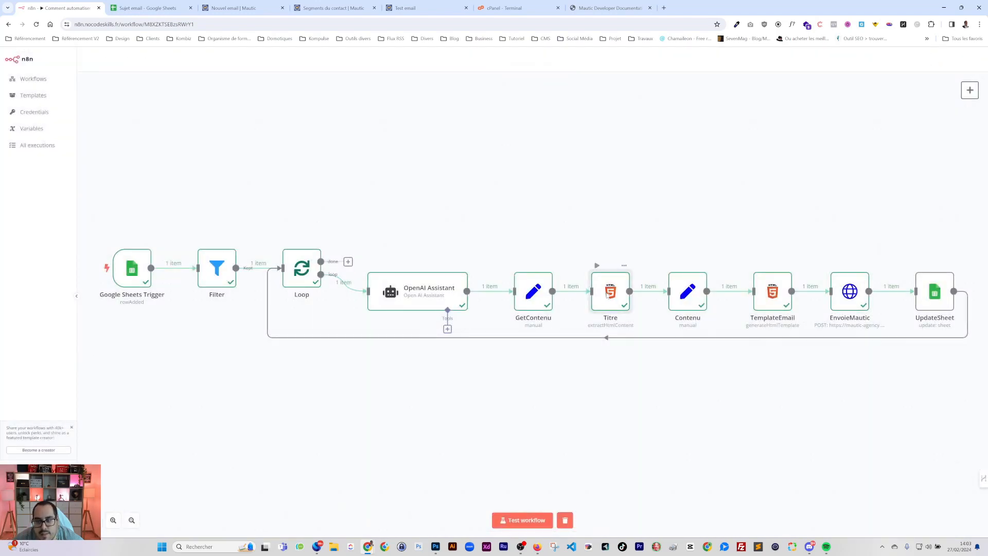
{"action": "double_click", "coordinate": [606, 294]}
{"action": "left_click", "coordinate": [747, 61]}
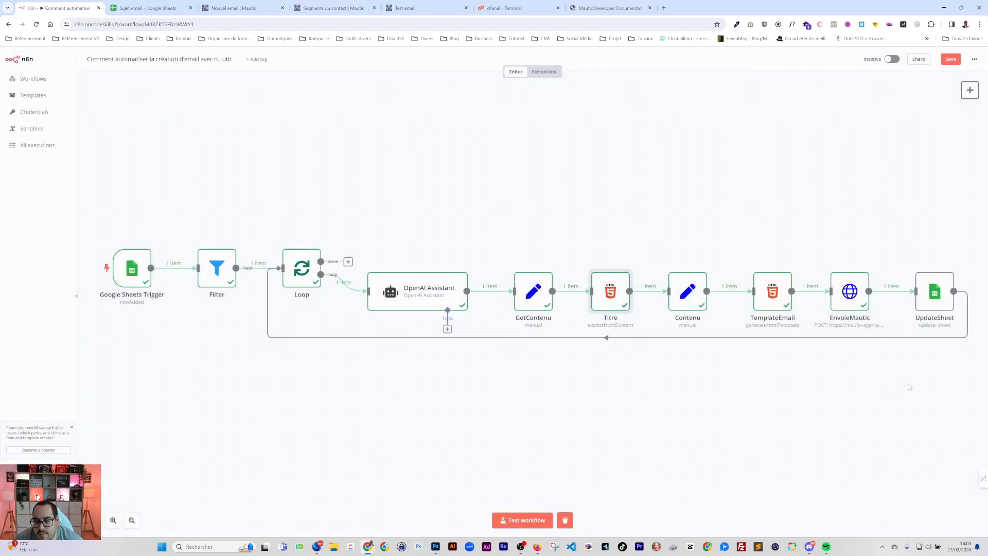
{"action": "double_click", "coordinate": [850, 292]}
{"action": "scroll", "coordinate": [501, 308], "scroll_direction": "down", "scroll_amount": 10}
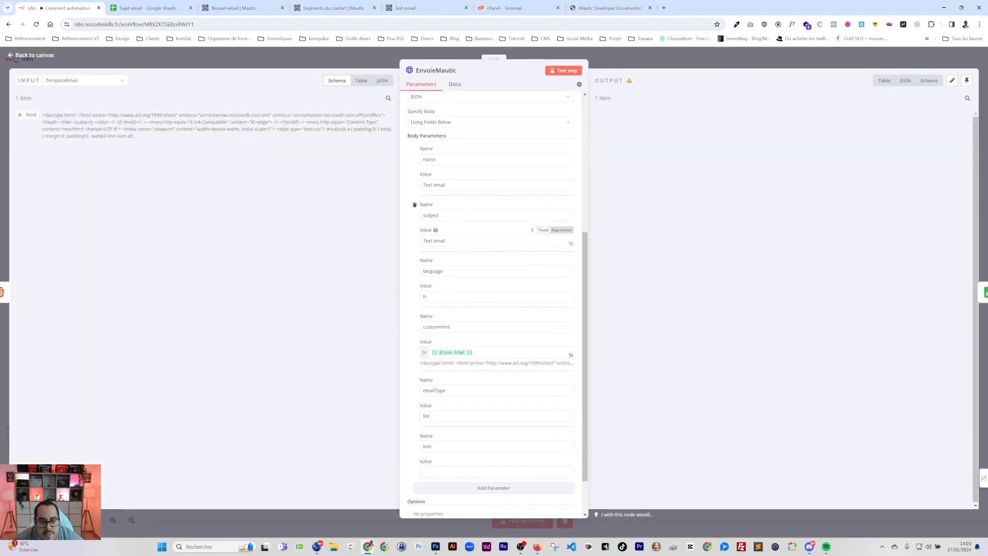
{"action": "triple_click", "coordinate": [444, 241]}
{"action": "key", "text": "BackSpace"}
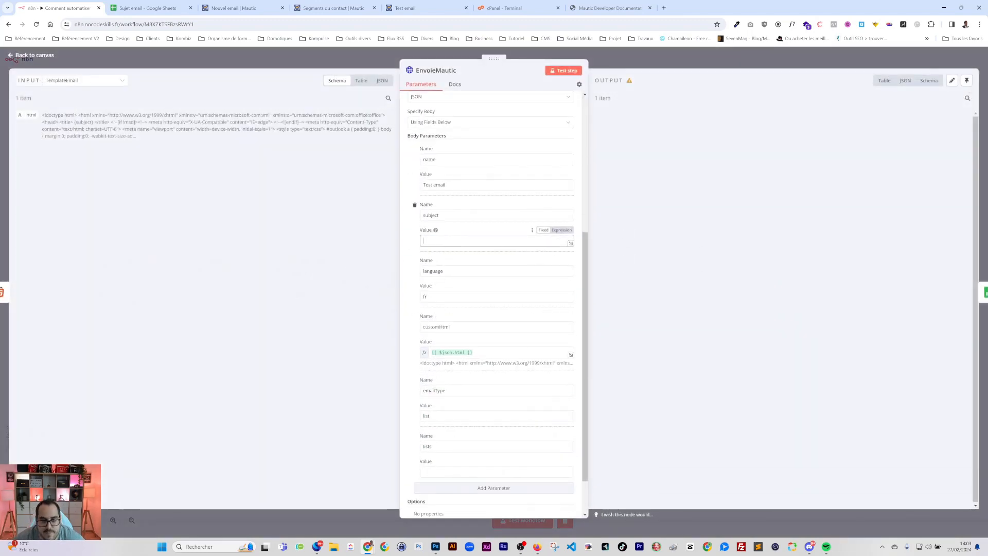
Set the subject to {{ $node["Titre"].json.Titre }} from the Titre node's data
{"action": "left_click", "coordinate": [59, 81]}
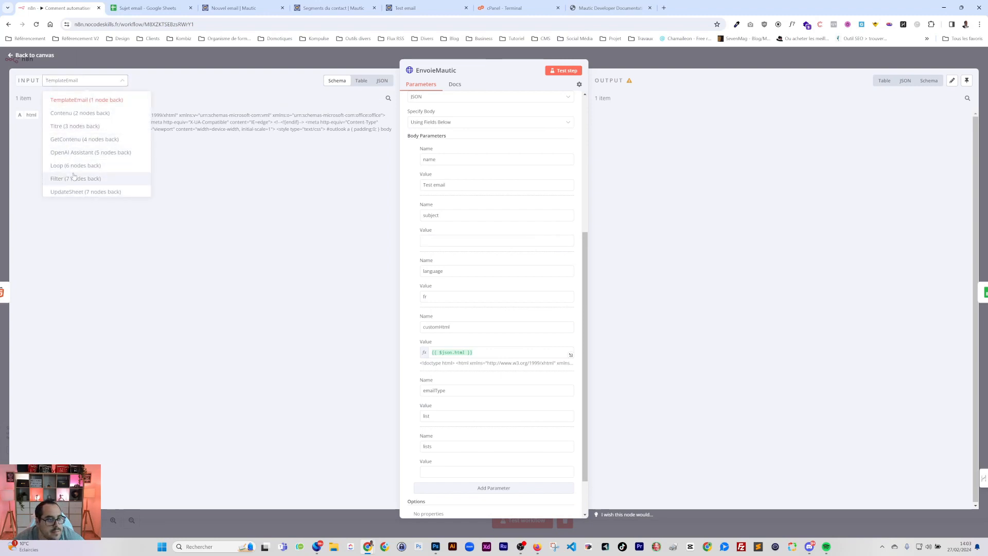
{"action": "left_click", "coordinate": [69, 126]}
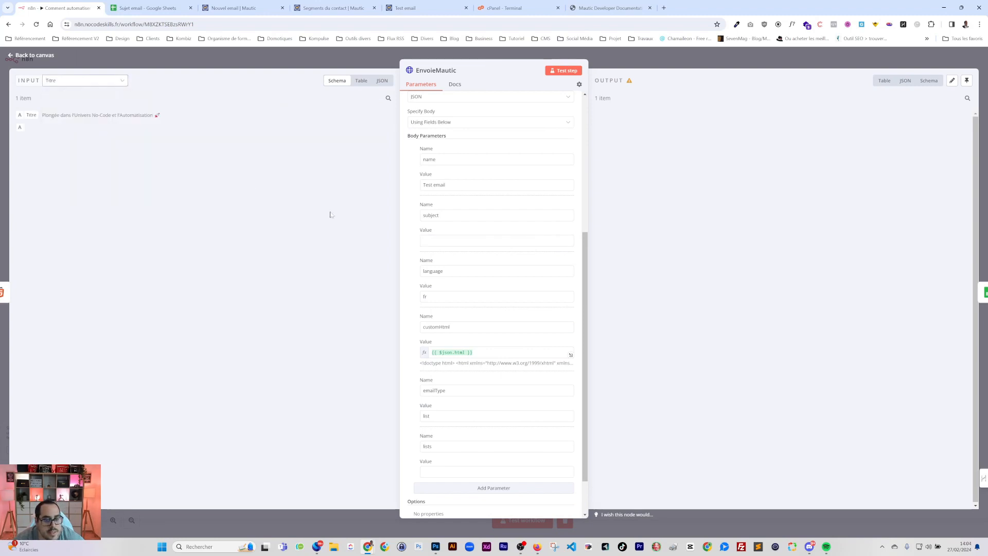
{"action": "left_click_drag", "start_coordinate": [31, 114], "coordinate": [497, 241]}
{"action": "left_click", "coordinate": [447, 240]}
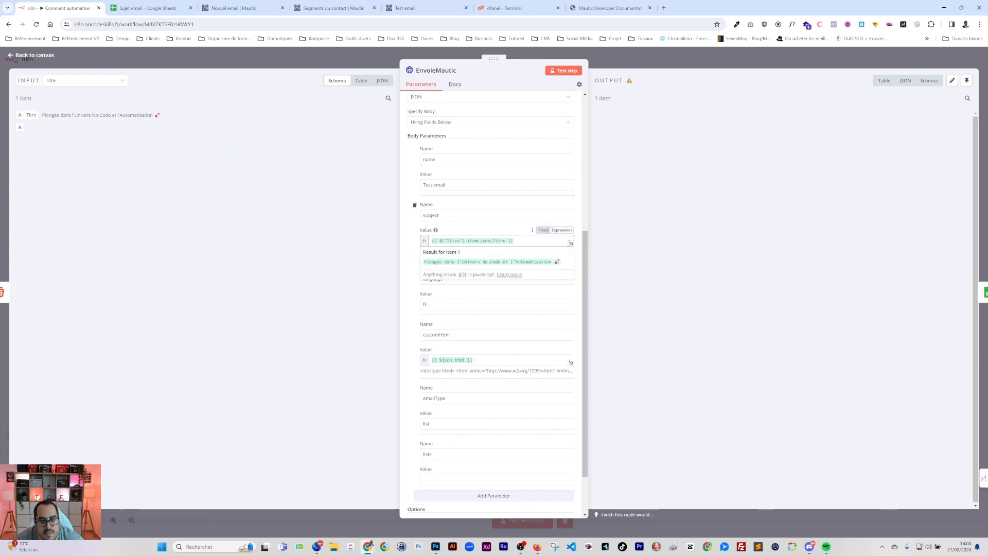
{"action": "key", "text": "BackSpace"}
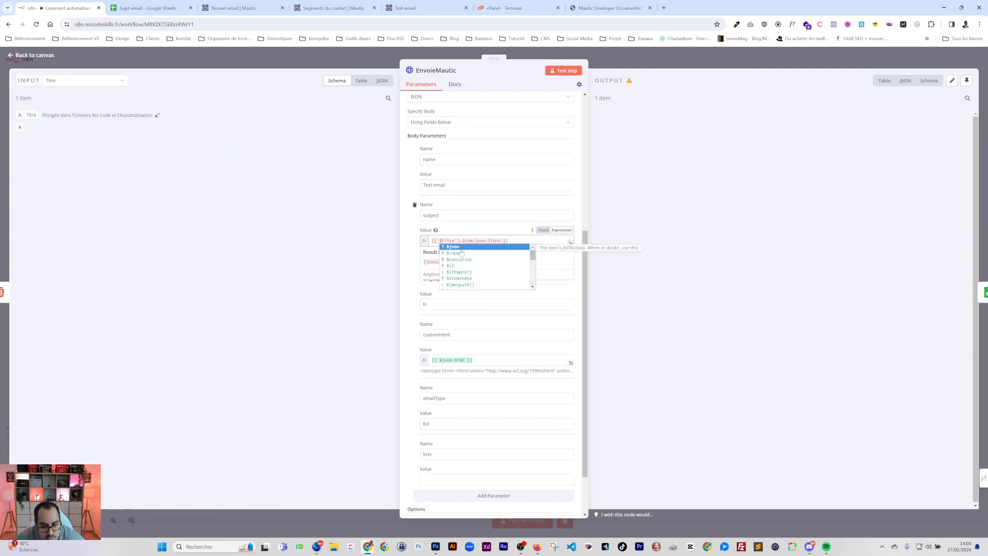
{"action": "type", "text": "\""}
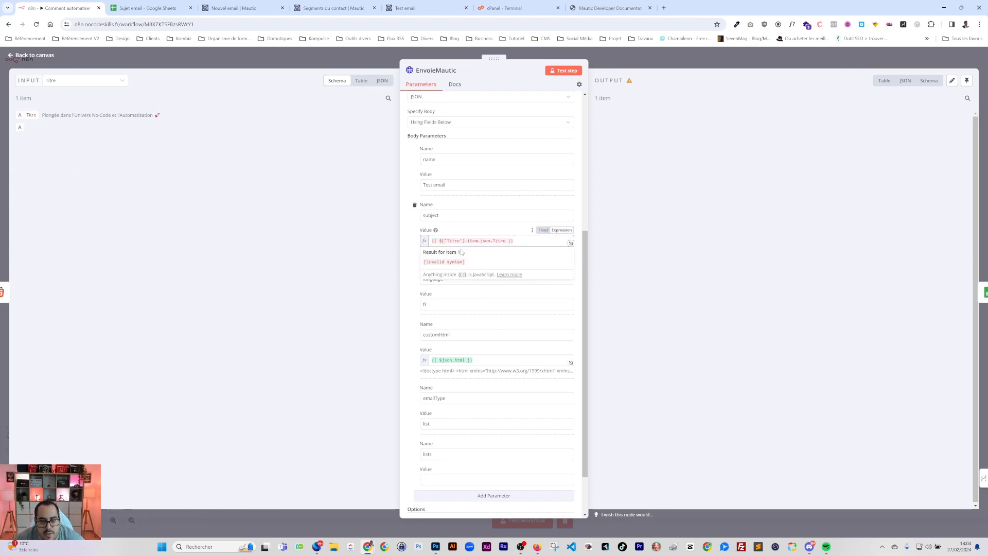
{"action": "key", "text": "BackSpace"}
{"action": "key", "text": "BackSpace"}
{"action": "key", "text": "BackSpace"}
{"action": "key", "text": "BackSpace"}
{"action": "key", "text": "BackSpace"}
{"action": "key", "text": "BackSpace"}
{"action": "key", "text": "BackSpace"}
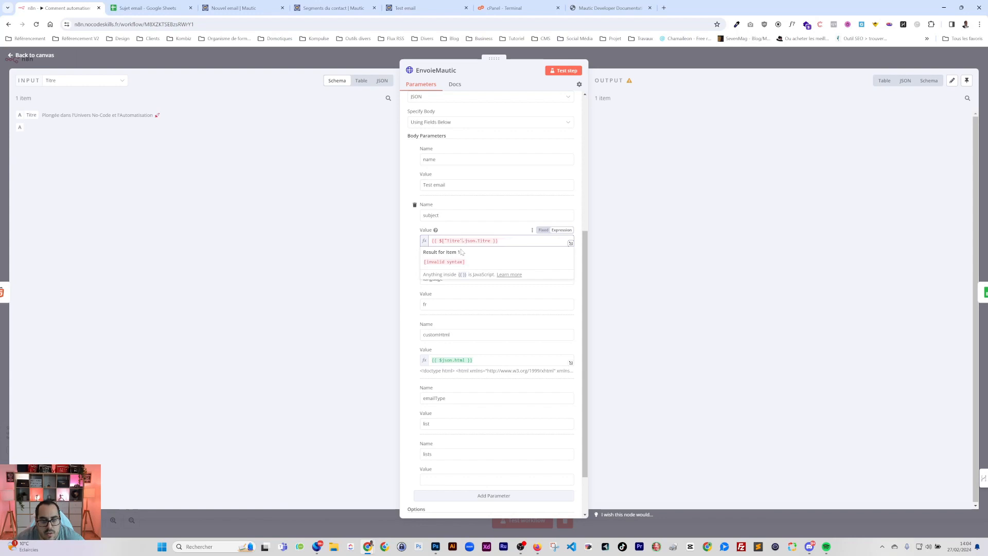
{"action": "type", "text": "\"]"}
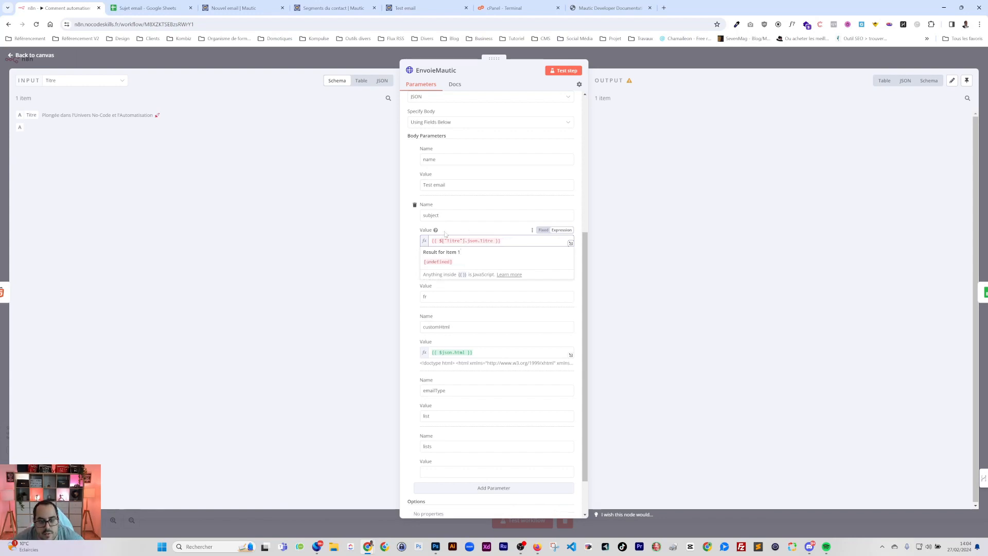
{"action": "type", "text": "node"}
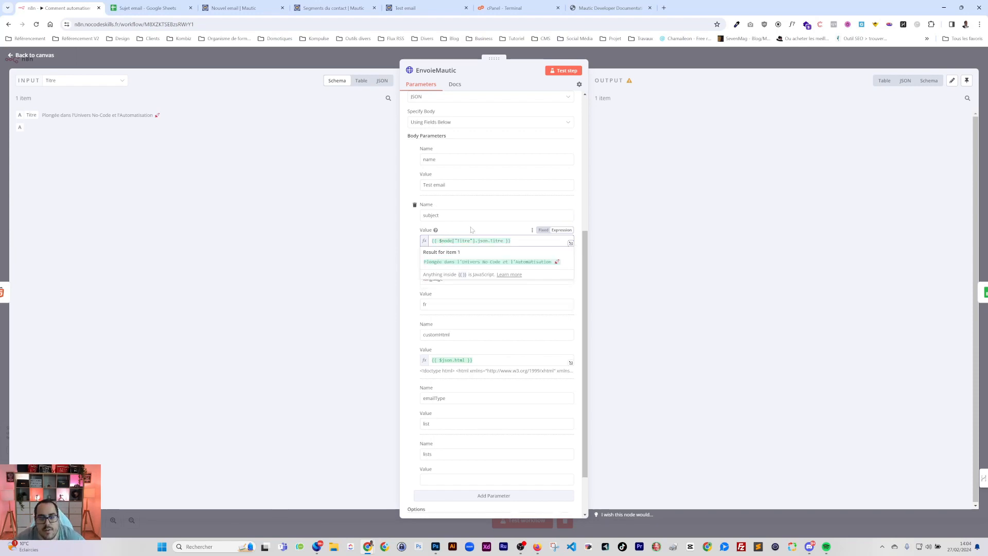
{"action": "left_click", "coordinate": [483, 228]}
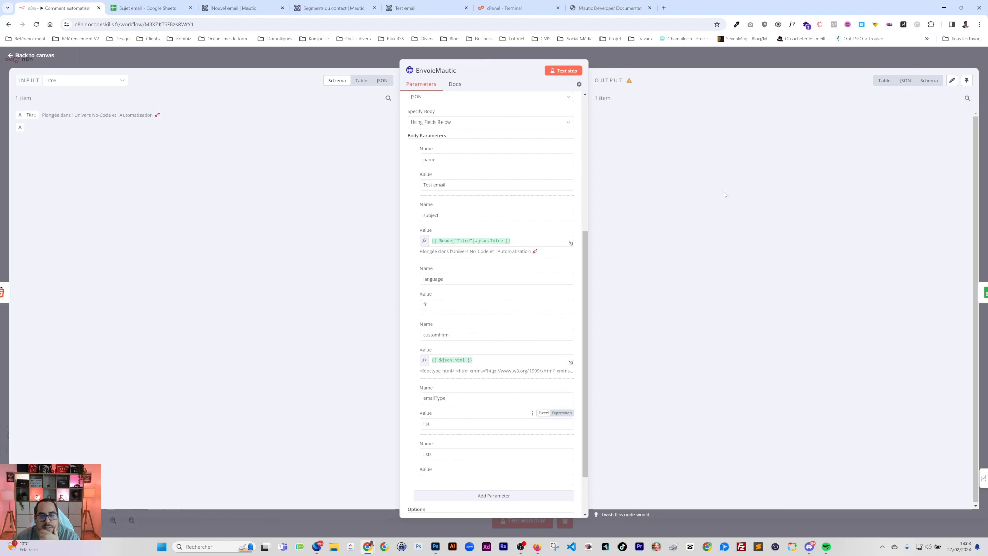
{"action": "left_click", "coordinate": [715, 55]}
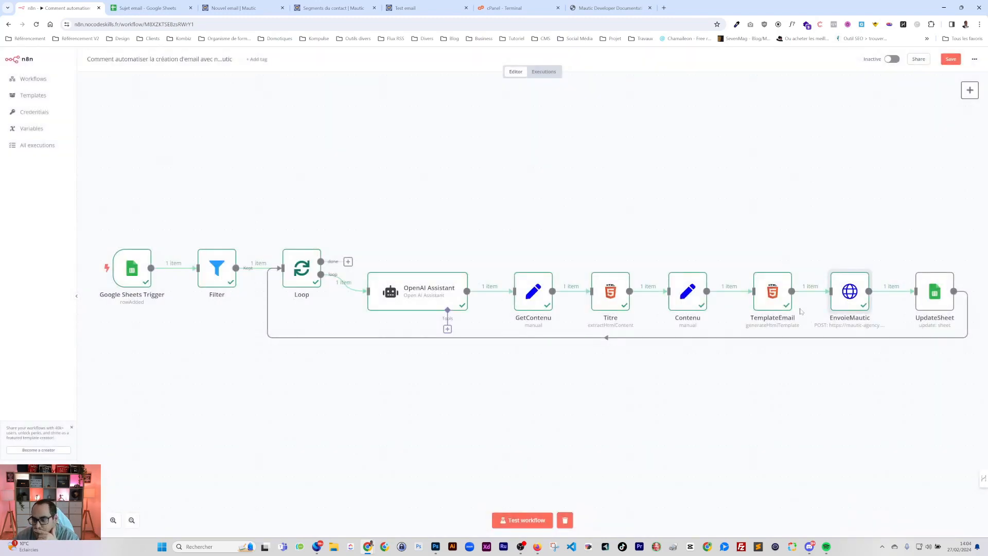
Check the spreadsheet's Objet column, glance at UpdateSheet, and save the workflow
{"action": "left_click", "coordinate": [164, 7]}
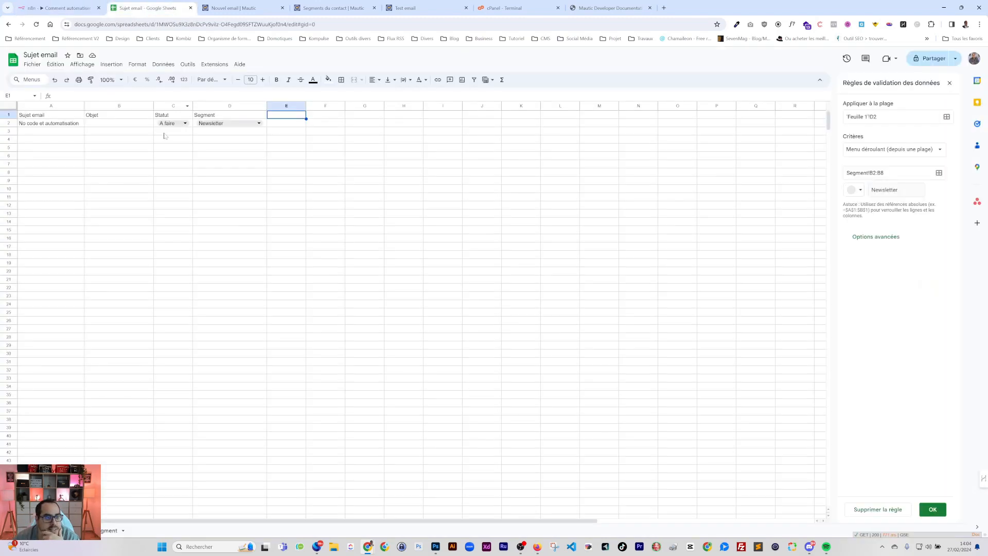
{"action": "left_click", "coordinate": [111, 125]}
{"action": "left_click", "coordinate": [61, 9]}
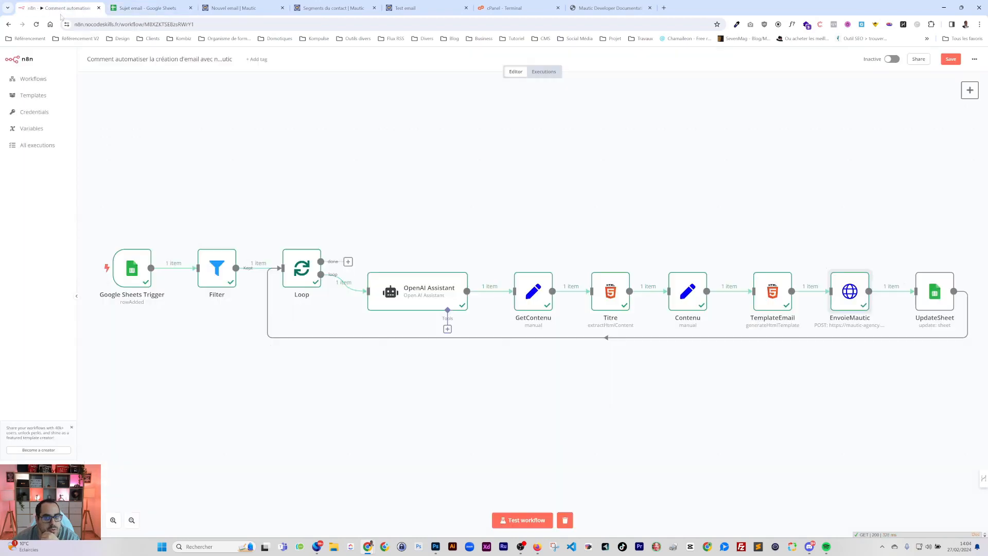
{"action": "left_click", "coordinate": [925, 293]}
{"action": "double_click", "coordinate": [932, 291]}
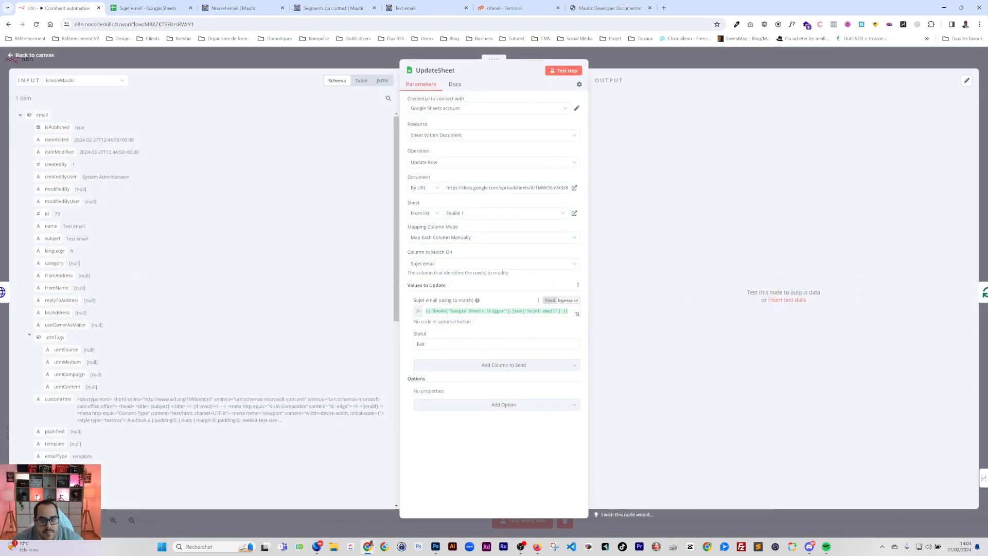
{"action": "left_click", "coordinate": [656, 58]}
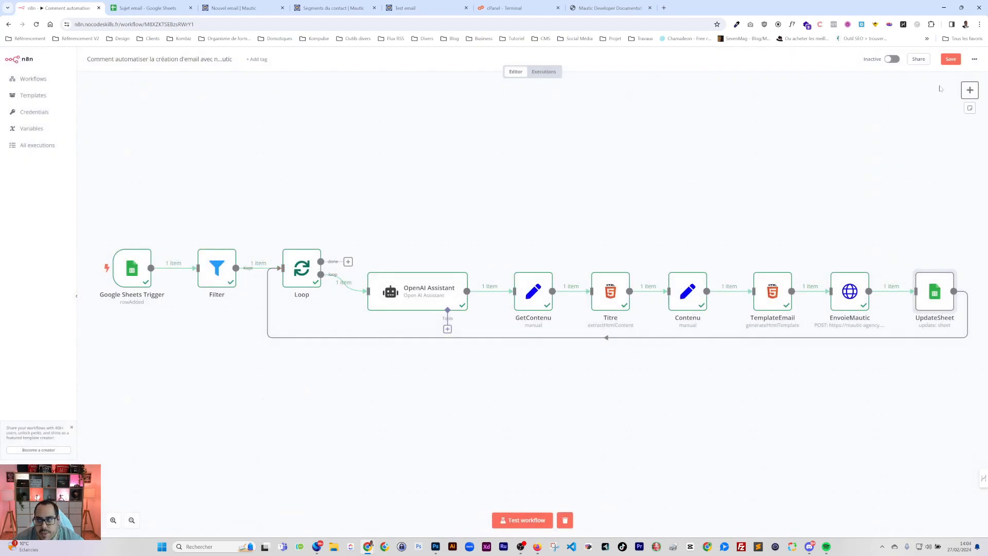
{"action": "left_click", "coordinate": [950, 59]}
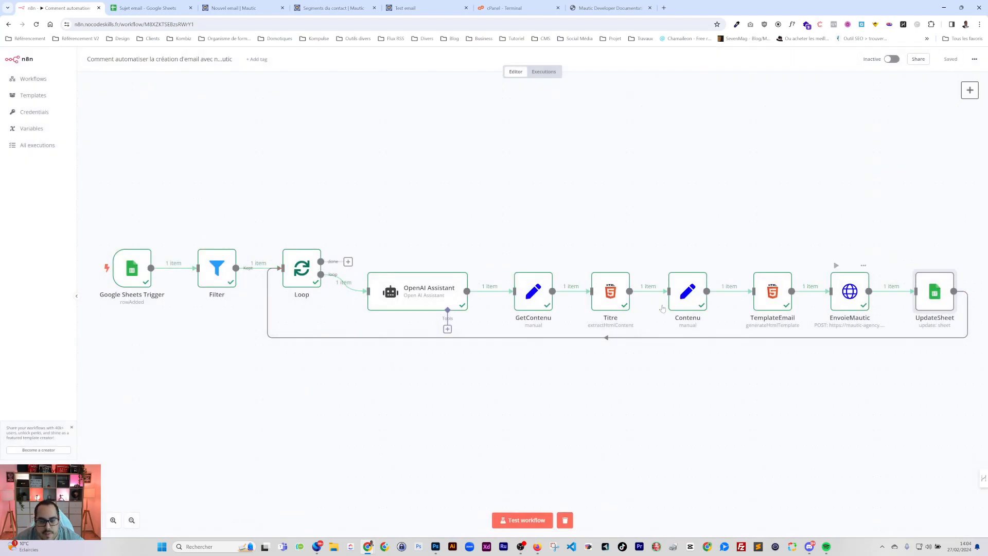
Map UpdateSheet columns manually, fill Objet with Titre's title, and remove the Segment column
{"action": "double_click", "coordinate": [935, 292]}
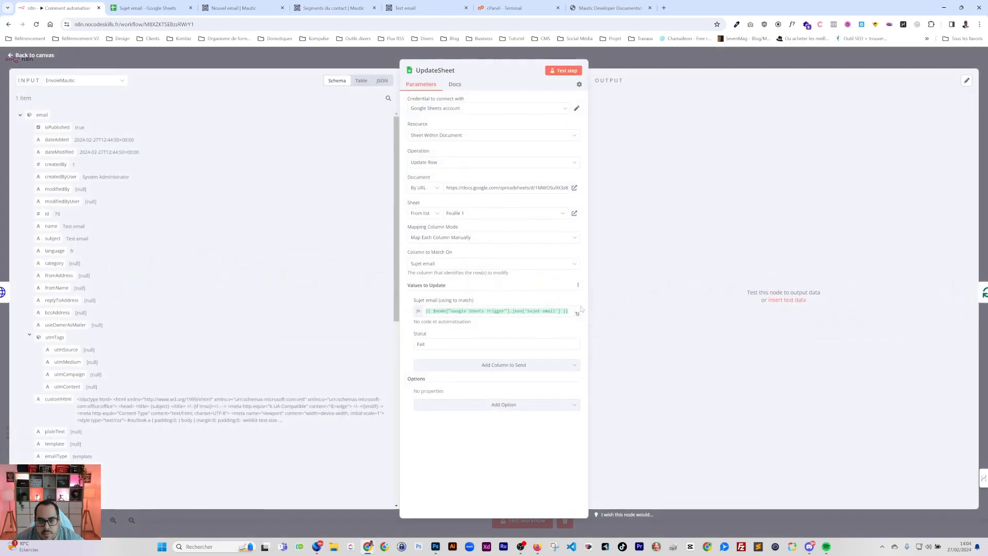
{"action": "left_click", "coordinate": [429, 240]}
{"action": "left_click", "coordinate": [428, 265]}
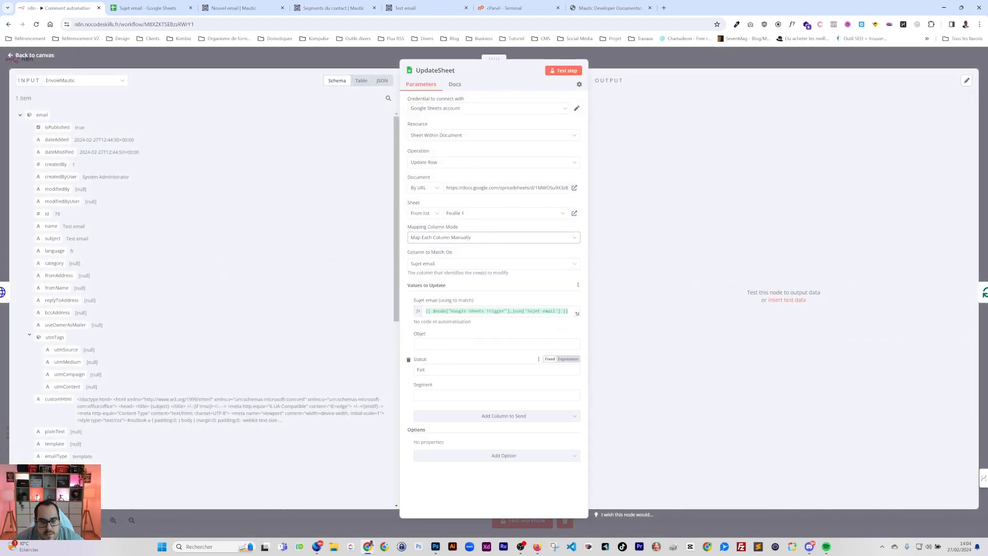
{"action": "left_click", "coordinate": [446, 344]}
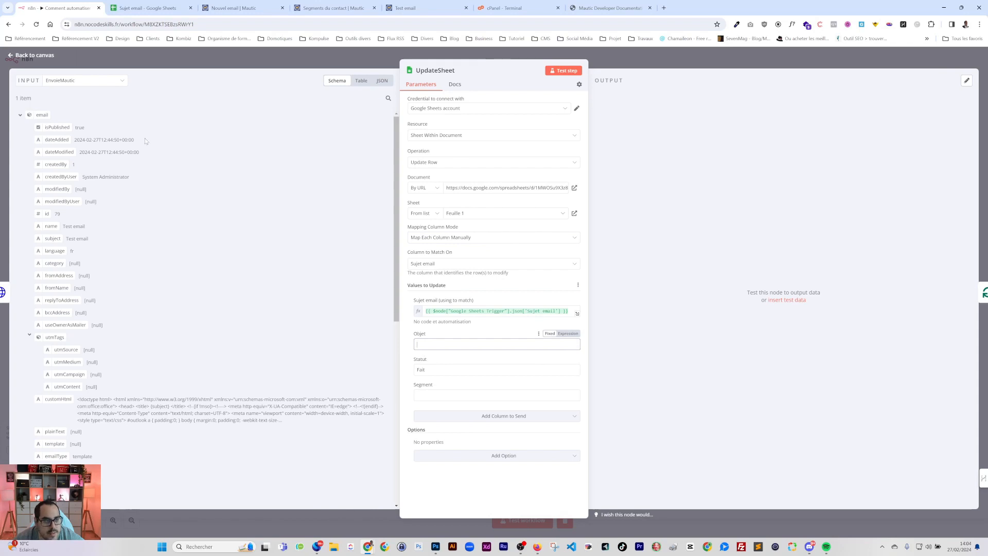
{"action": "left_click", "coordinate": [77, 79]}
{"action": "left_click", "coordinate": [57, 139]}
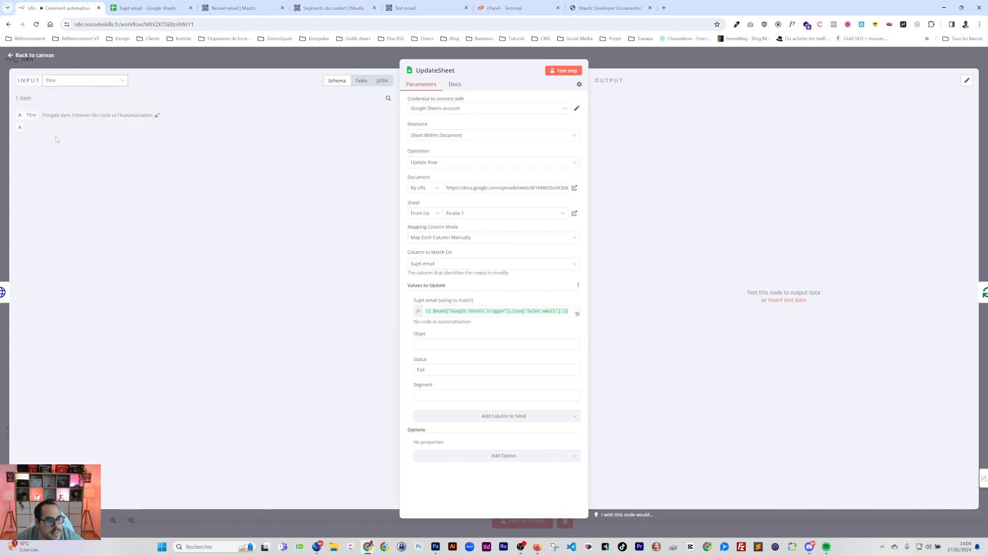
{"action": "left_click_drag", "start_coordinate": [31, 115], "coordinate": [427, 344]}
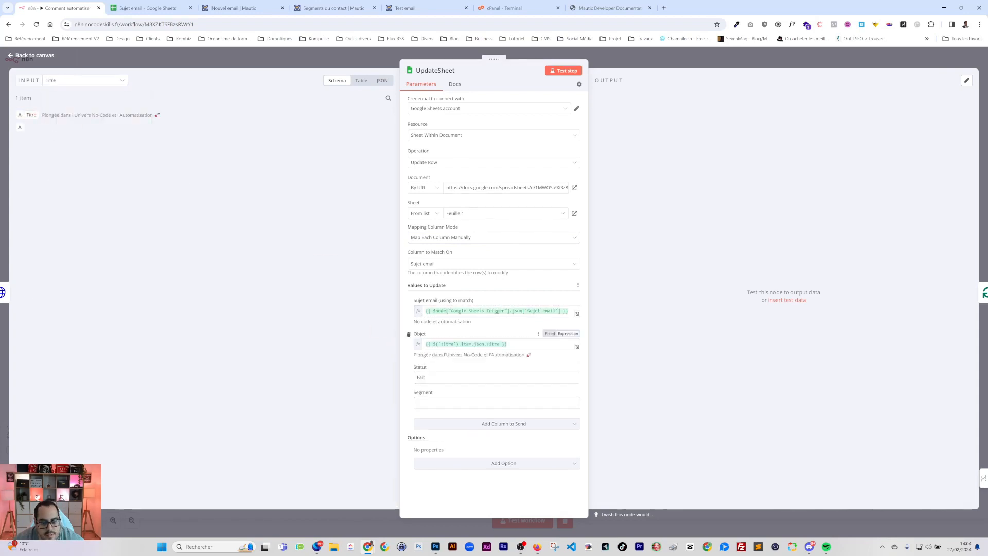
{"action": "left_click", "coordinate": [408, 392]}
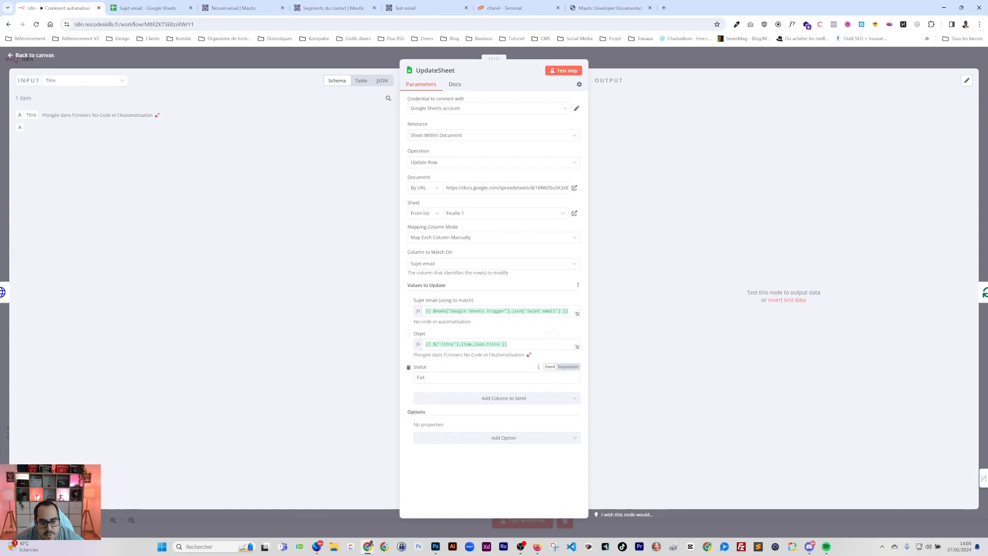
Rewrite Objet as {{ $node["Titre"].json.Titre }}, then close the node and save
{"action": "left_click", "coordinate": [438, 344]}
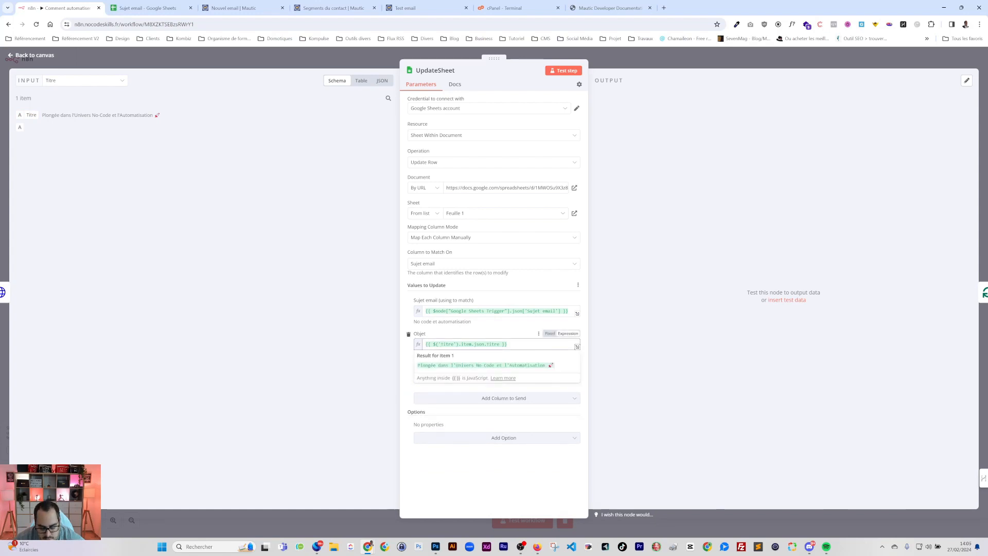
{"action": "key", "text": "BackSpace"}
{"action": "type", "text": "node"}
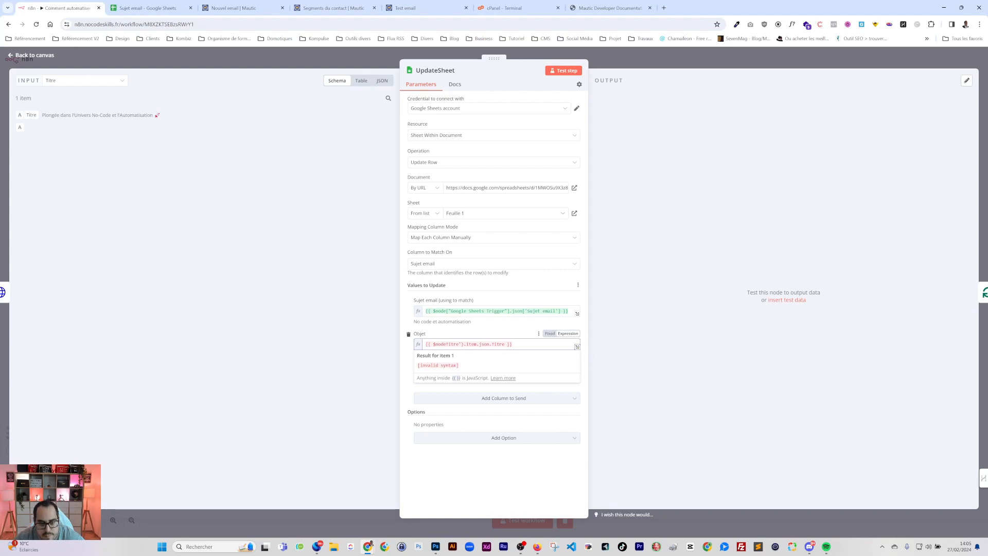
{"action": "type", "text": "[\""}
{"action": "key", "text": "BackSpace"}
{"action": "key", "text": "BackSpace"}
{"action": "type", "text": "\"]"}
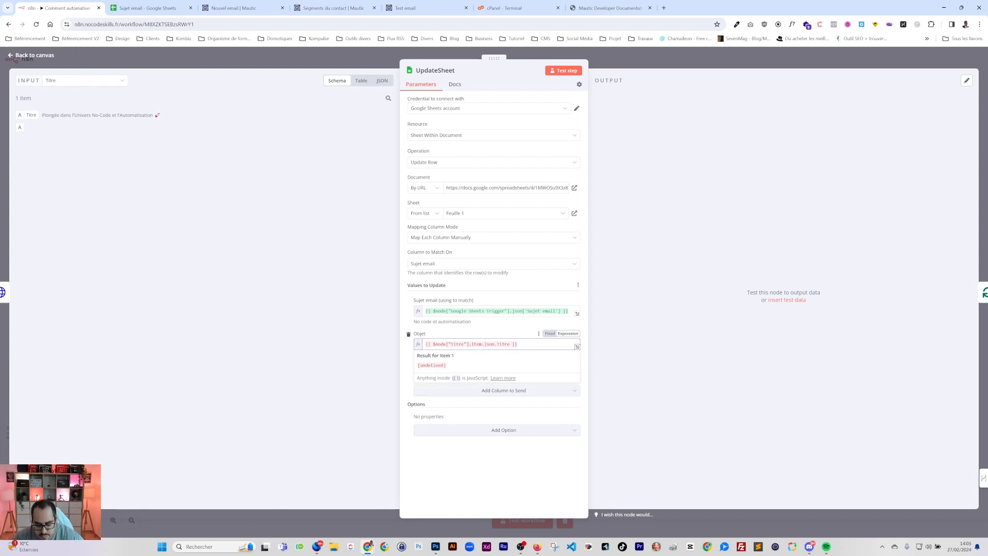
{"action": "key", "text": "Delete"}
{"action": "key", "text": "Delete"}
{"action": "key", "text": "Delete"}
{"action": "key", "text": "Delete"}
{"action": "key", "text": "Delete"}
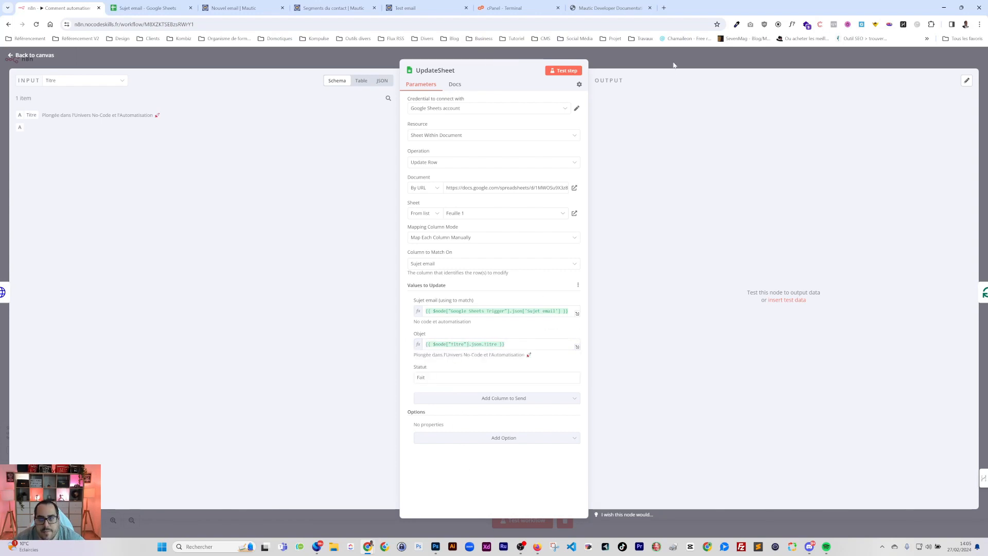
{"action": "key", "text": "Escape"}
{"action": "key", "text": "ctrl+s"}
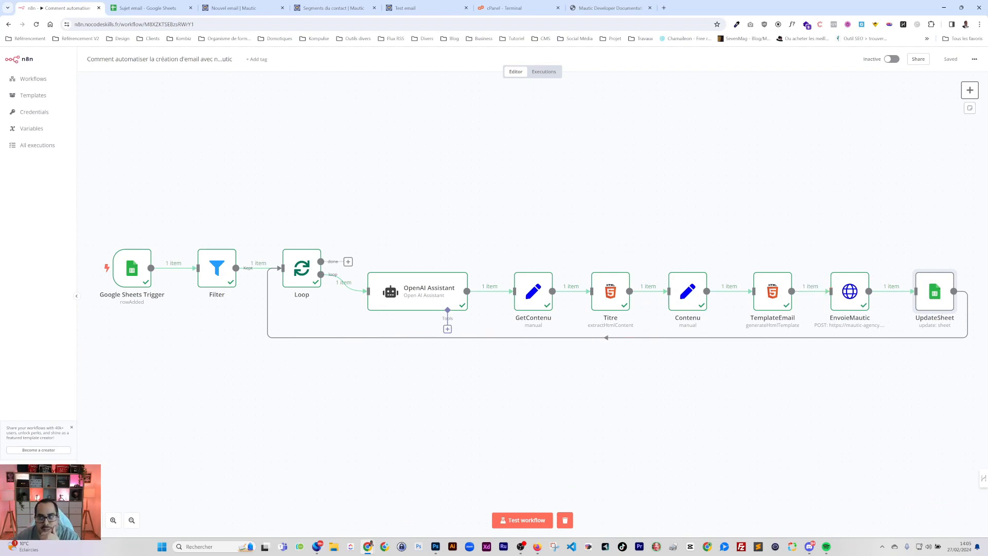
Launch a full test run of the workflow and check the topics spreadsheet meanwhile
{"action": "left_click", "coordinate": [524, 519]}
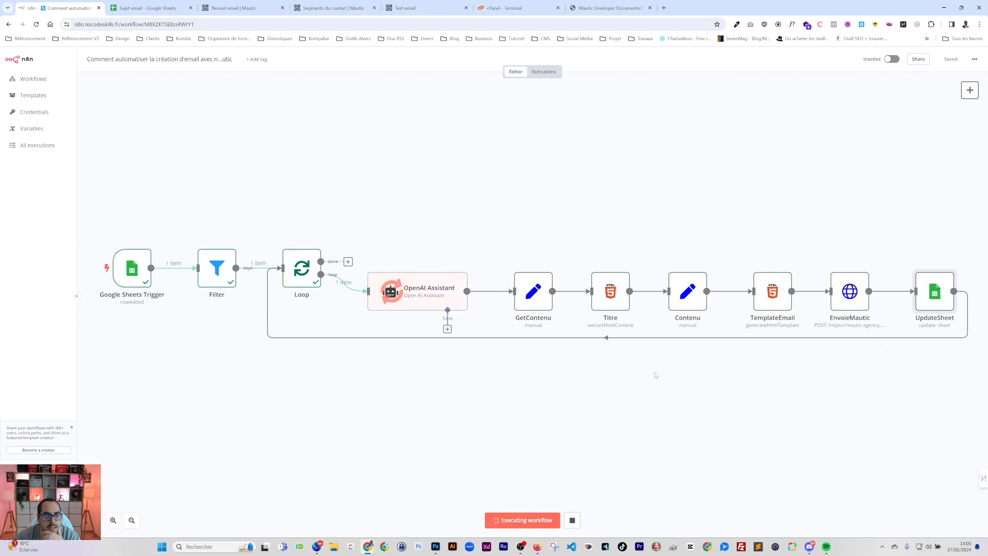
{"action": "left_click", "coordinate": [148, 7]}
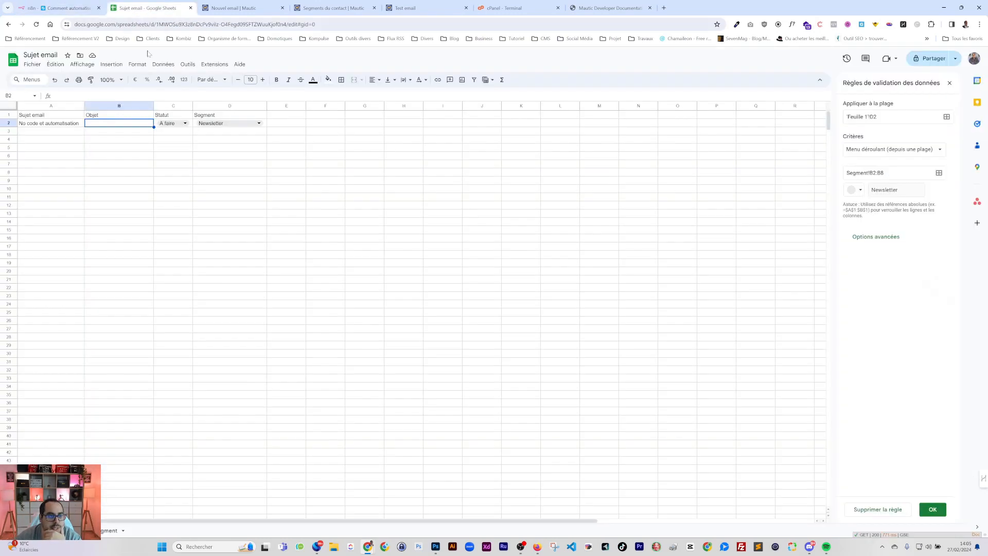
{"action": "left_click", "coordinate": [64, 8]}
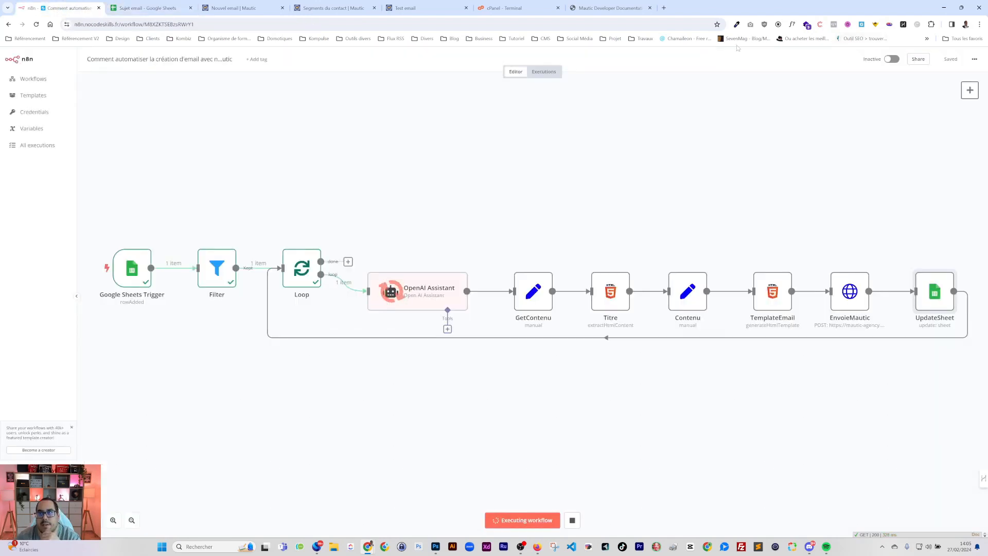
Set EnvoieMautic's lists value to the trigger's Segment wrapped in [ ], then test the step
{"action": "double_click", "coordinate": [850, 296]}
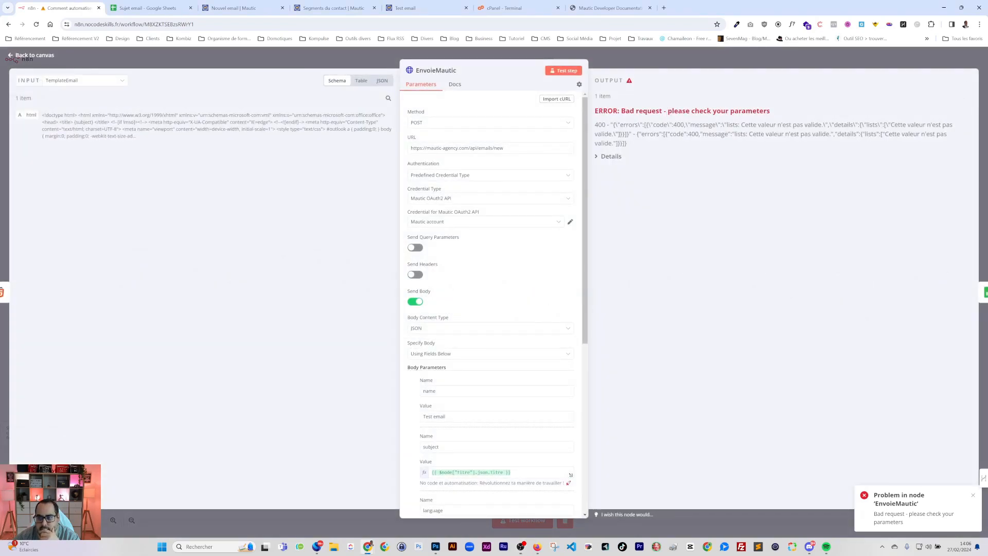
{"action": "scroll", "coordinate": [586, 288], "scroll_direction": "down", "scroll_amount": 6}
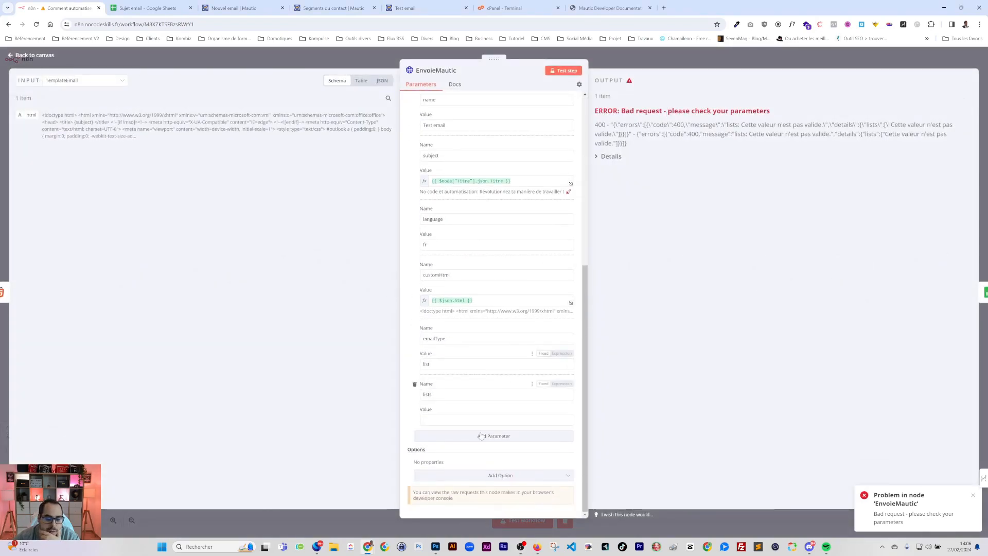
{"action": "left_click", "coordinate": [458, 418]}
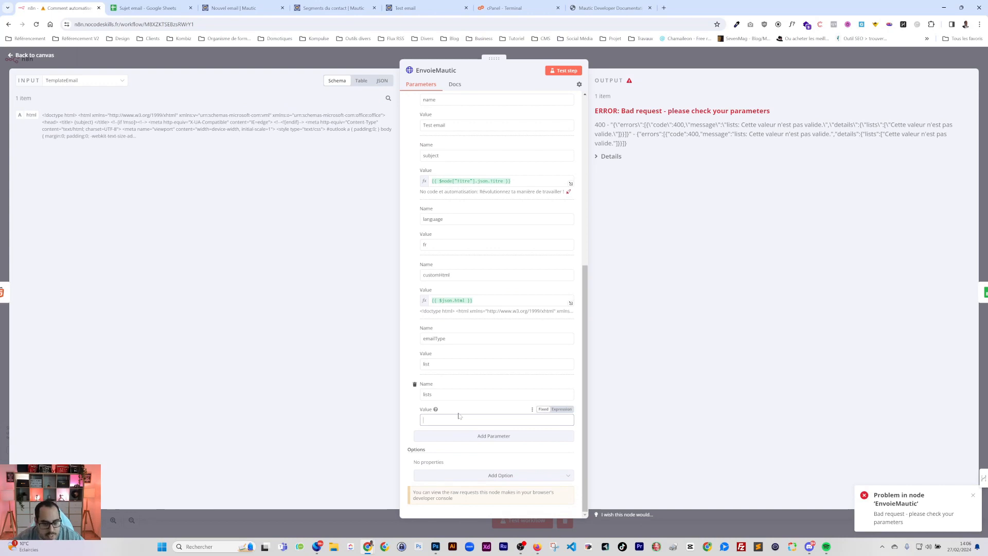
{"action": "left_click", "coordinate": [88, 83]}
{"action": "scroll", "coordinate": [77, 185], "scroll_direction": "down", "scroll_amount": 3}
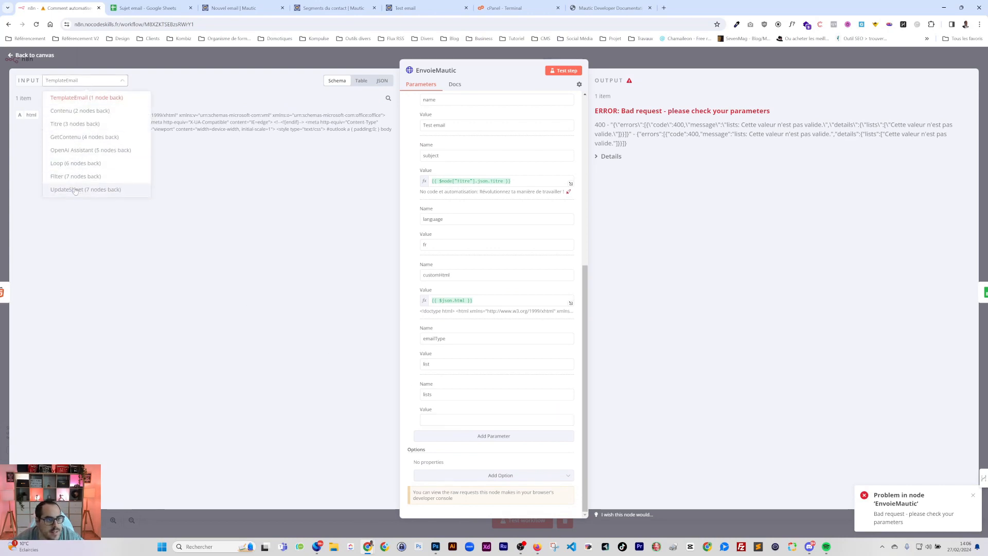
{"action": "left_click", "coordinate": [75, 189]}
{"action": "left_click_drag", "start_coordinate": [44, 152], "coordinate": [463, 419]}
{"action": "left_click", "coordinate": [442, 416]}
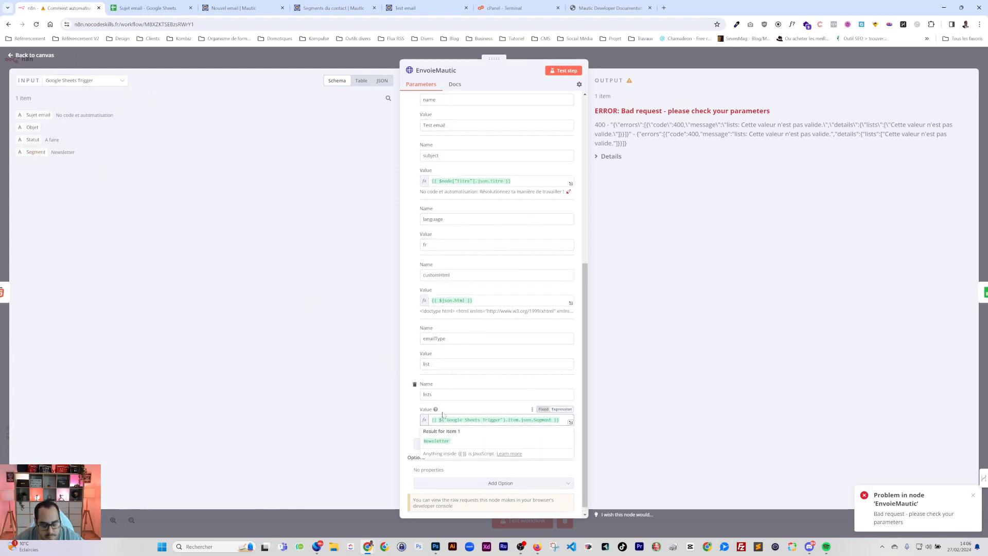
{"action": "type", "text": "["}
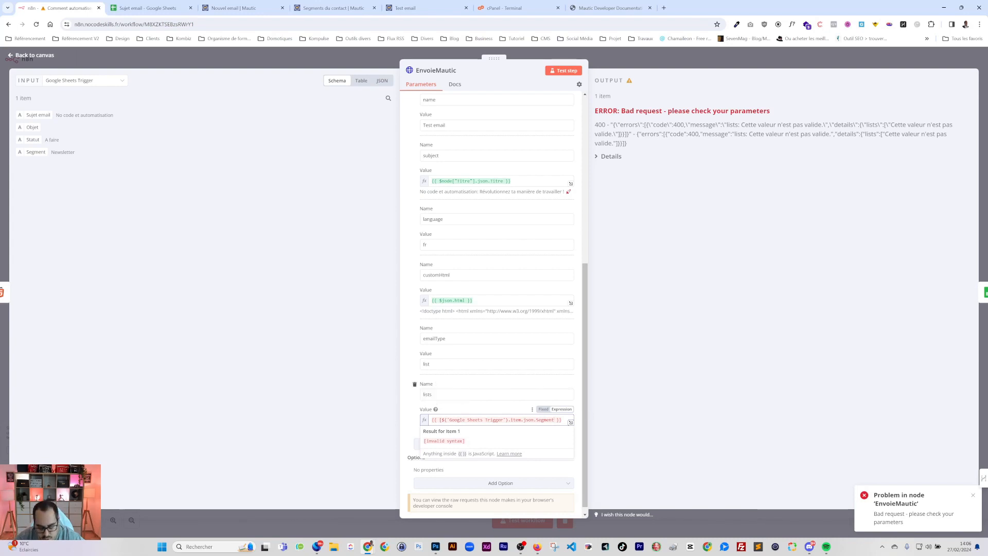
{"action": "type", "text": "]"}
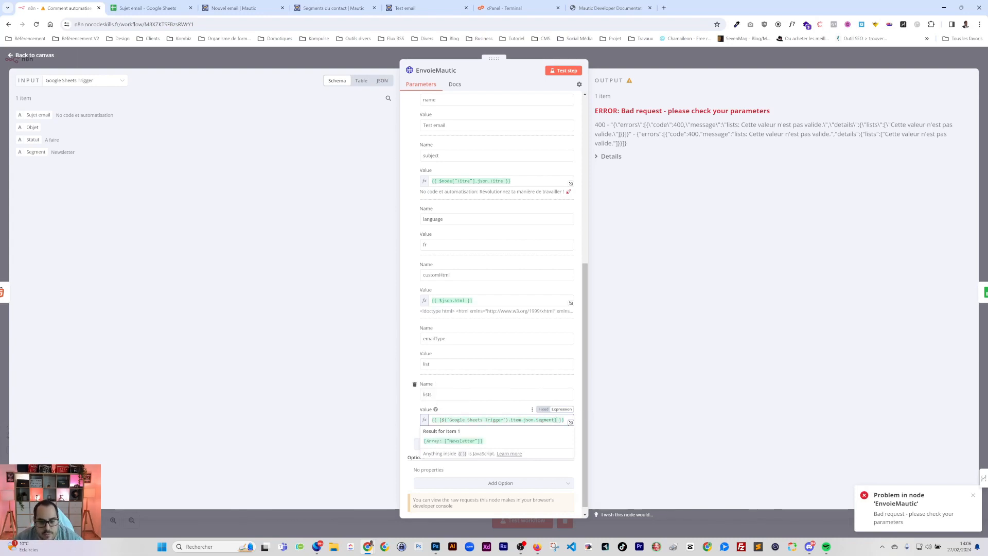
{"action": "left_click", "coordinate": [413, 416]}
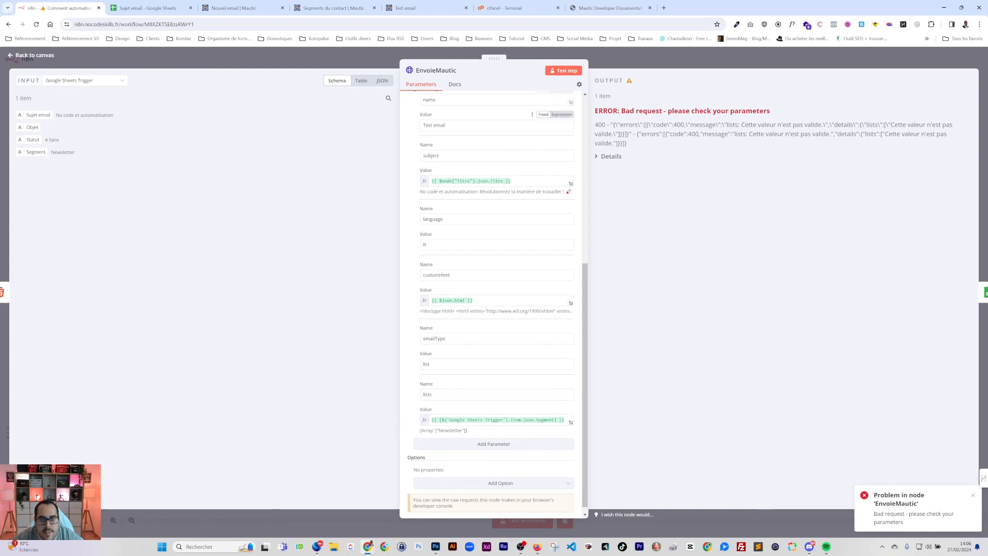
{"action": "left_click", "coordinate": [566, 71]}
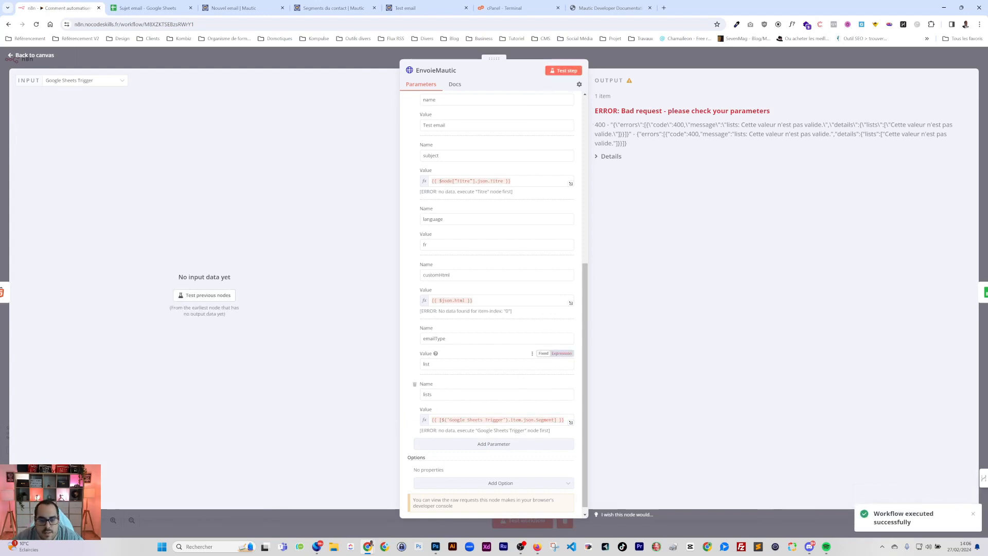
{"action": "left_click", "coordinate": [674, 61]}
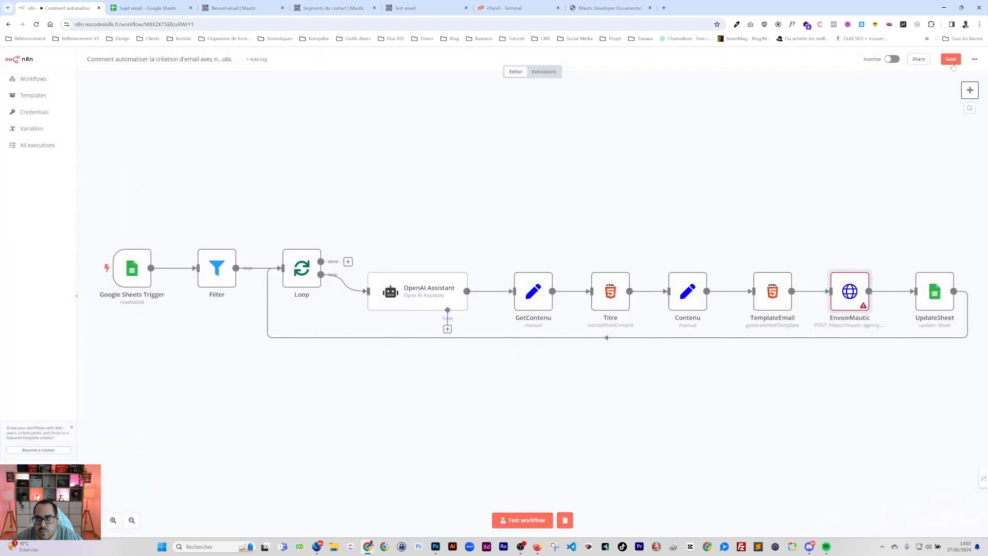
Save, rerun the full workflow, and open EnvoieMautic to read its no-list-selected 400 error
{"action": "key", "text": "ctrl+s"}
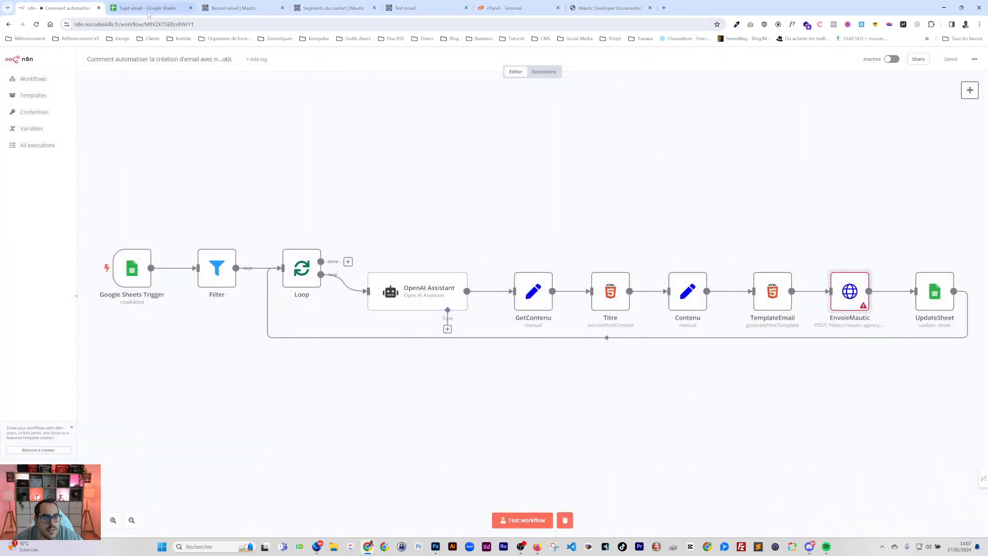
{"action": "left_click", "coordinate": [148, 8]}
{"action": "left_click", "coordinate": [67, 8]}
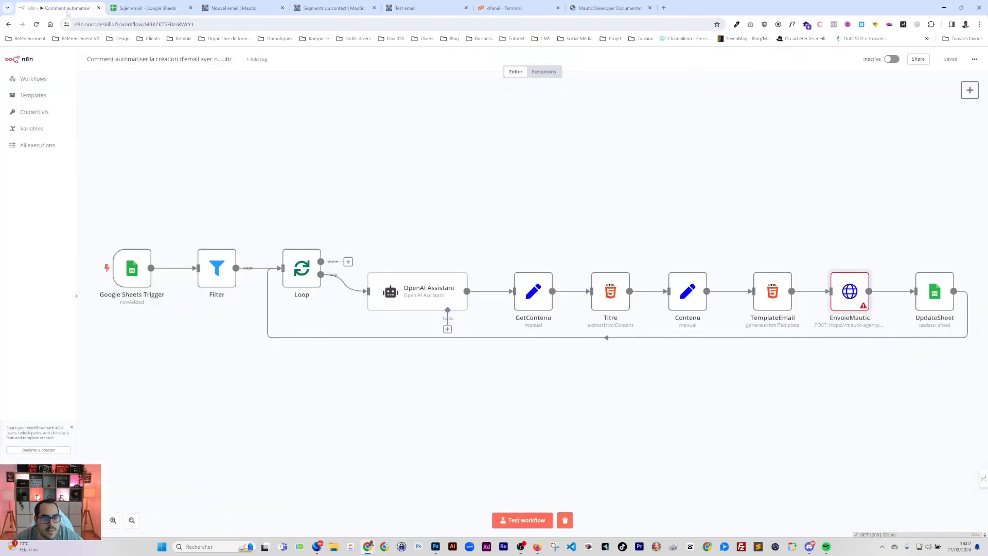
{"action": "left_click", "coordinate": [525, 519]}
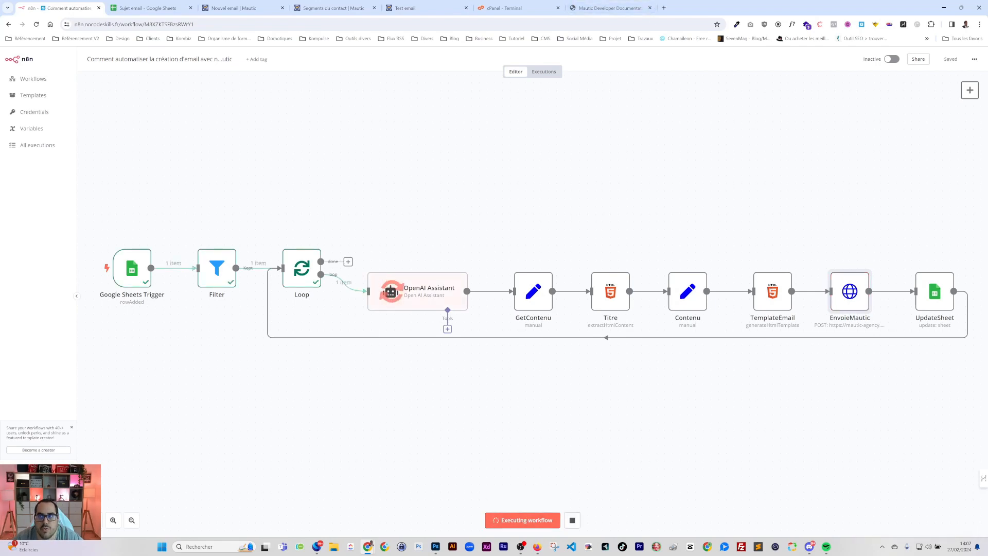
{"action": "double_click", "coordinate": [851, 295]}
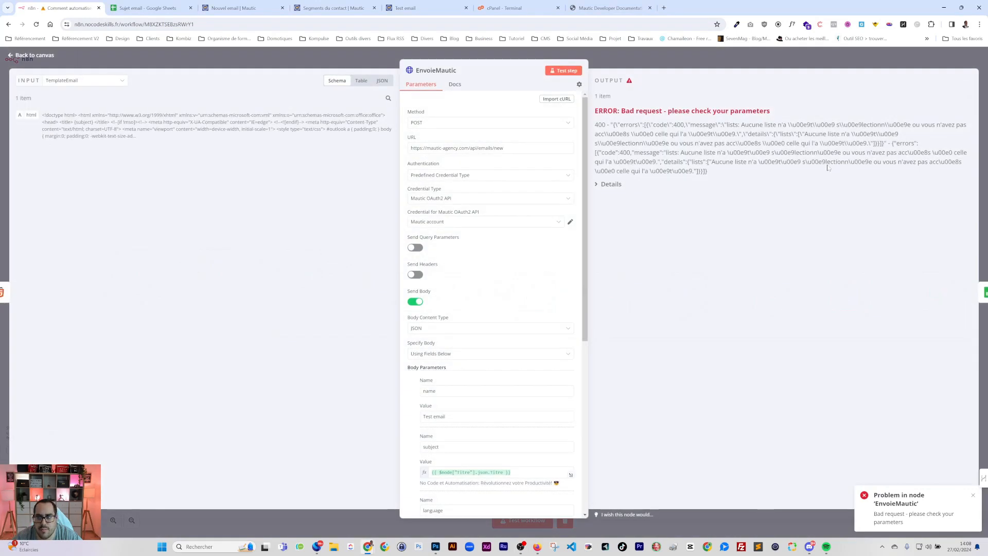
{"action": "scroll", "coordinate": [477, 429], "scroll_direction": "down", "scroll_amount": 6}
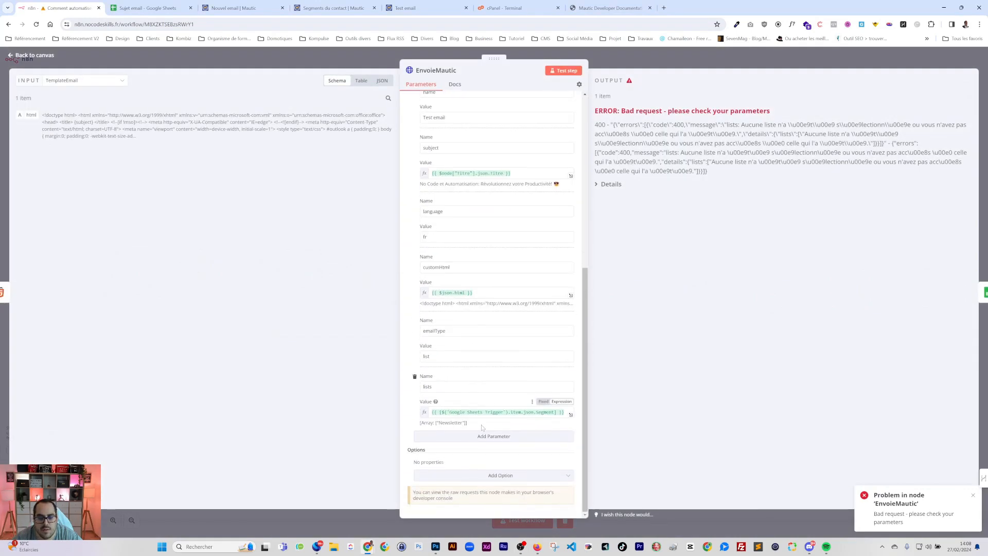
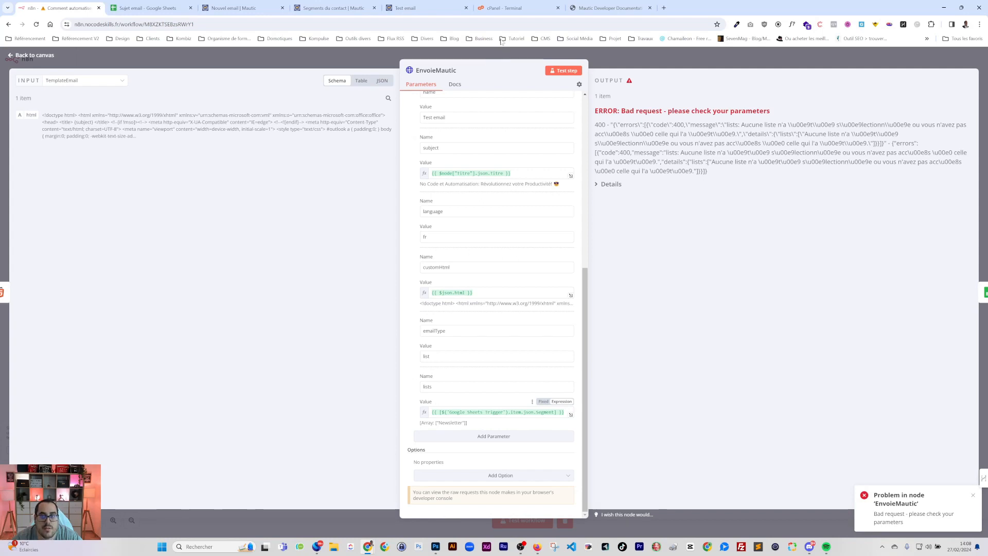
Read the lists parameter in Mautic's Create Email API documentation
{"action": "left_click", "coordinate": [610, 8]}
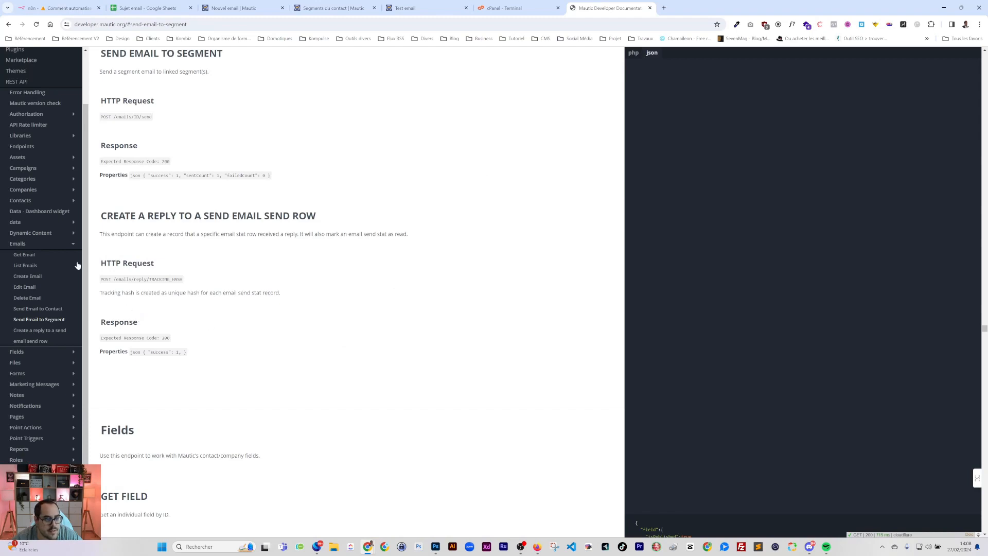
{"action": "left_click", "coordinate": [21, 264]}
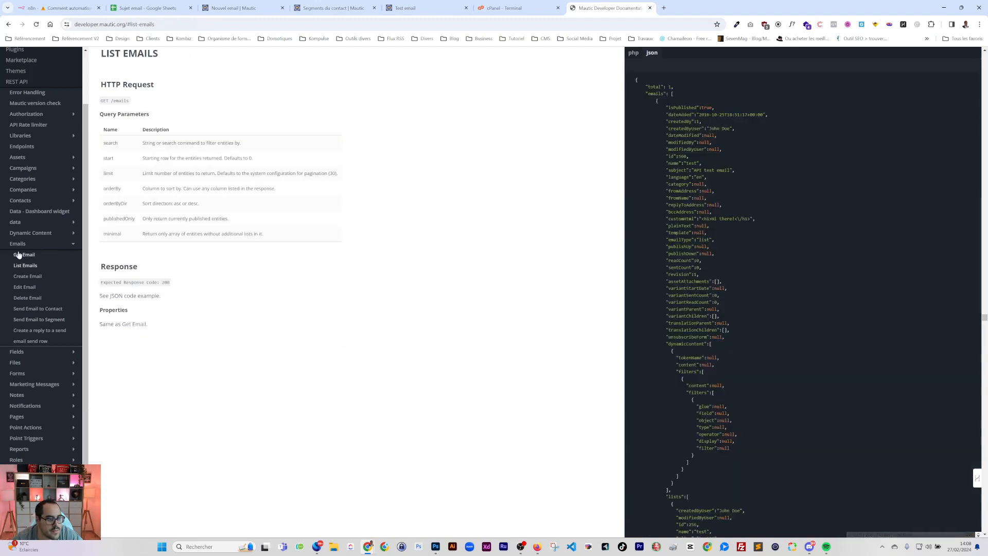
{"action": "left_click", "coordinate": [41, 278]}
{"action": "scroll", "coordinate": [206, 282], "scroll_direction": "down", "scroll_amount": 6}
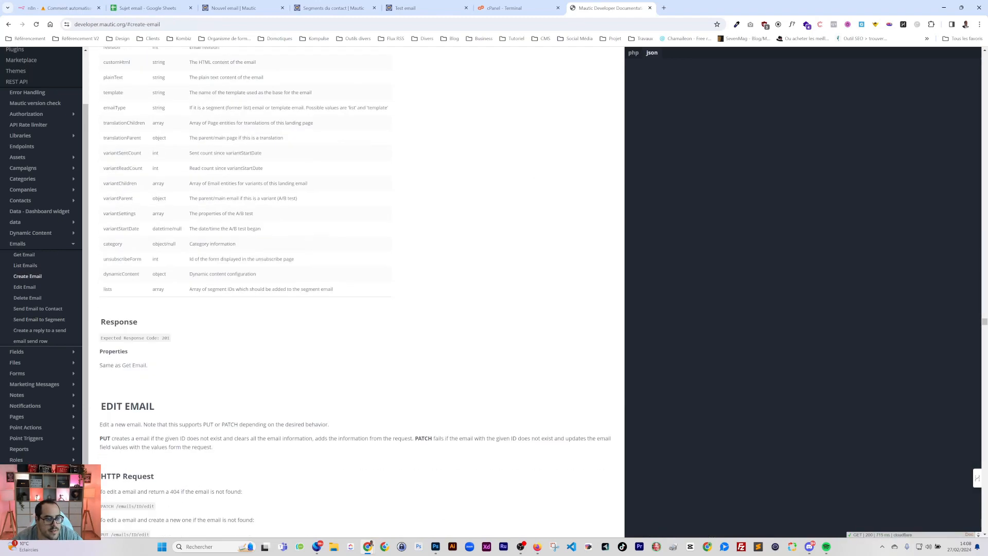
{"action": "double_click", "coordinate": [217, 289]}
Bring up the Sujet email spreadsheet's Segment dropdown rule drawn from Segment!B2:B8
{"action": "left_click", "coordinate": [64, 8]}
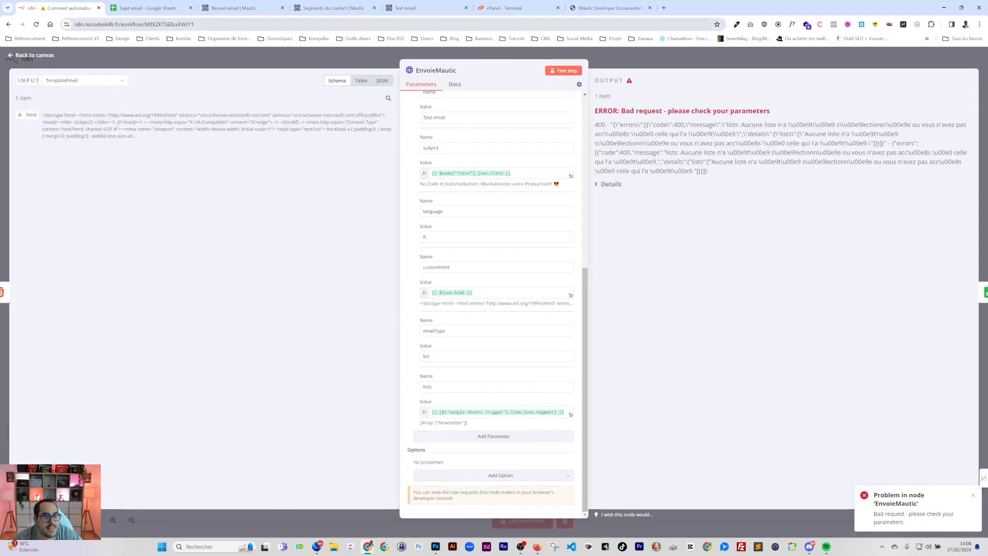
{"action": "left_click", "coordinate": [138, 9]}
{"action": "left_click", "coordinate": [198, 197]}
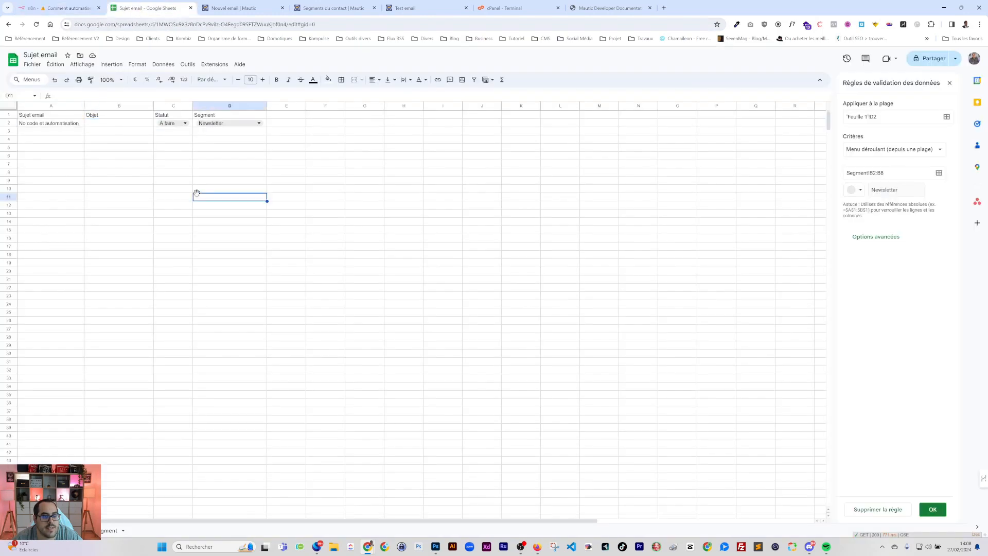
Add an 'id segment' header in E1 and an E2 RECHERCHEV of D2 on Segment!A2:B8
{"action": "left_click", "coordinate": [287, 117]}
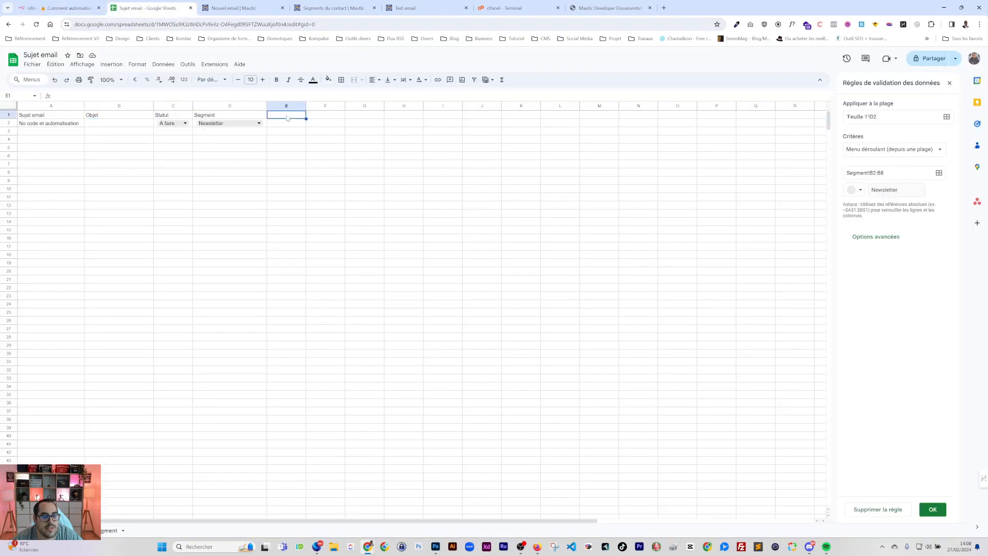
{"action": "type", "text": "id segment"}
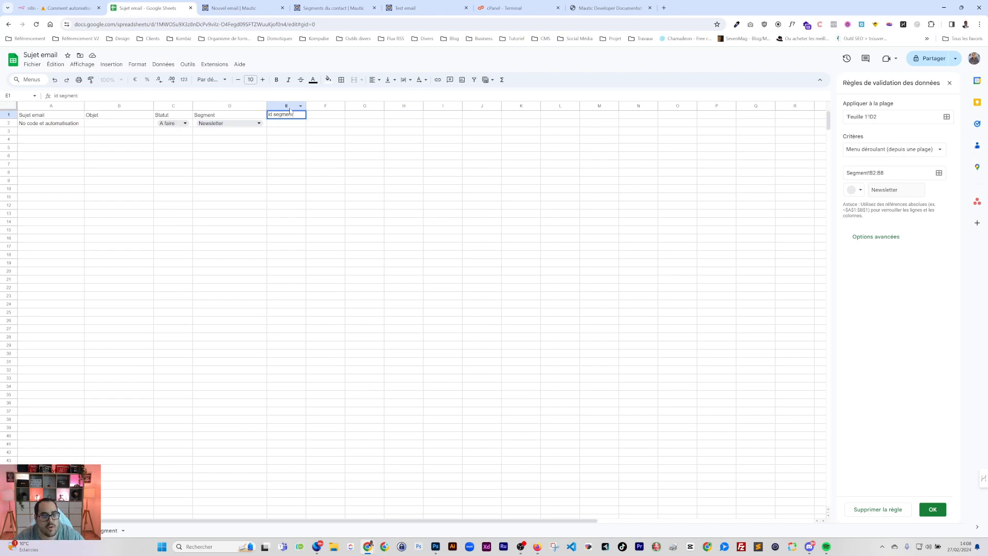
{"action": "key", "text": "Return"}
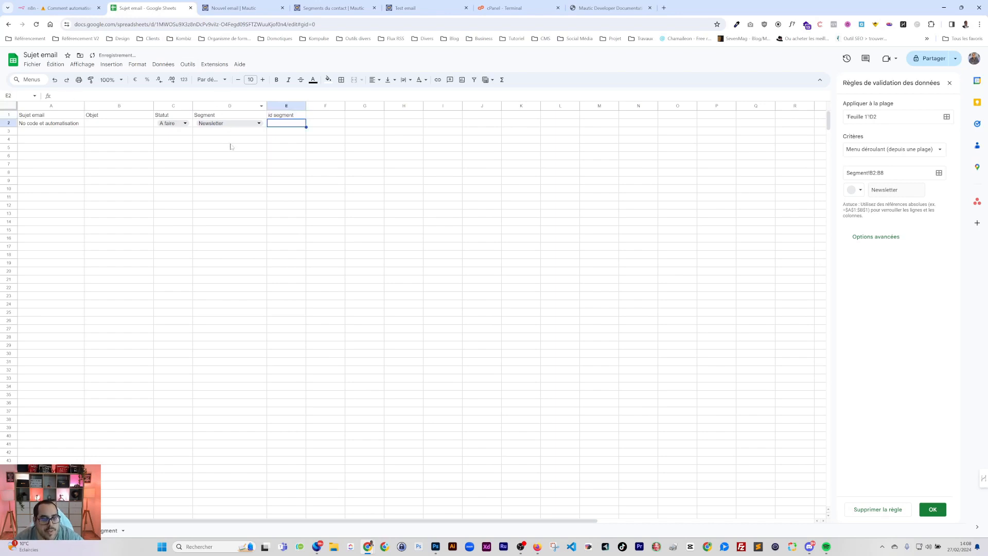
{"action": "type", "text": "="}
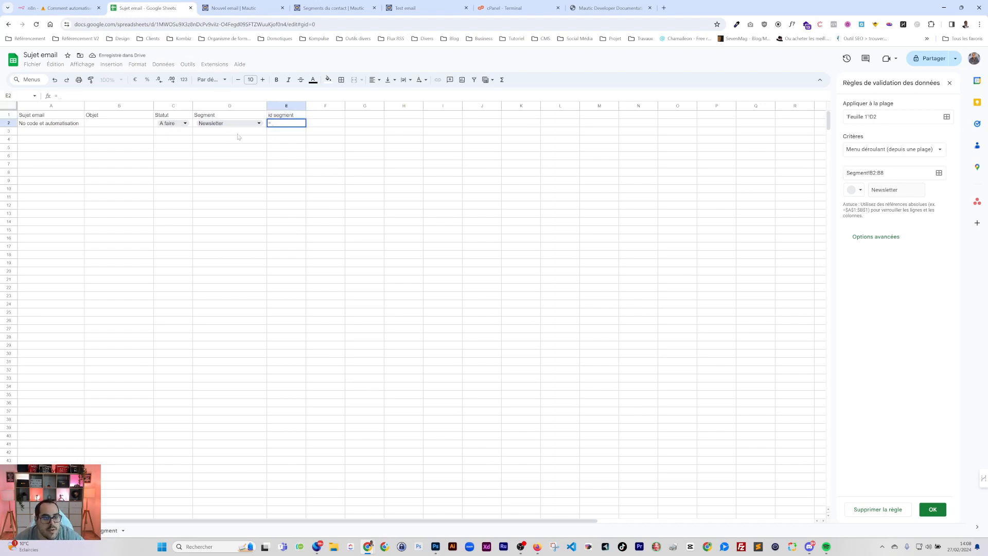
{"action": "type", "text": "RECHERCHEV("}
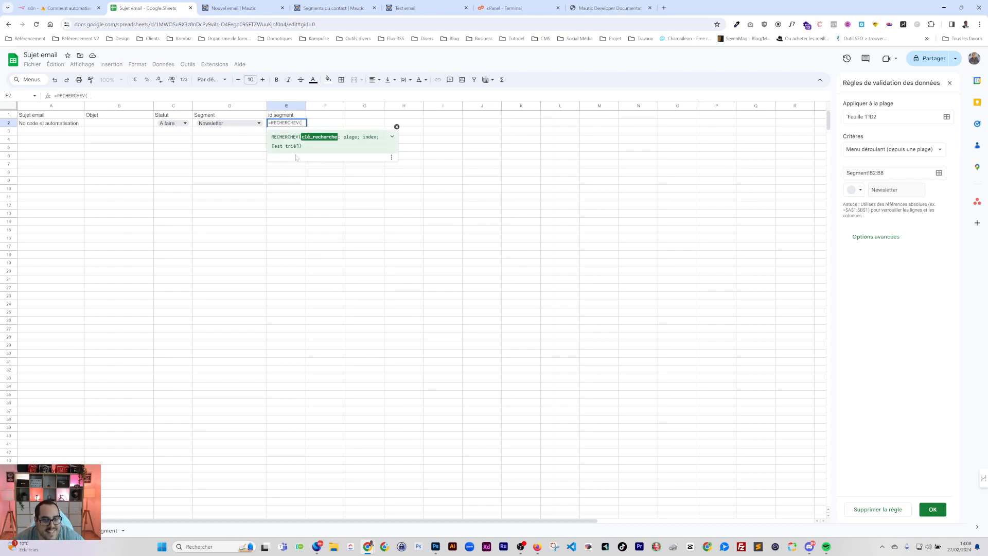
{"action": "left_click", "coordinate": [235, 125]}
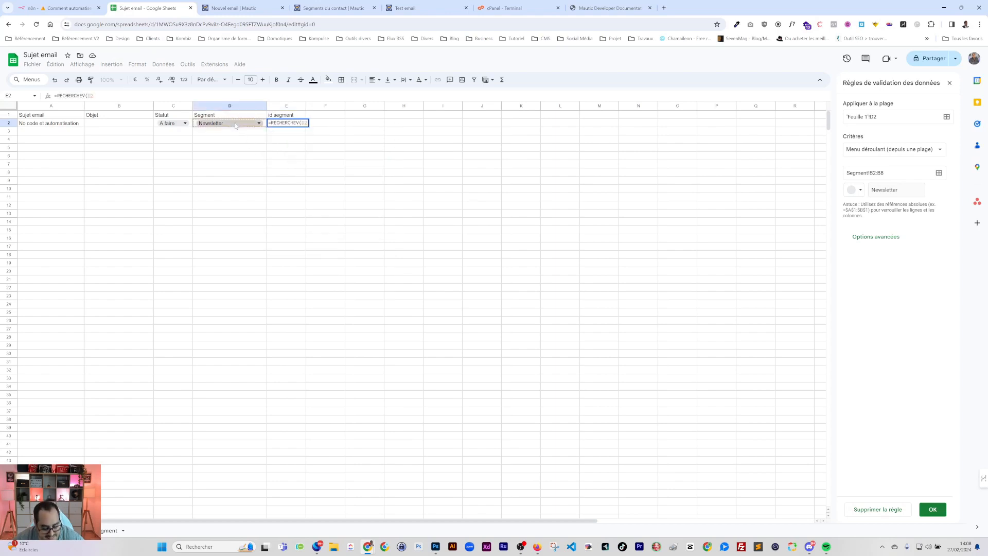
{"action": "type", "text": ";"}
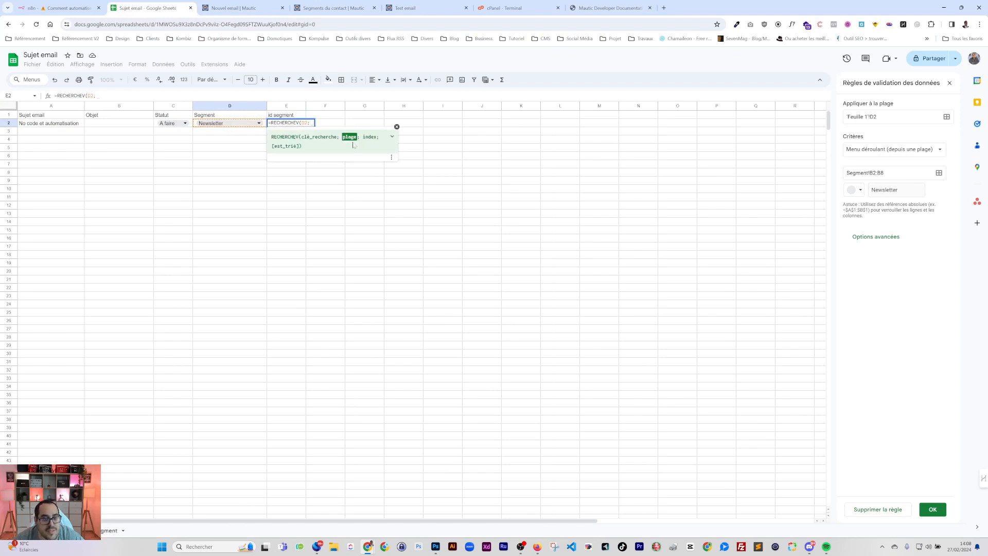
{"action": "left_click", "coordinate": [113, 531]}
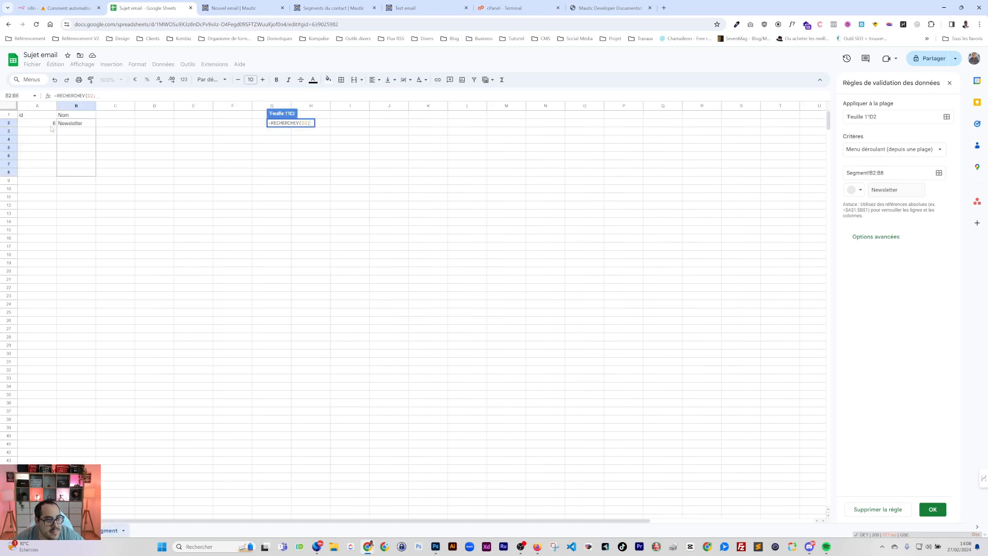
{"action": "left_click_drag", "start_coordinate": [52, 126], "coordinate": [77, 173]}
{"action": "type", "text": ";"}
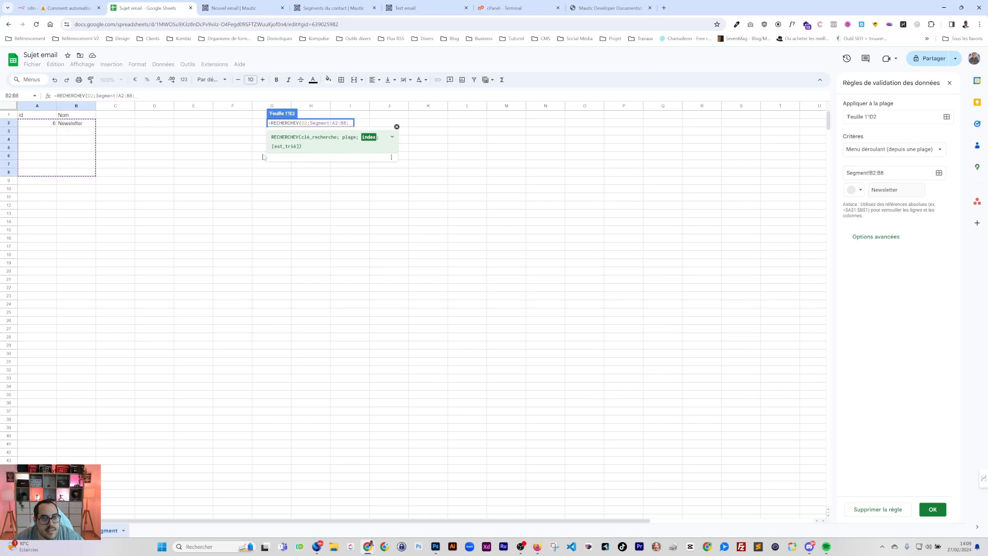
{"action": "type", "text": "1"}
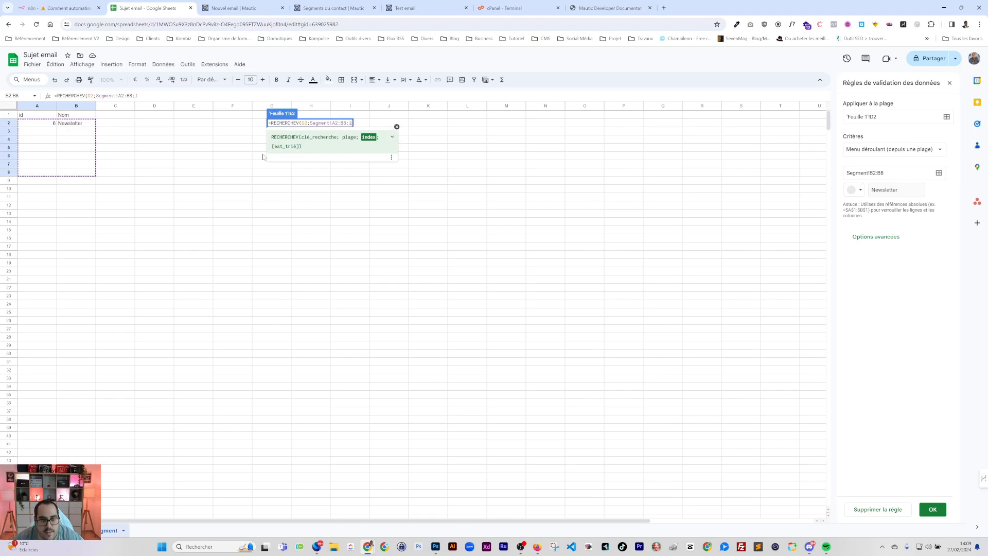
{"action": "type", "text": ";"}
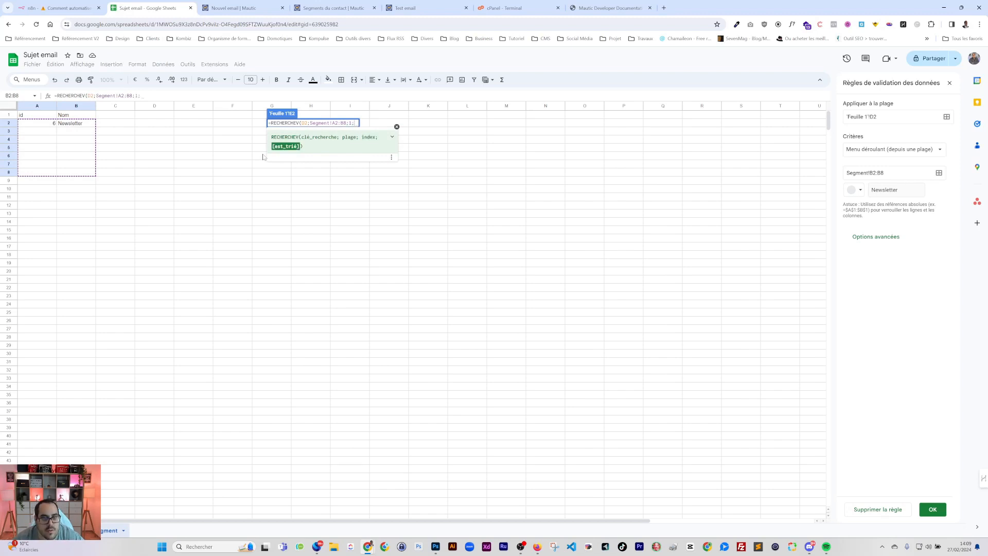
{"action": "type", "text": "false"}
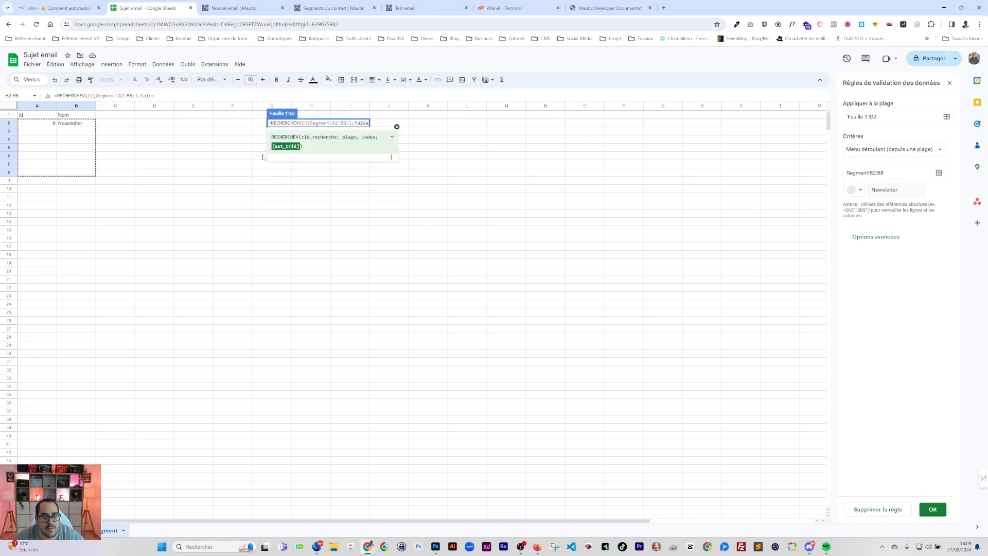
{"action": "type", "text": ")"}
{"action": "key", "text": "Return"}
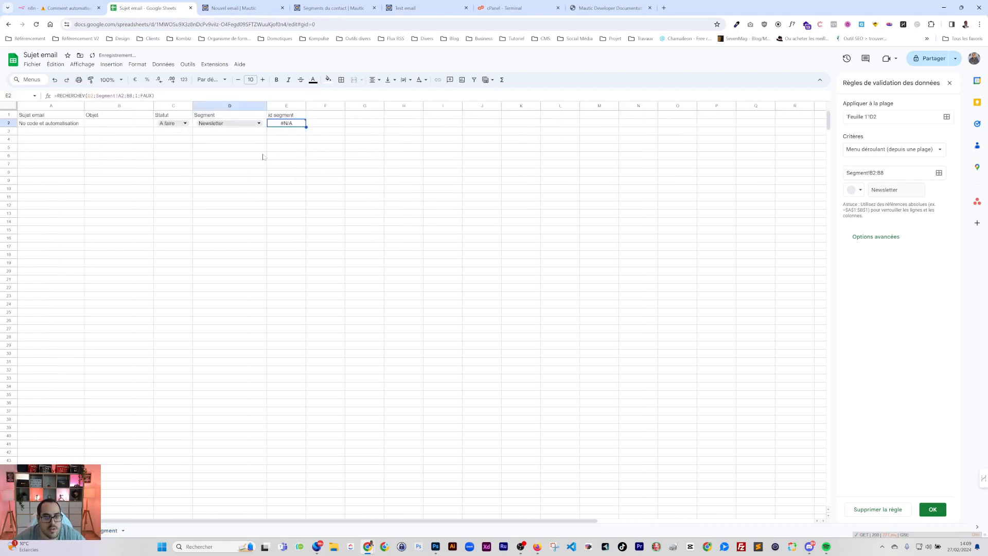
Switch the lookup's sorted argument to VRAI, then drop it; E2 still shows #N/A
{"action": "double_click", "coordinate": [146, 96]}
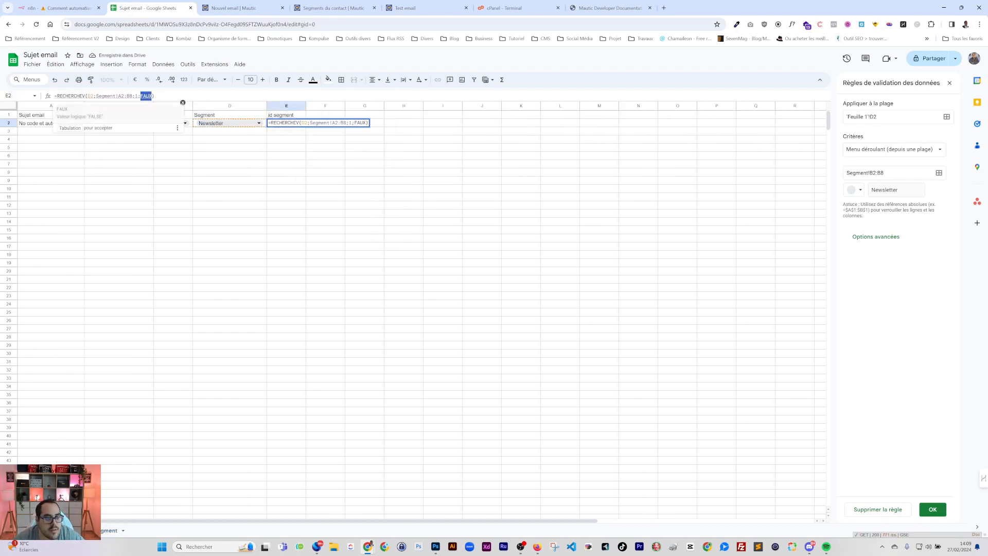
{"action": "type", "text": "vrai"}
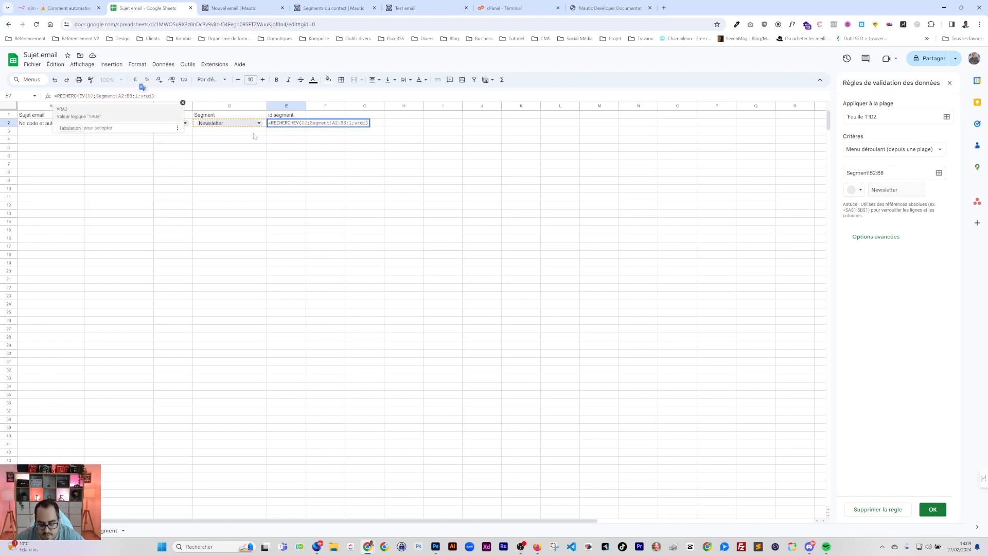
{"action": "left_click", "coordinate": [253, 163]}
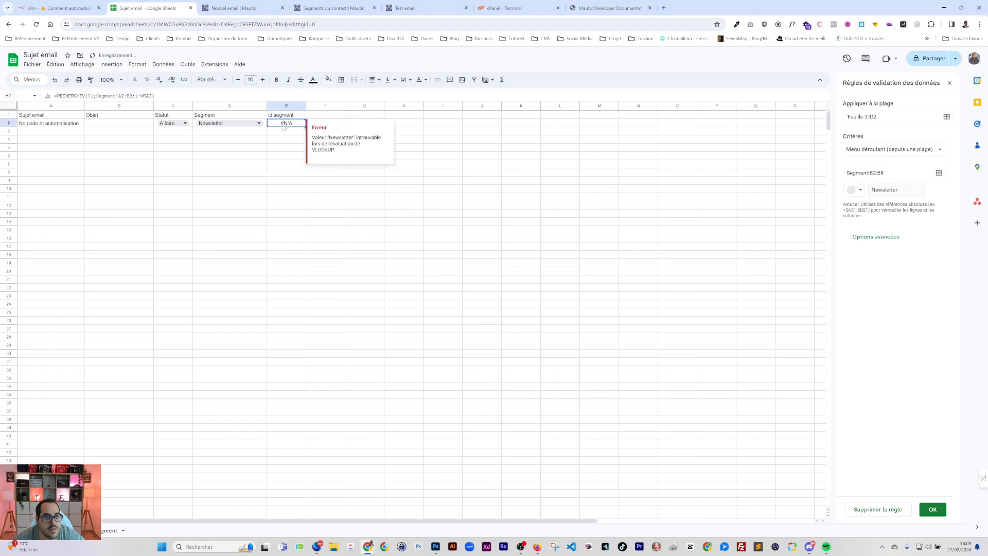
{"action": "double_click", "coordinate": [282, 124]}
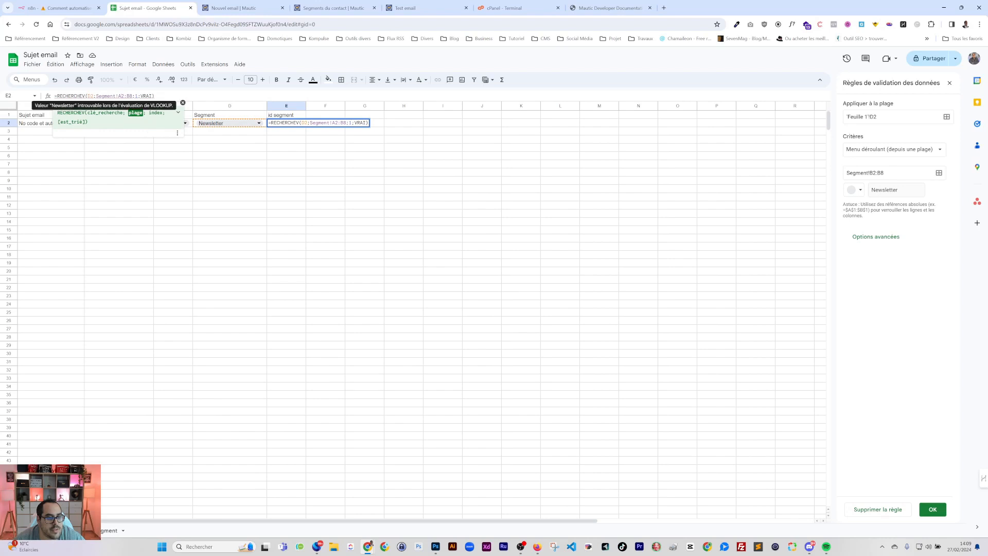
{"action": "double_click", "coordinate": [136, 96]}
{"action": "double_click", "coordinate": [146, 96]}
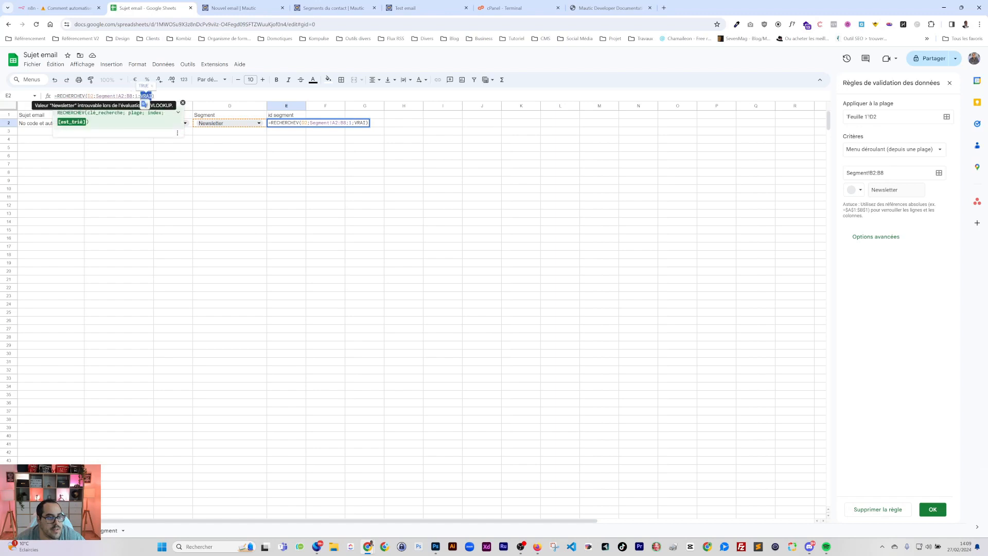
{"action": "key", "text": "BackSpace"}
{"action": "key", "text": "BackSpace"}
{"action": "key", "text": "Return"}
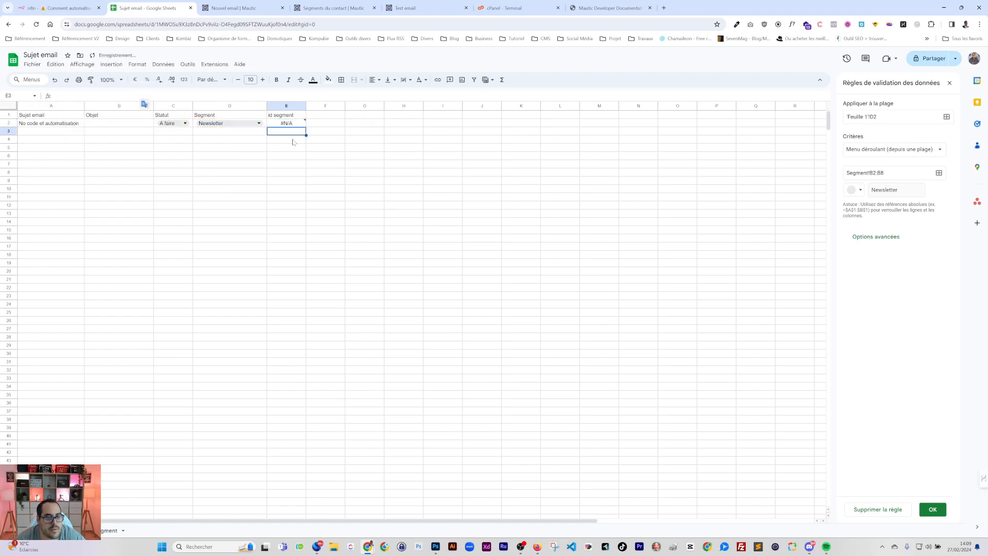
Move the Segment sheet's Nom column before id and trim E2's lookup range row limits
{"action": "left_click", "coordinate": [110, 531]}
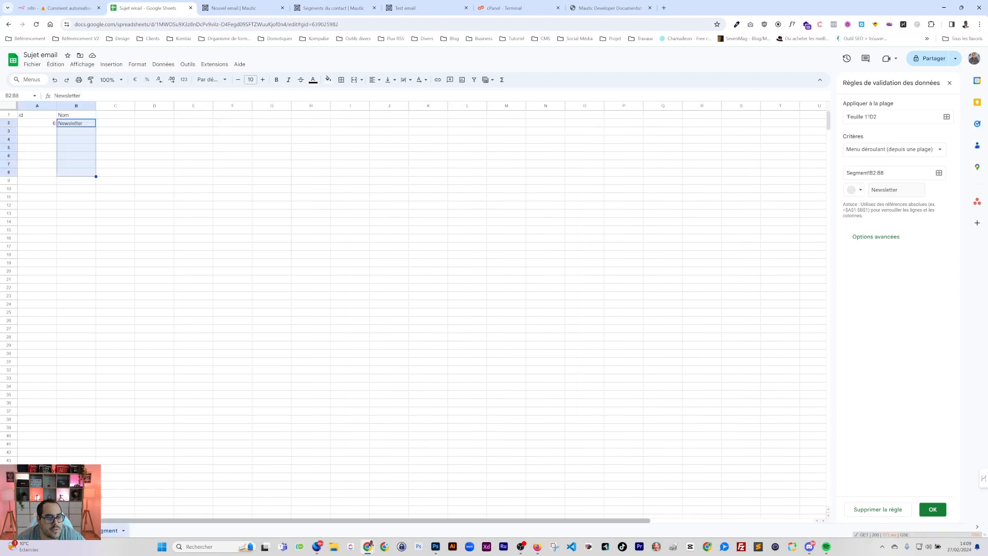
{"action": "left_click", "coordinate": [76, 105]}
{"action": "left_click_drag", "start_coordinate": [77, 105], "coordinate": [31, 105]}
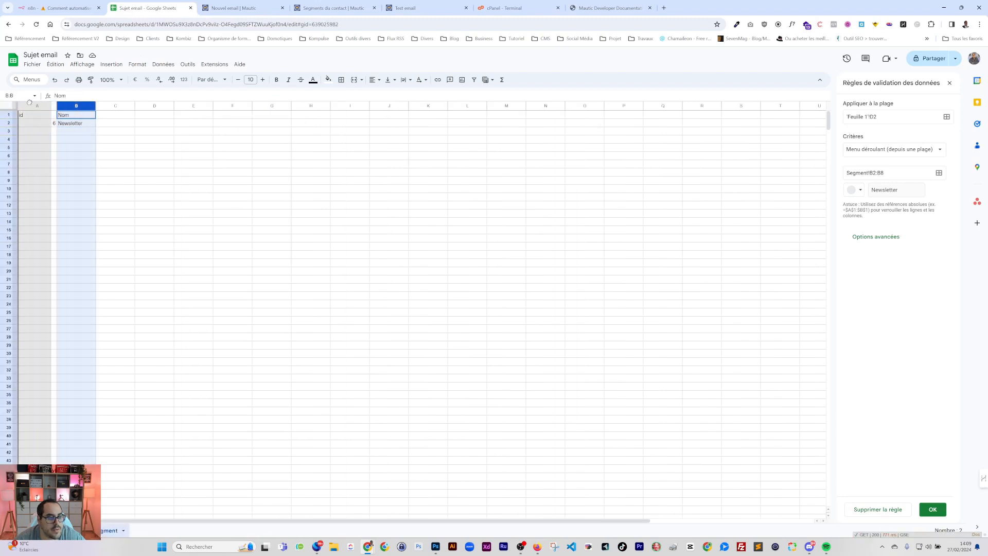
{"action": "left_click", "coordinate": [66, 530]}
{"action": "left_click", "coordinate": [296, 125]}
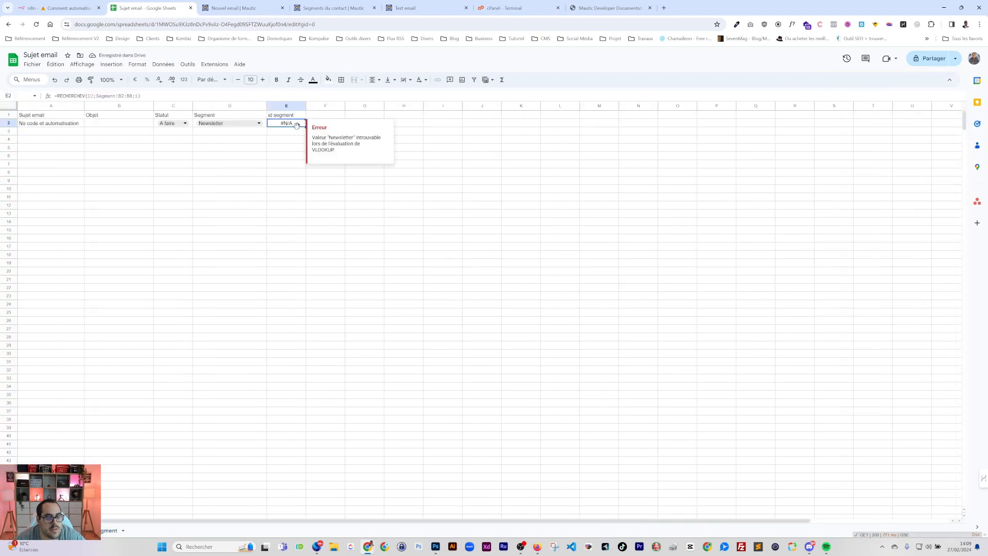
{"action": "double_click", "coordinate": [297, 125]}
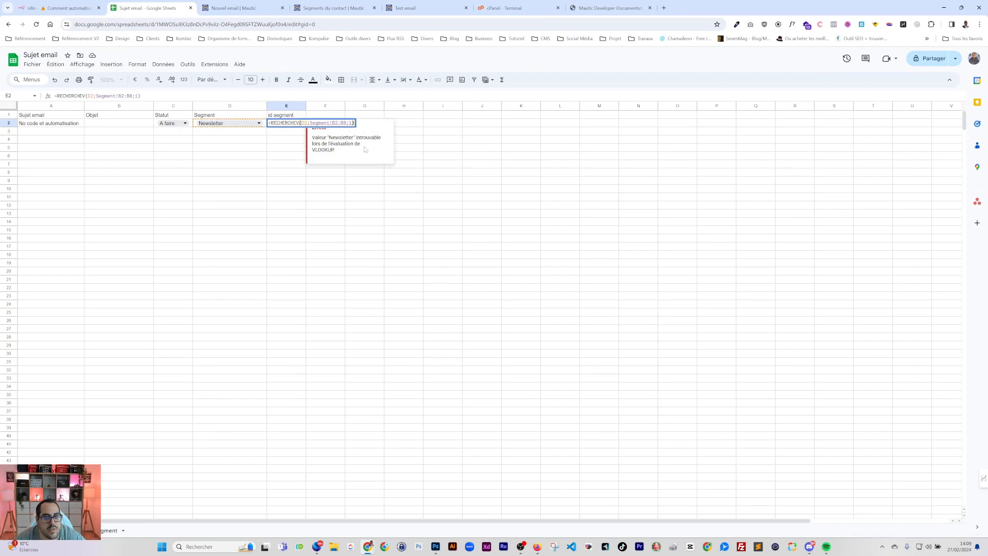
{"action": "left_click", "coordinate": [327, 123]}
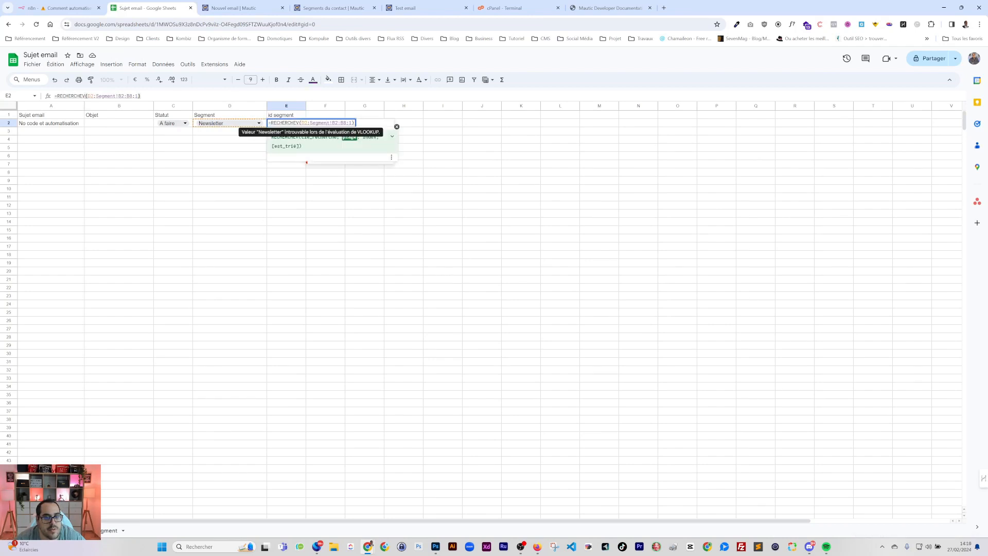
{"action": "key", "text": "BackSpace"}
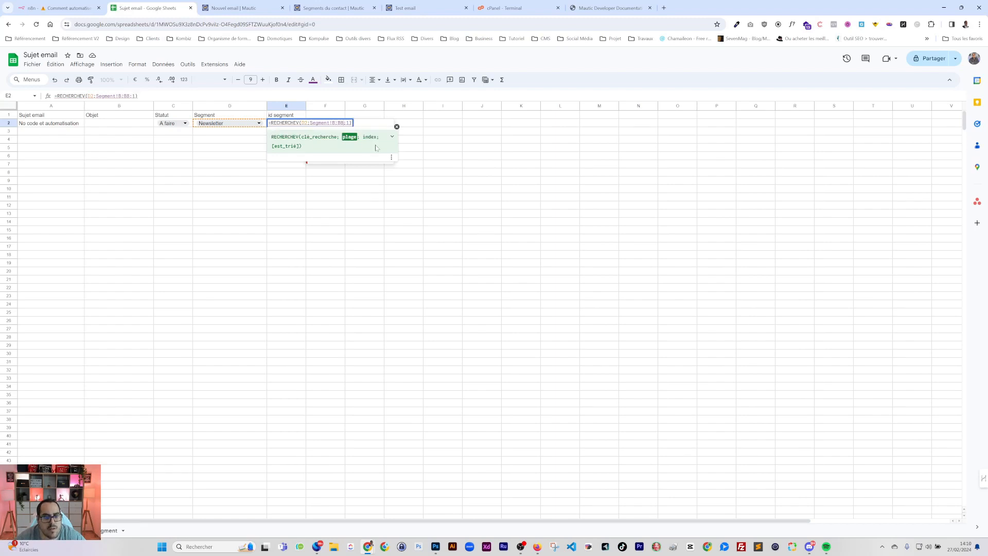
{"action": "key", "text": "BackSpace"}
{"action": "key", "text": "Return"}
{"action": "left_click", "coordinate": [277, 122]}
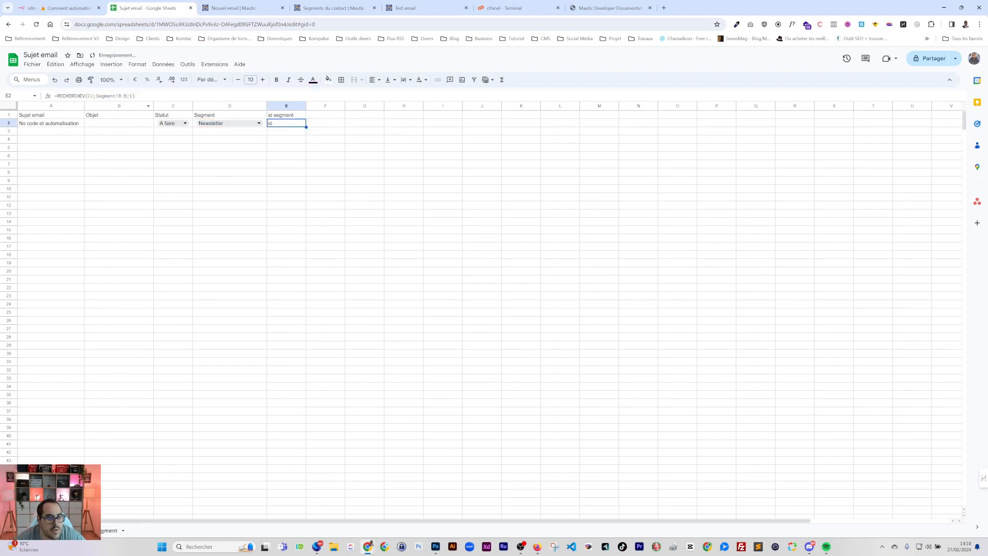
Repoint E2's lookup range to columns A:B of the Segment sheet
{"action": "left_click", "coordinate": [116, 97]}
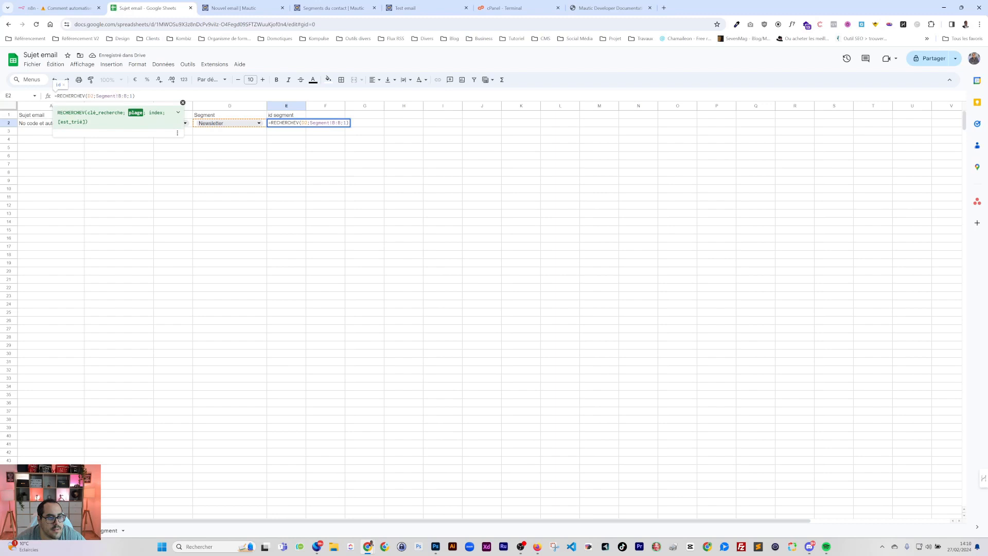
{"action": "type", "text": "2"}
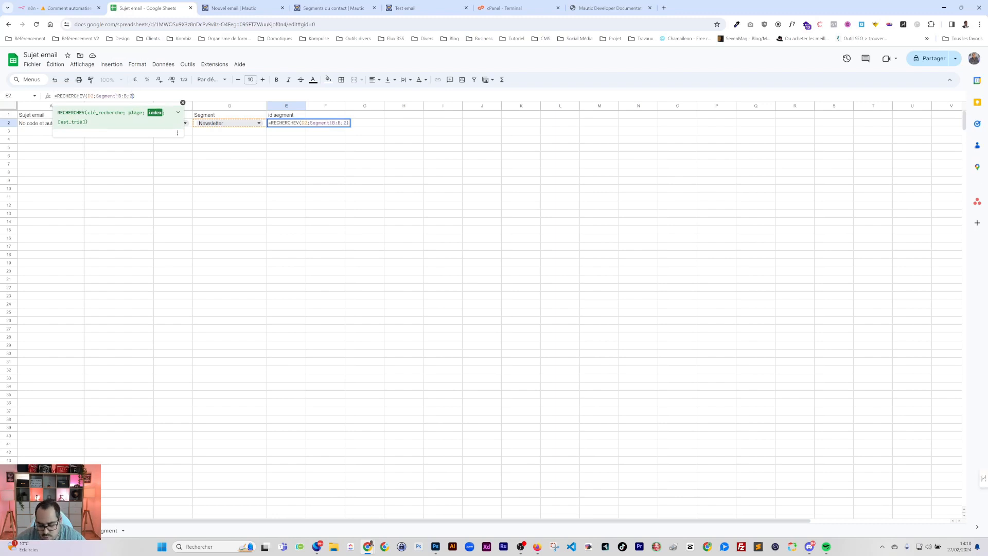
{"action": "key", "text": "Return"}
{"action": "key", "text": "Up"}
{"action": "left_click", "coordinate": [129, 96]}
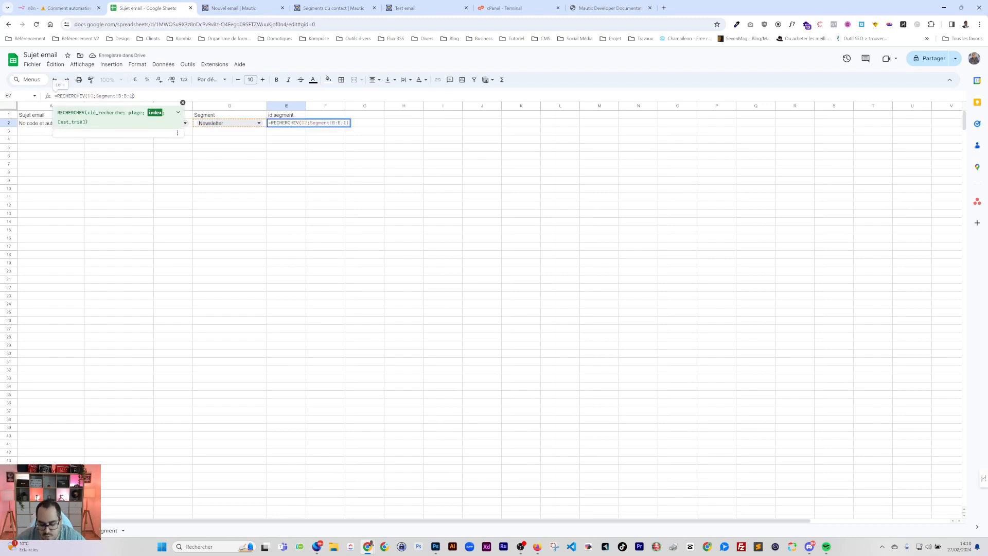
{"action": "key", "text": "Return"}
{"action": "left_click_drag", "start_coordinate": [126, 97], "coordinate": [98, 96]}
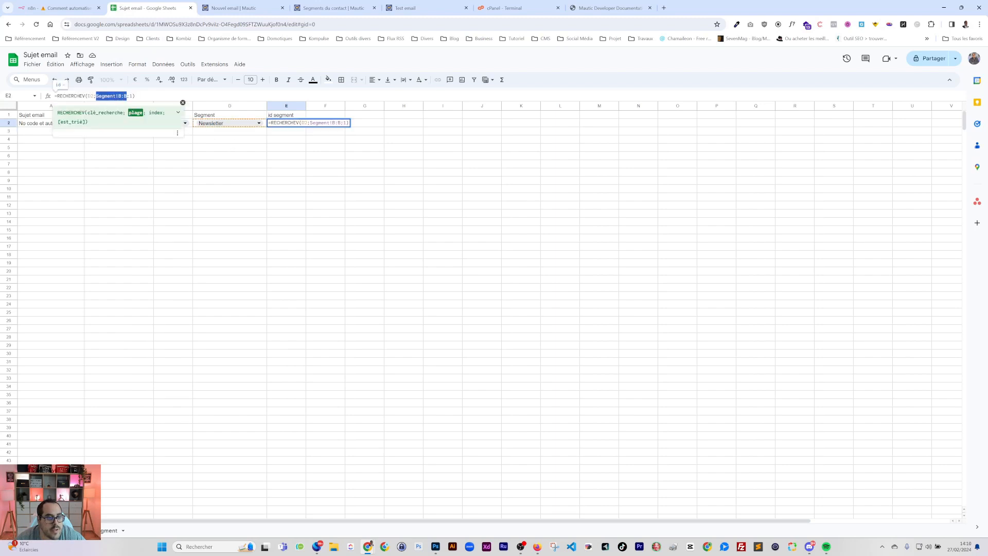
{"action": "key", "text": "BackSpace"}
{"action": "left_click", "coordinate": [109, 530]}
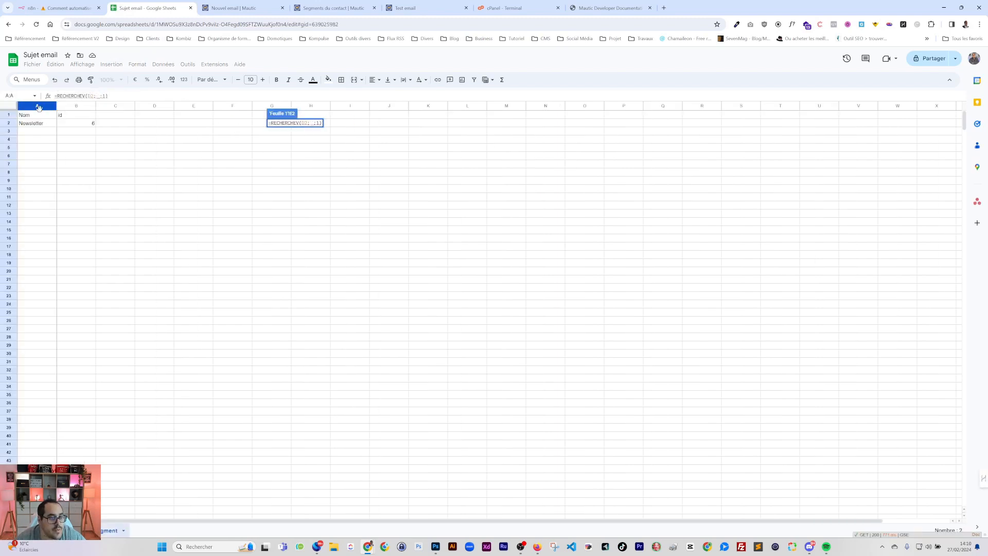
{"action": "left_click_drag", "start_coordinate": [39, 107], "coordinate": [68, 109]}
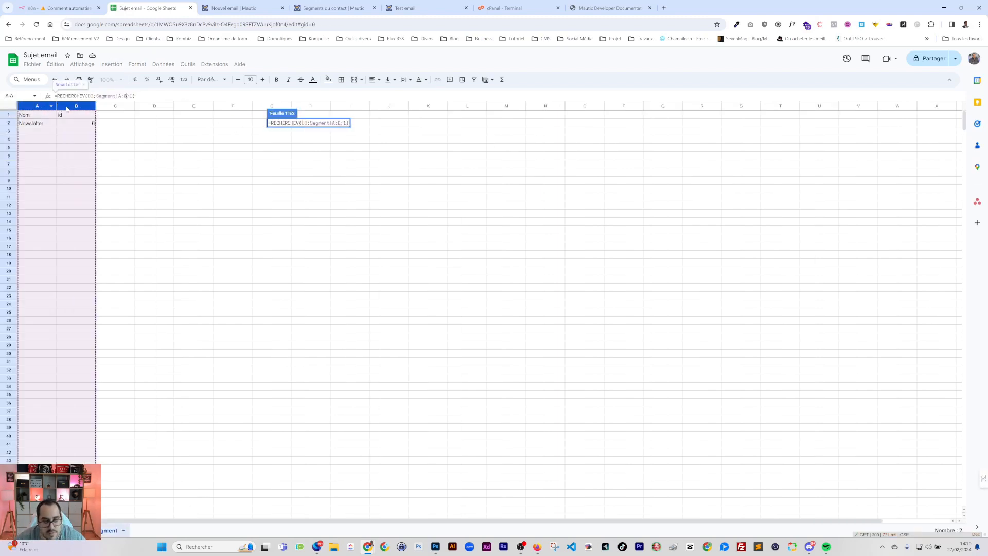
{"action": "key", "text": "Return"}
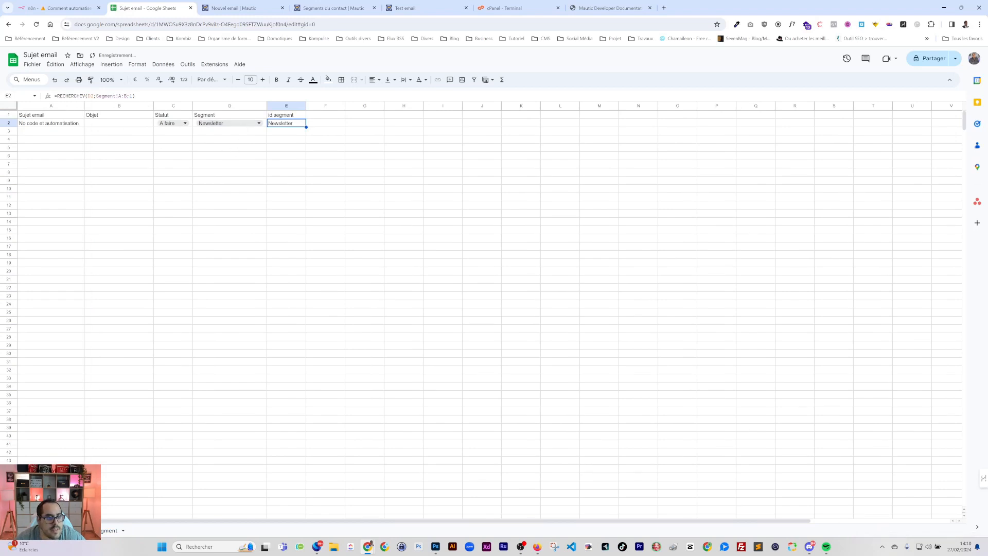
Set the lookup's column index to 2 so E2 returns Newsletter's id 6
{"action": "left_click", "coordinate": [131, 97]}
{"action": "key", "text": "BackSpace"}
{"action": "type", "text": "2"}
{"action": "key", "text": "Return"}
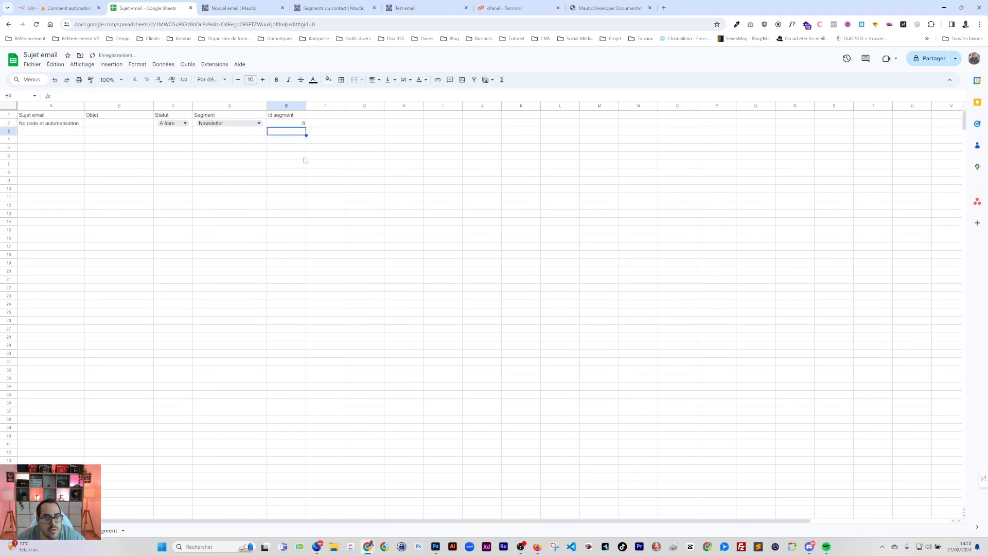
{"action": "left_click", "coordinate": [305, 160]}
{"action": "left_click", "coordinate": [300, 123]}
Hide the id segment column E in the Sujet email sheet
{"action": "left_click", "coordinate": [292, 149]}
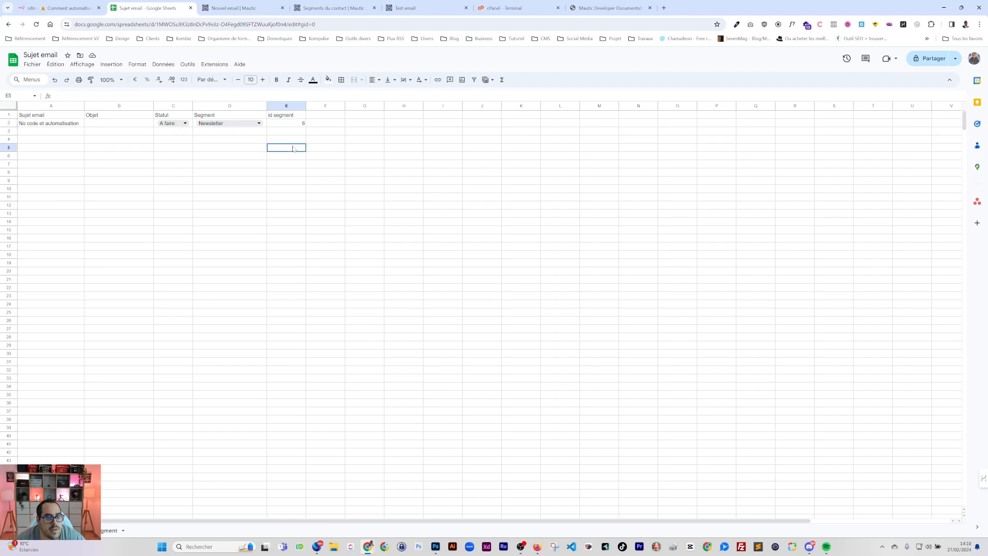
{"action": "left_click", "coordinate": [286, 124]}
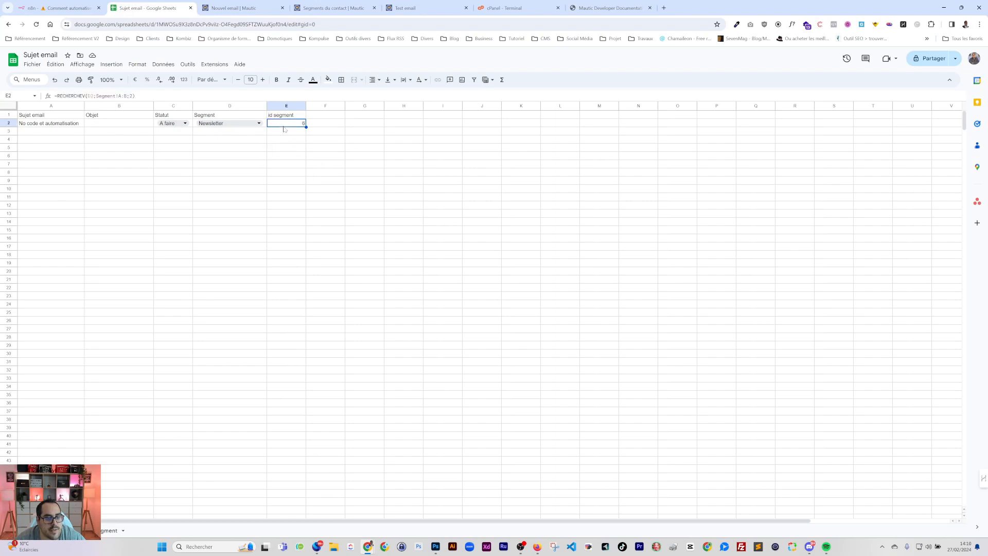
{"action": "left_click", "coordinate": [286, 106]}
{"action": "right_click", "coordinate": [286, 106]}
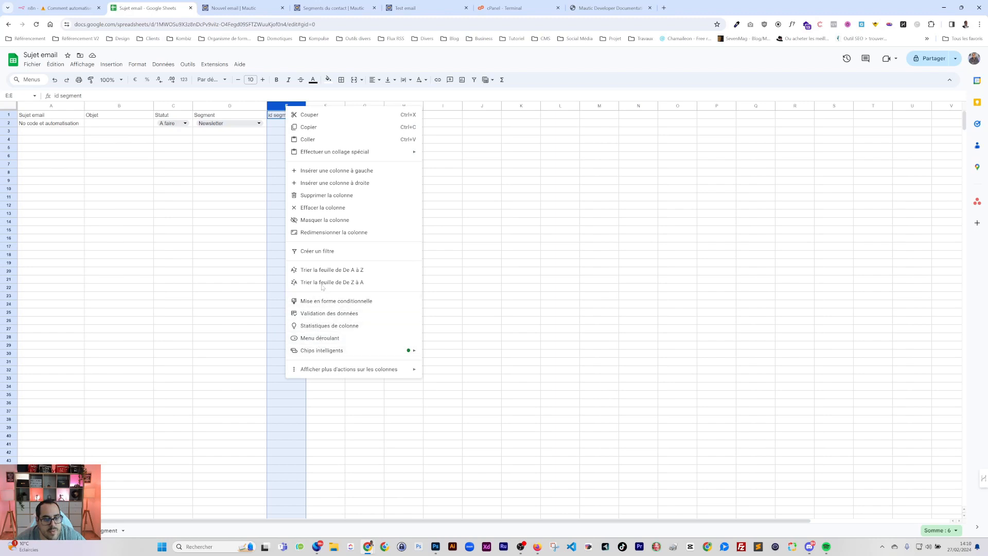
{"action": "left_click", "coordinate": [324, 221]}
{"action": "left_click", "coordinate": [256, 174]}
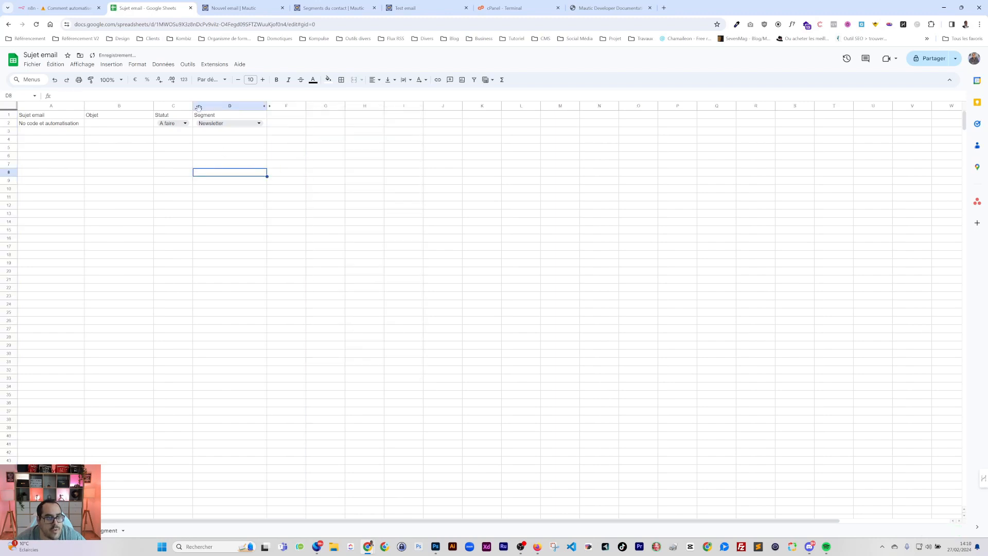
Unhide column E, check its 'id segment' header, and return to EnvoieMautic's lists expression
{"action": "left_click", "coordinate": [72, 7]}
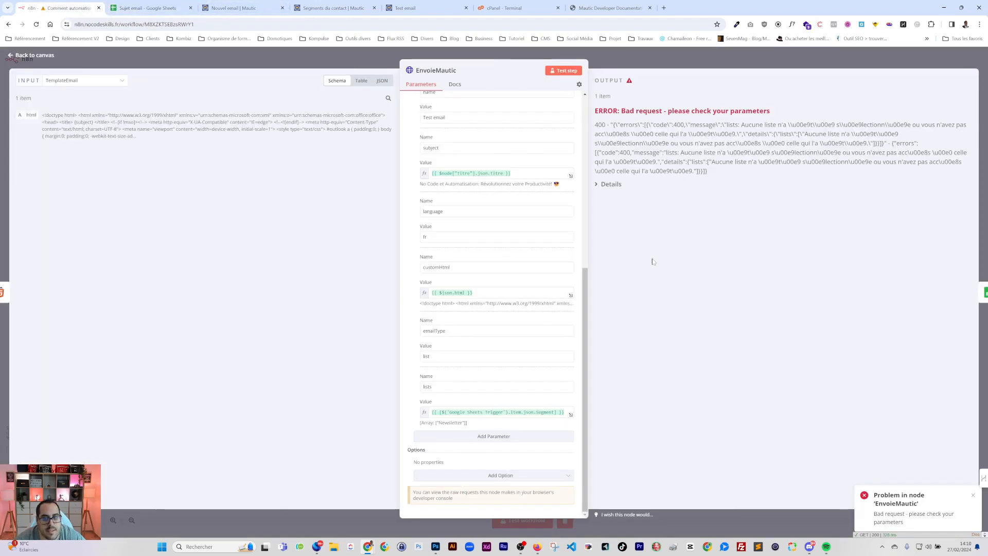
{"action": "left_click", "coordinate": [146, 10]}
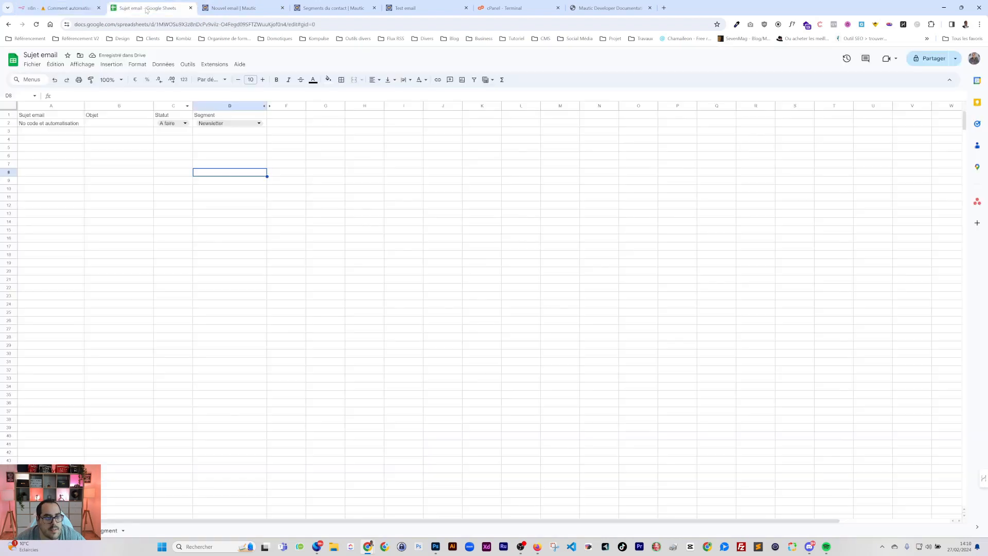
{"action": "left_click", "coordinate": [266, 106]}
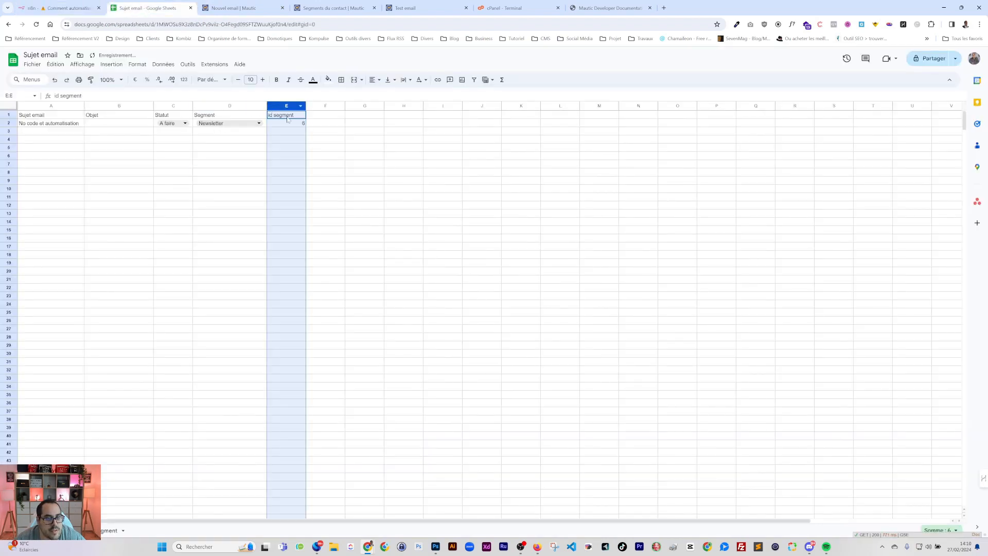
{"action": "triple_click", "coordinate": [286, 116]}
{"action": "left_click", "coordinate": [72, 8]}
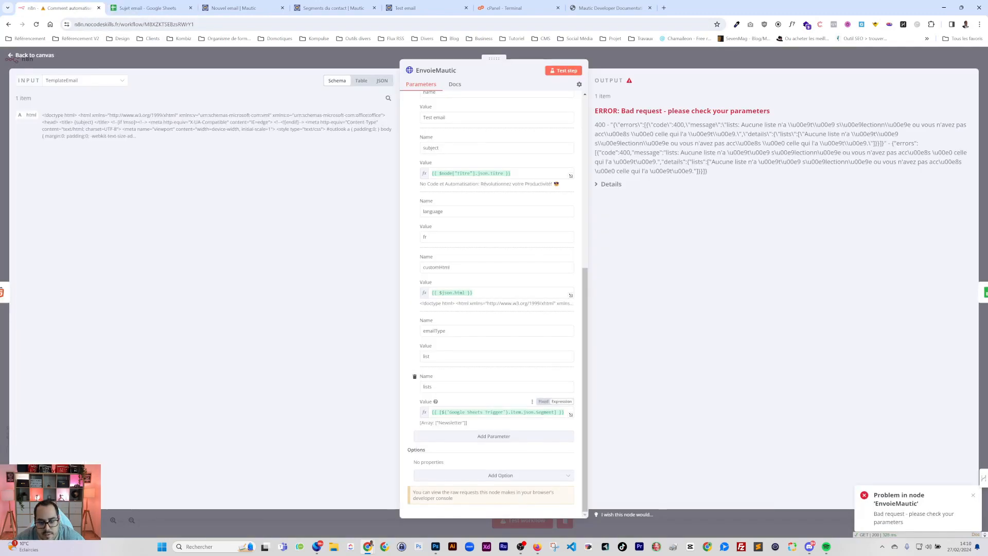
{"action": "left_click", "coordinate": [547, 412]}
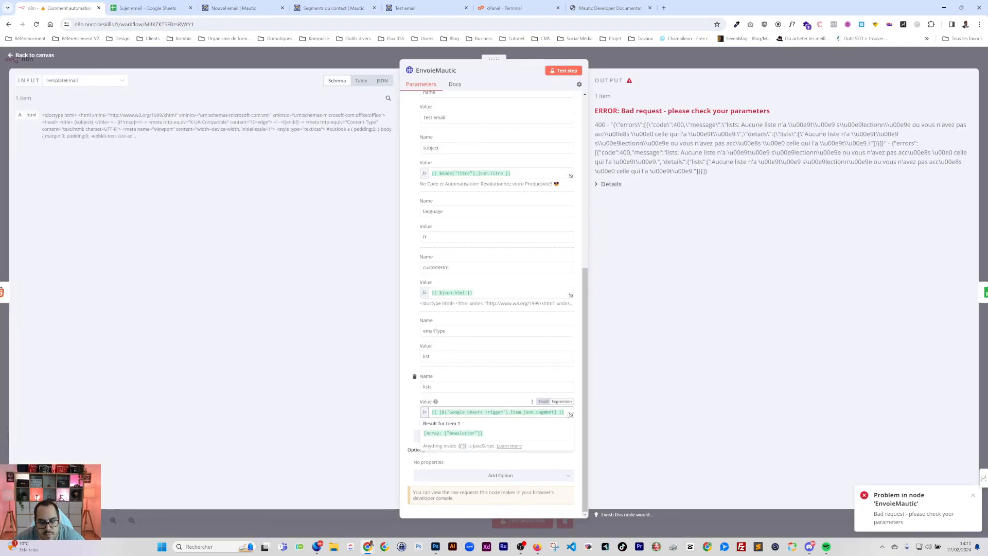
Rewrite lists as {{ [$node["Google Sheets Trigger"].json["id segment"]] }} and close the node
{"action": "double_click", "coordinate": [544, 412]}
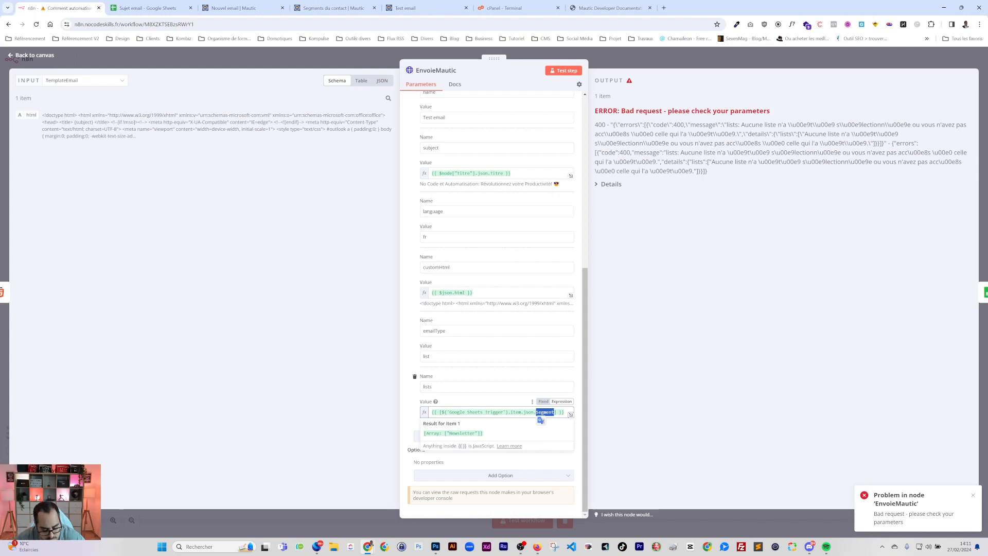
{"action": "type", "text": "[\"id segment\""}
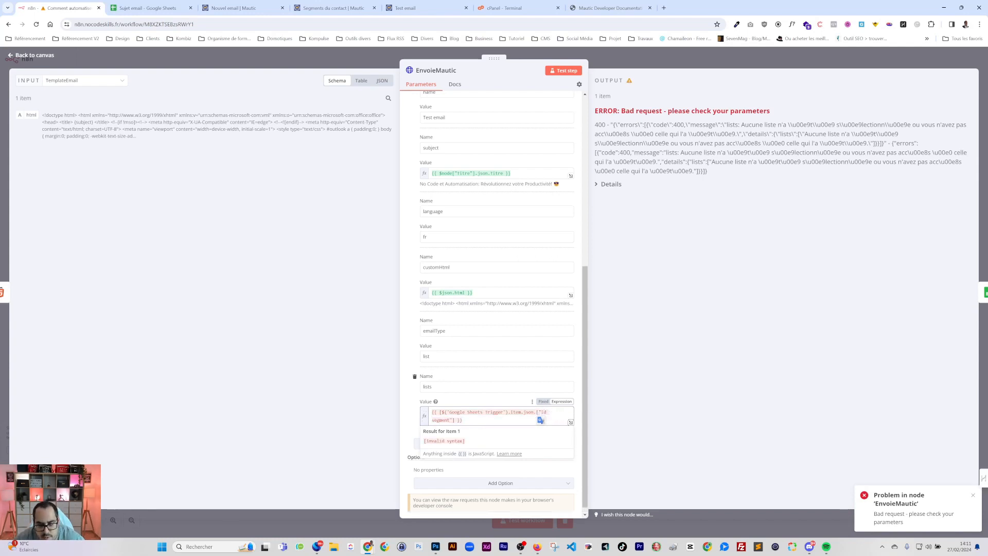
{"action": "left_click_drag", "start_coordinate": [506, 412], "coordinate": [455, 412]}
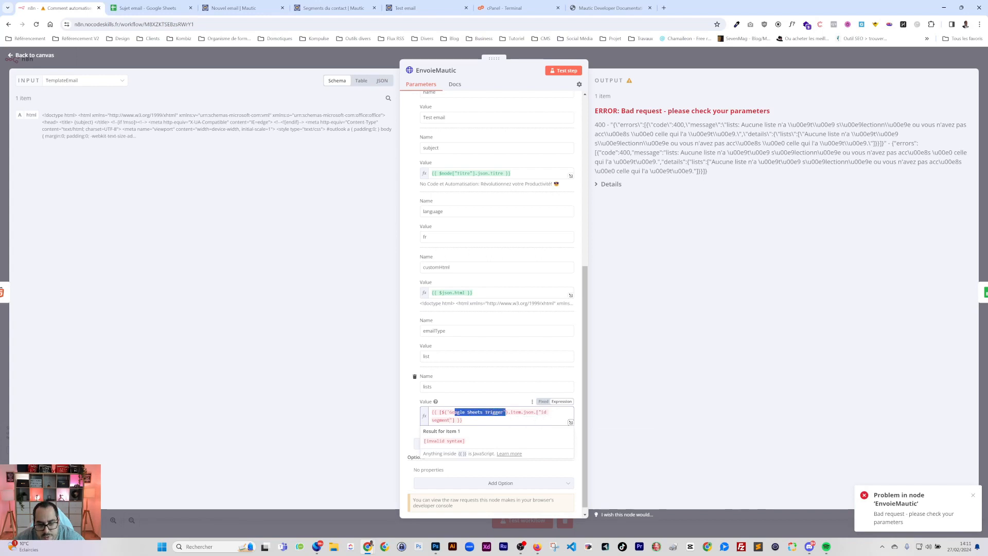
{"action": "left_click", "coordinate": [419, 406]}
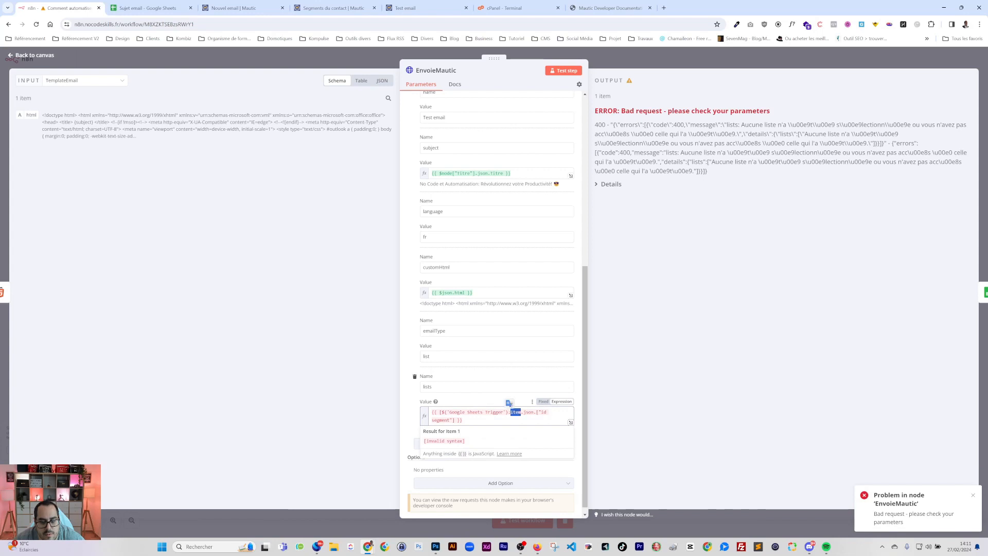
{"action": "left_click", "coordinate": [511, 412]}
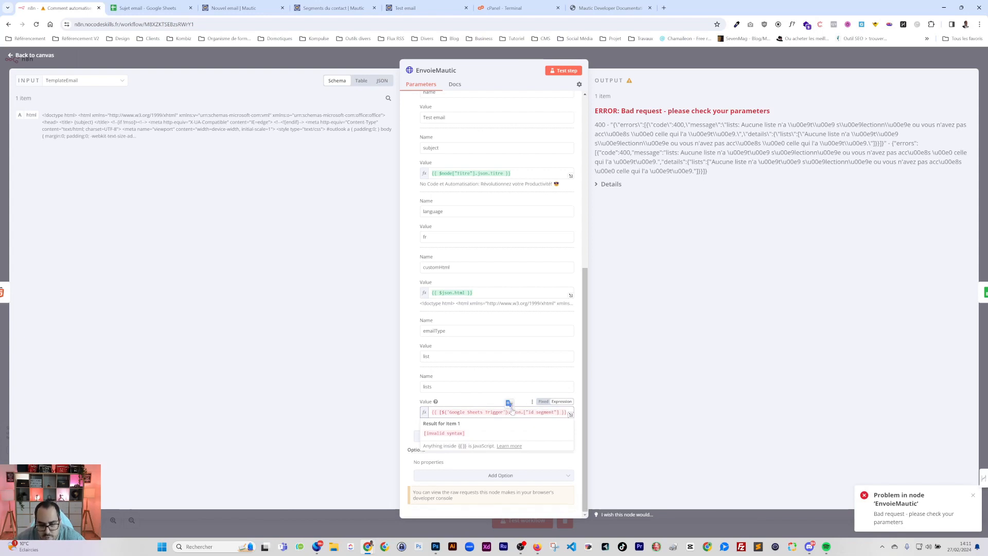
{"action": "key", "text": "BackSpace"}
{"action": "key", "text": "BackSpace"}
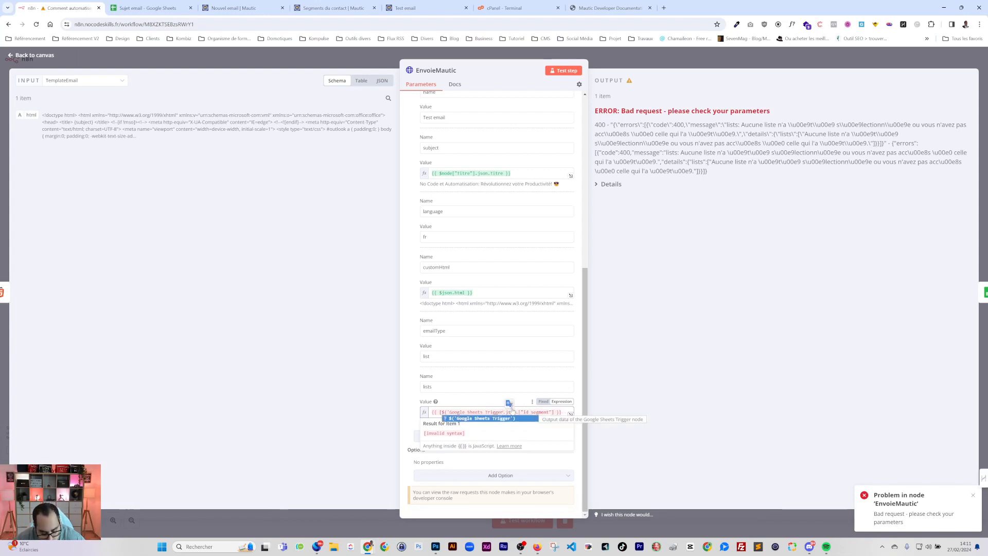
{"action": "type", "text": "\"]"}
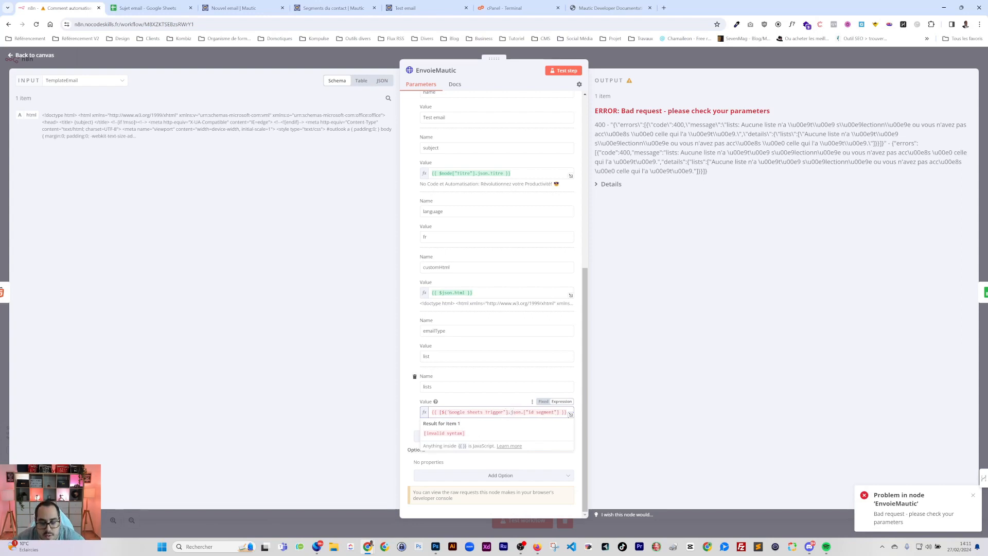
{"action": "key", "text": "BackSpace"}
{"action": "key", "text": "BackSpace"}
{"action": "type", "text": "node[\""}
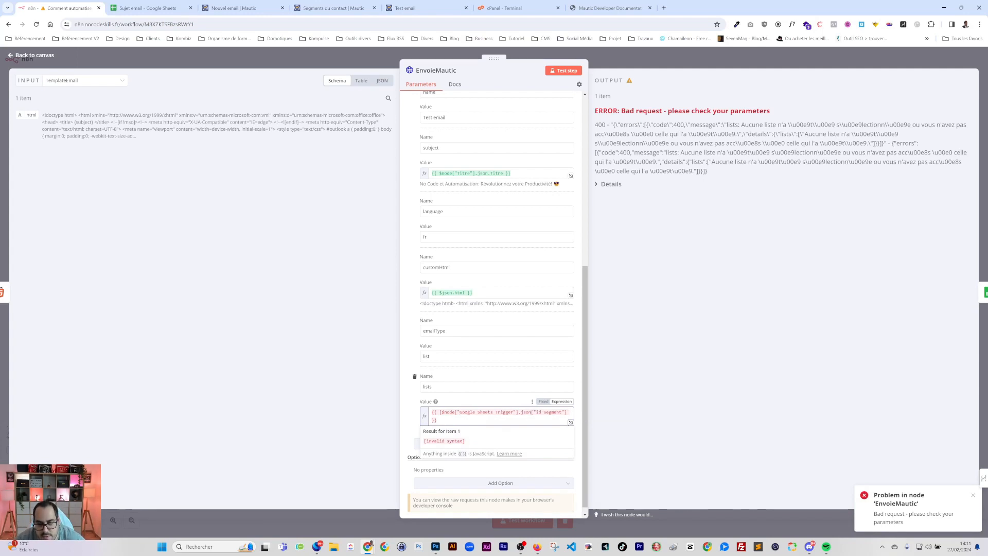
{"action": "left_click", "coordinate": [685, 51]}
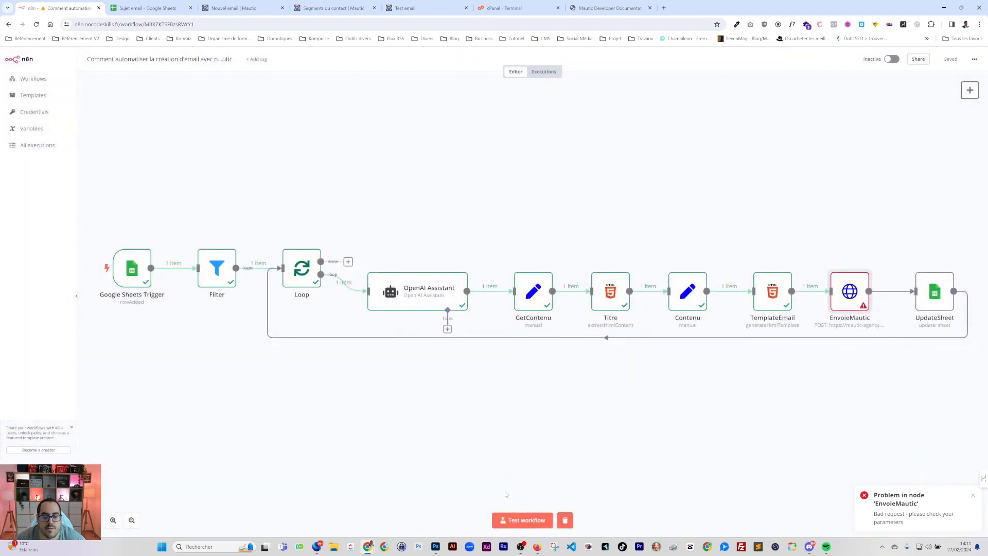
Test-run the workflow, then clear EnvoieMautic's lists value
{"action": "left_click", "coordinate": [530, 519]}
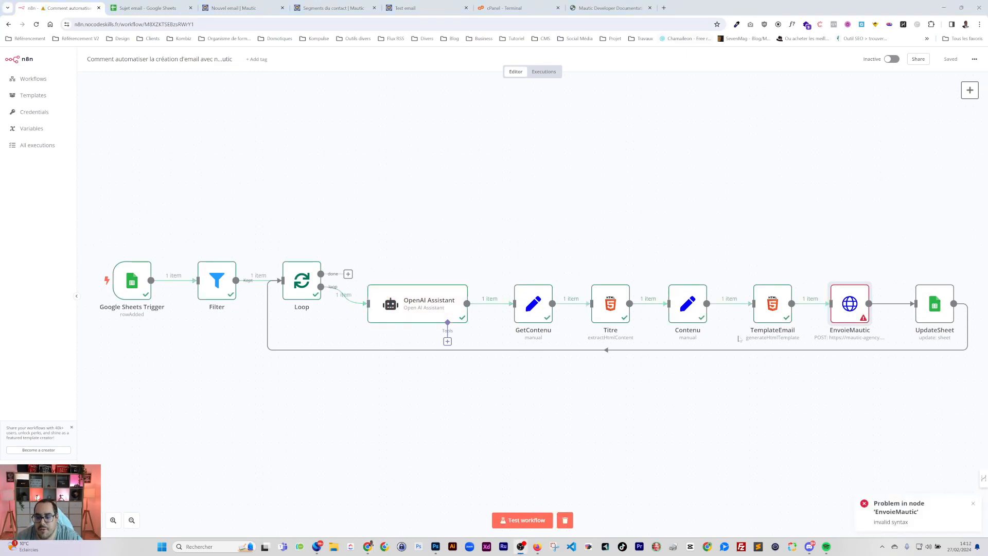
{"action": "double_click", "coordinate": [854, 302]}
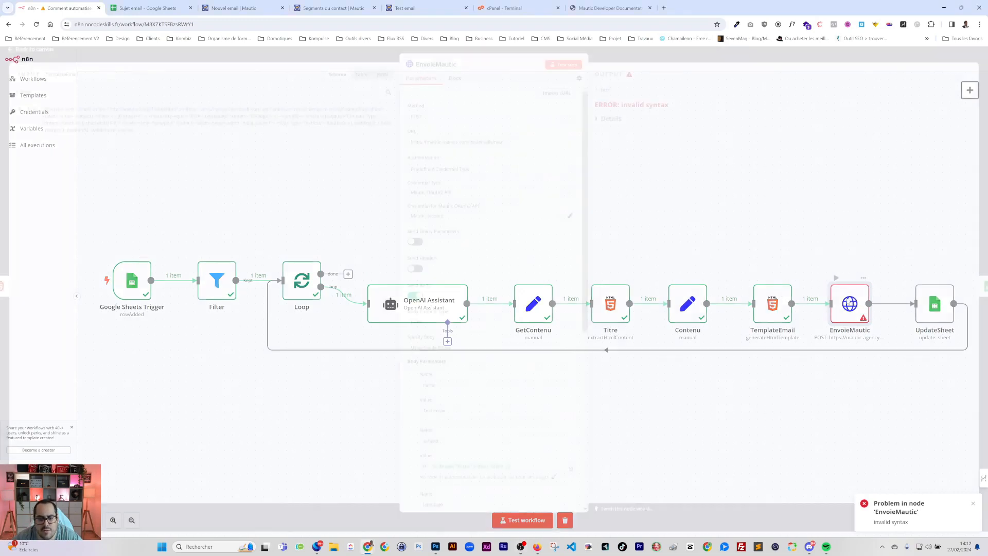
{"action": "scroll", "coordinate": [494, 308], "scroll_direction": "down", "scroll_amount": 6}
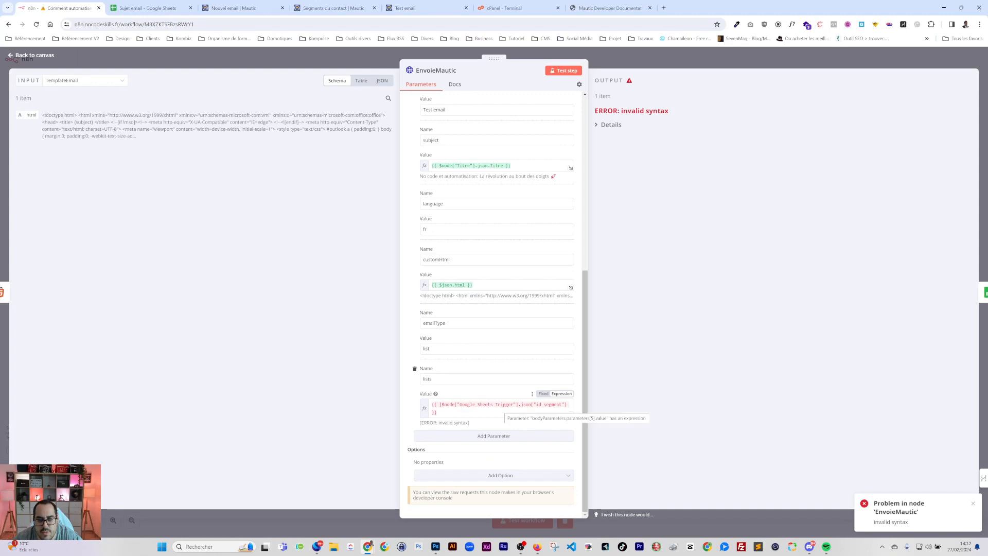
{"action": "left_click_drag", "start_coordinate": [541, 412], "coordinate": [417, 395]}
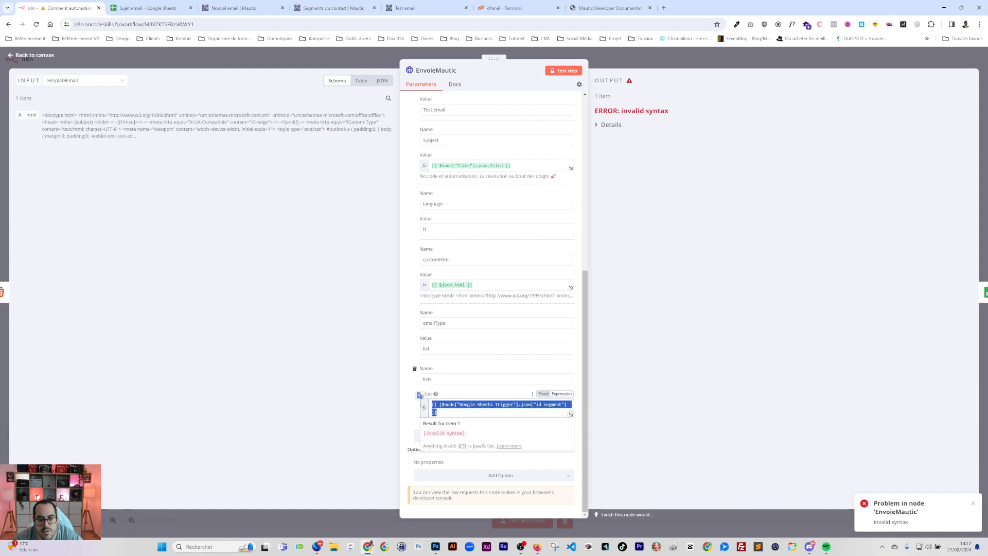
{"action": "key", "text": "BackSpace"}
Fill lists with the Google Sheets Trigger's id segment wrapped in [ ], then test-run the workflow
{"action": "left_click", "coordinate": [84, 80]}
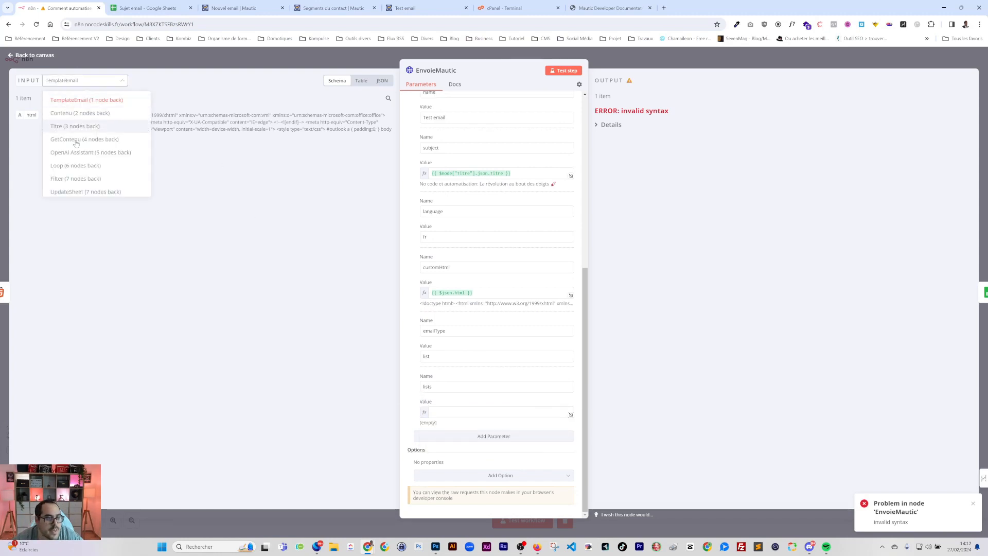
{"action": "left_click", "coordinate": [73, 191]}
{"action": "left_click", "coordinate": [84, 80]}
{"action": "scroll", "coordinate": [73, 175], "scroll_direction": "down", "scroll_amount": 1}
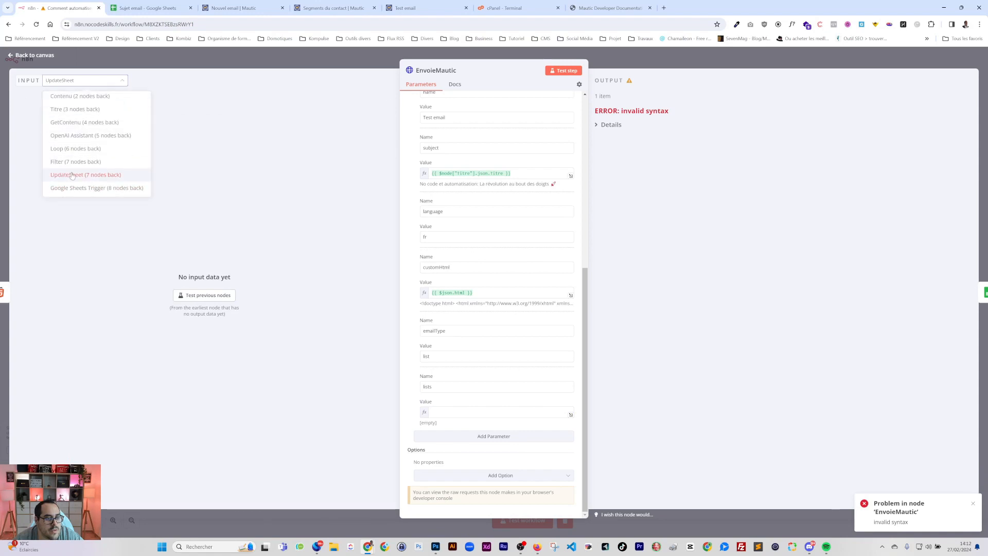
{"action": "left_click", "coordinate": [72, 188]}
{"action": "left_click_drag", "start_coordinate": [36, 165], "coordinate": [494, 414]}
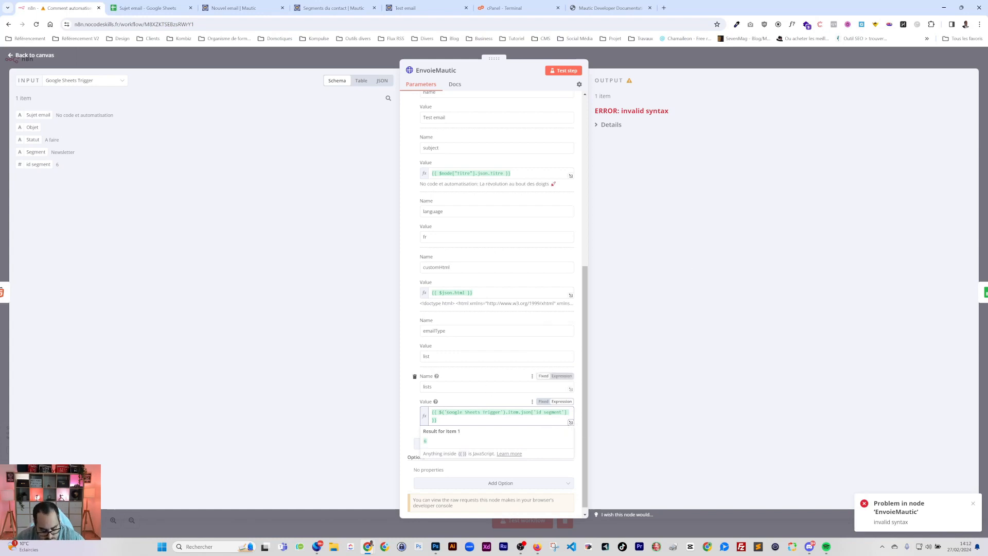
{"action": "type", "text": "["}
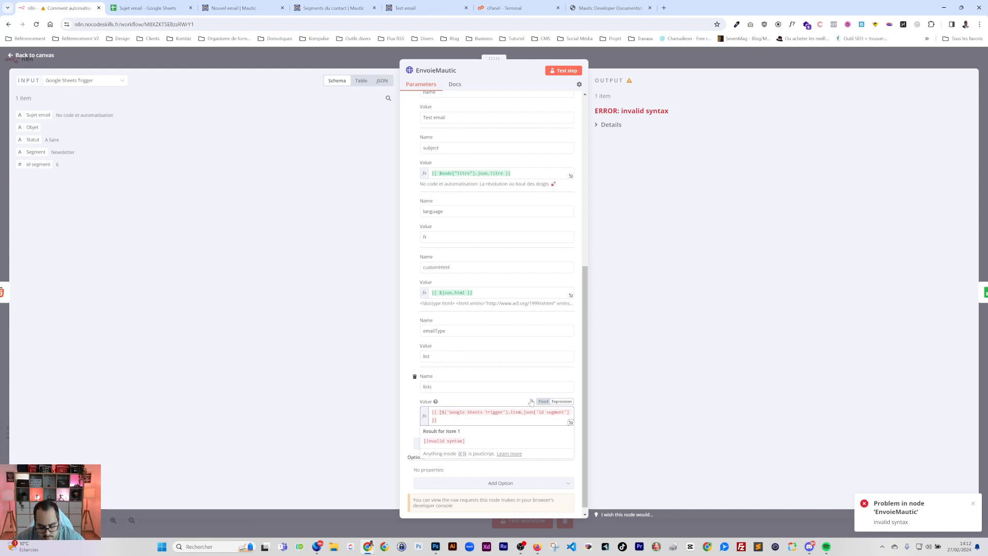
{"action": "type", "text": "]"}
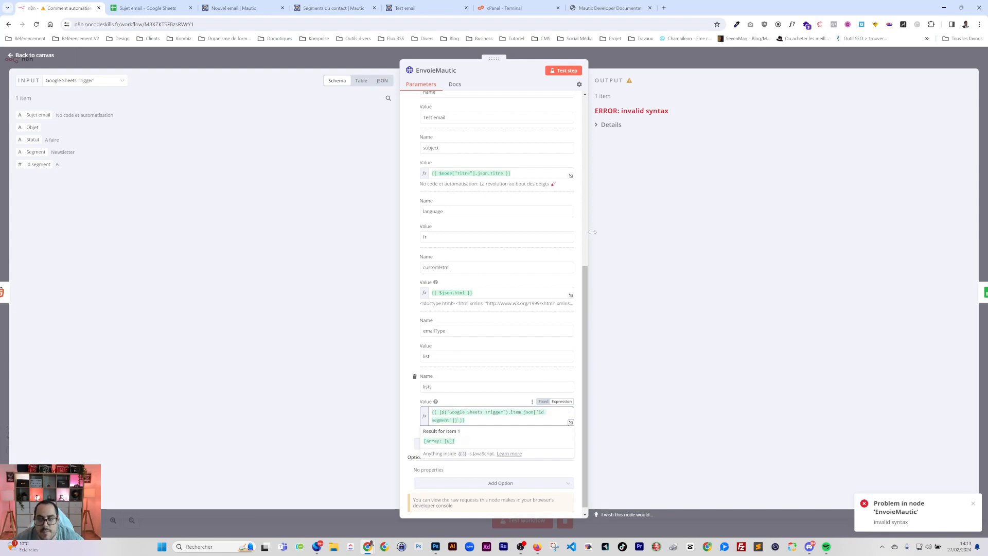
{"action": "key", "text": "Escape"}
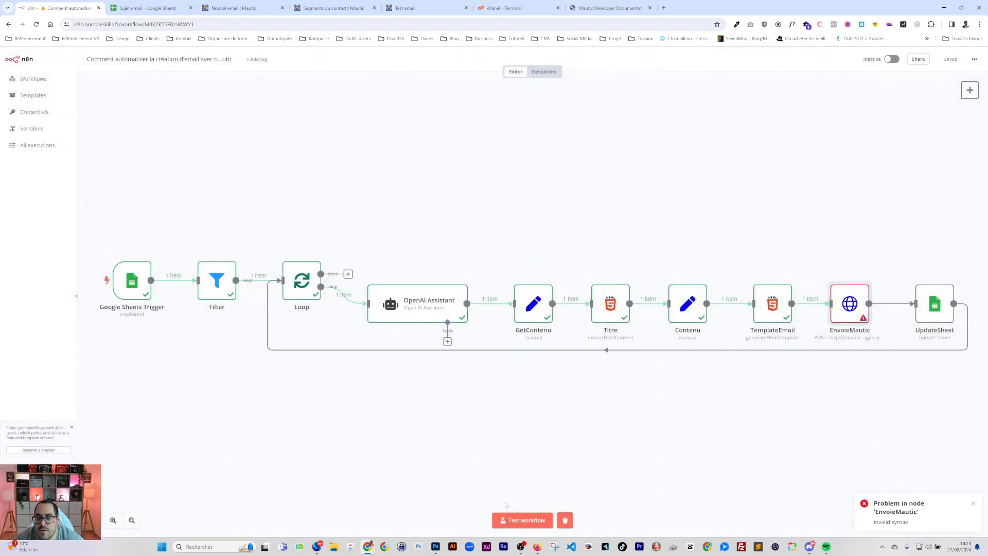
{"action": "left_click", "coordinate": [509, 520]}
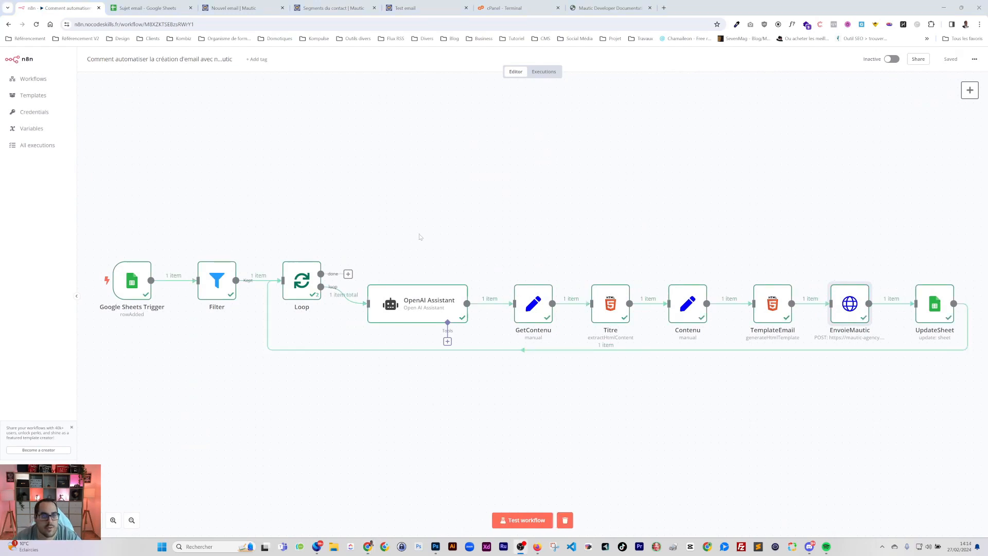
Open the newly created Test email (ID 80) from Mautic's Emails list
{"action": "key", "text": "ctrl+Tab"}
{"action": "key", "text": "ctrl+Tab"}
{"action": "key", "text": "ctrl+Tab"}
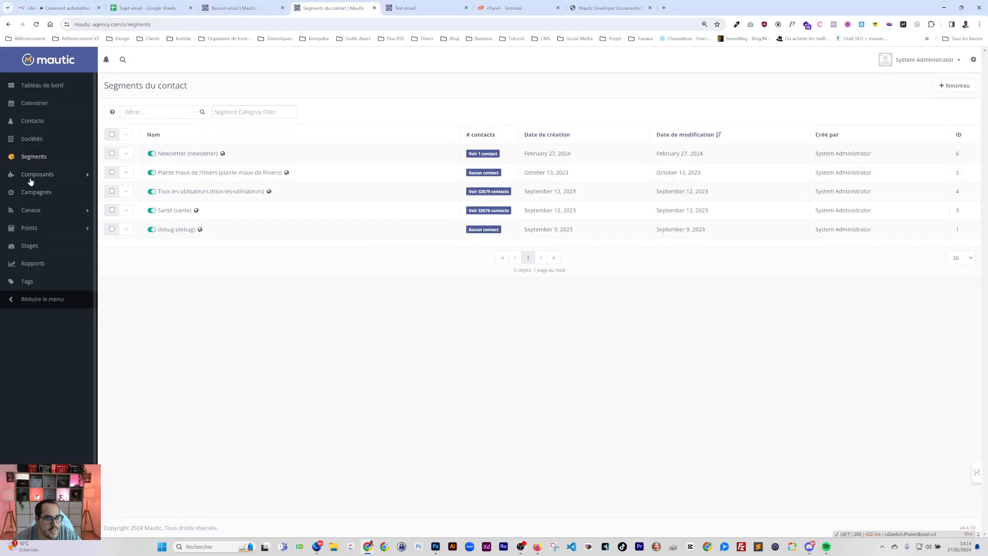
{"action": "left_click", "coordinate": [32, 212]}
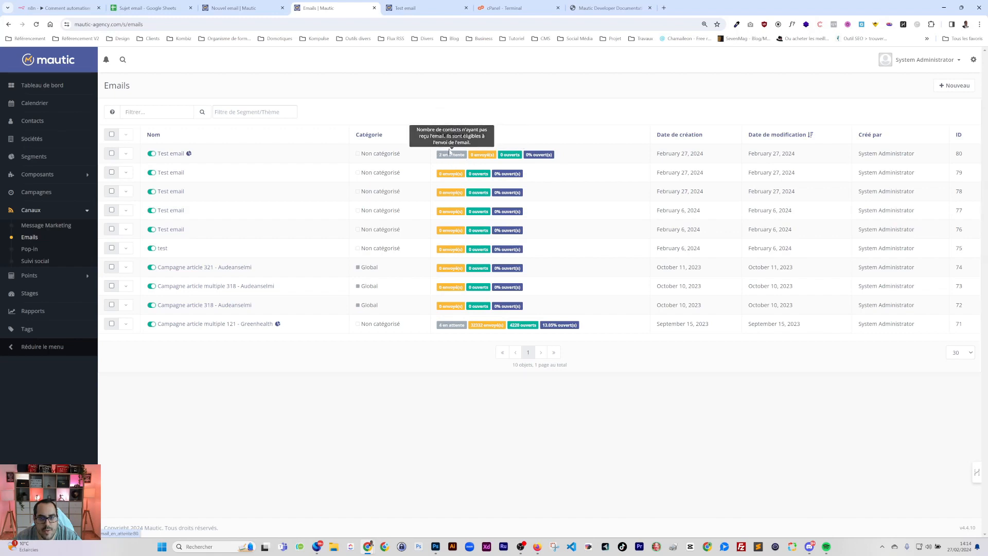
{"action": "mouse_move", "coordinate": [486, 159]}
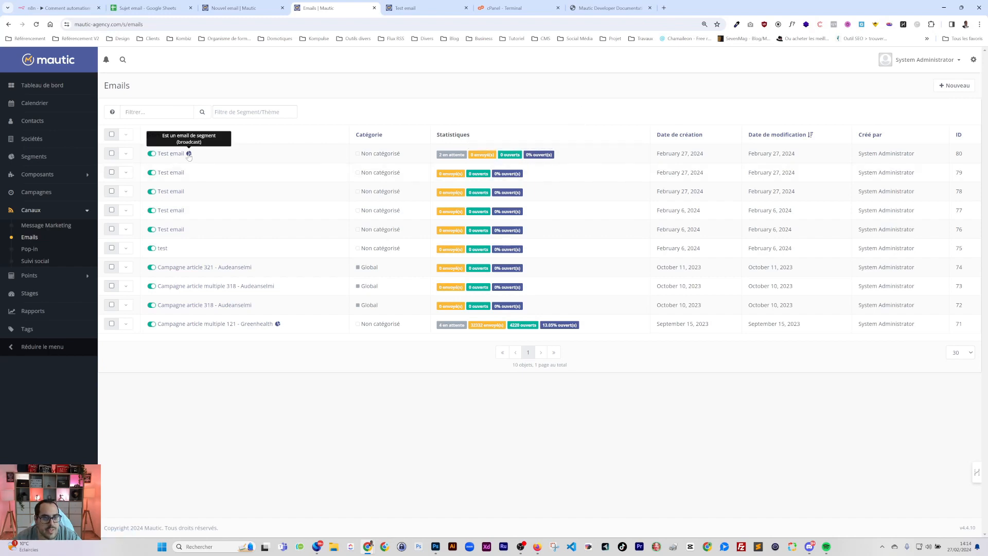
{"action": "left_click", "coordinate": [171, 153]}
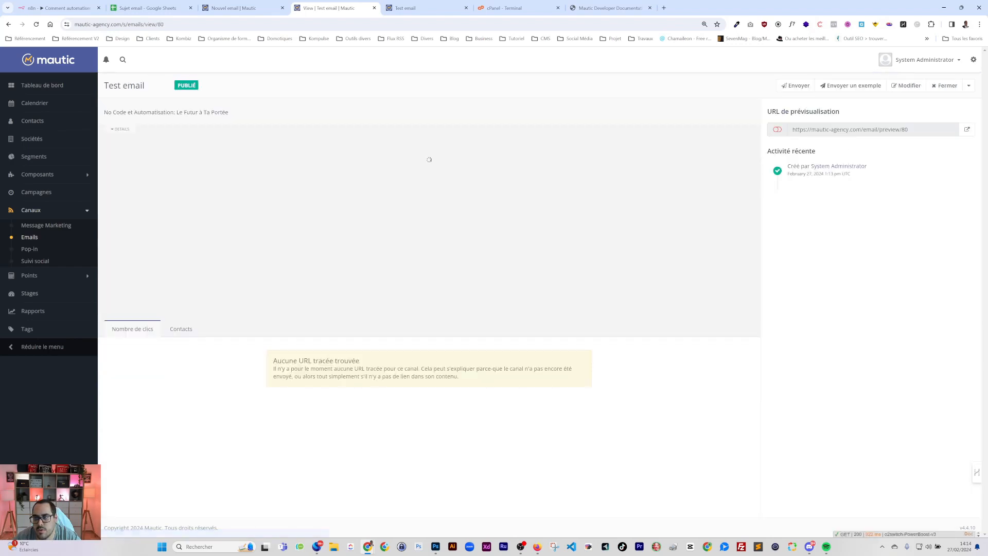
View the Test email's preview in a new tab and its edit form, then return to n8n
{"action": "left_click", "coordinate": [967, 129]}
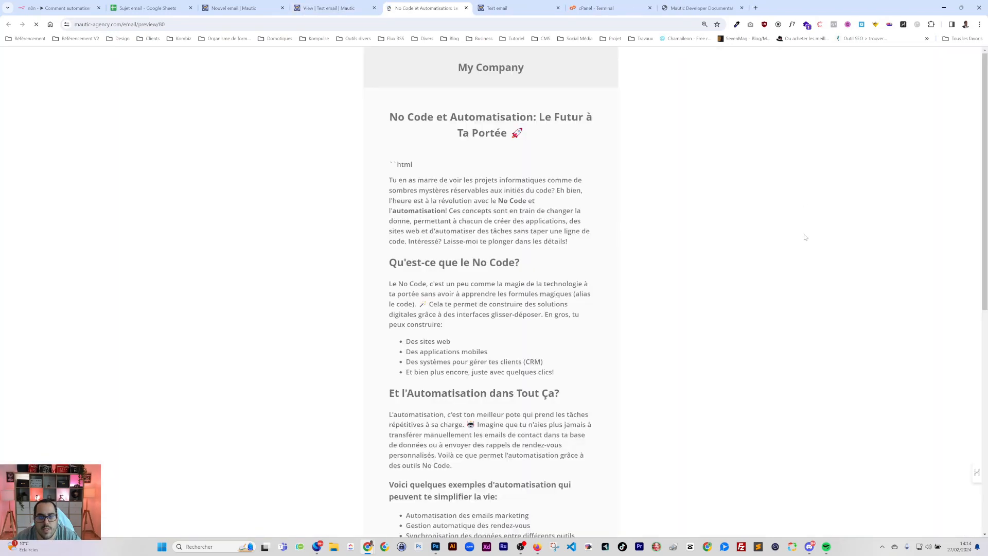
{"action": "scroll", "coordinate": [805, 237], "scroll_direction": "down", "scroll_amount": 8}
{"action": "left_click", "coordinate": [337, 7]}
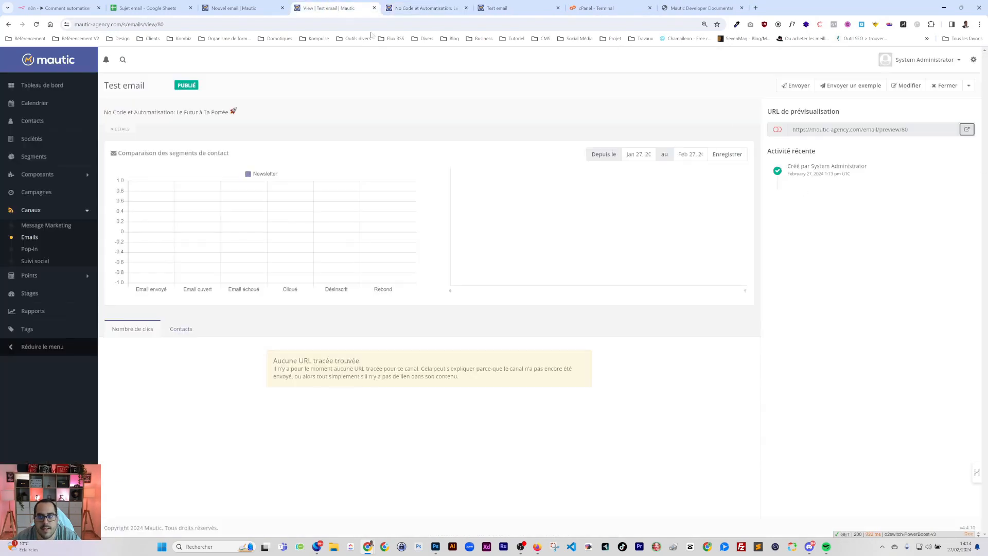
{"action": "left_click", "coordinate": [905, 86]}
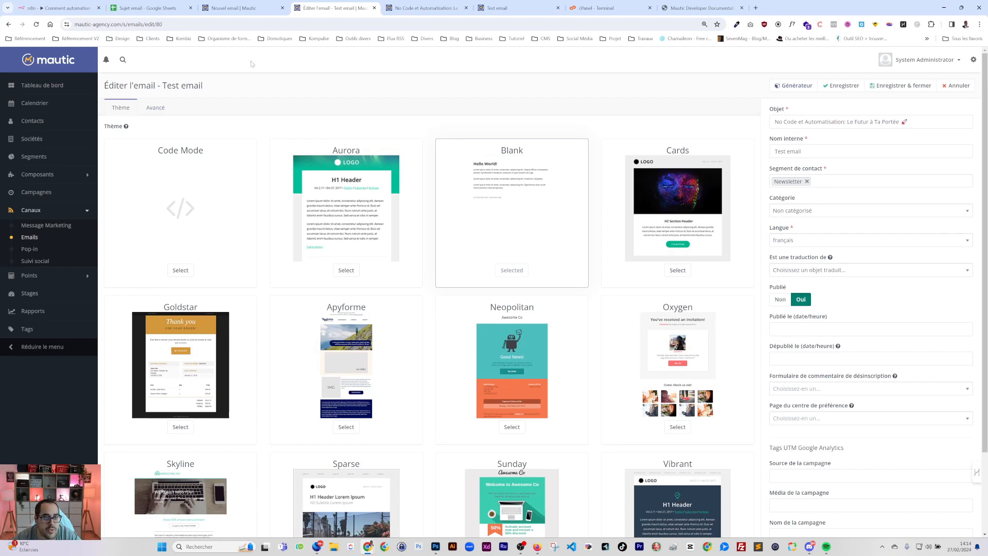
{"action": "left_click", "coordinate": [230, 9]}
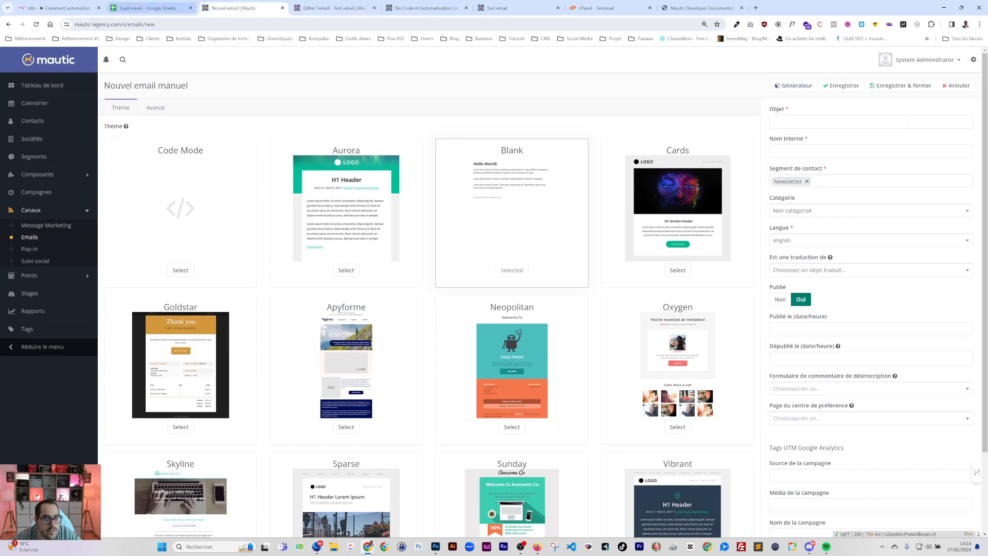
{"action": "left_click", "coordinate": [61, 8]}
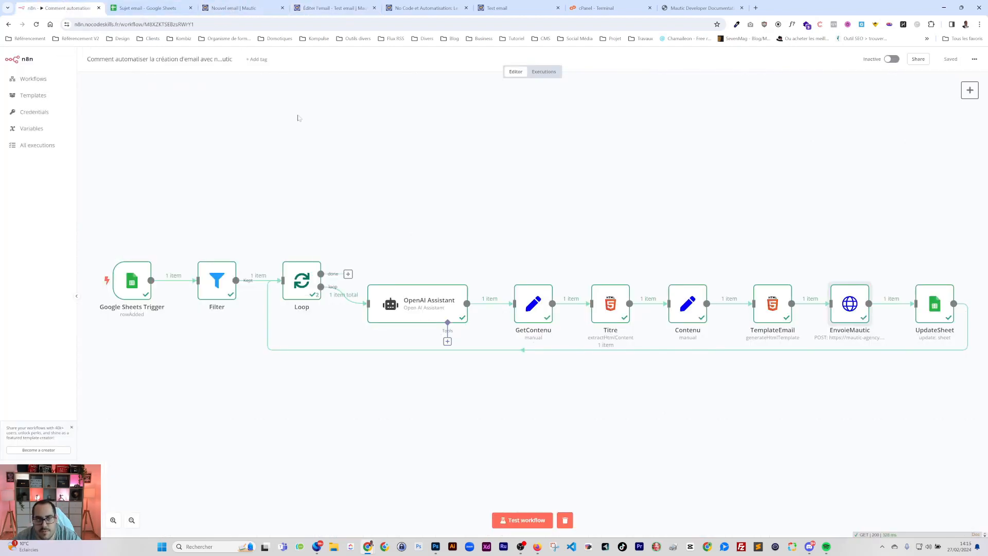
Hide the Sujet email sheet's id segment column E with Masquer la colonne, then return to n8n
{"action": "left_click", "coordinate": [149, 8]}
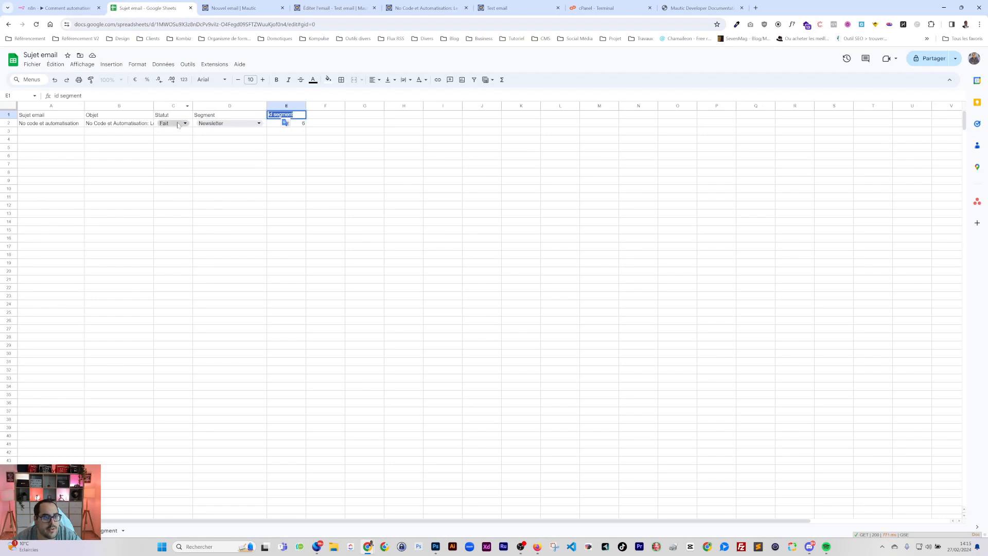
{"action": "left_click", "coordinate": [131, 127]}
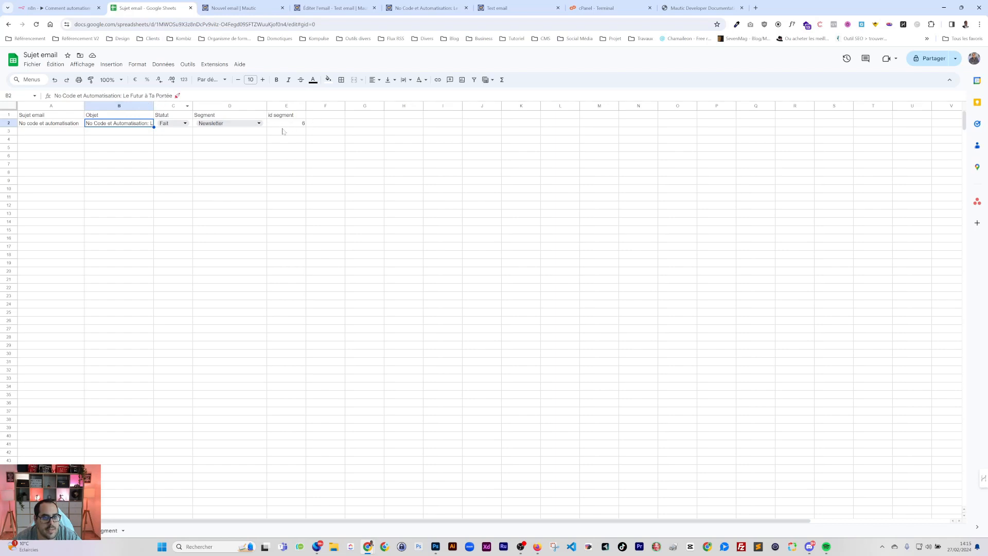
{"action": "right_click", "coordinate": [283, 106]}
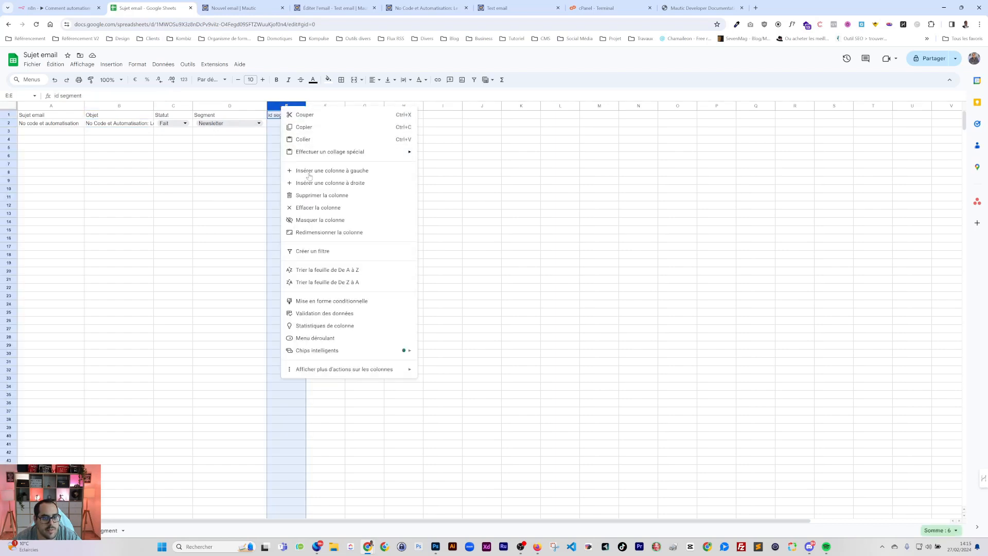
{"action": "left_click", "coordinate": [320, 220]}
{"action": "left_click", "coordinate": [266, 149]}
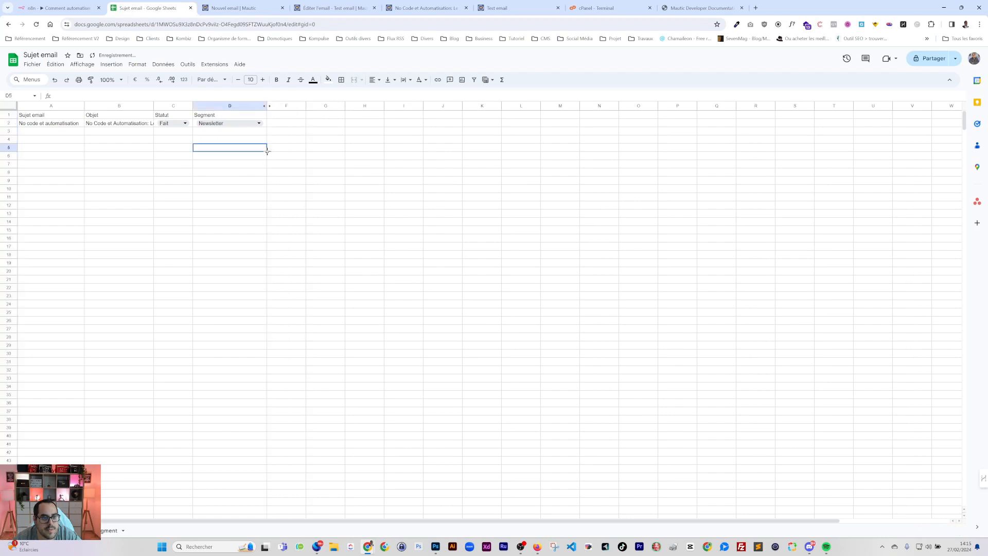
{"action": "left_click", "coordinate": [59, 7]}
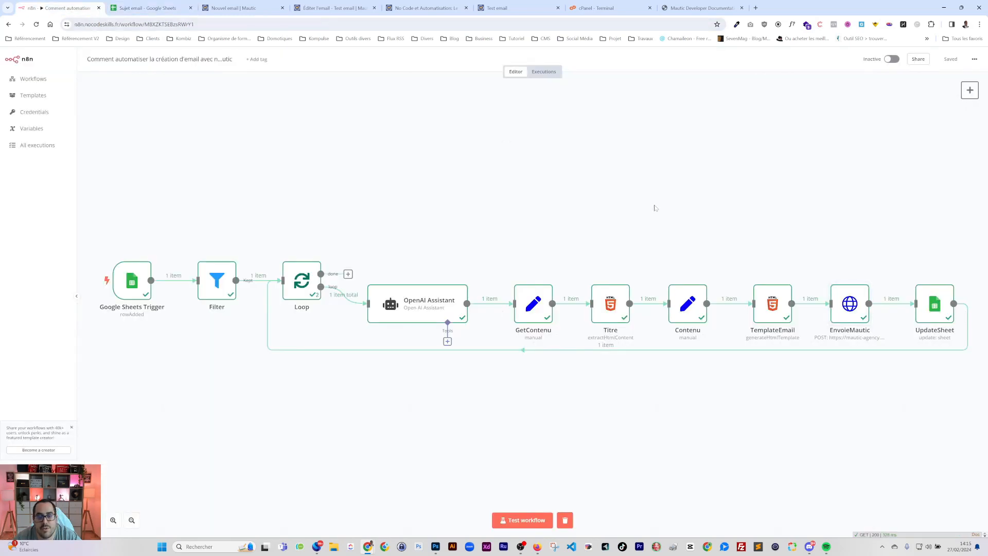
Remove UpdateSheet's loop-back link, move it aside, and add a copy of EnvoieMautic after the original
{"action": "left_click_drag", "start_coordinate": [743, 192], "coordinate": [532, 177]}
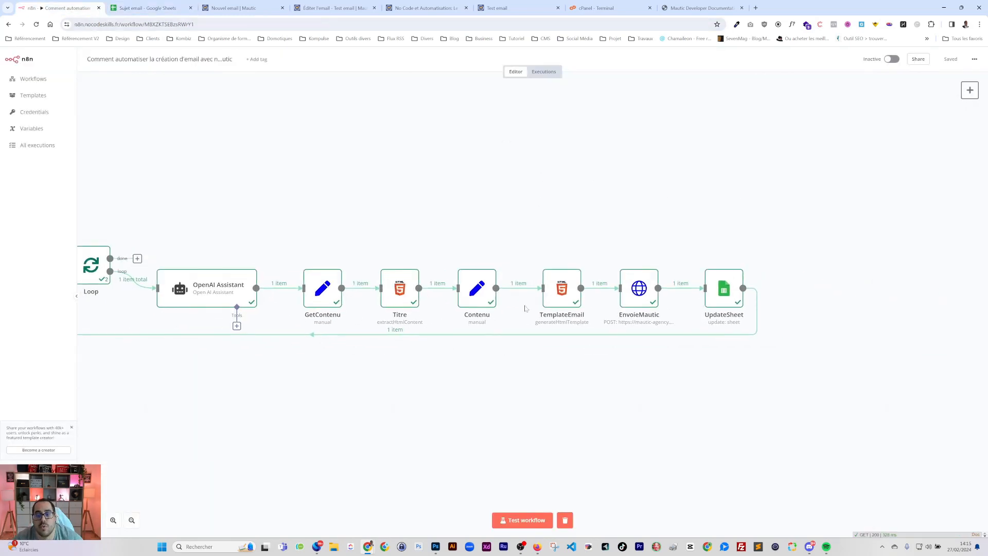
{"action": "left_click", "coordinate": [402, 335]}
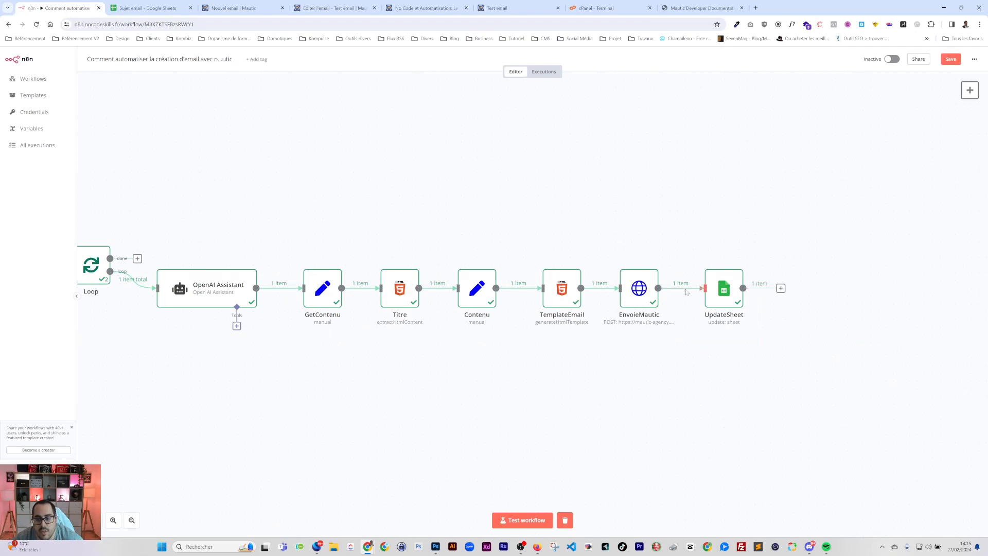
{"action": "left_click_drag", "start_coordinate": [724, 296], "coordinate": [886, 234]}
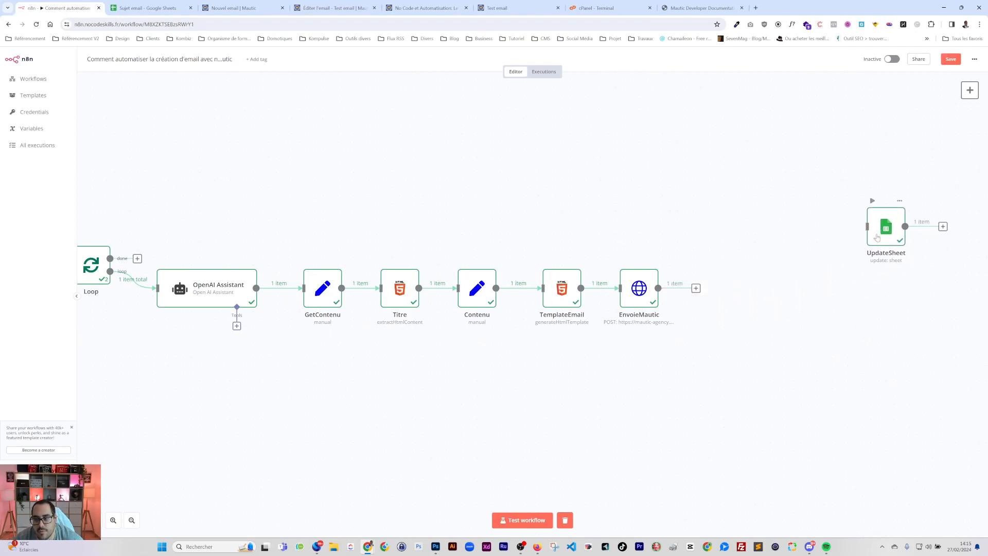
{"action": "left_click", "coordinate": [647, 292]}
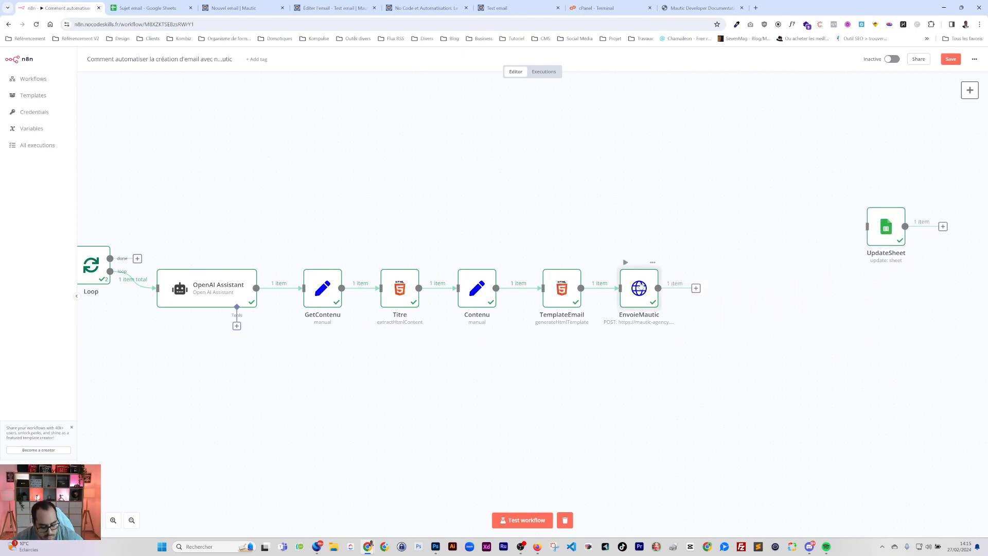
{"action": "key", "text": "ctrl+c"}
{"action": "key", "text": "ctrl+v"}
{"action": "mouse_move", "coordinate": [733, 297]}
{"action": "left_mouse_down"}
{"action": "mouse_move", "coordinate": [701, 288]}
{"action": "mouse_move", "coordinate": [731, 293]}
{"action": "left_mouse_up"}
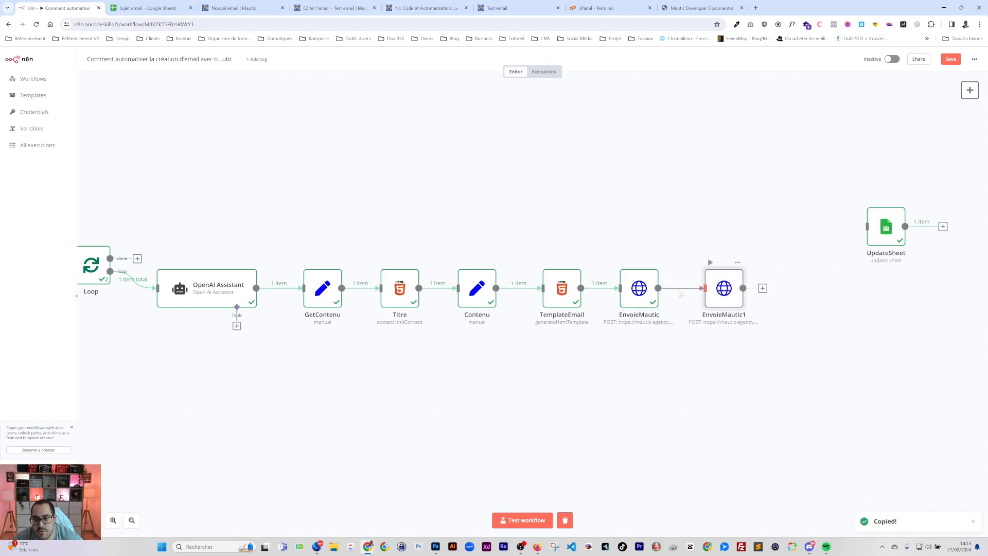
Rename the original node to CréerMautic and begin renaming the copy EnvoieMautic1
{"action": "double_click", "coordinate": [641, 285]}
{"action": "left_click", "coordinate": [421, 70]}
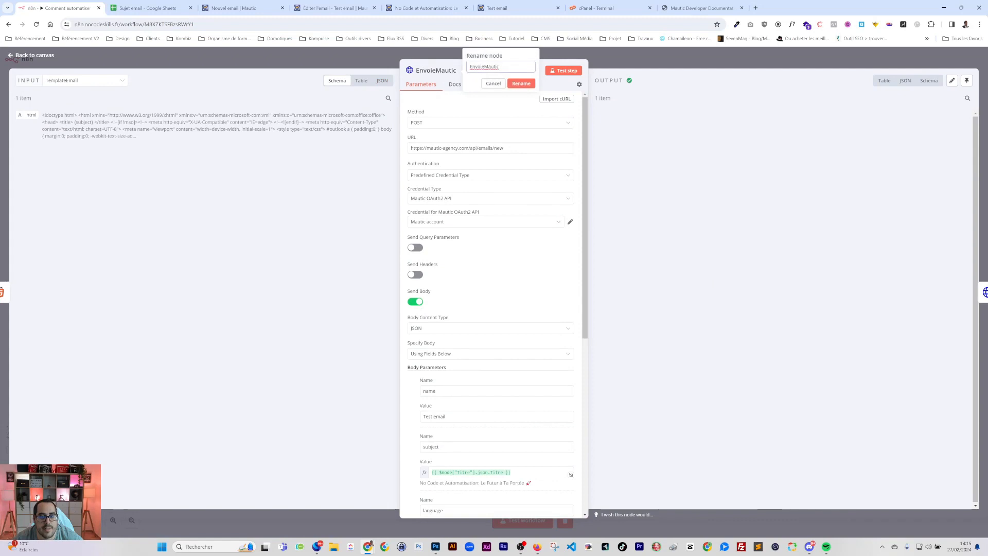
{"action": "left_click_drag", "start_coordinate": [483, 66], "coordinate": [468, 66]}
{"action": "type", "text": "C"}
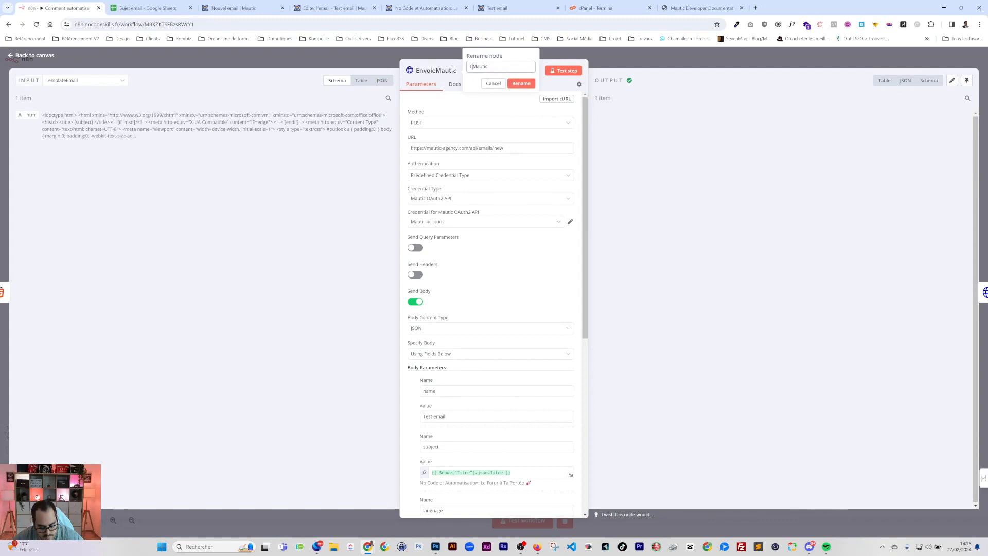
{"action": "type", "text": "réer"}
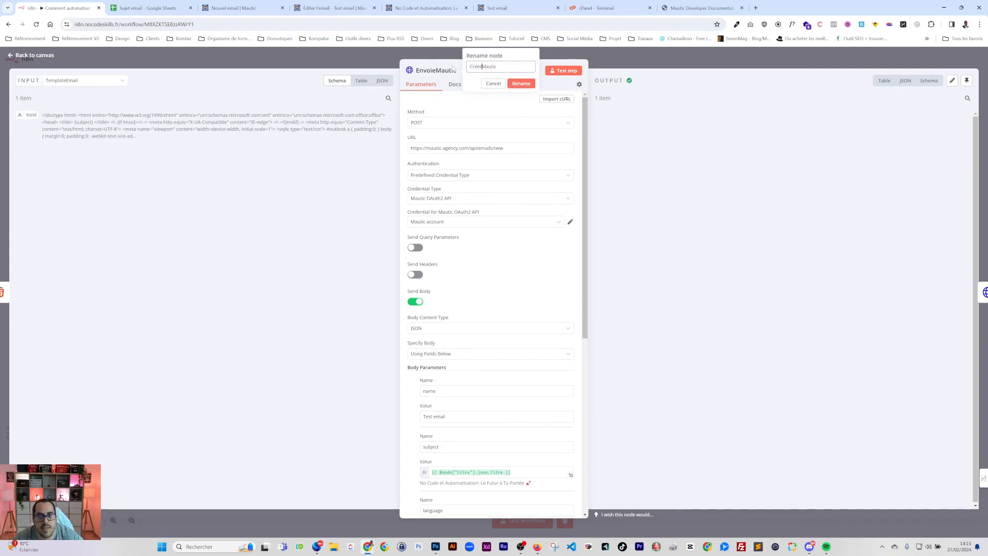
{"action": "left_click", "coordinate": [521, 84]}
{"action": "left_click", "coordinate": [640, 63]}
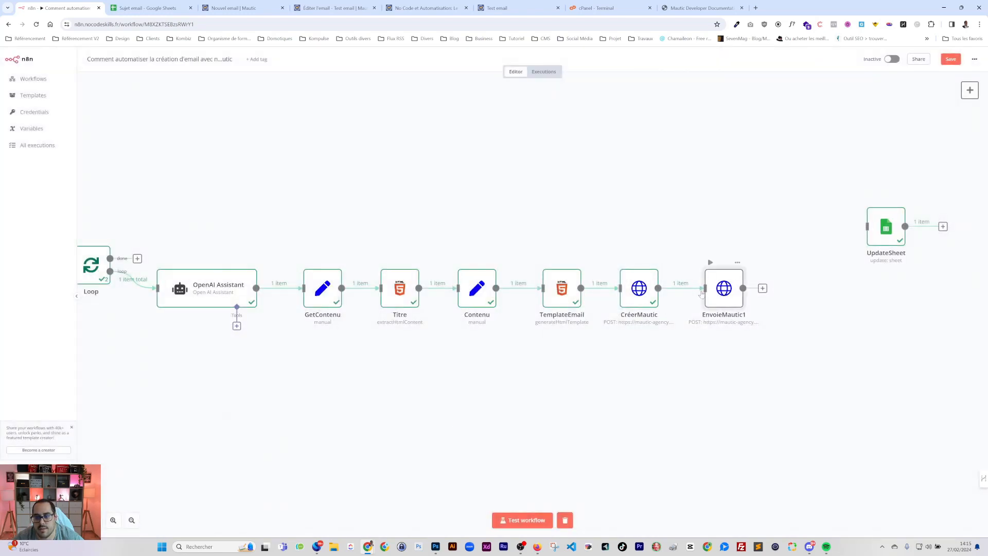
{"action": "double_click", "coordinate": [720, 289]}
{"action": "left_click", "coordinate": [437, 70]}
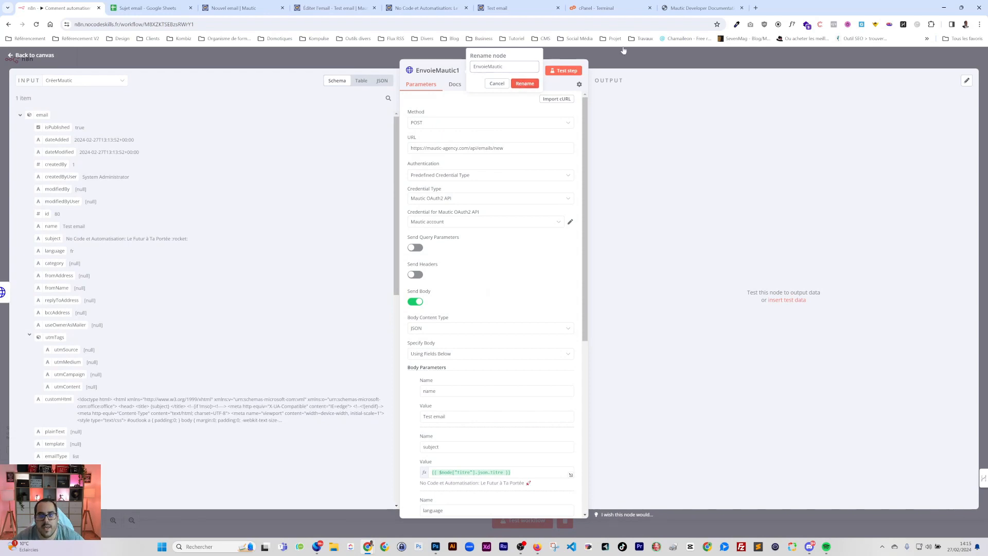
Confirm the EnvoieMautic name and look up Mautic's Send Email to Segment endpoint, POST /emails/ID/send
{"action": "left_click", "coordinate": [525, 83]}
{"action": "left_click", "coordinate": [702, 8]}
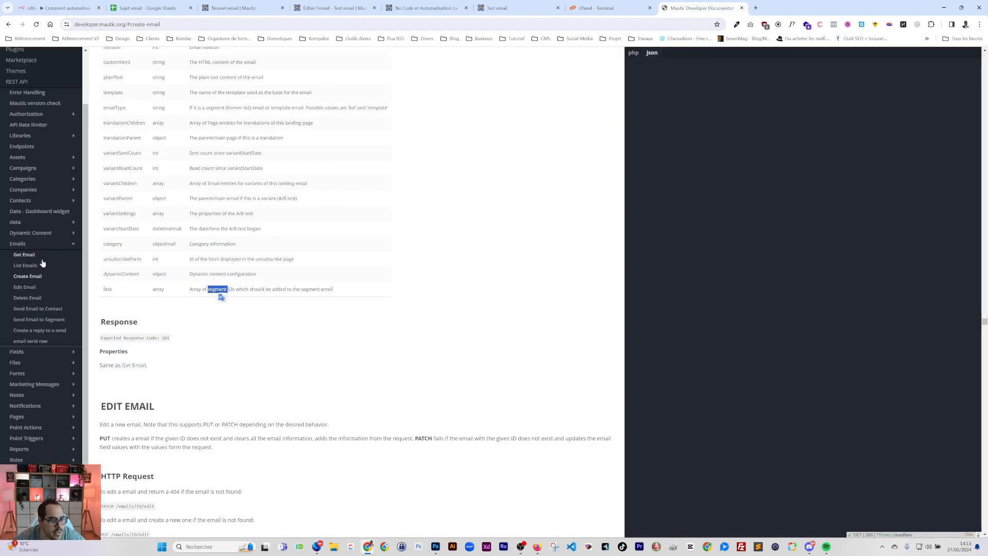
{"action": "left_click", "coordinate": [28, 321]}
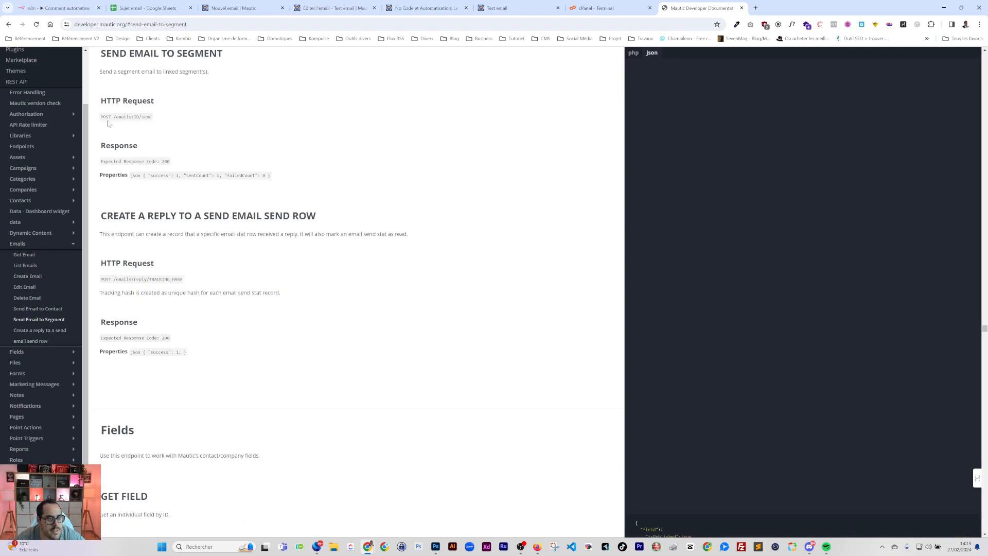
{"action": "left_click_drag", "start_coordinate": [114, 117], "coordinate": [129, 116]}
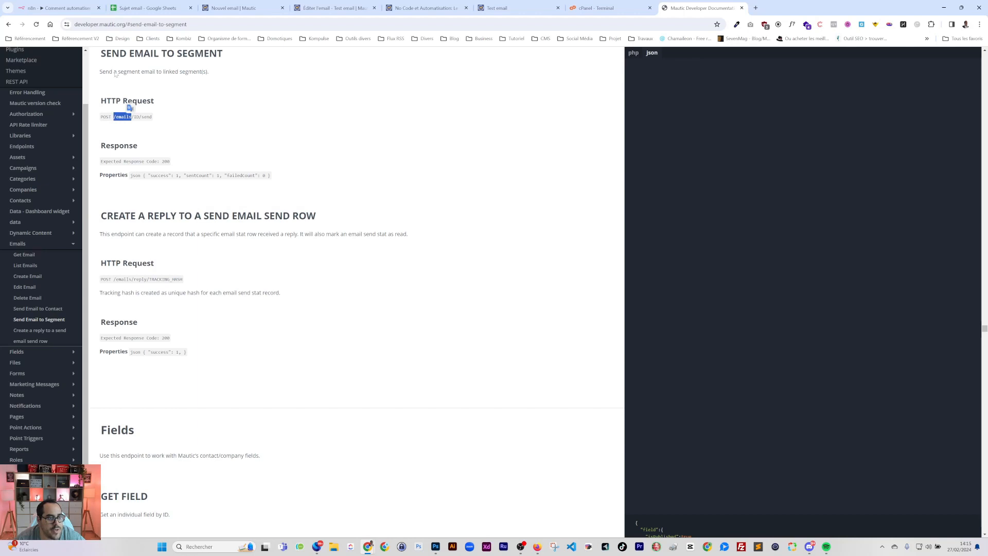
{"action": "left_click", "coordinate": [234, 7]}
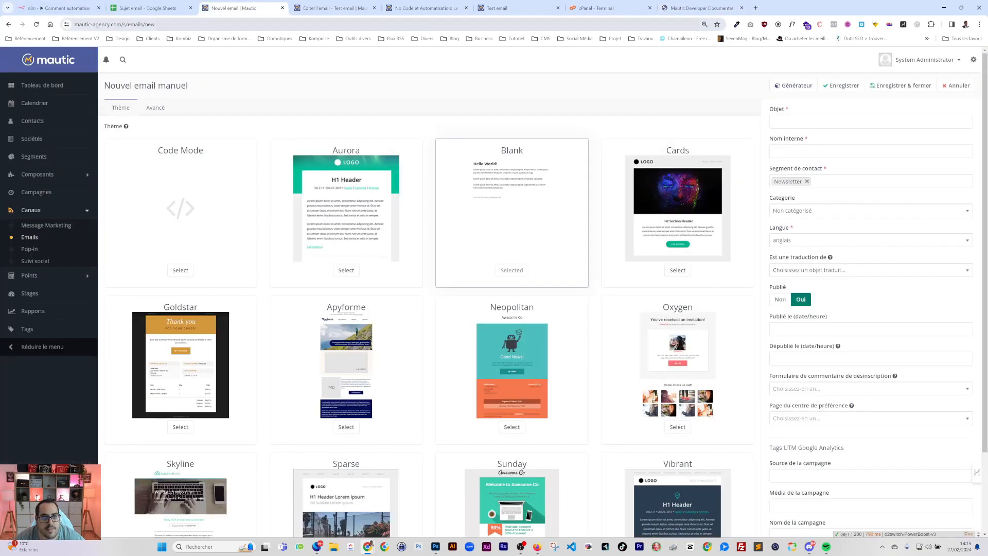
Reopen the EnvoieMautic node and check the Mautic send-email endpoint in the documentation
{"action": "left_click", "coordinate": [57, 8]}
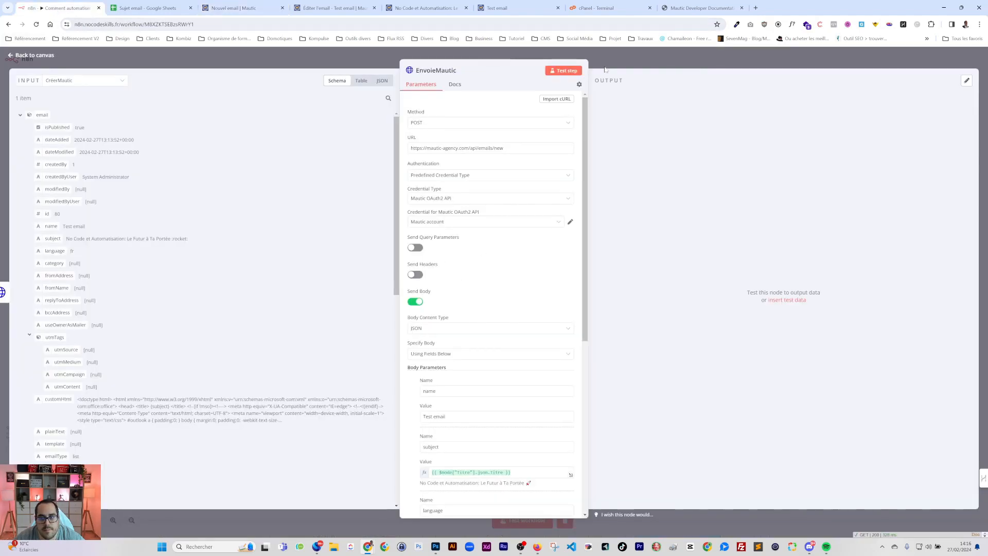
{"action": "left_click", "coordinate": [605, 69]}
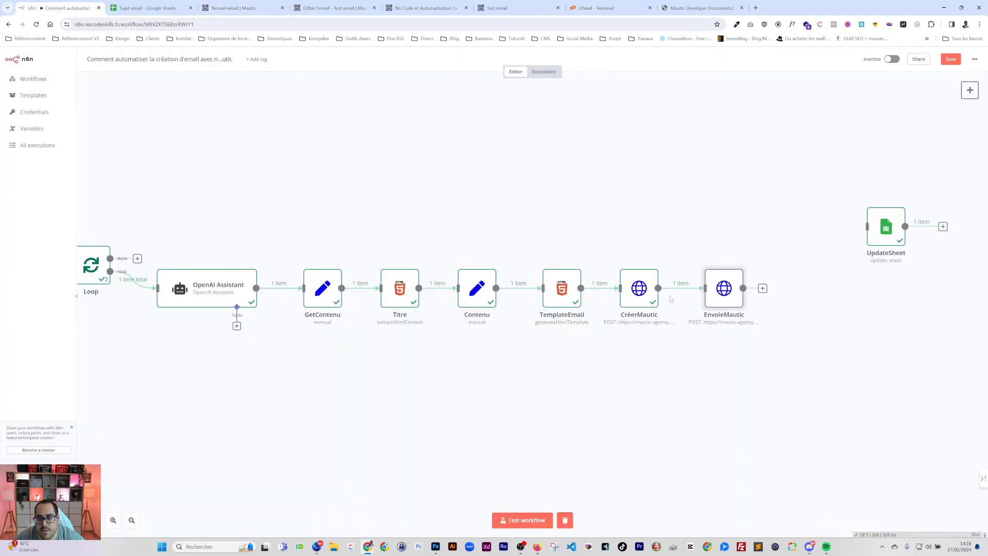
{"action": "double_click", "coordinate": [725, 290]}
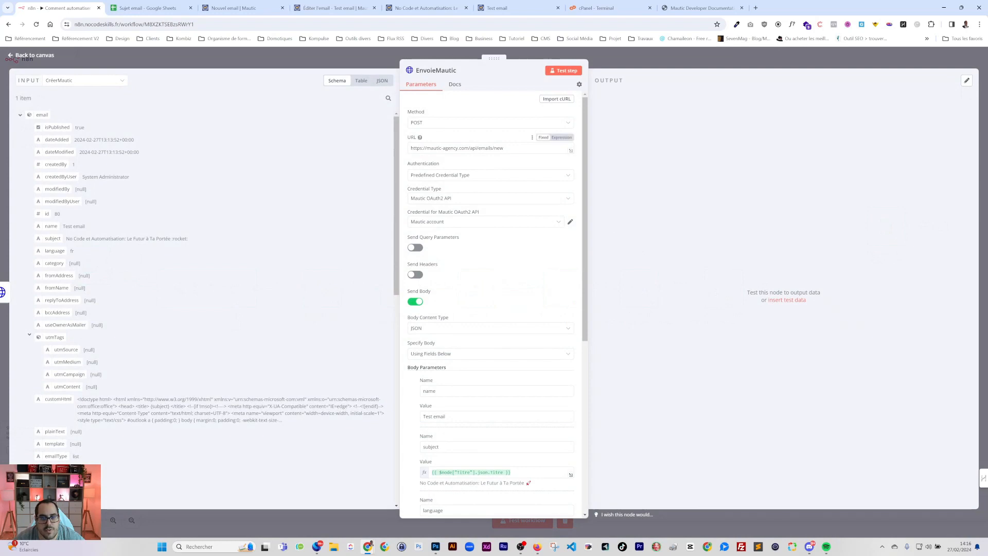
{"action": "left_click", "coordinate": [700, 8]}
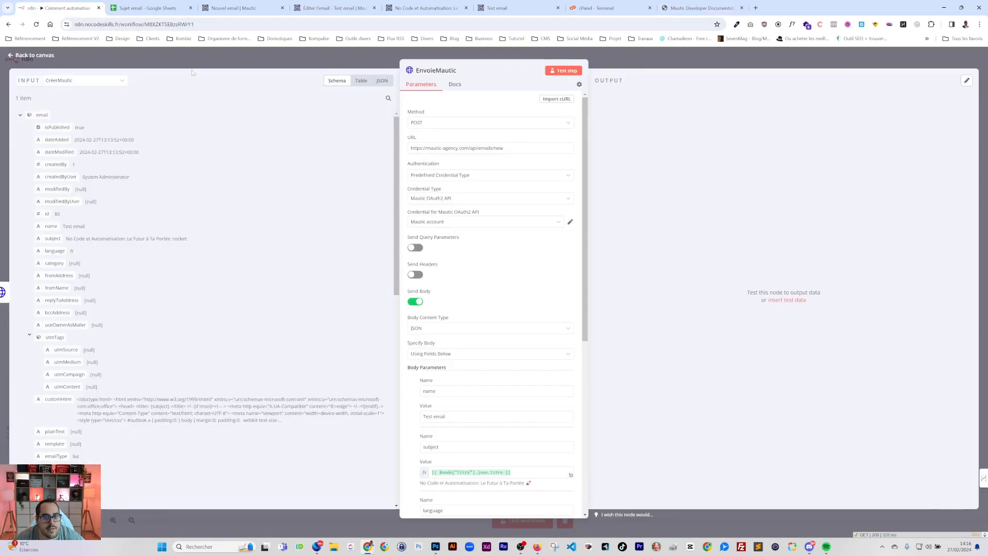
{"action": "left_click", "coordinate": [62, 7]}
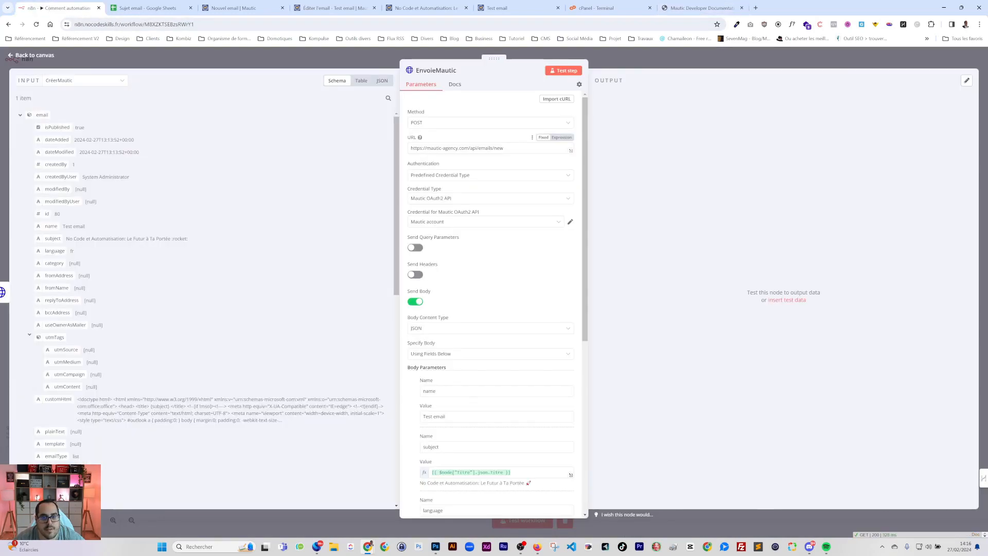
Replace 'new' in the URL with the created email's id expression followed by /send
{"action": "double_click", "coordinate": [498, 149]}
{"action": "key", "text": "BackSpace"}
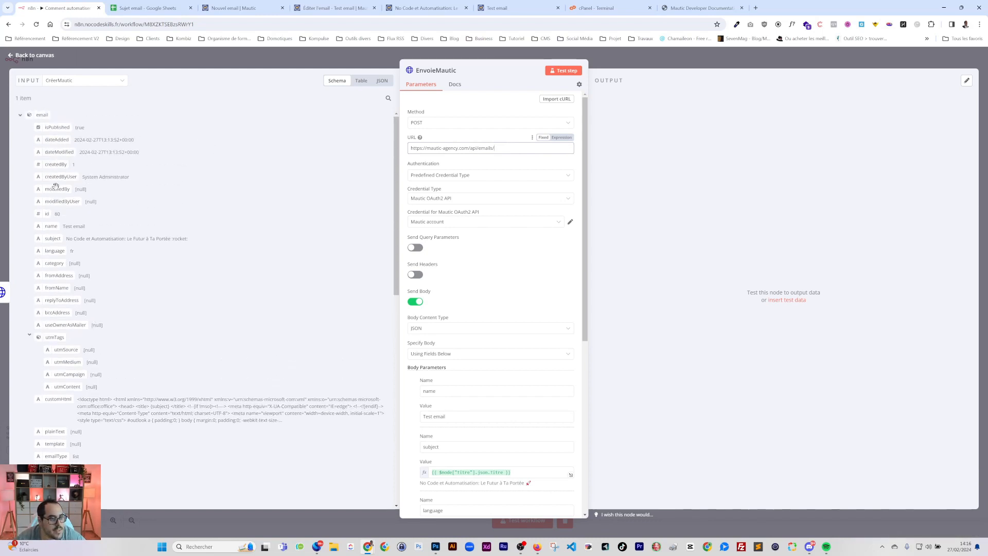
{"action": "left_click_drag", "start_coordinate": [44, 215], "coordinate": [517, 154]}
{"action": "left_click", "coordinate": [515, 148]}
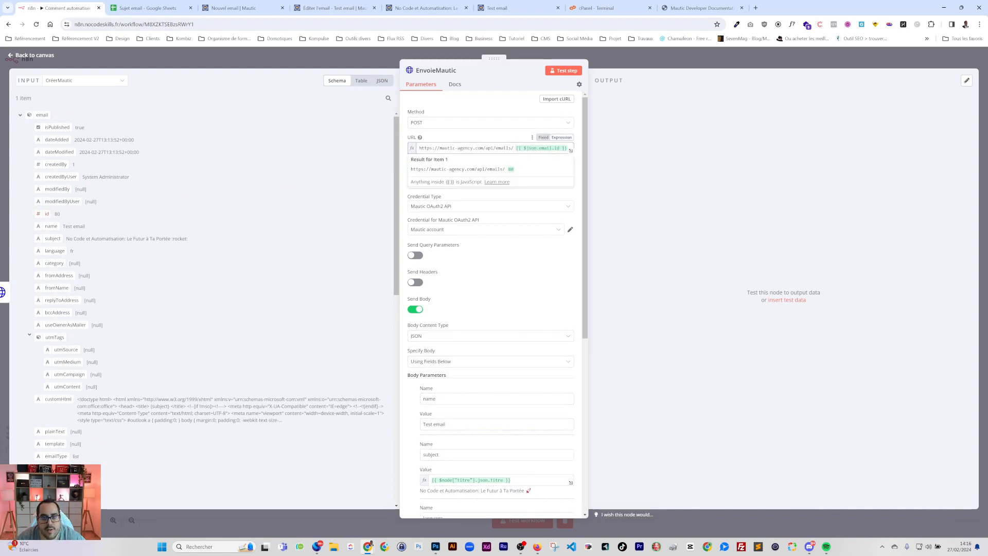
{"action": "key", "text": "BackSpace"}
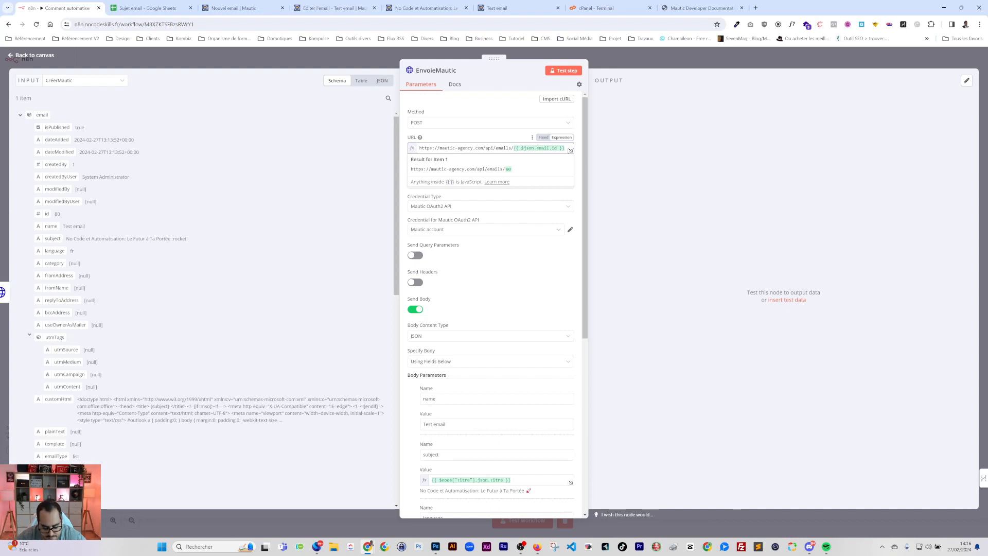
{"action": "key", "text": "End"}
{"action": "type", "text": "/send"}
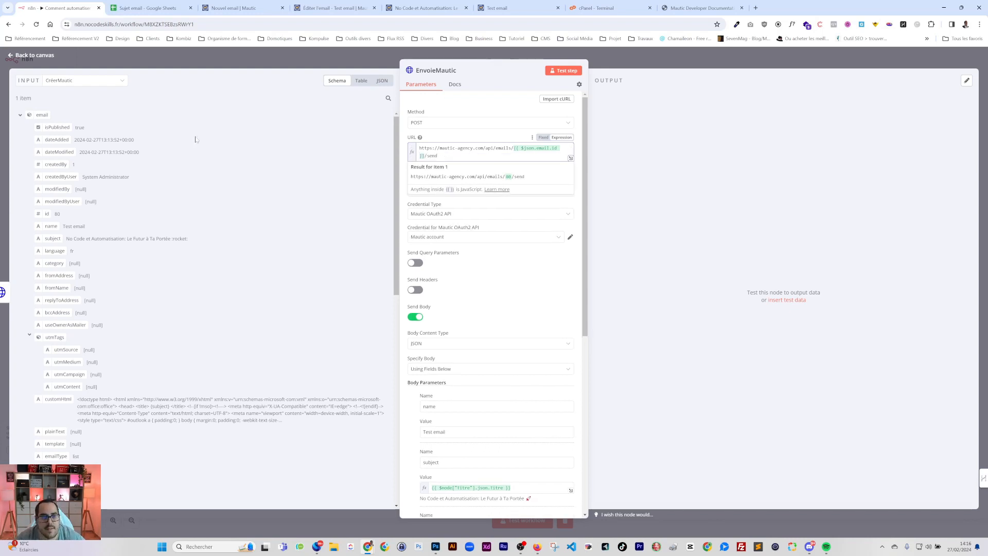
Check the send endpoint's sentCount response property in the Mautic docs
{"action": "left_click", "coordinate": [693, 9]}
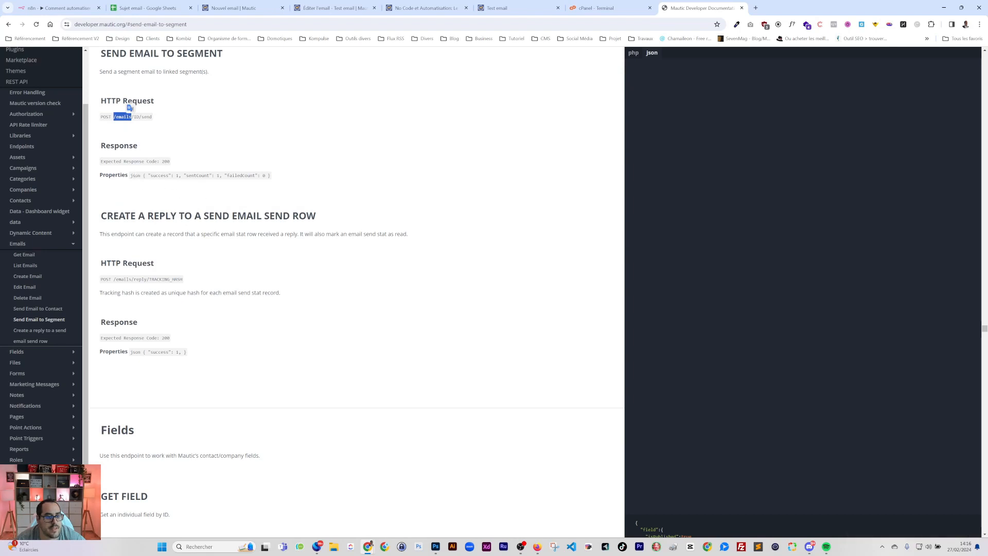
{"action": "left_click", "coordinate": [134, 117]}
{"action": "left_click_drag", "start_coordinate": [186, 176], "coordinate": [209, 175]}
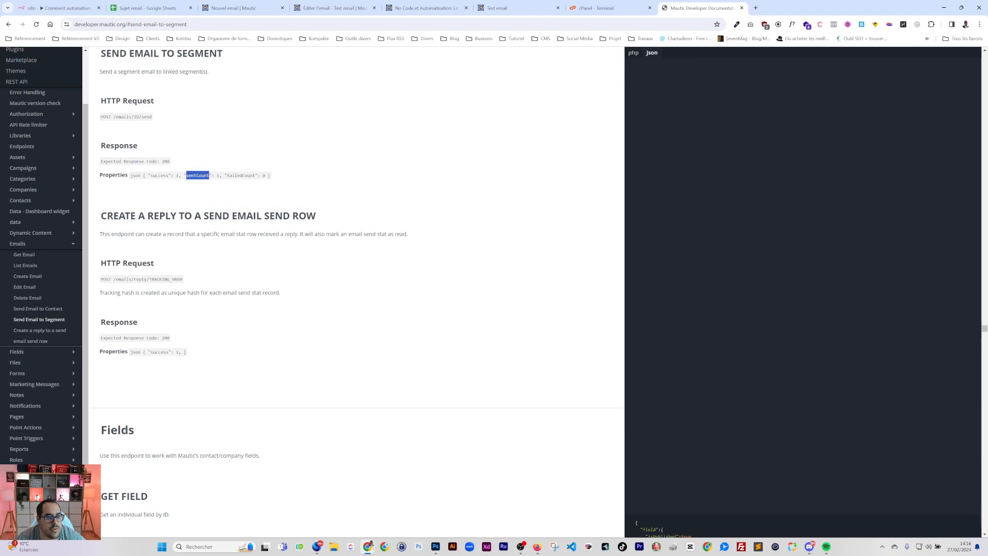
{"action": "double_click", "coordinate": [218, 176]}
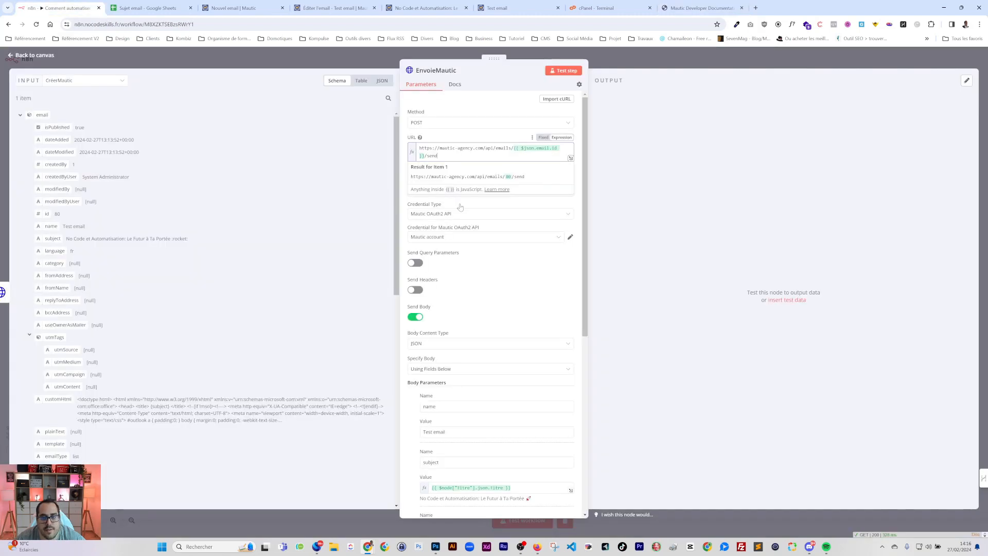
{"action": "left_click", "coordinate": [59, 7]}
{"action": "left_click", "coordinate": [468, 102]}
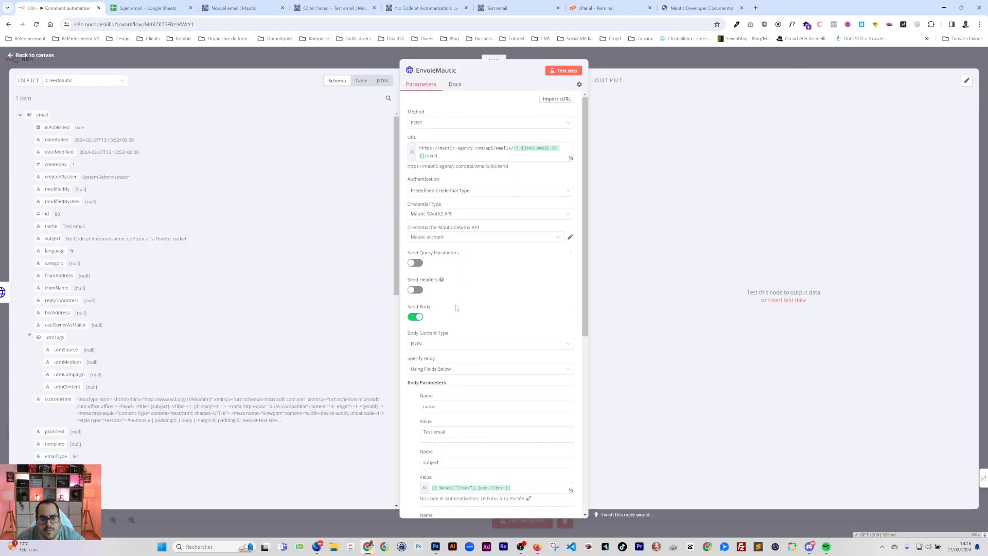
Switch off Send Body and return to the workflow canvas
{"action": "left_click", "coordinate": [416, 317]}
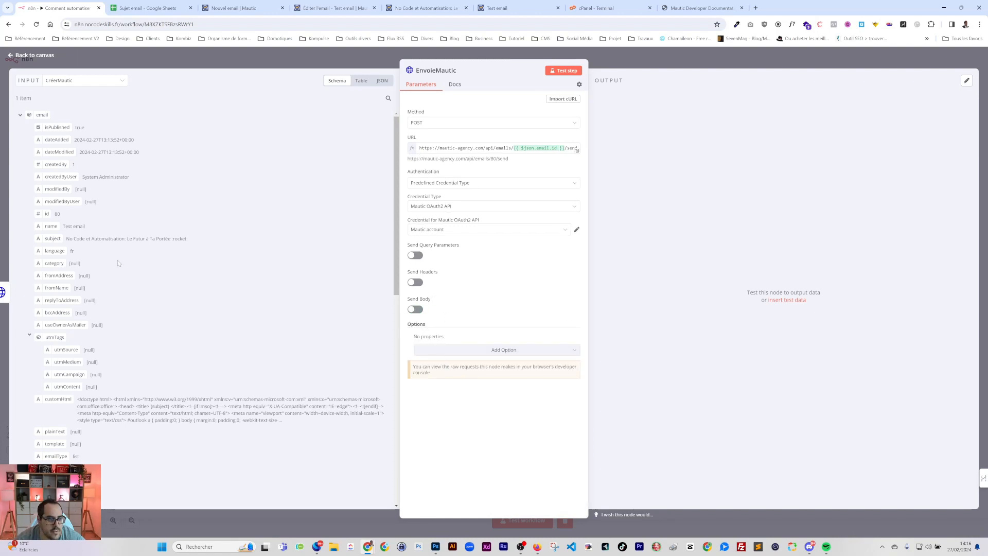
{"action": "scroll", "coordinate": [162, 350], "scroll_direction": "down", "scroll_amount": 3}
{"action": "scroll", "coordinate": [162, 350], "scroll_direction": "down", "scroll_amount": 2}
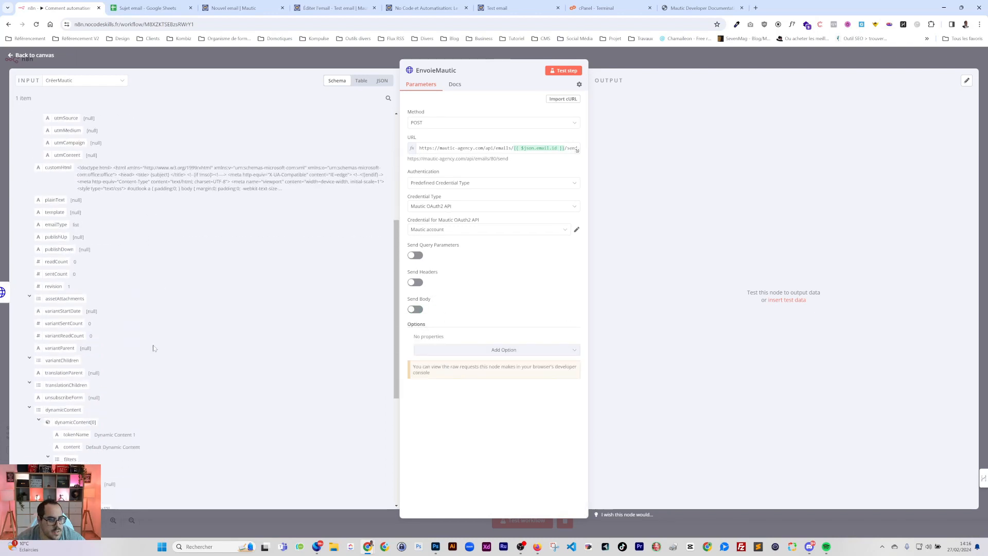
{"action": "left_click", "coordinate": [705, 65]}
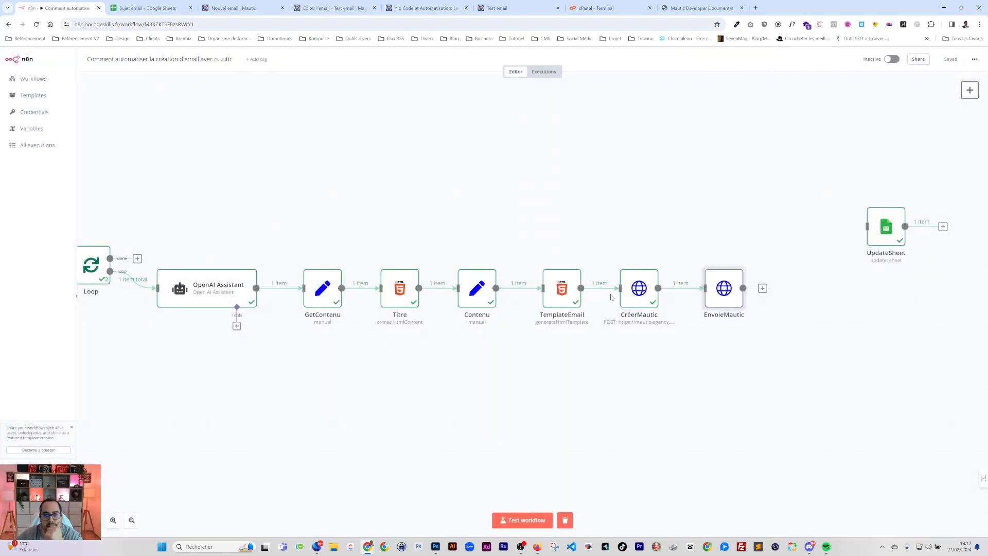
Clear the Objet text from cell B2 of the Sujet email sheet
{"action": "left_click", "coordinate": [116, 9]}
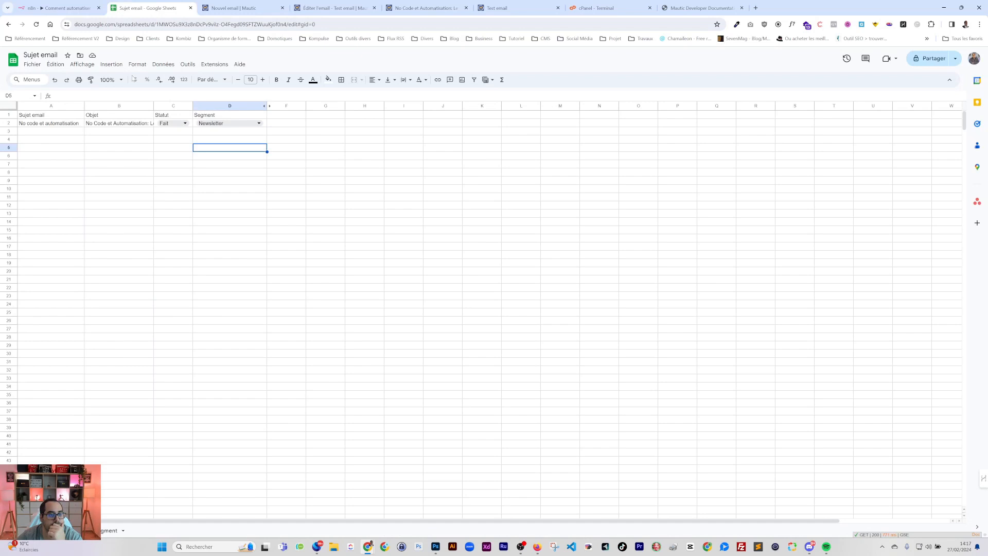
{"action": "left_click", "coordinate": [110, 123]}
{"action": "key", "text": "Delete"}
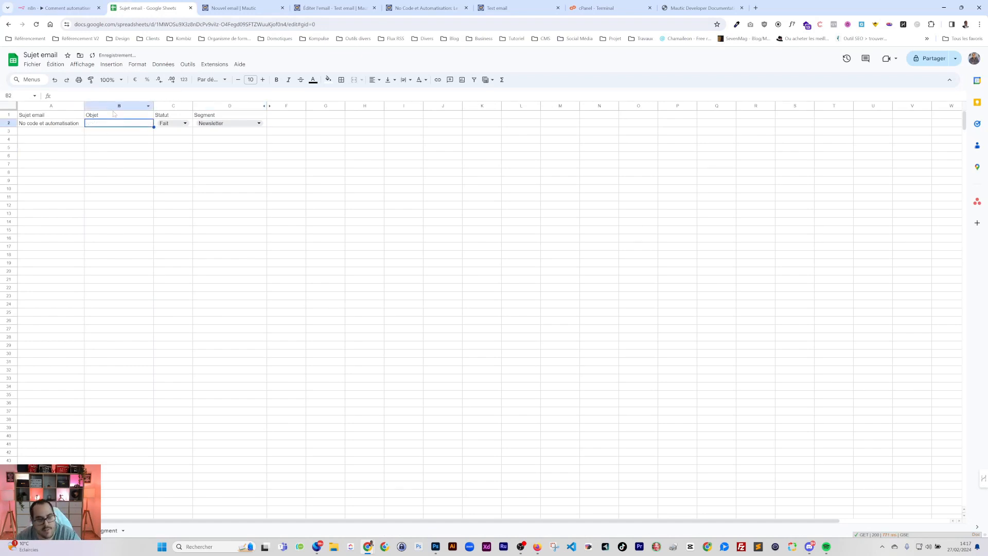
{"action": "left_click", "coordinate": [174, 123]}
Head column F with Nbre d'envoi
{"action": "left_click", "coordinate": [284, 116]}
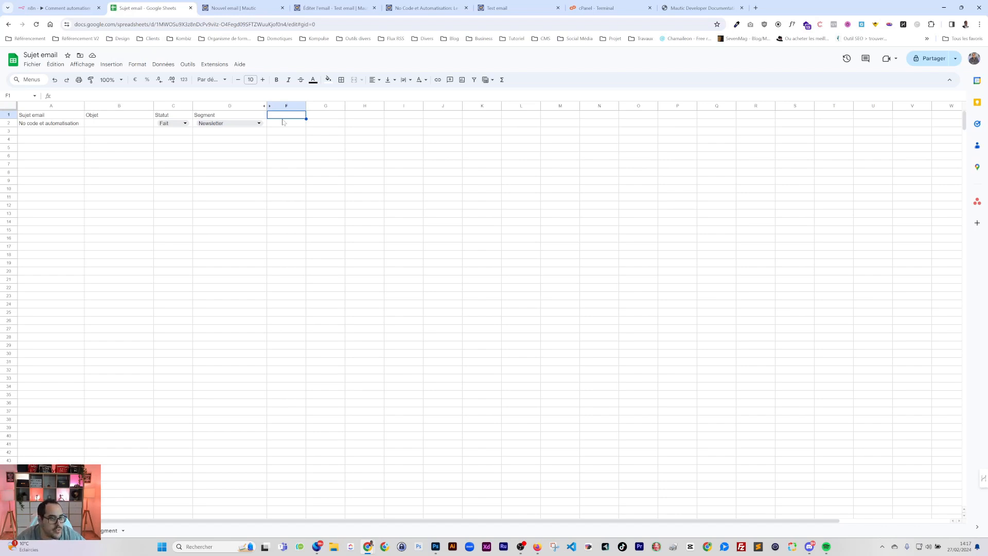
{"action": "type", "text": "Nbre d'envoie"}
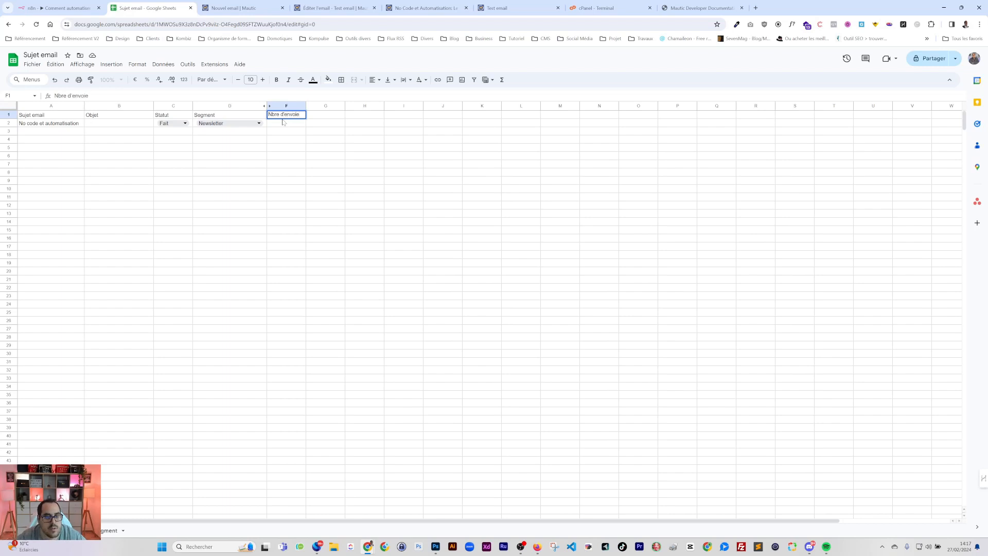
{"action": "key", "text": "Tab"}
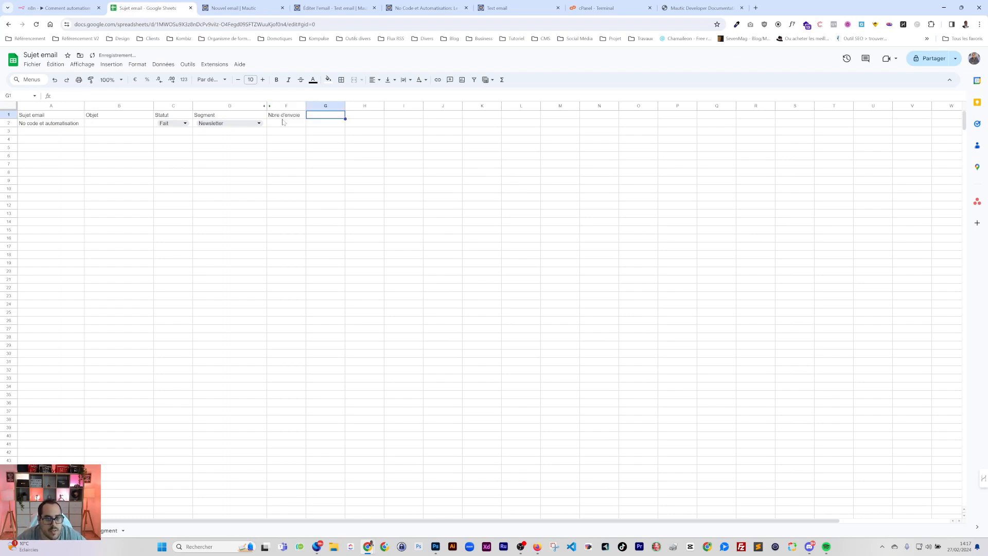
{"action": "key", "text": "shift+Tab"}
{"action": "key", "text": "Return"}
{"action": "key", "text": "BackSpace"}
{"action": "type", "text": "s"}
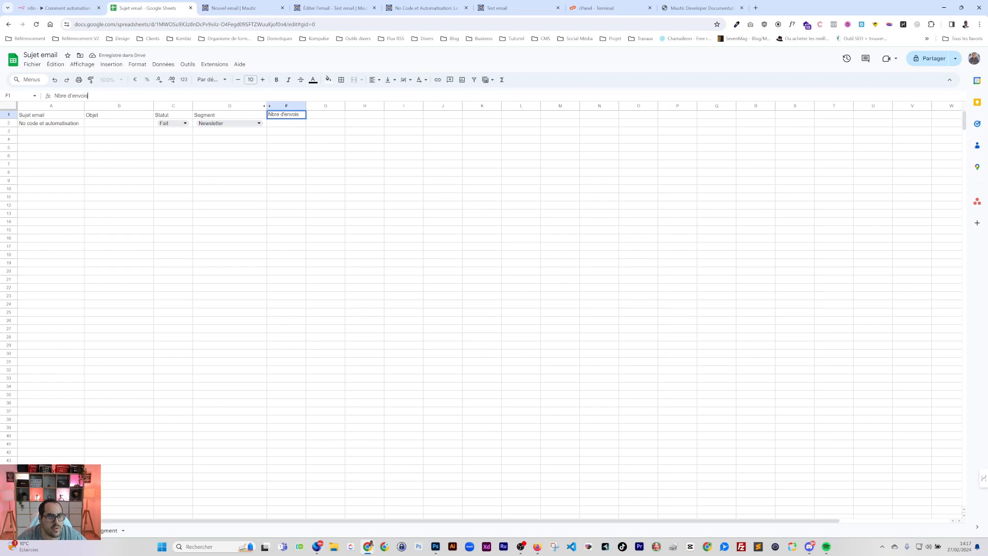
{"action": "left_click", "coordinate": [230, 171]}
{"action": "left_click", "coordinate": [273, 116]}
{"action": "double_click", "coordinate": [272, 118]}
{"action": "key", "text": "BackSpace"}
{"action": "key", "text": "Tab"}
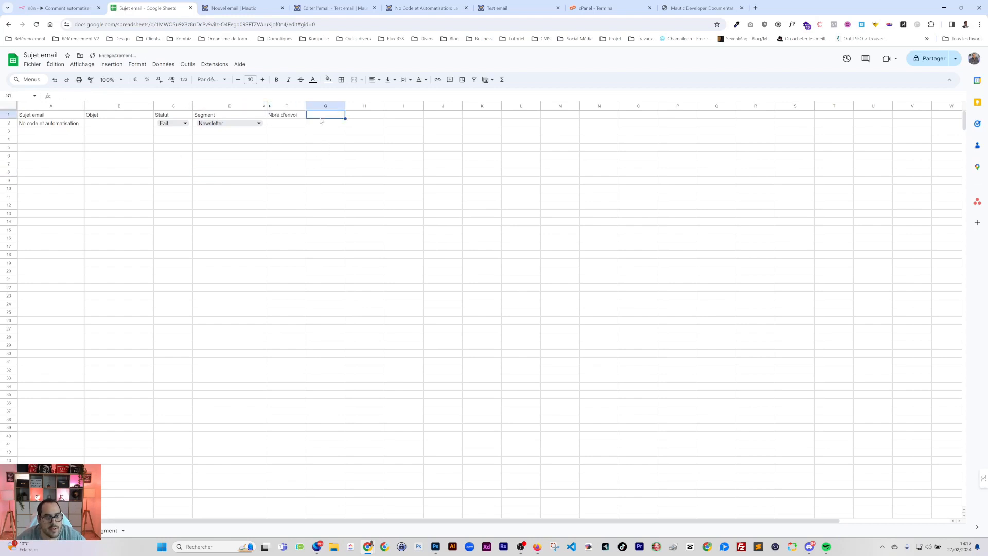
Head column G with Ouverture and go back to n8n
{"action": "type", "text": "Nbre"}
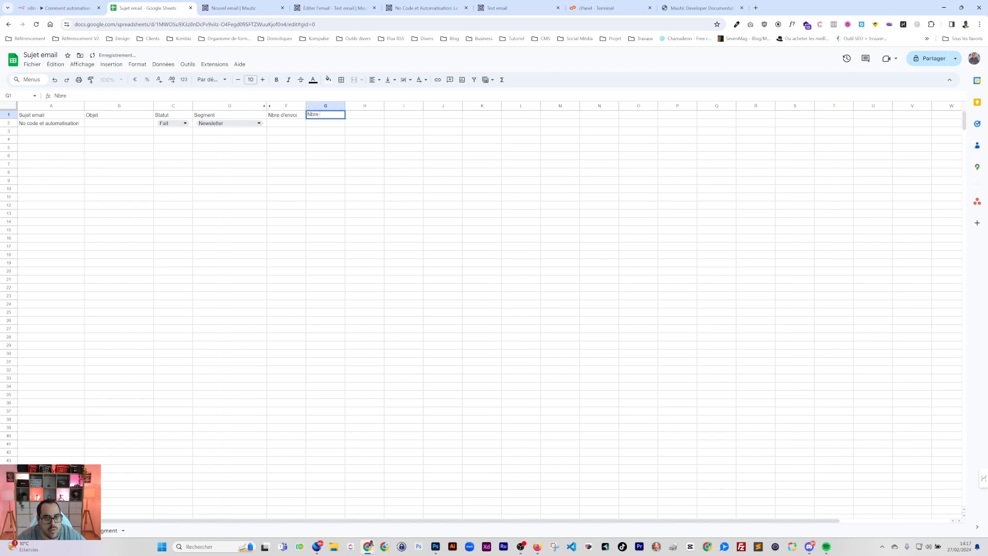
{"action": "type", "text": " d"}
{"action": "key", "text": "Escape"}
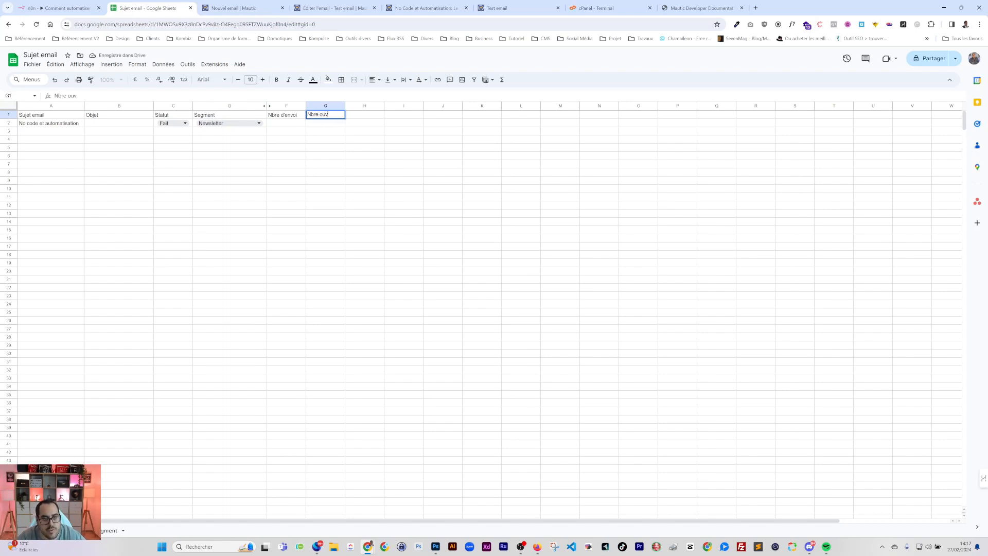
{"action": "type", "text": "Oub"}
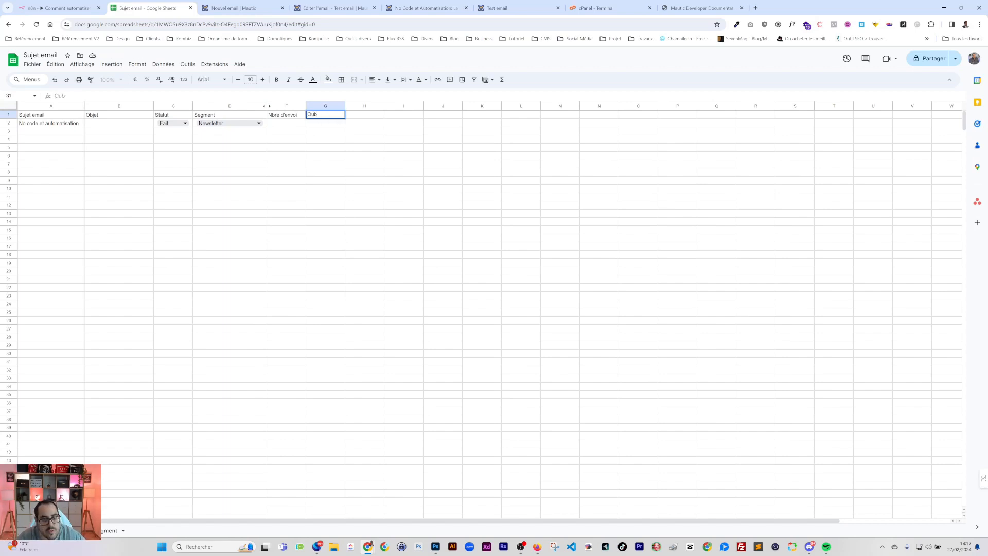
{"action": "type", "text": "erture"}
{"action": "key", "text": "Return"}
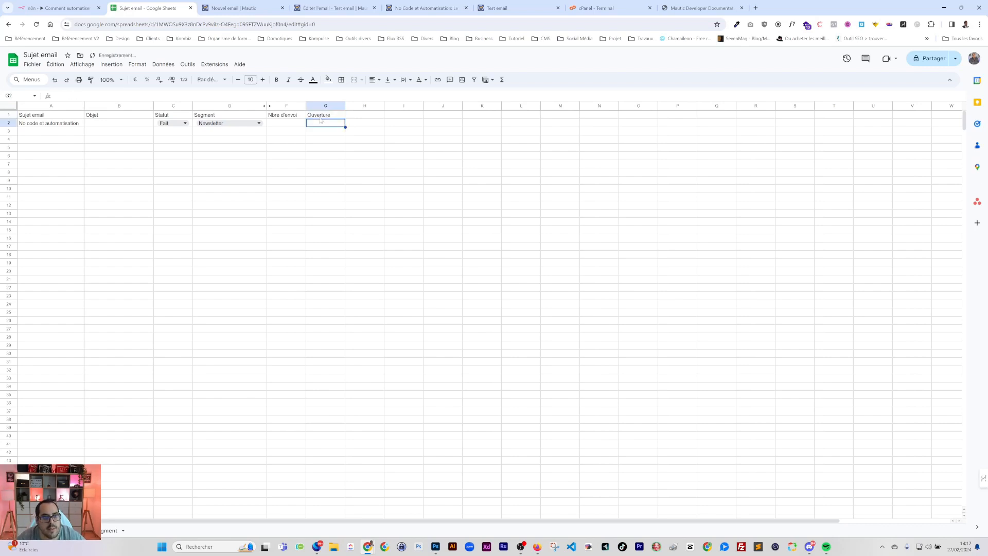
{"action": "left_click", "coordinate": [57, 6]}
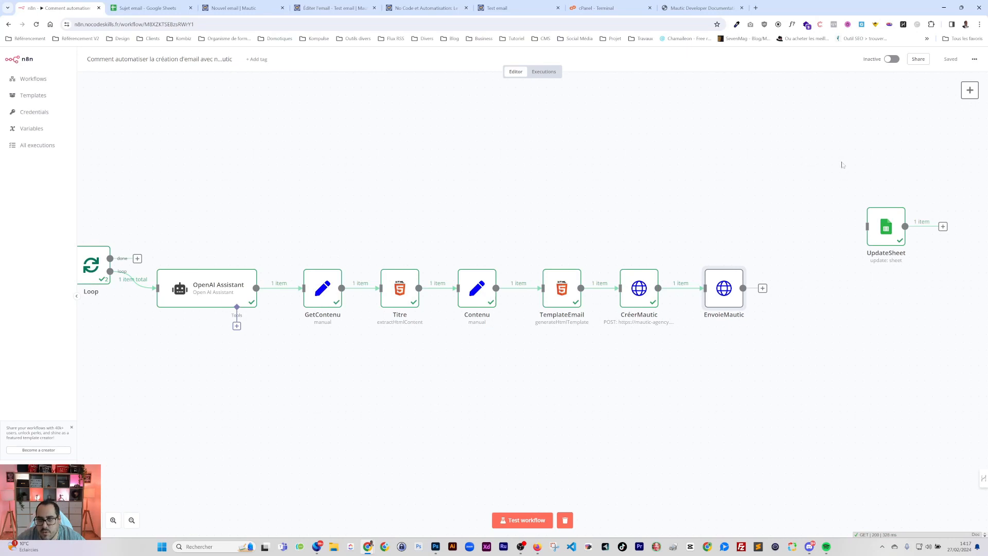
Set the topic status in cell C2 back to A faire
{"action": "left_click", "coordinate": [149, 7]}
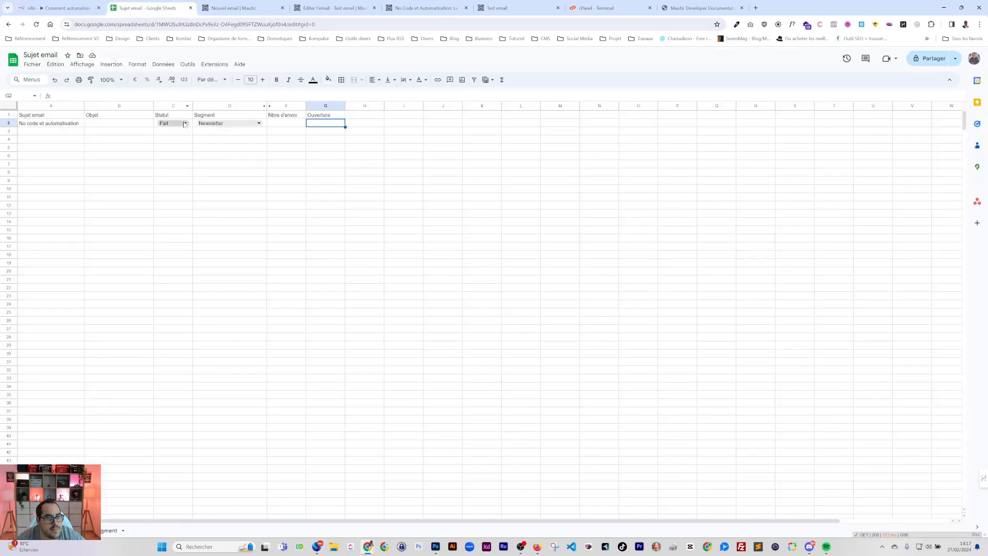
{"action": "left_click", "coordinate": [184, 124]}
{"action": "left_click", "coordinate": [170, 136]}
Rerun the workflow and read EnvoieMautic's output: success 1, sentCount 0, failedRecipients 2
{"action": "left_click", "coordinate": [60, 7]}
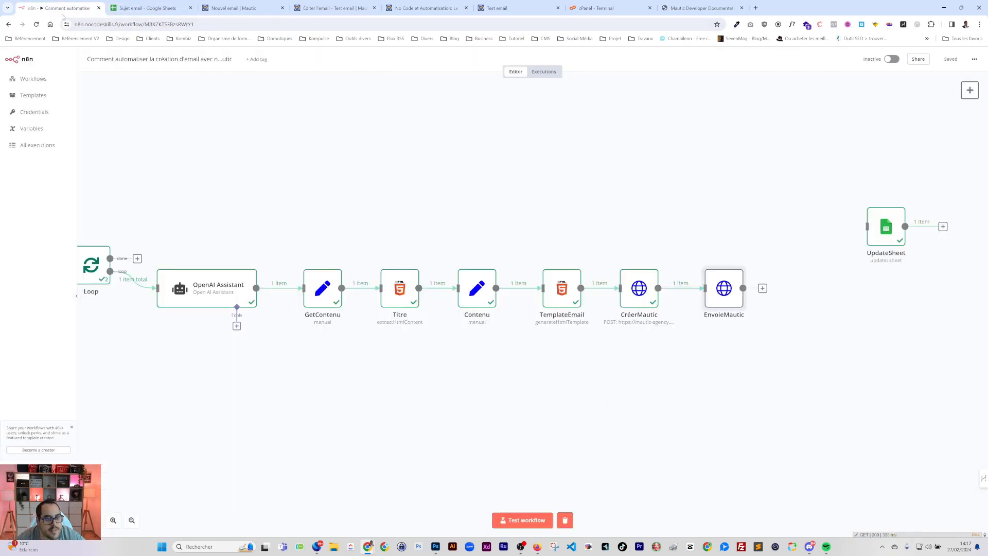
{"action": "left_click", "coordinate": [522, 519]}
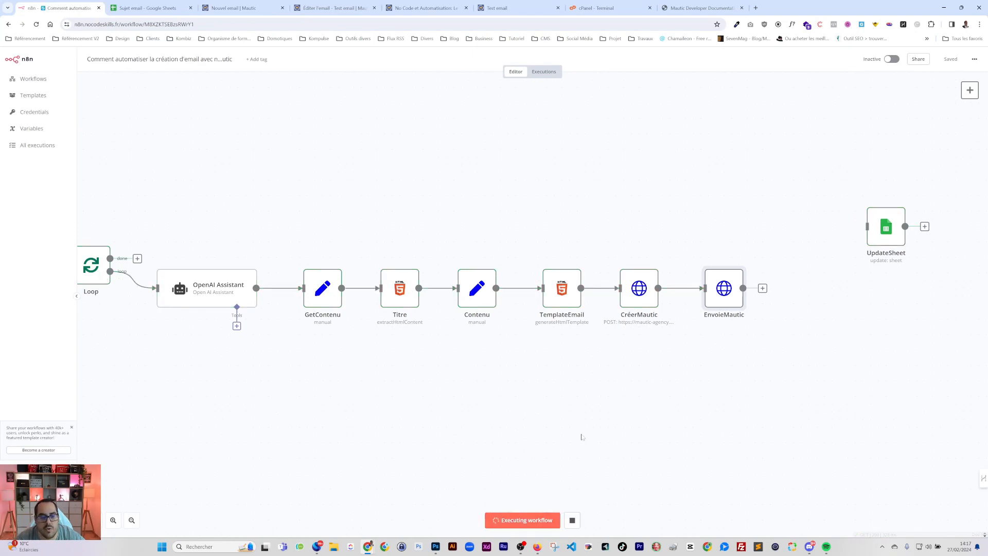
{"action": "left_click", "coordinate": [95, 519]}
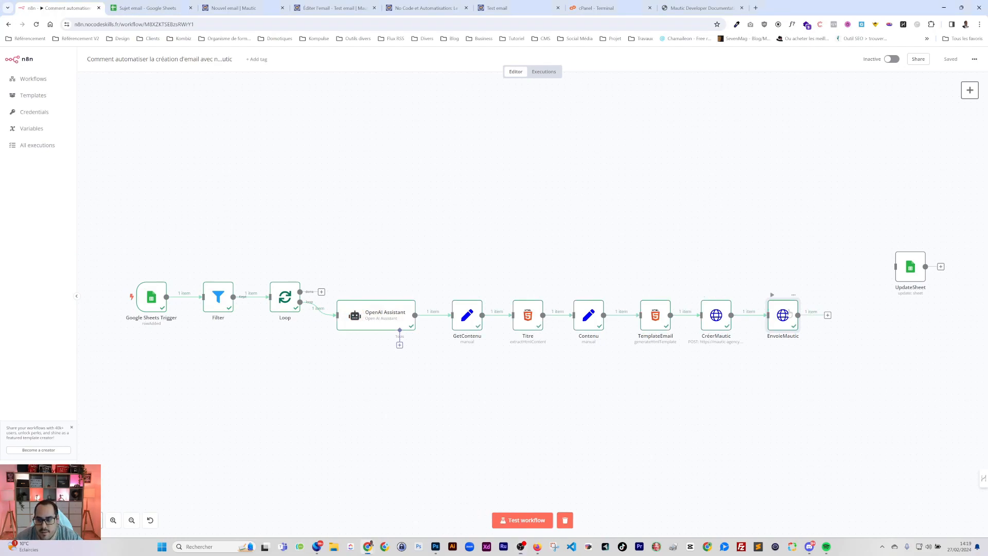
{"action": "double_click", "coordinate": [789, 314]}
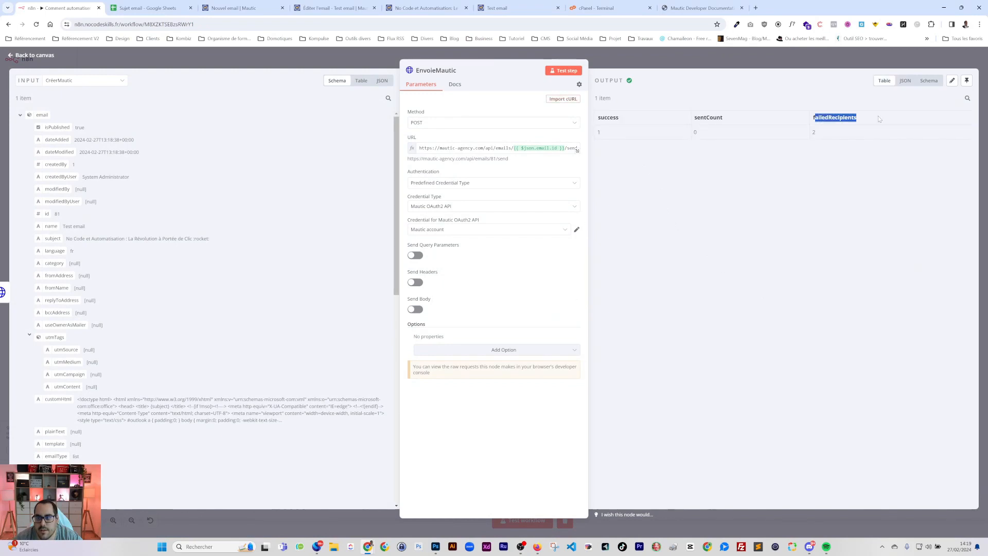
{"action": "left_click_drag", "start_coordinate": [816, 130], "coordinate": [818, 117]}
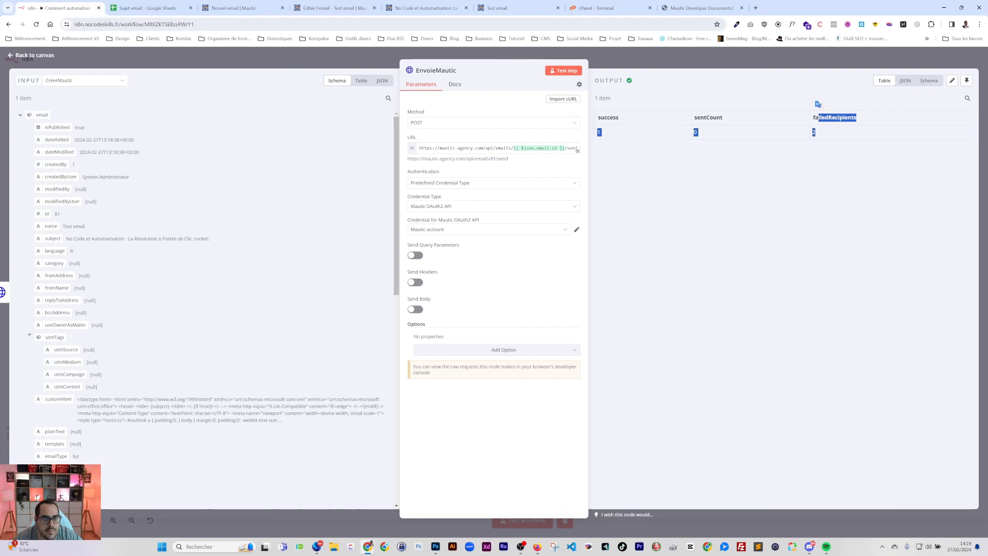
{"action": "left_click", "coordinate": [422, 9]}
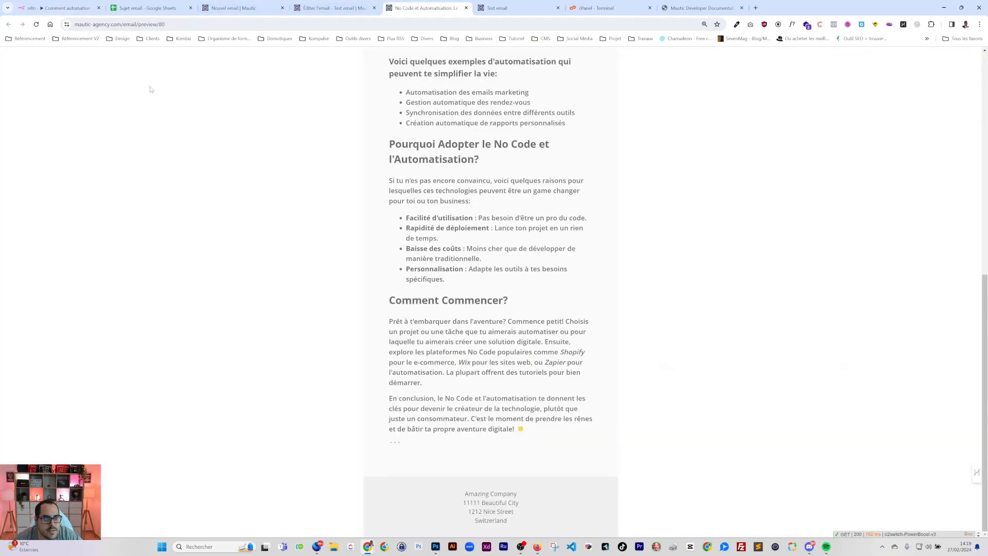
Check the Mautic Emails list (emails 80 and 81, 2 pending each), then open Configuration
{"action": "left_click", "coordinate": [233, 8]}
{"action": "left_click", "coordinate": [30, 237]}
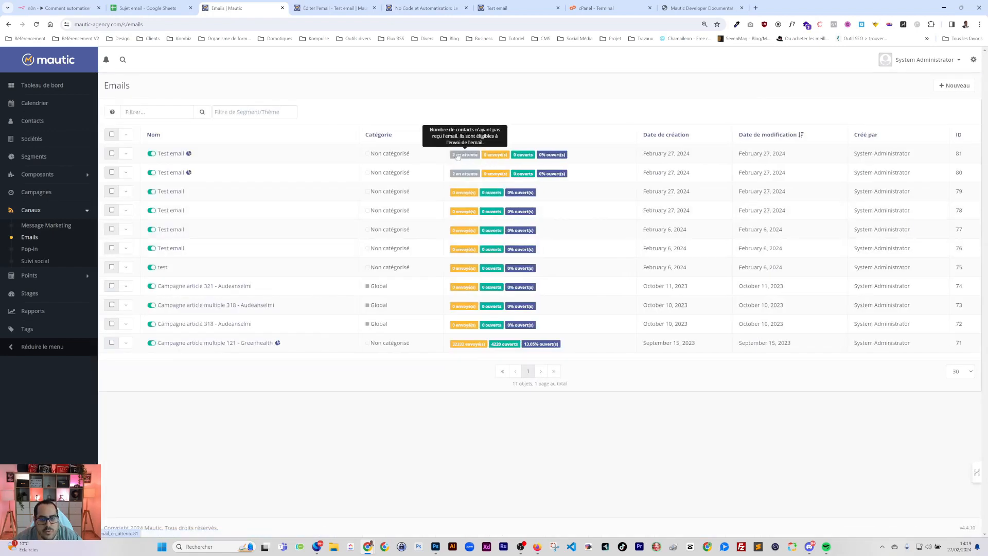
{"action": "left_click", "coordinate": [148, 7]}
{"action": "left_click", "coordinate": [65, 8]}
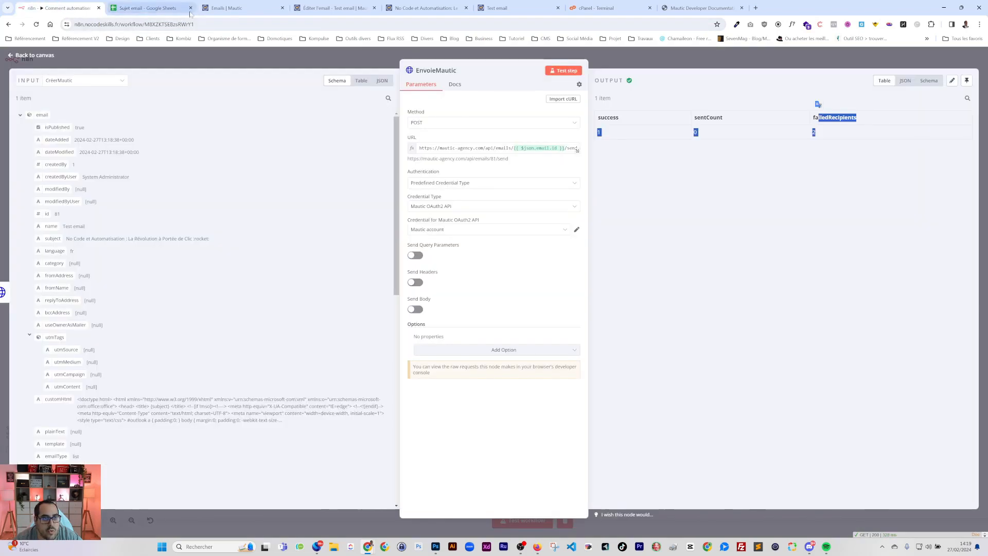
{"action": "left_click", "coordinate": [242, 7]}
{"action": "left_click", "coordinate": [973, 60]}
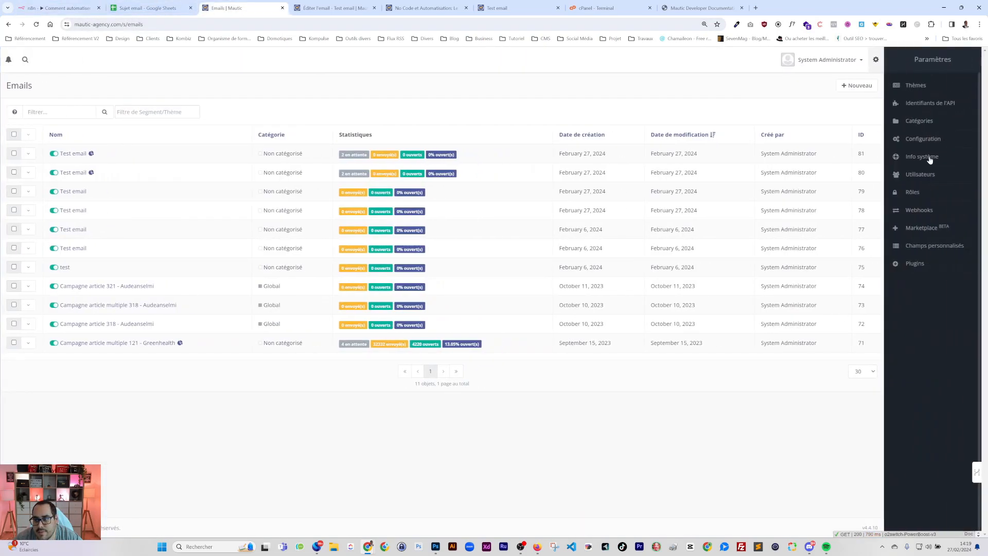
{"action": "left_click", "coordinate": [918, 139]}
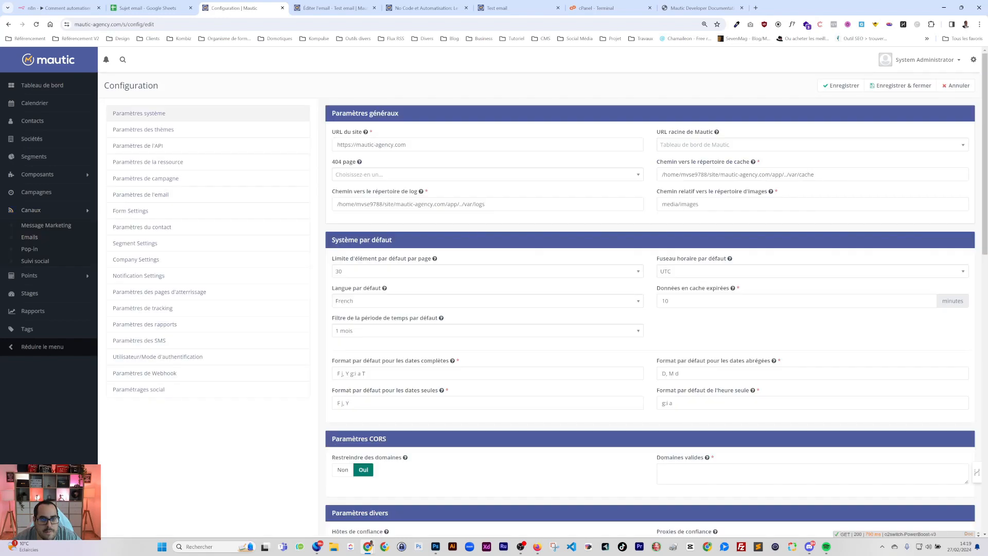
Run the Amazon SES - SMTP connection test in the email settings until it shows Succès !
{"action": "left_click", "coordinate": [143, 148]}
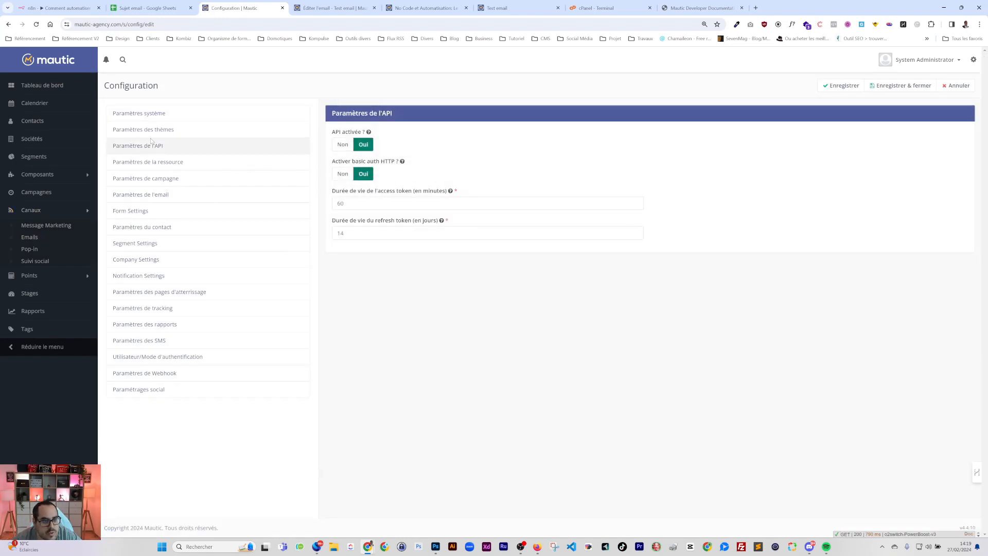
{"action": "left_click", "coordinate": [148, 179]}
{"action": "left_click", "coordinate": [141, 194]}
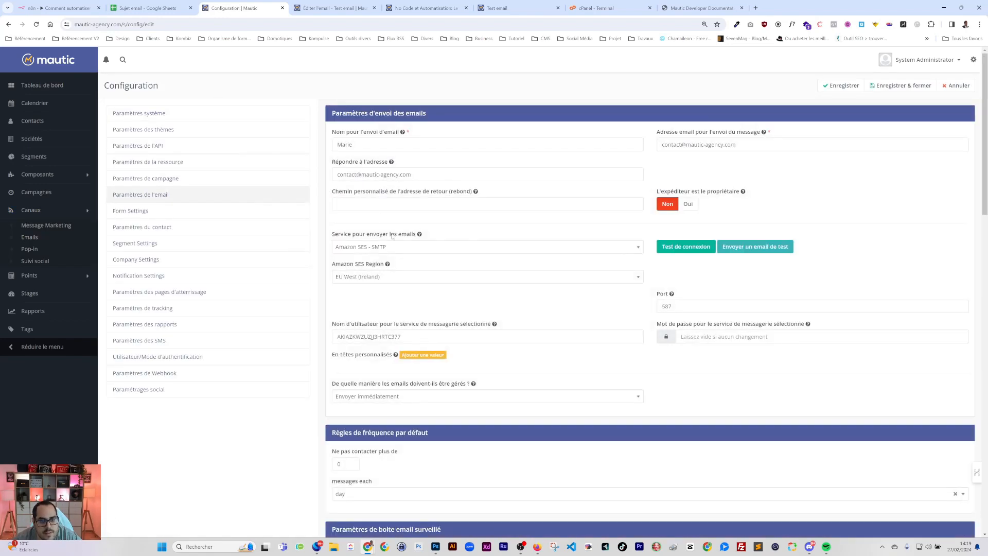
{"action": "left_click", "coordinate": [699, 250]}
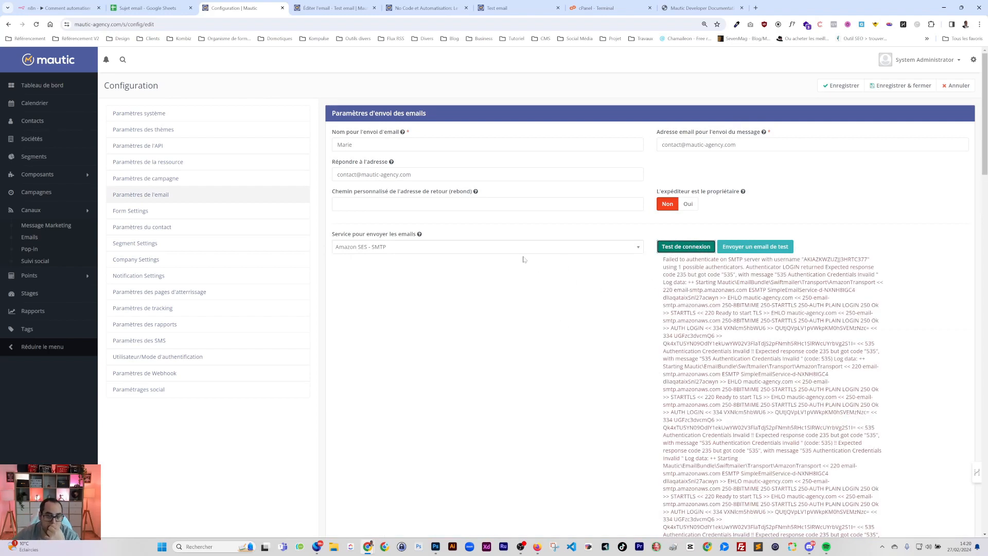
{"action": "scroll", "coordinate": [523, 259], "scroll_direction": "down", "scroll_amount": 2}
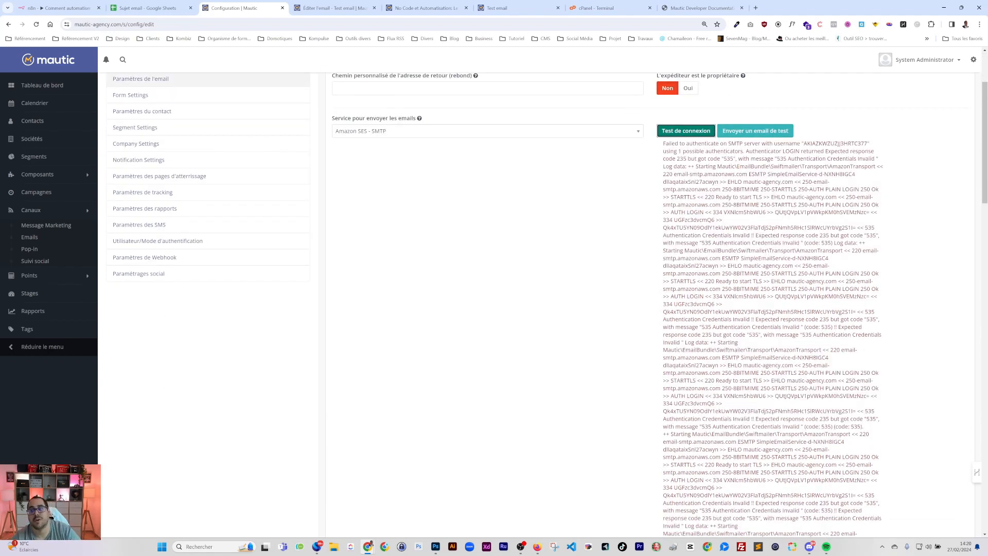
{"action": "scroll", "coordinate": [610, 217], "scroll_direction": "down", "scroll_amount": 8}
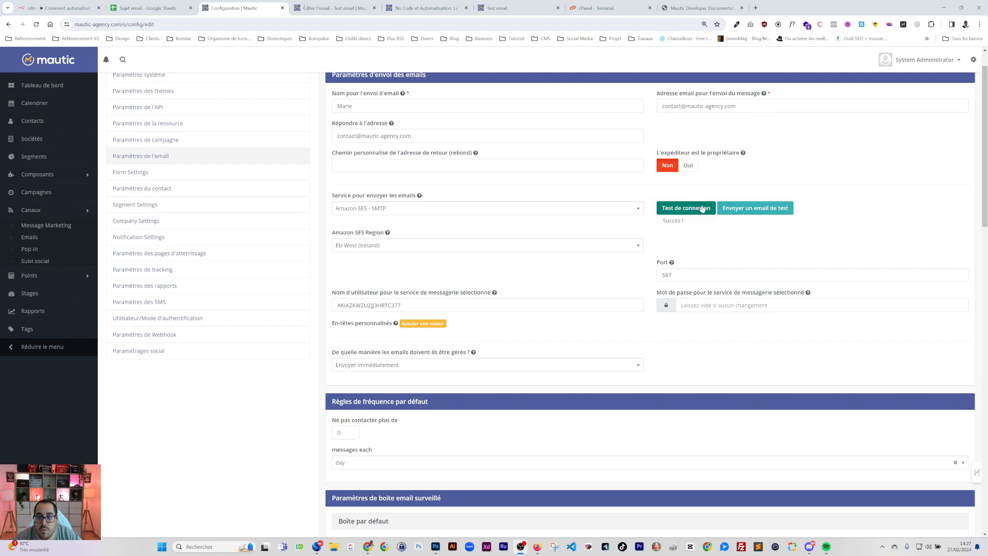
{"action": "triple_click", "coordinate": [674, 225]}
Send a test email, then return via the Sujet email sheet to n8n
{"action": "left_click", "coordinate": [767, 212]}
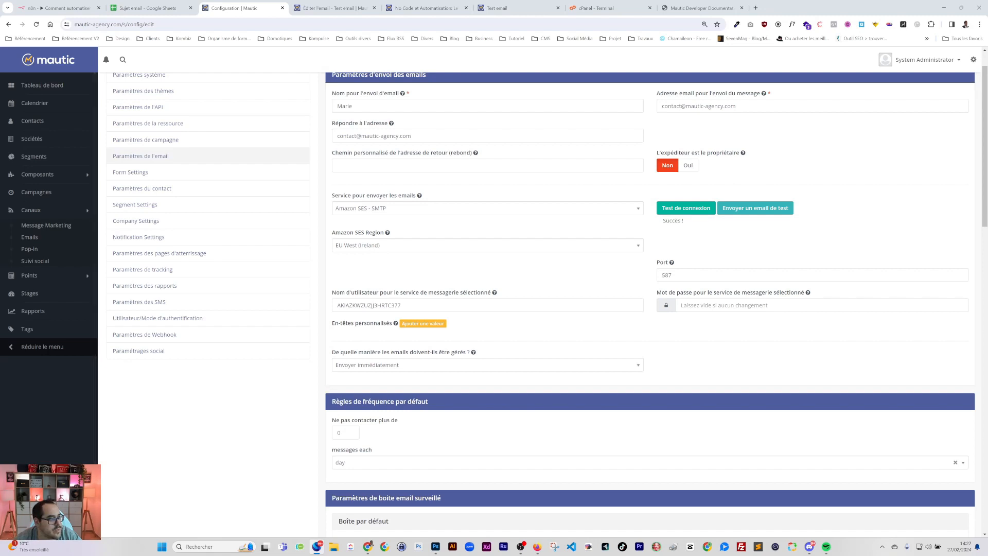
{"action": "left_click_drag", "start_coordinate": [0, 110], "coordinate": [546, 109]}
{"action": "left_click_drag", "start_coordinate": [607, 114], "coordinate": [0, 149]}
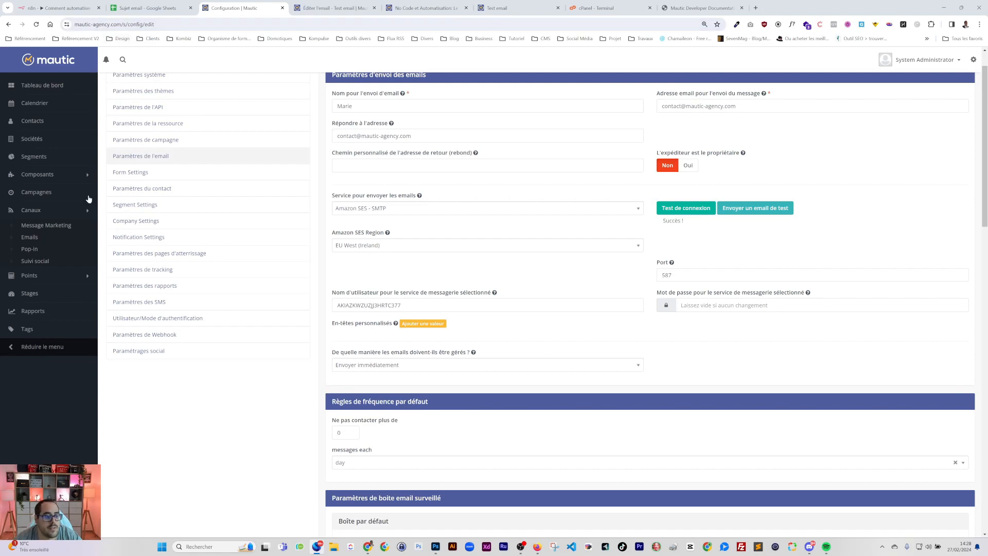
{"action": "left_click", "coordinate": [158, 9]}
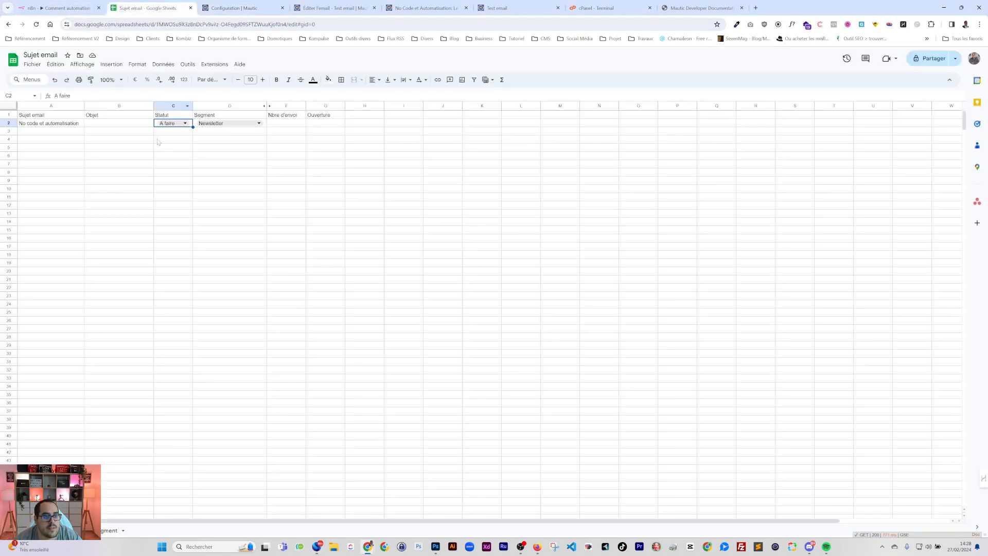
{"action": "left_click", "coordinate": [71, 11]}
Rerun the workflow, confirm EnvoieMautic shows success 1 and sentCount 2, and bring up the mail app
{"action": "left_click", "coordinate": [752, 62]}
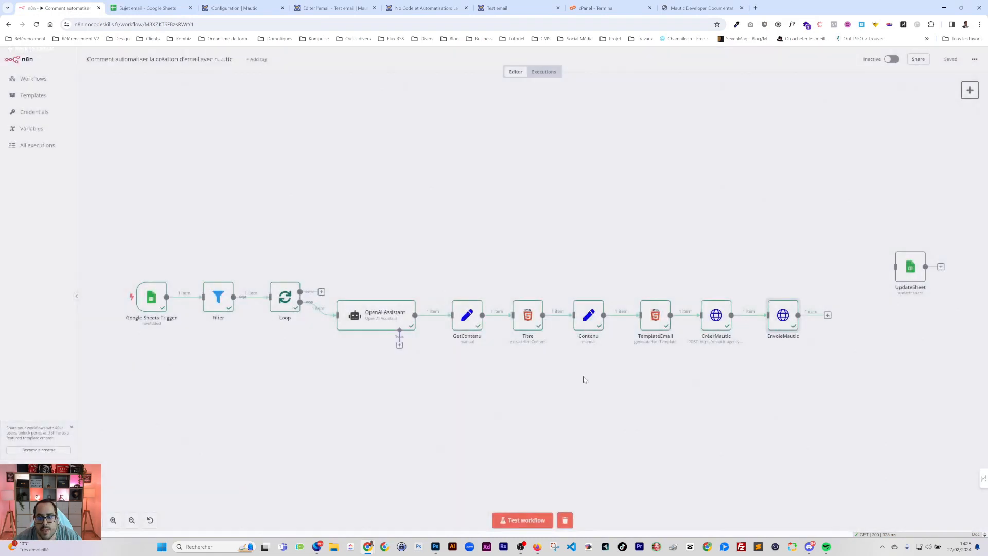
{"action": "left_click", "coordinate": [511, 525]}
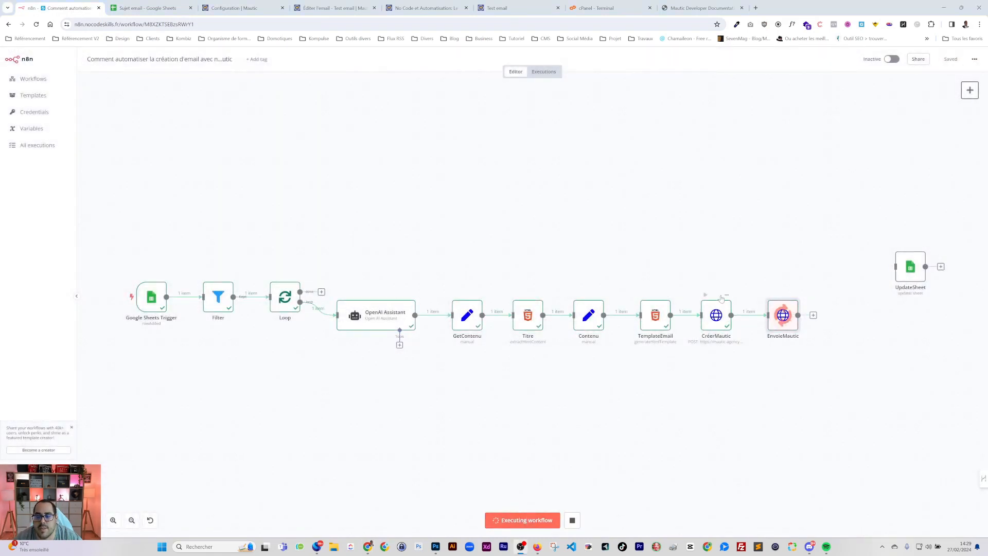
{"action": "double_click", "coordinate": [783, 315]}
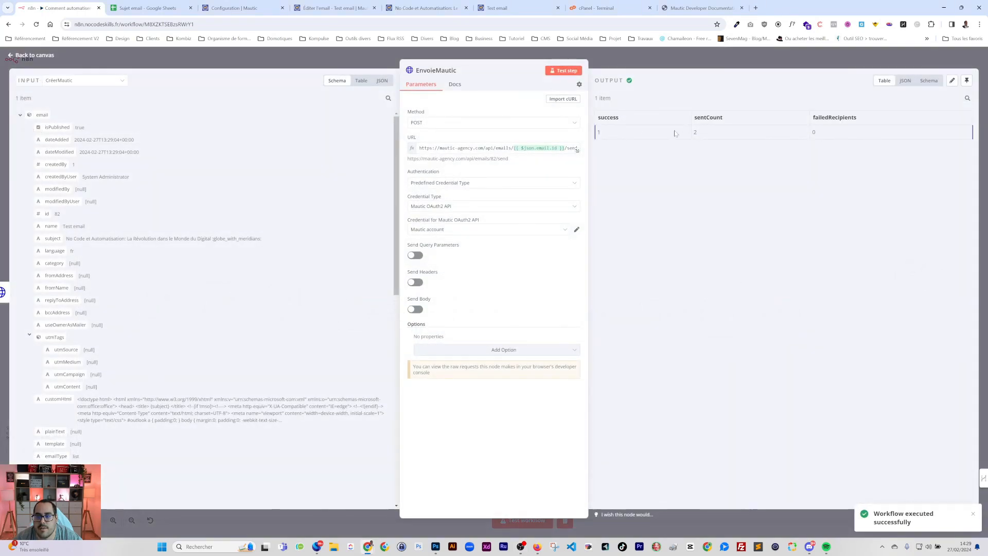
{"action": "left_click_drag", "start_coordinate": [597, 132], "coordinate": [630, 133]}
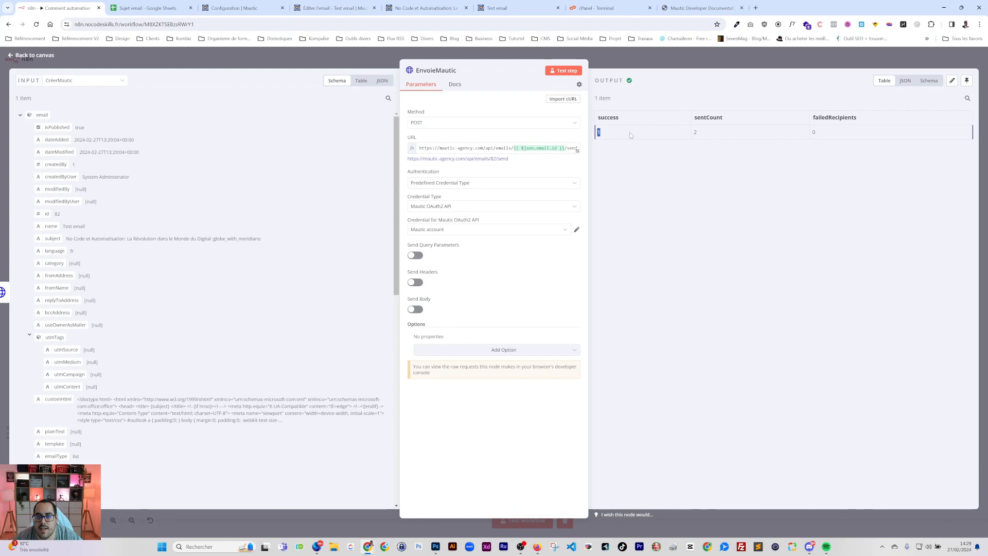
{"action": "left_click_drag", "start_coordinate": [712, 135], "coordinate": [685, 131]}
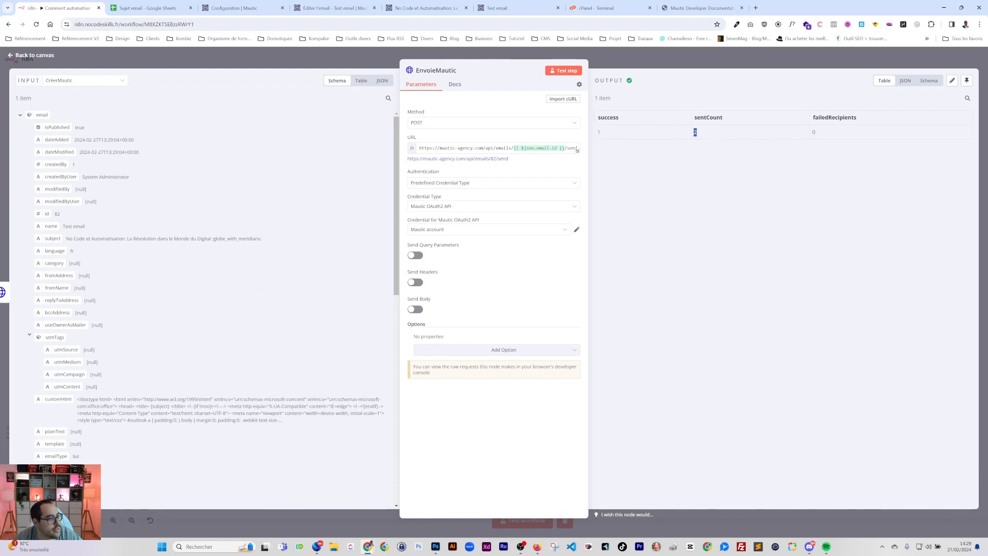
{"action": "key", "text": "alt+Tab"}
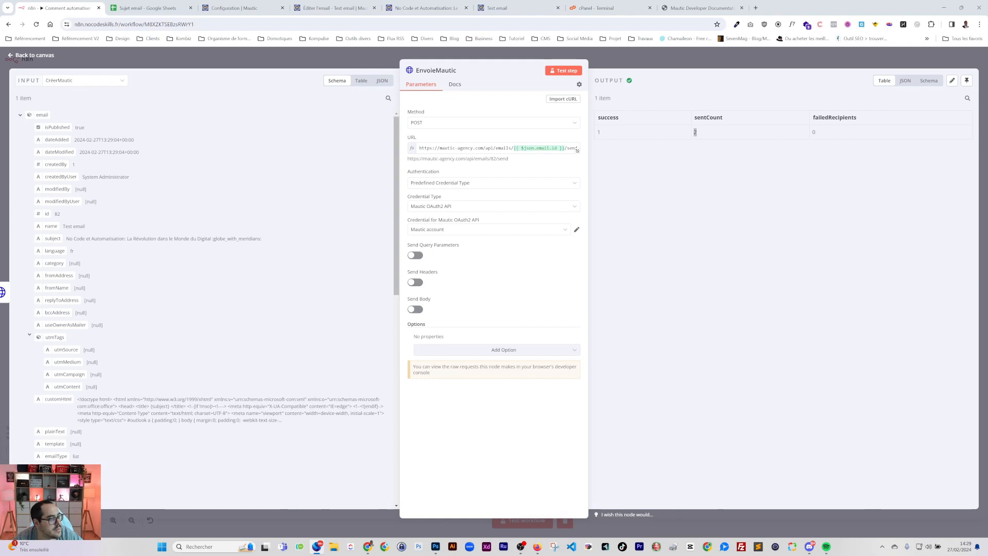
{"action": "left_click_drag", "start_coordinate": [0, 98], "coordinate": [466, 106]}
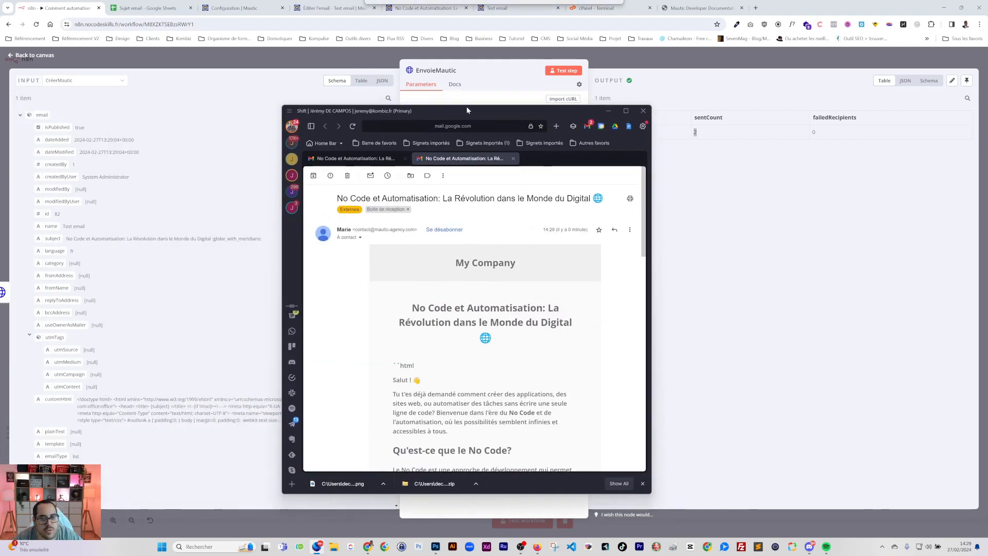
Inspect both copies of the No Code et Automatisation email, their sender details and content, then move the mail window away
{"action": "double_click", "coordinate": [520, 112]}
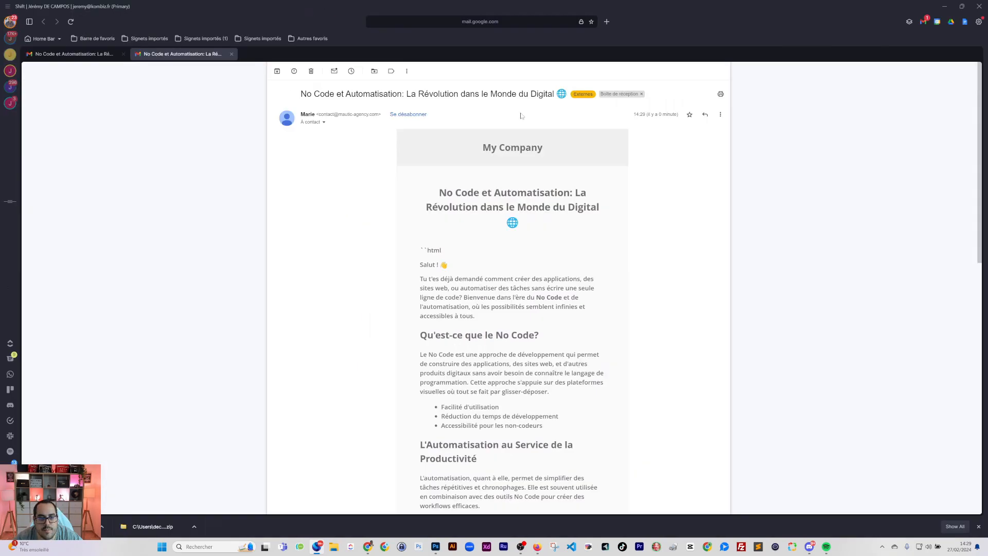
{"action": "left_click", "coordinate": [324, 122]}
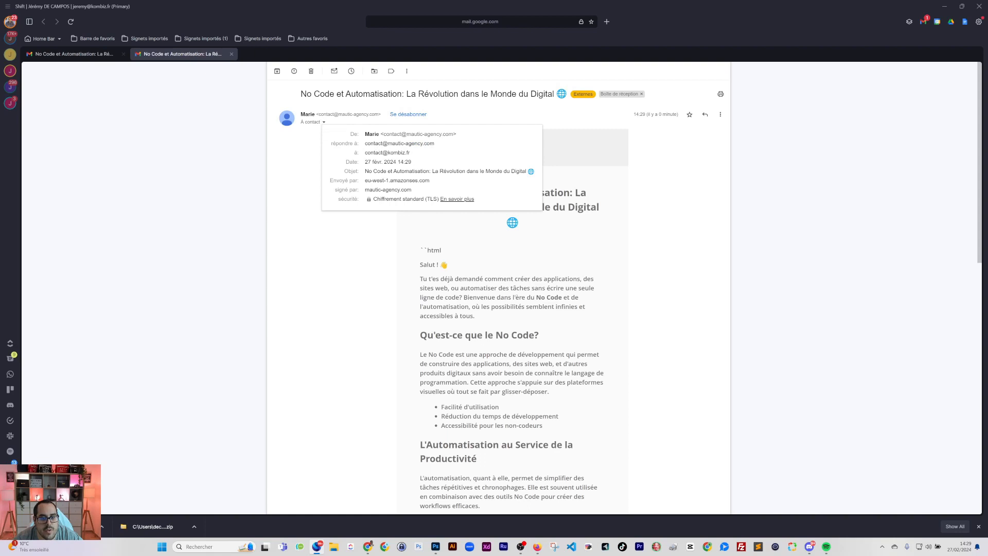
{"action": "left_click", "coordinate": [75, 61]}
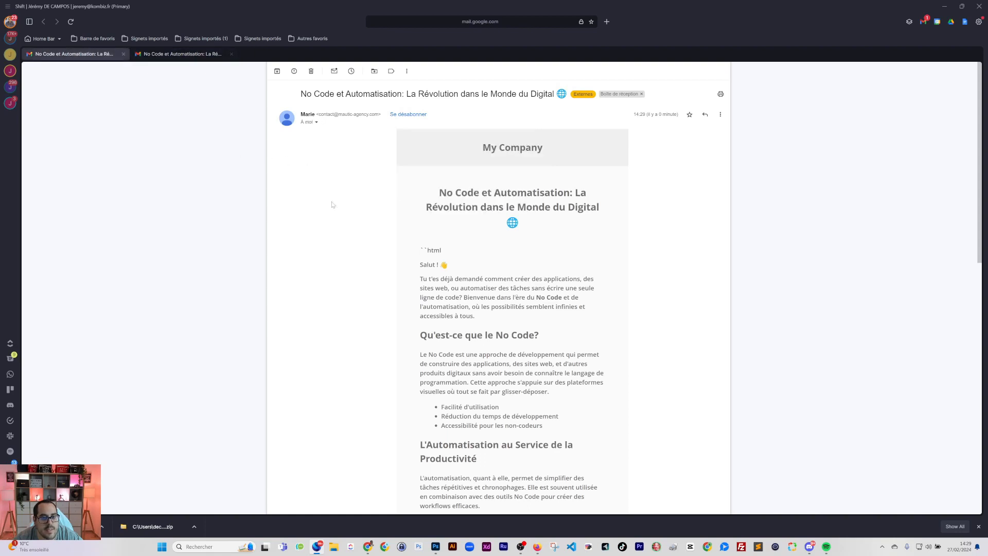
{"action": "left_click", "coordinate": [317, 124]}
{"action": "left_click", "coordinate": [637, 187]}
{"action": "scroll", "coordinate": [637, 188], "scroll_direction": "down", "scroll_amount": 4}
{"action": "scroll", "coordinate": [637, 187], "scroll_direction": "up", "scroll_amount": 4}
{"action": "scroll", "coordinate": [512, 288], "scroll_direction": "down", "scroll_amount": 12}
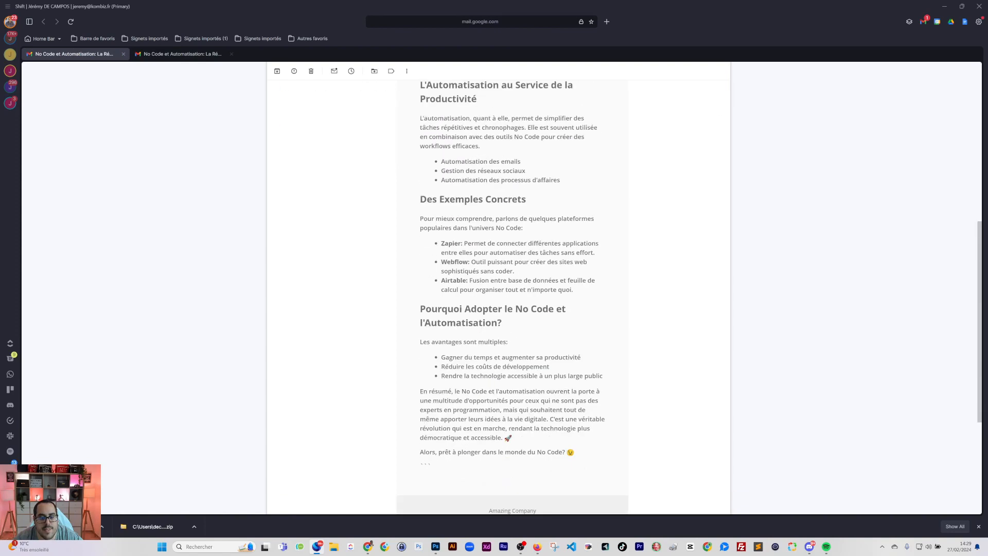
{"action": "scroll", "coordinate": [513, 288], "scroll_direction": "up", "scroll_amount": 12}
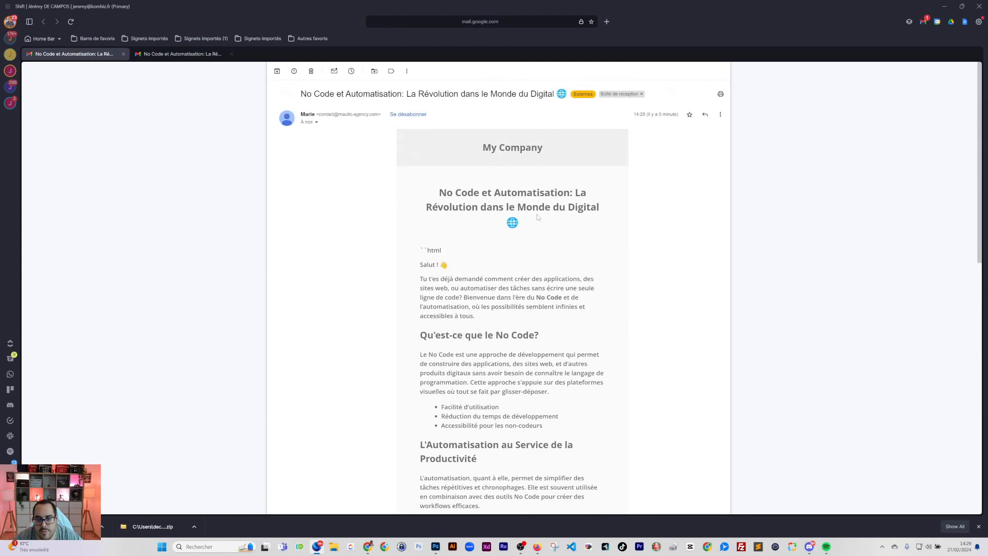
{"action": "left_click_drag", "start_coordinate": [484, 7], "coordinate": [0, 159]}
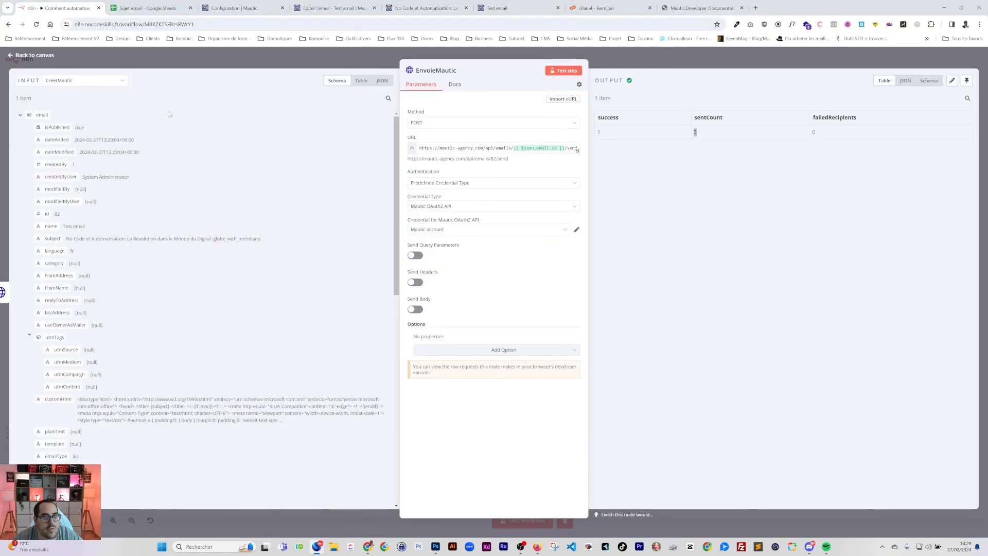
Check the Mautic email stats and the empty Nbre d'envoi cell F2
{"action": "left_click", "coordinate": [335, 8]}
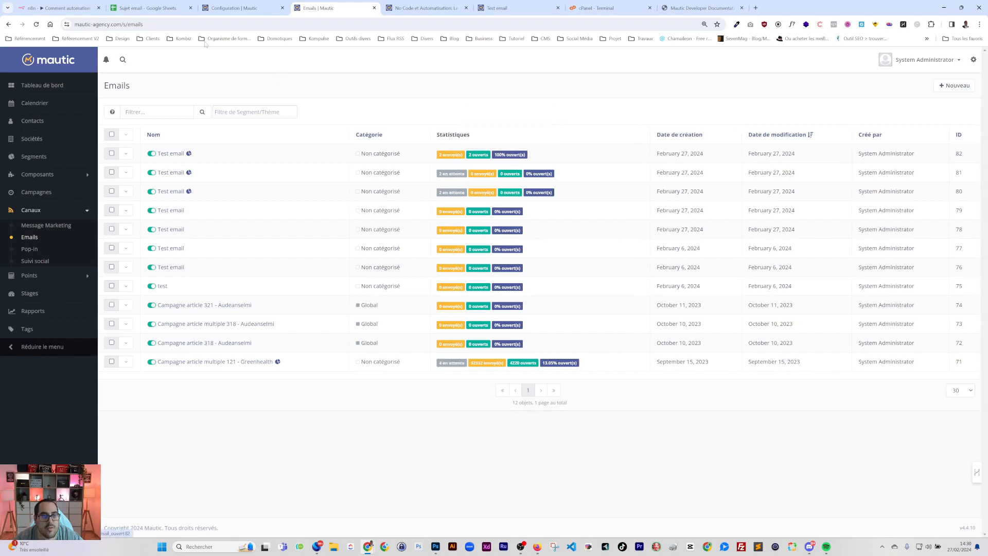
{"action": "left_click", "coordinate": [148, 7]}
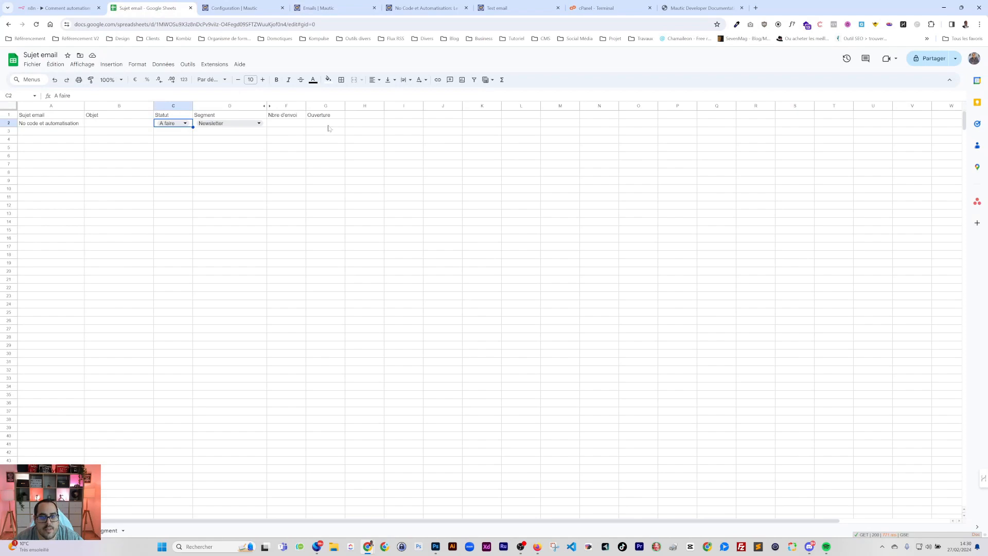
{"action": "left_click", "coordinate": [282, 125]}
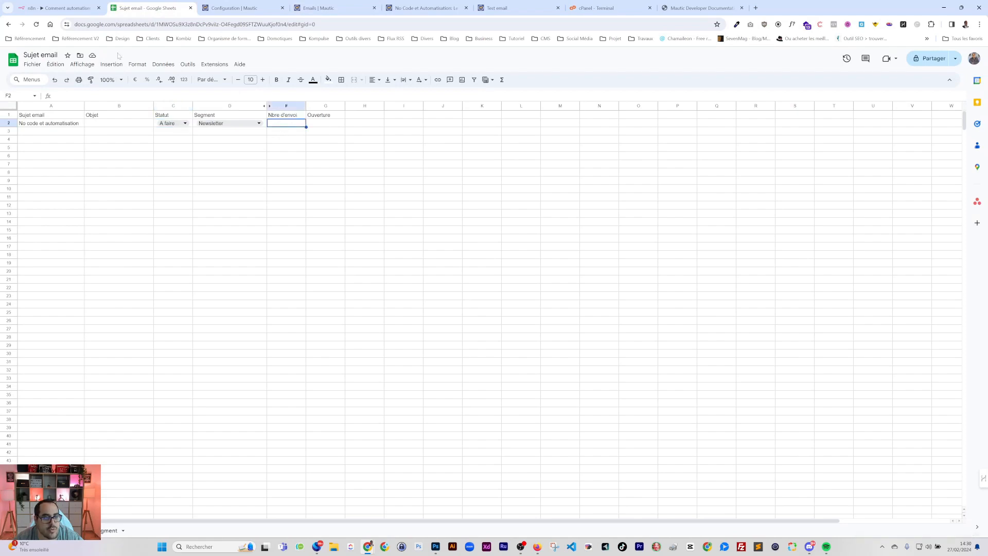
Connect EnvoieMautic's output to UpdateSheet and open UpdateSheet's settings
{"action": "left_click", "coordinate": [59, 8]}
{"action": "left_click", "coordinate": [727, 65]}
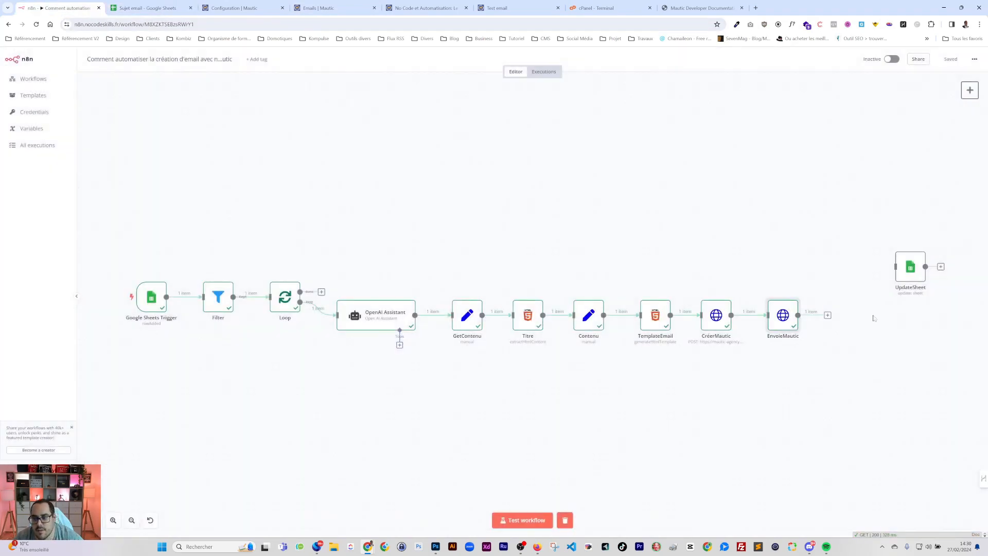
{"action": "left_click_drag", "start_coordinate": [798, 315], "coordinate": [840, 320]}
{"action": "double_click", "coordinate": [842, 319]}
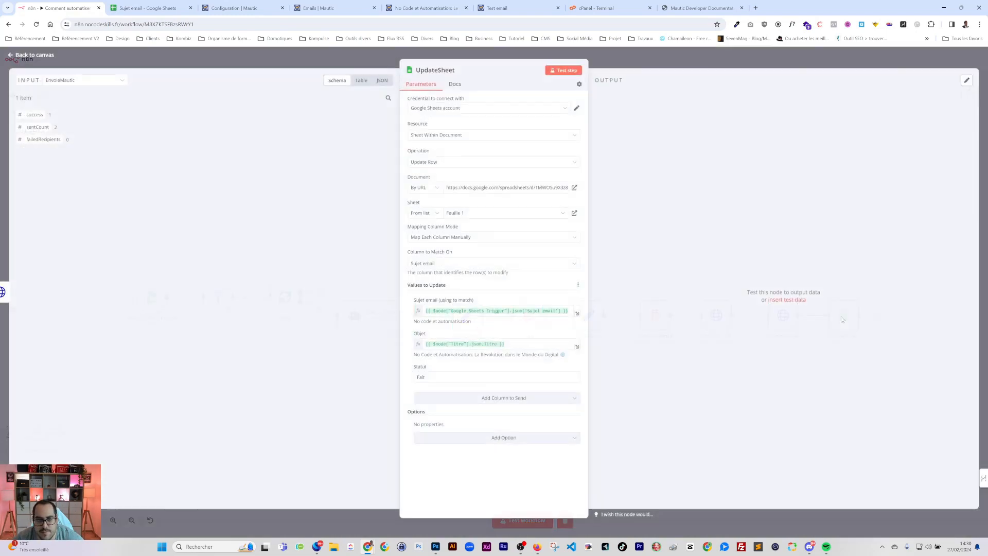
Map sentCount into Nbre d'envoi and drop the id segment and Ouverture columns from UpdateSheet
{"action": "left_click", "coordinate": [471, 399]}
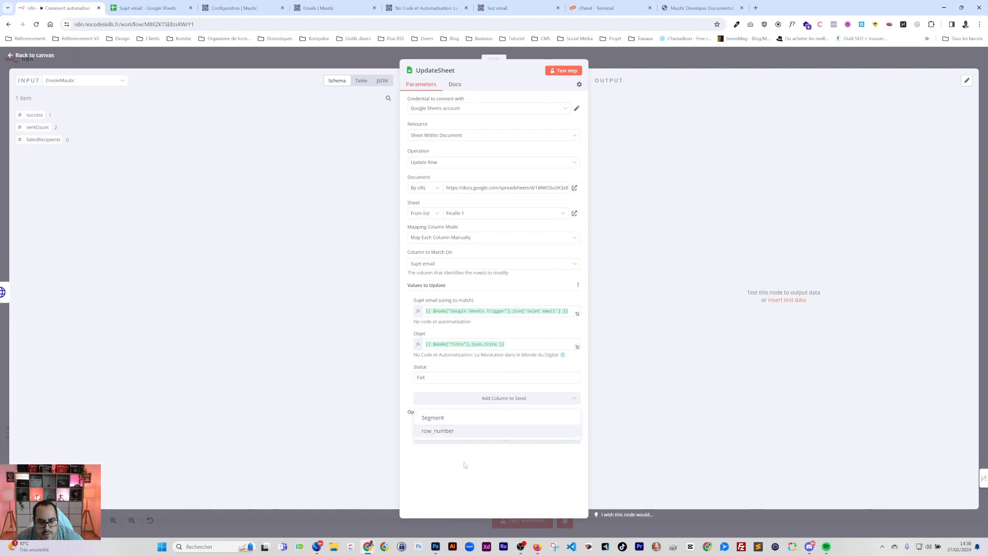
{"action": "left_click", "coordinate": [444, 238]}
{"action": "left_click", "coordinate": [432, 284]}
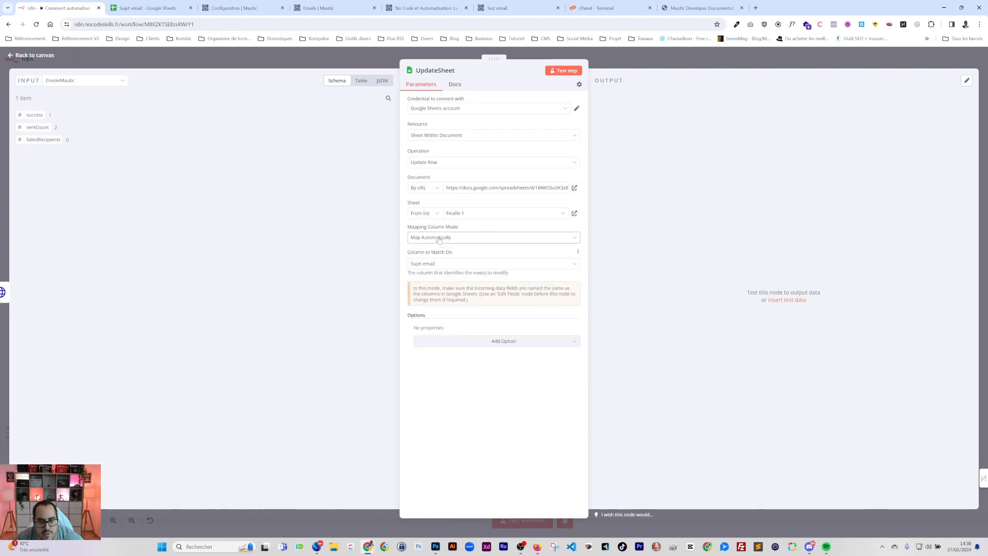
{"action": "left_click", "coordinate": [439, 238]}
{"action": "left_click", "coordinate": [445, 259]}
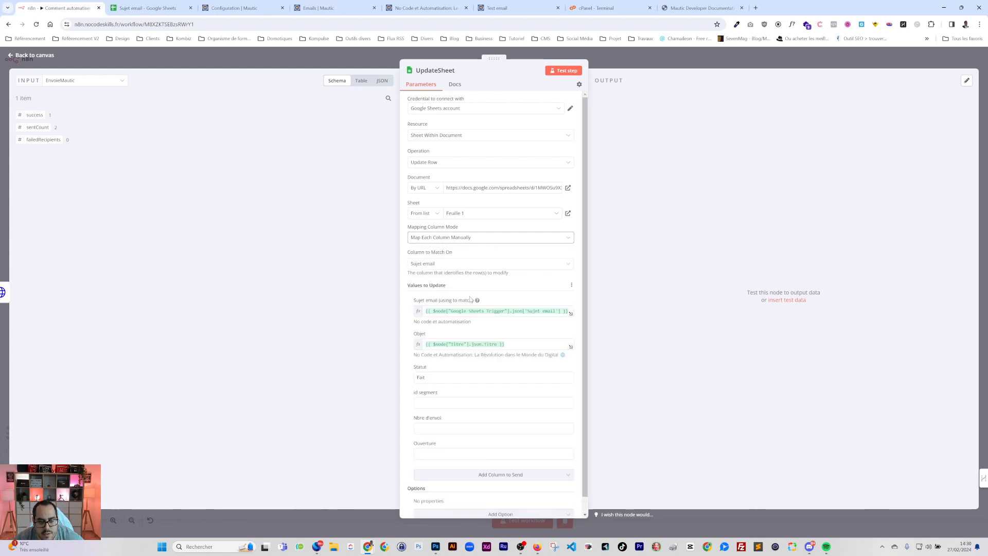
{"action": "left_click", "coordinate": [408, 394]}
{"action": "left_click_drag", "start_coordinate": [38, 127], "coordinate": [453, 403]}
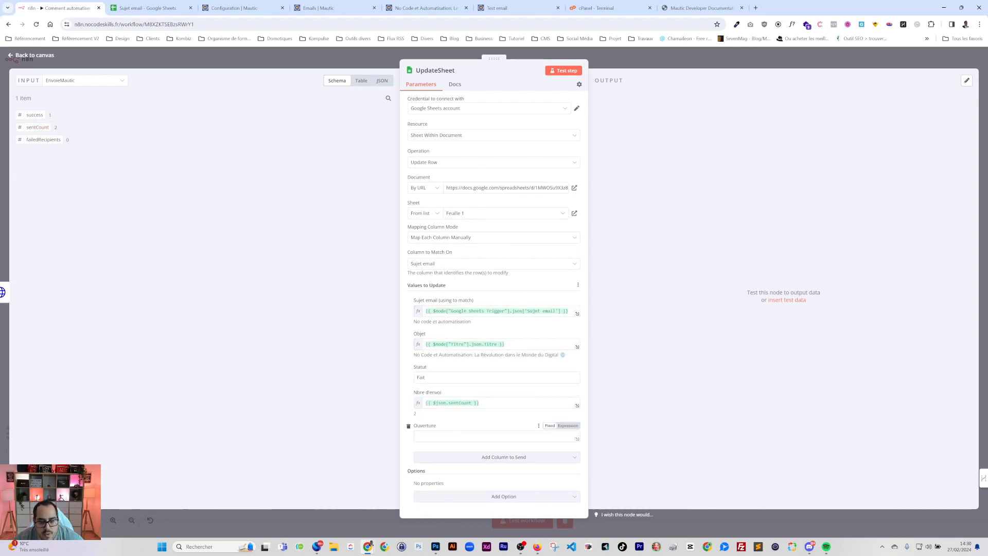
{"action": "left_click", "coordinate": [408, 427]}
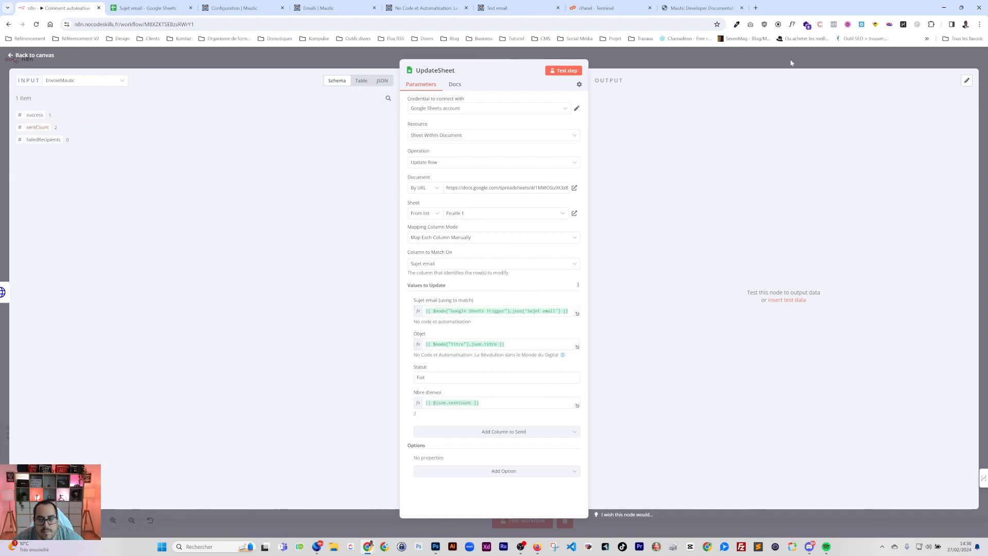
{"action": "left_click", "coordinate": [776, 64]}
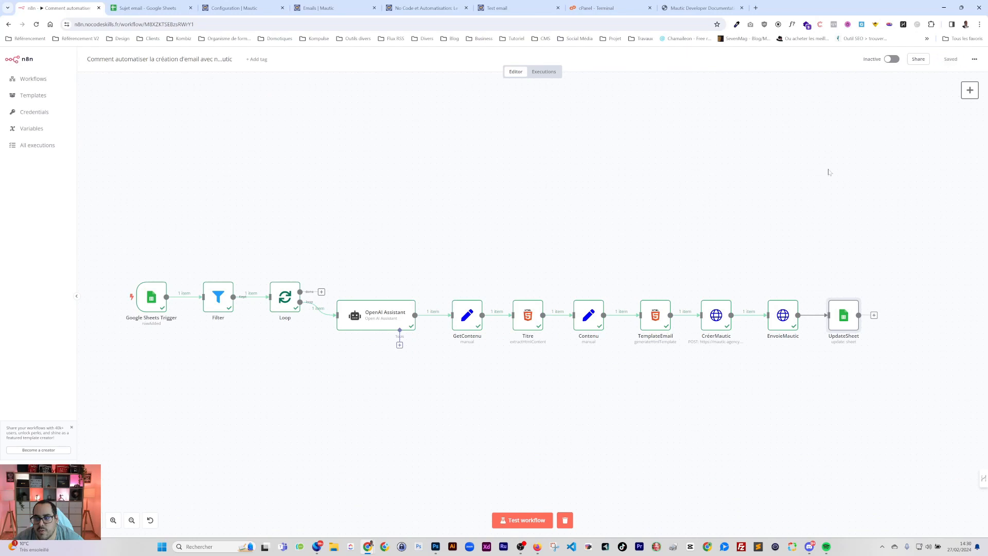
Pan the canvas over to the Google Sheets Trigger, then open the Sujet email sheet
{"action": "left_click_drag", "start_coordinate": [765, 176], "coordinate": [710, 157]}
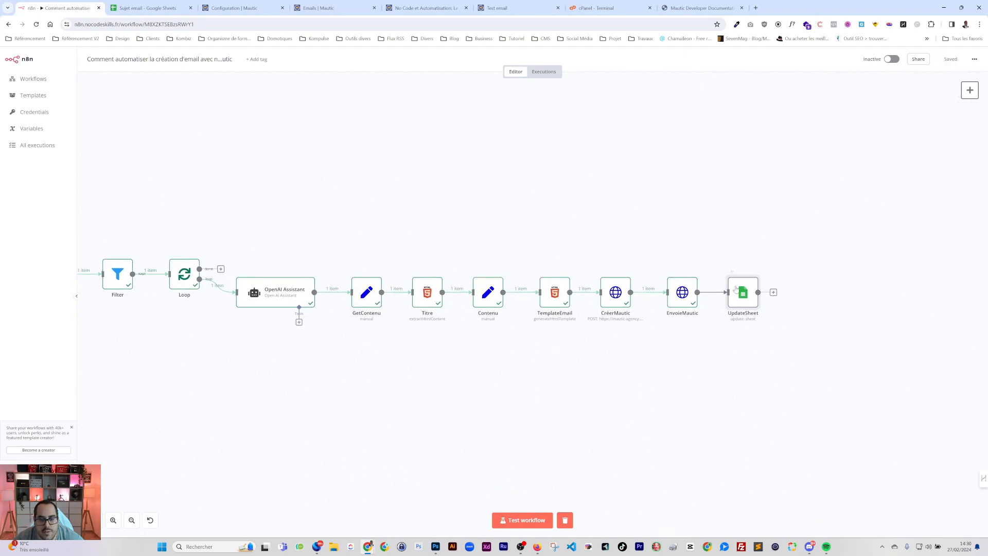
{"action": "left_click_drag", "start_coordinate": [439, 150], "coordinate": [558, 150]}
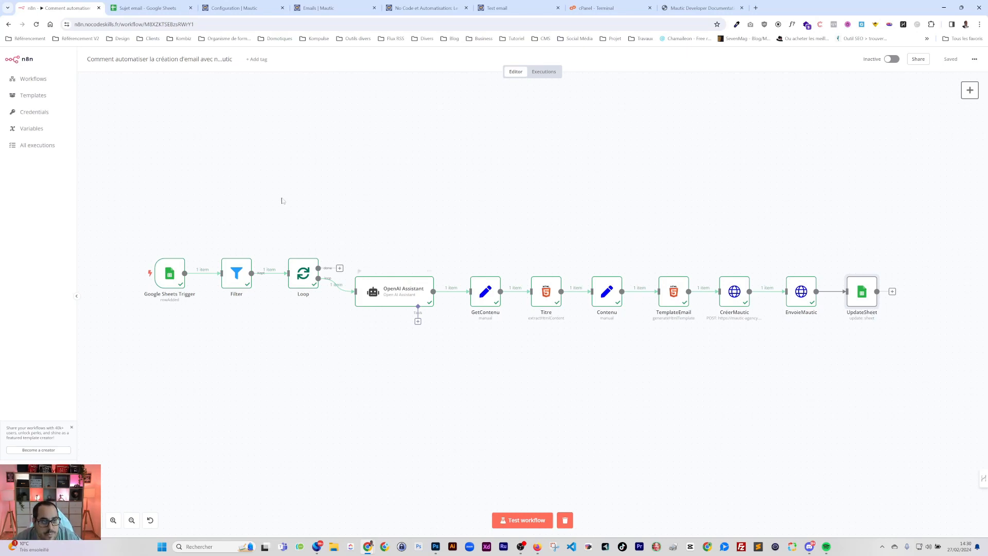
{"action": "left_click", "coordinate": [144, 8]}
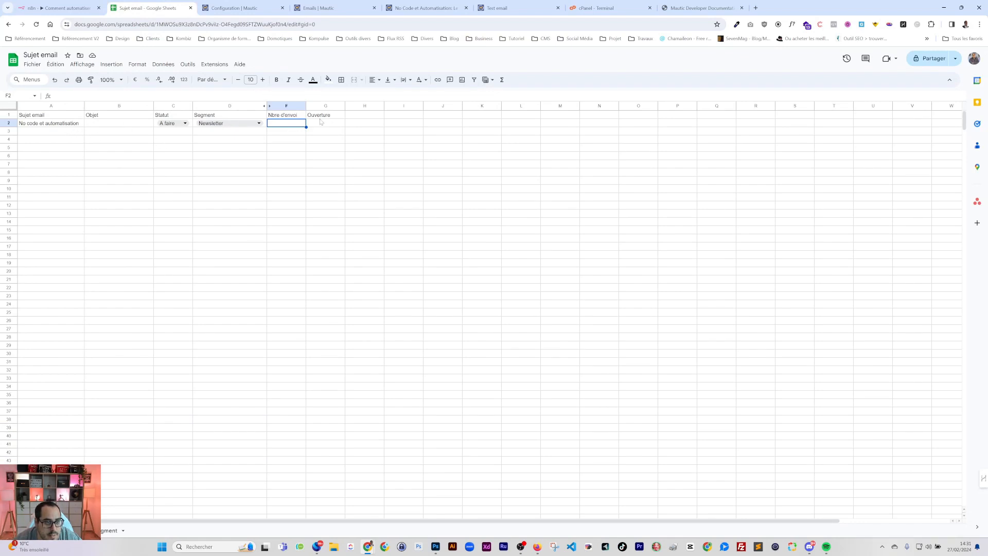
Insert a new column A headed 'id email', then return to n8n
{"action": "left_click", "coordinate": [45, 106]}
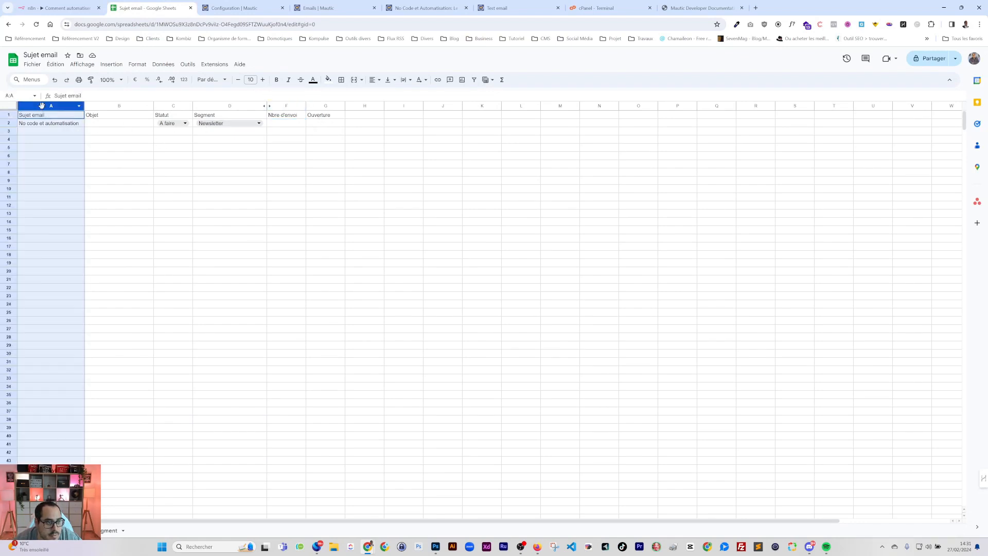
{"action": "right_click", "coordinate": [46, 106]}
{"action": "left_click", "coordinate": [77, 151]}
{"action": "type", "text": "id"}
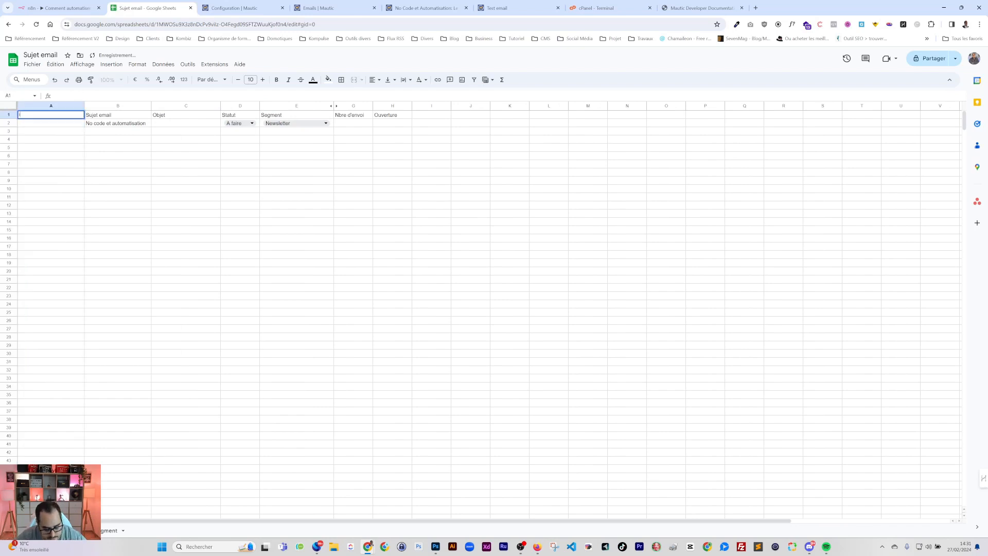
{"action": "type", "text": " email"}
{"action": "key", "text": "Return"}
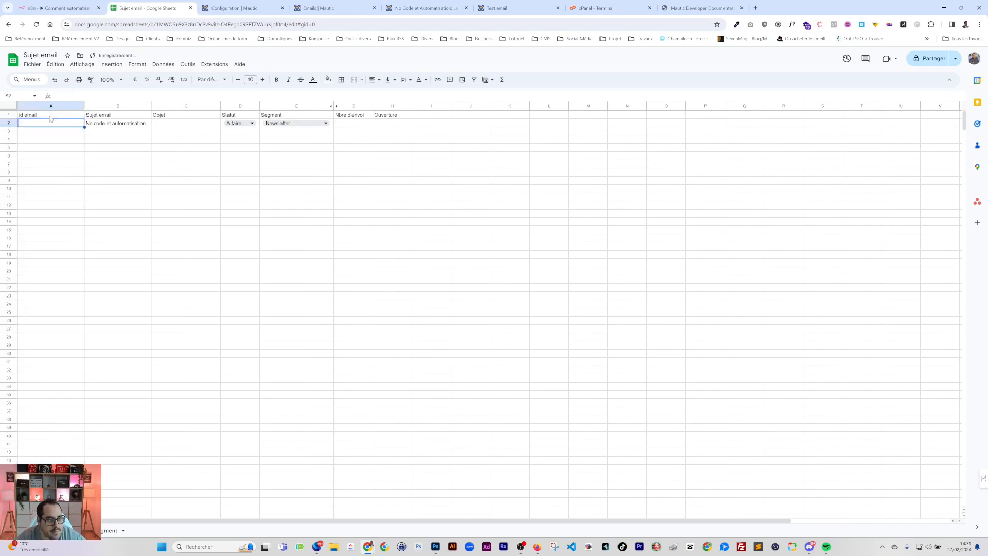
{"action": "left_click", "coordinate": [57, 8]}
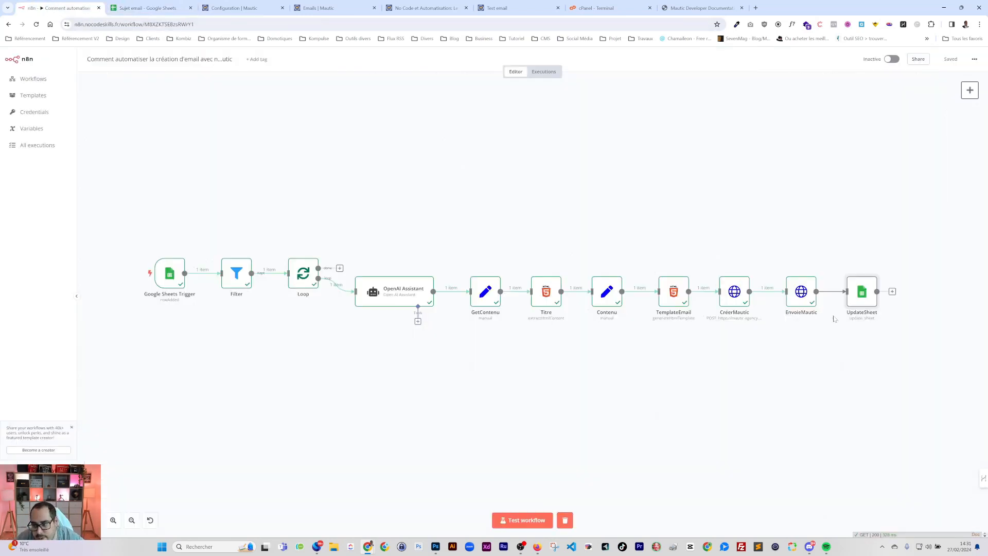
Map CréerMautic's email id into the UpdateSheet node's 'id email' column
{"action": "double_click", "coordinate": [858, 300]}
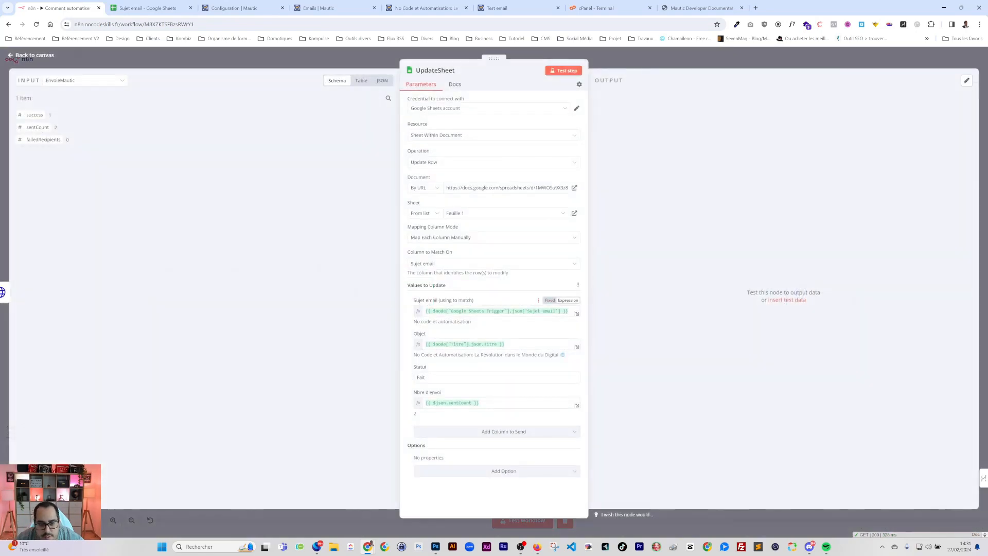
{"action": "left_click", "coordinate": [437, 237]}
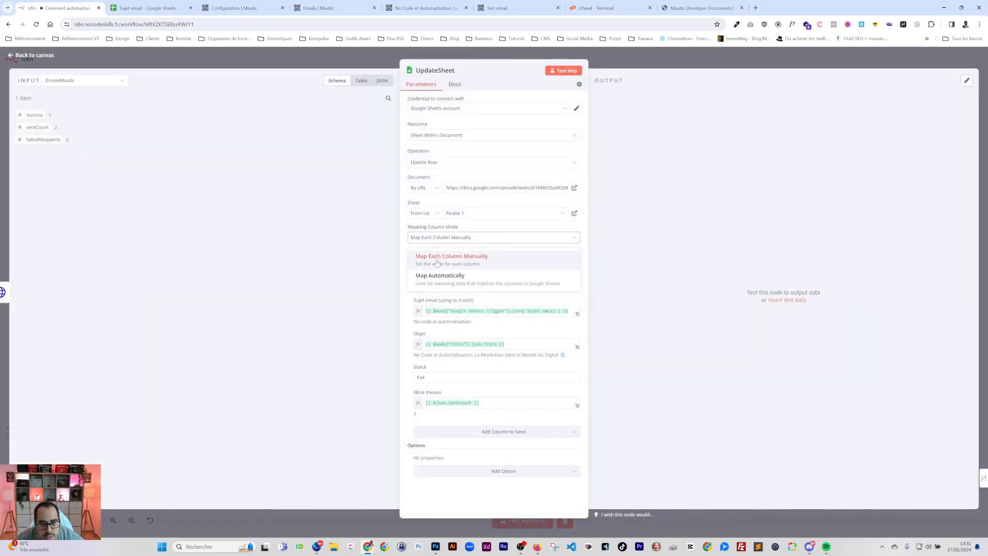
{"action": "left_click", "coordinate": [440, 273]}
{"action": "left_click", "coordinate": [440, 239]}
{"action": "left_click", "coordinate": [438, 256]}
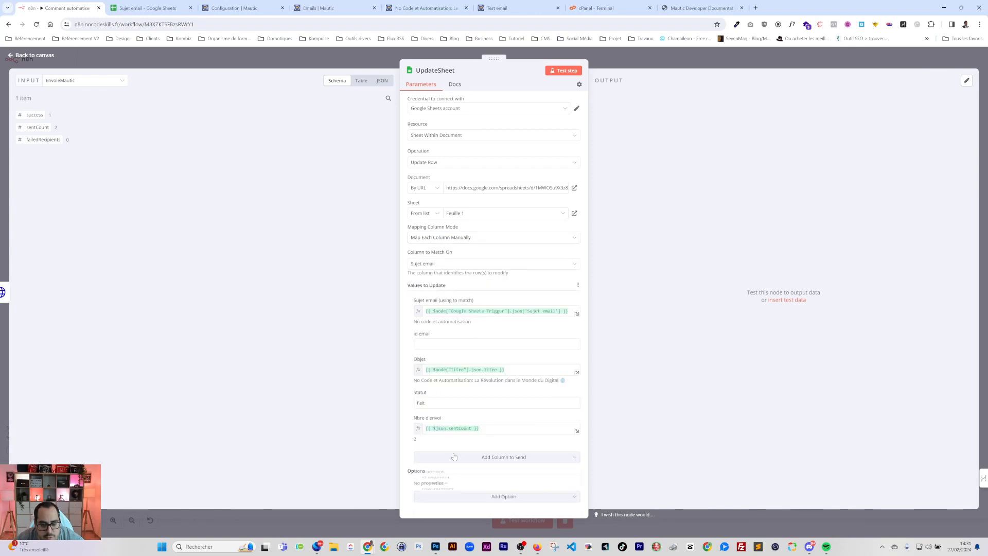
{"action": "left_click", "coordinate": [455, 457]}
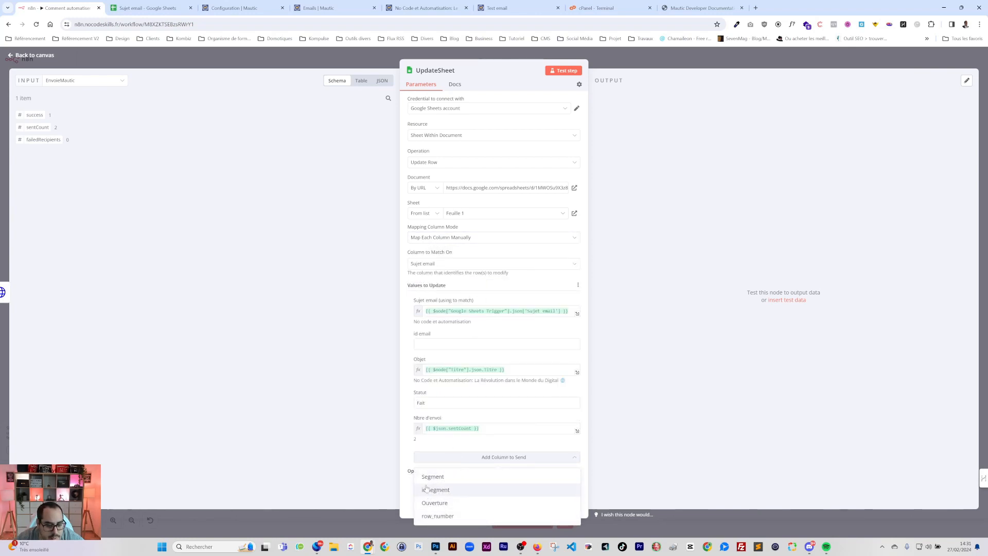
{"action": "left_click", "coordinate": [497, 343]}
{"action": "left_click", "coordinate": [69, 81]}
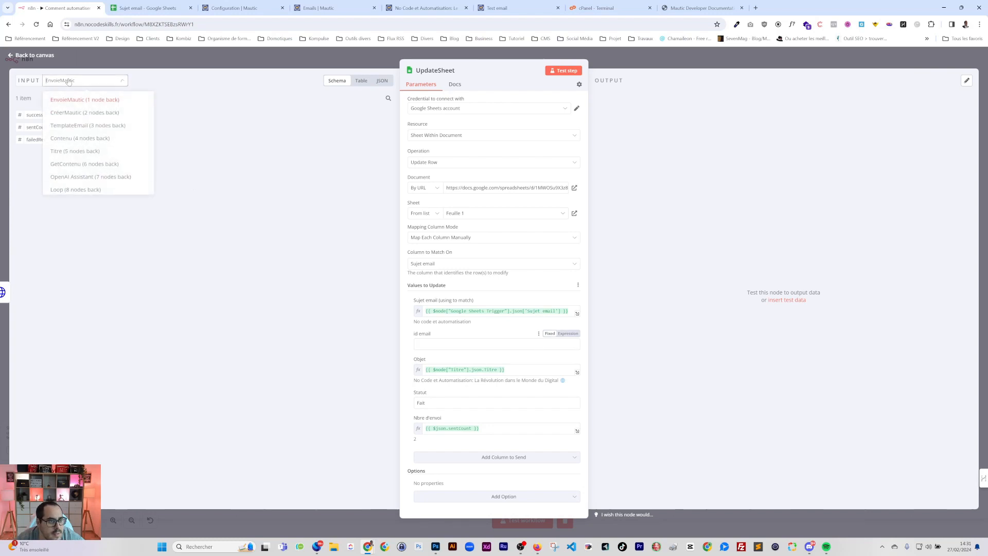
{"action": "left_click", "coordinate": [62, 113]}
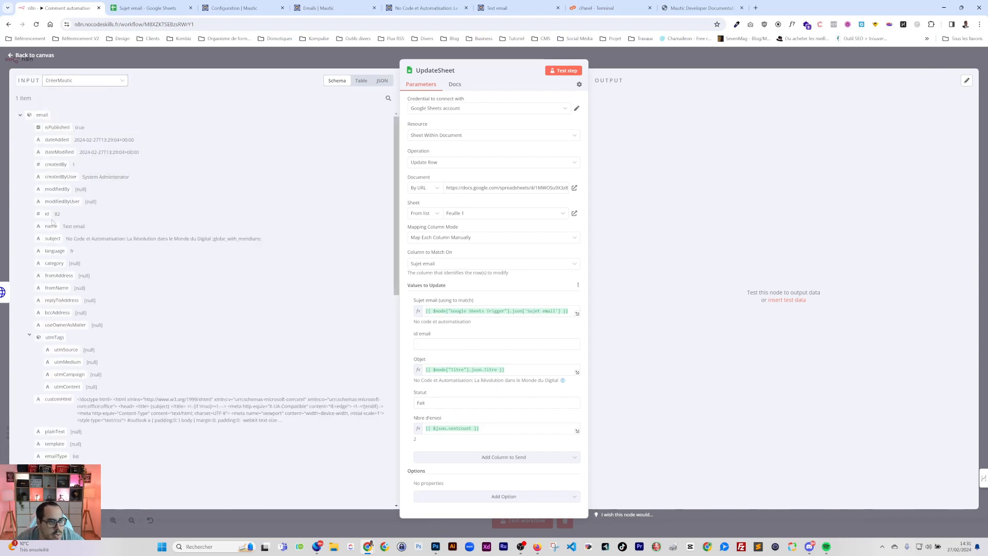
{"action": "left_click_drag", "start_coordinate": [46, 214], "coordinate": [437, 344]}
{"action": "key", "text": "Escape"}
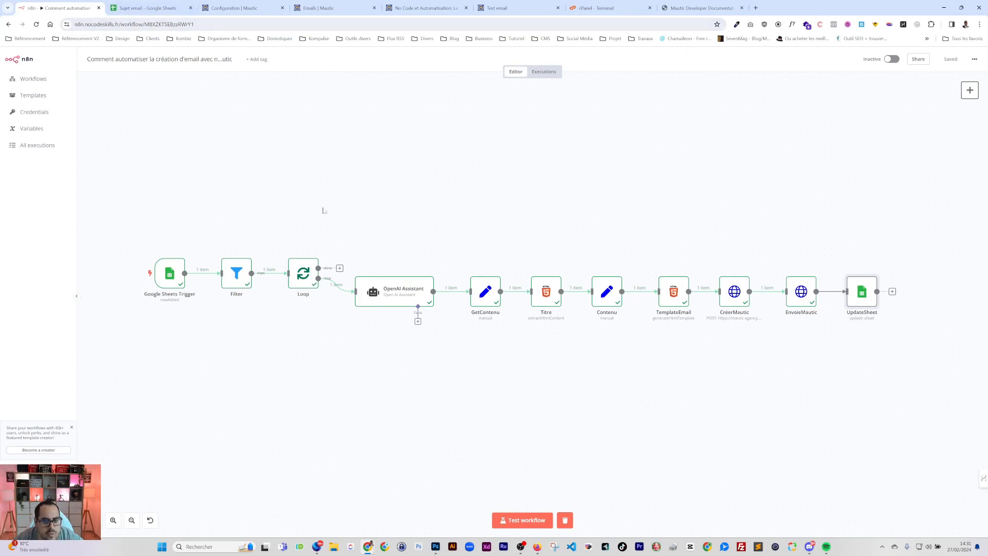
Connect UpdateSheet's output back to the Loop node and save the workflow
{"action": "left_click_drag", "start_coordinate": [877, 291], "coordinate": [278, 282]}
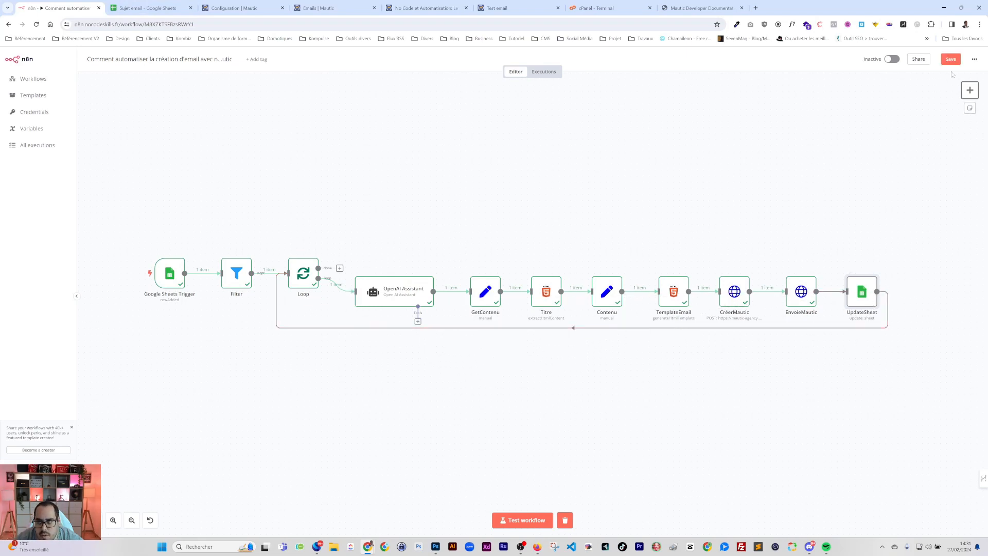
{"action": "left_click", "coordinate": [950, 59]}
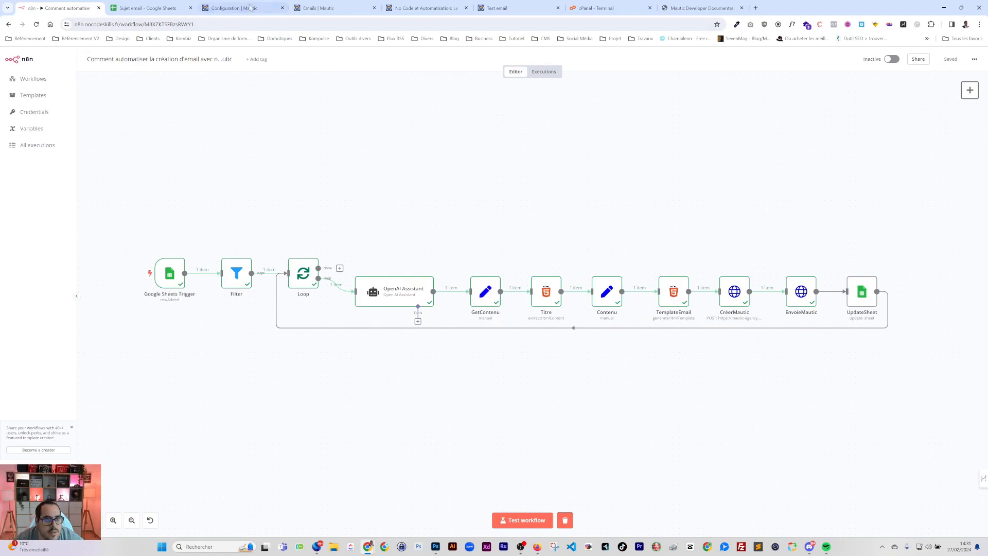
{"action": "left_click", "coordinate": [250, 7]}
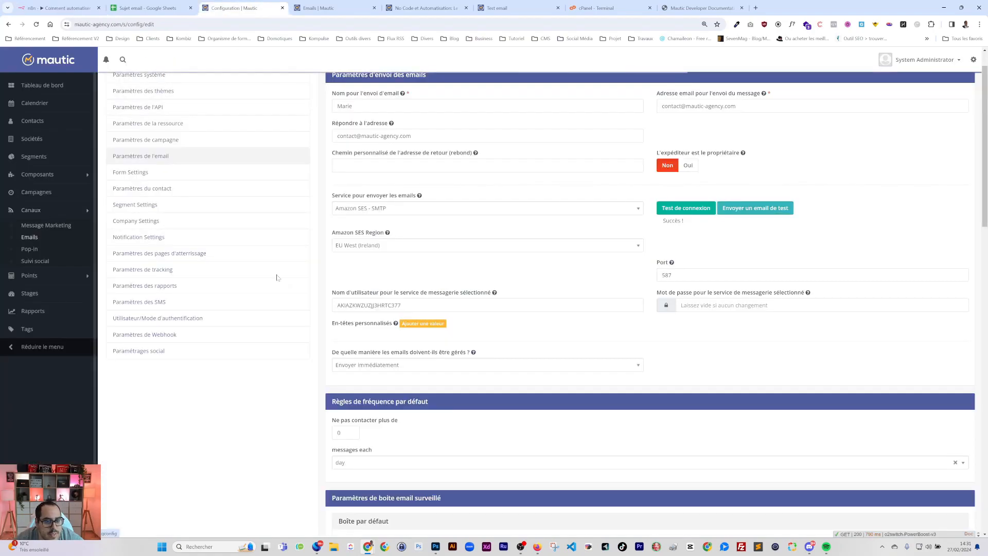
Bulk-delete the eight Test emails, IDs 75 to 82, from Mautic's Emails list
{"action": "left_click", "coordinate": [112, 153]}
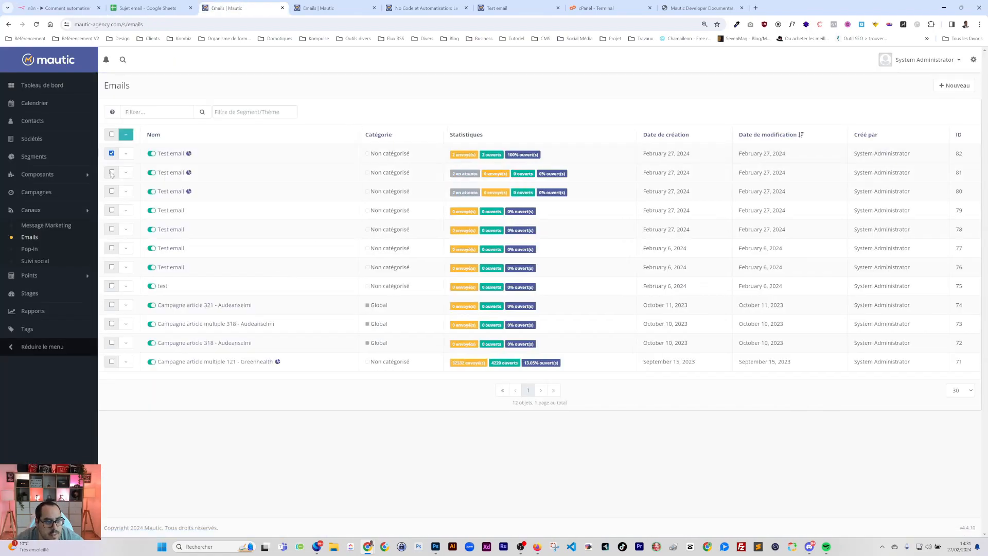
{"action": "left_click", "coordinate": [111, 172]}
{"action": "left_click", "coordinate": [111, 192]}
{"action": "left_click", "coordinate": [111, 286]}
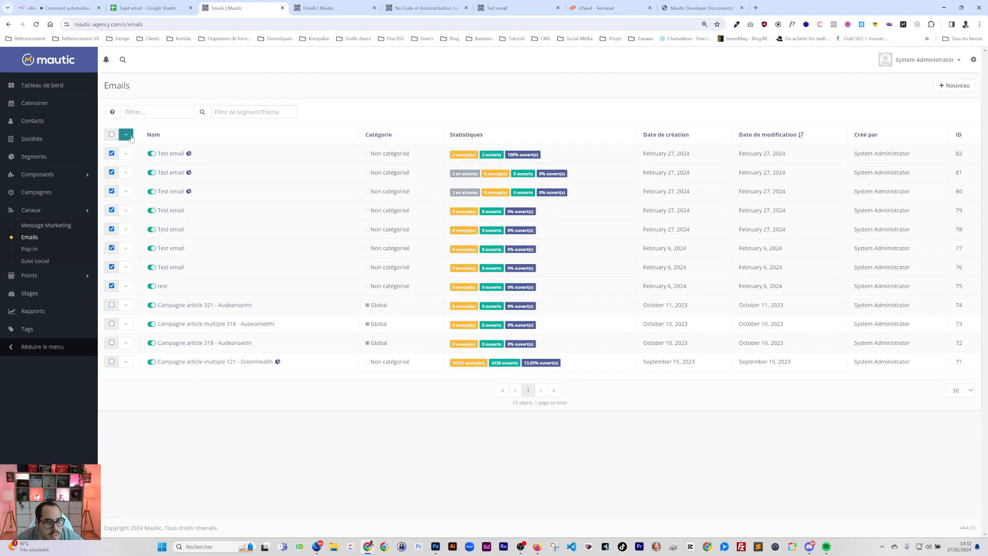
{"action": "left_click", "coordinate": [126, 134]}
{"action": "left_click", "coordinate": [159, 152]}
{"action": "left_click", "coordinate": [507, 119]}
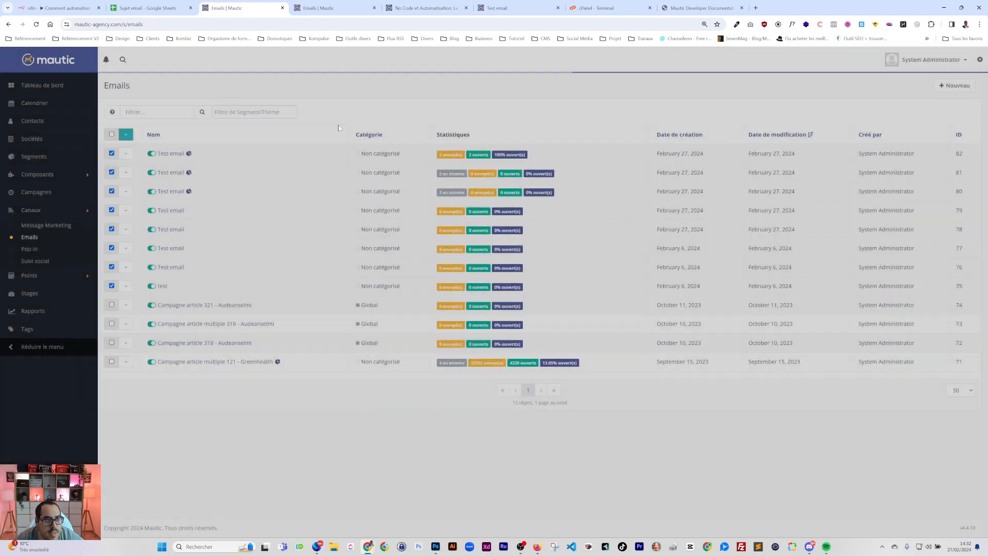
{"action": "left_click", "coordinate": [53, 9]}
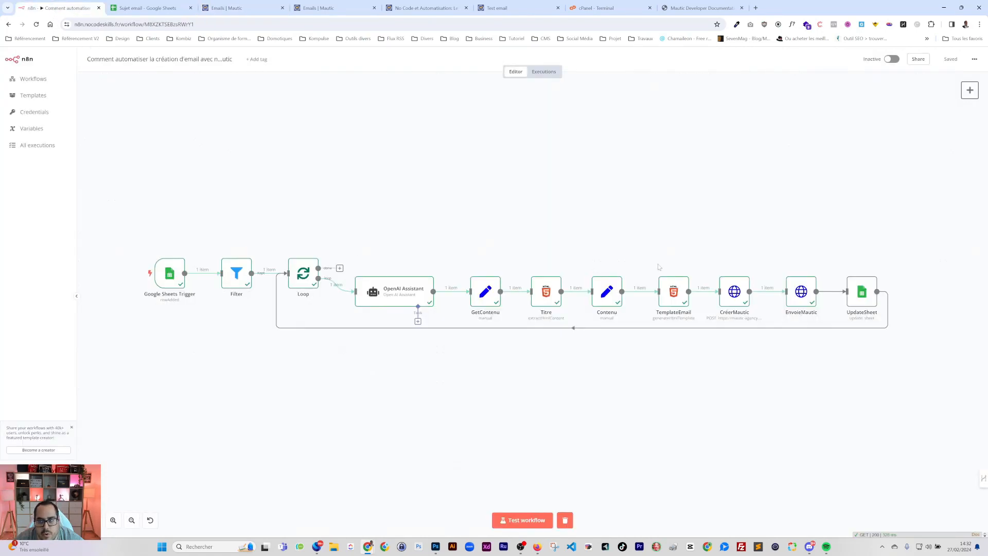
Test-run the full workflow on the sheet's topic, then reload Mautic's Emails list to find Test email 83
{"action": "left_click", "coordinate": [150, 8]}
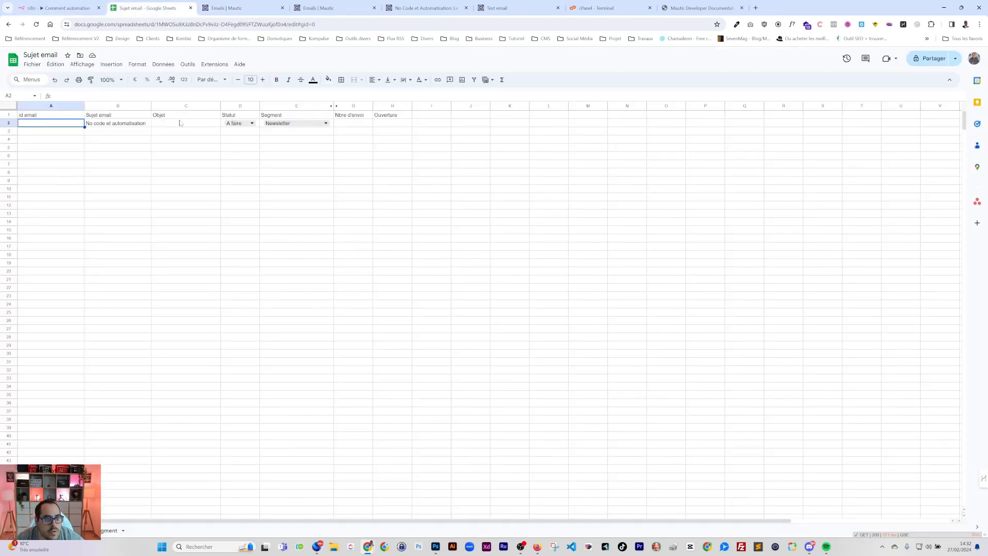
{"action": "left_click", "coordinate": [137, 132]}
{"action": "left_click", "coordinate": [57, 9]}
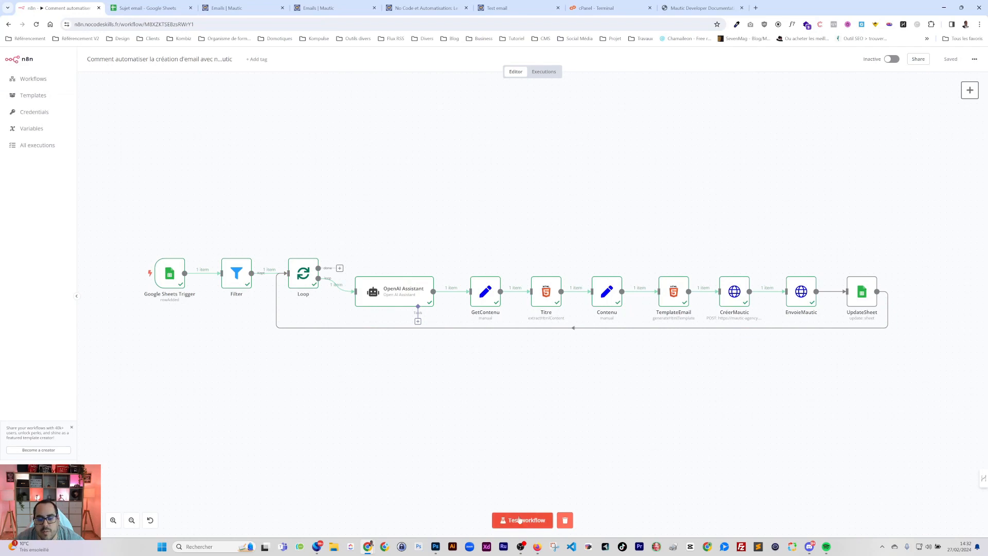
{"action": "left_click", "coordinate": [520, 518]}
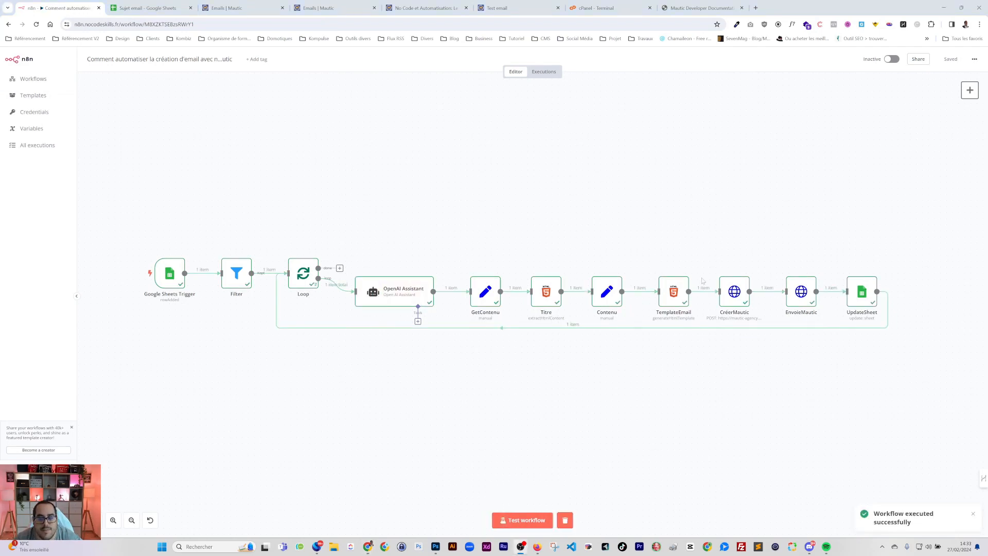
{"action": "left_click", "coordinate": [242, 8]}
{"action": "left_click", "coordinate": [37, 24]}
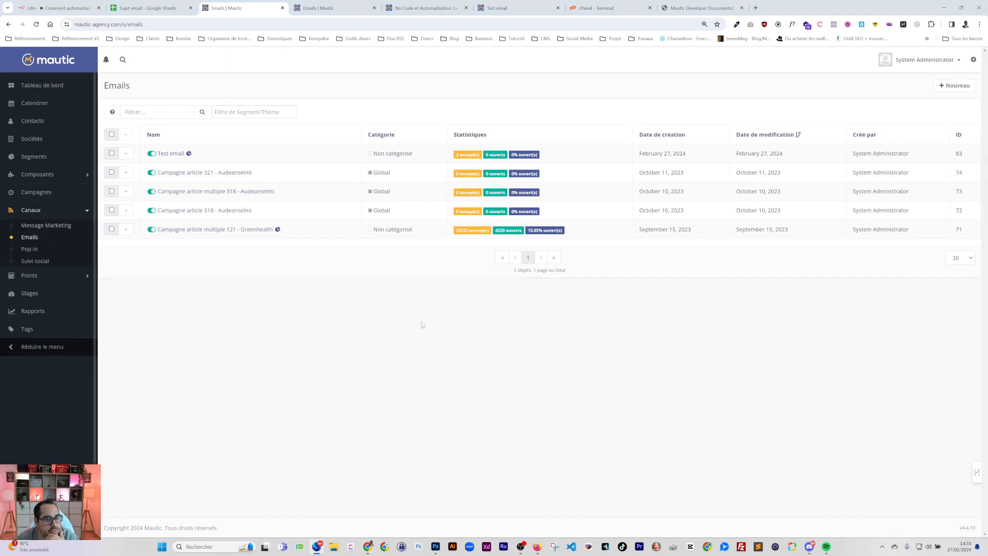
Reload Mautic's Emails list to show Test email 83 with 1 open, a 50% rate
{"action": "key", "text": "F5"}
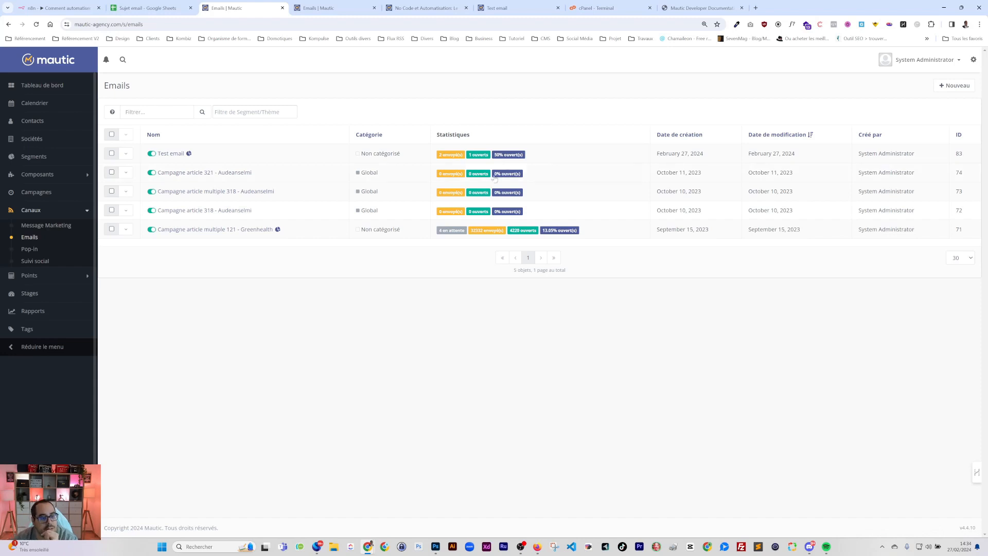
Confirm row 2 of the topics sheet shows email id 83, Fait and 2 sends
{"action": "left_click", "coordinate": [152, 8]}
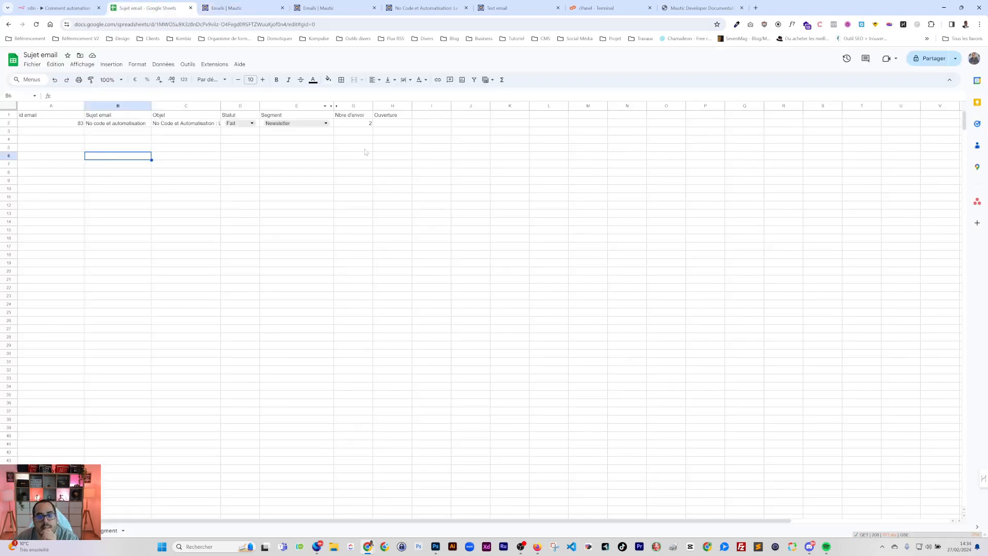
{"action": "left_click", "coordinate": [383, 124]}
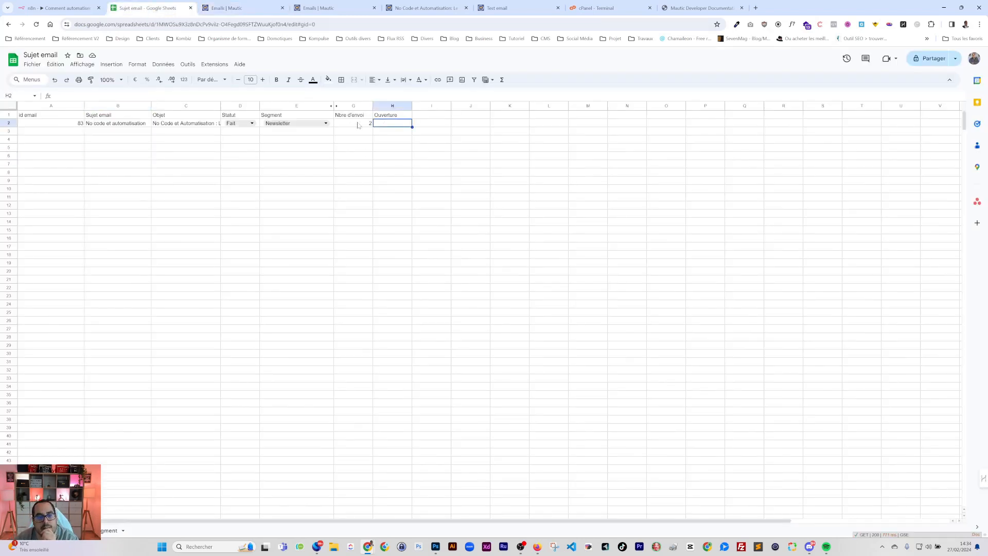
{"action": "key", "text": "Home"}
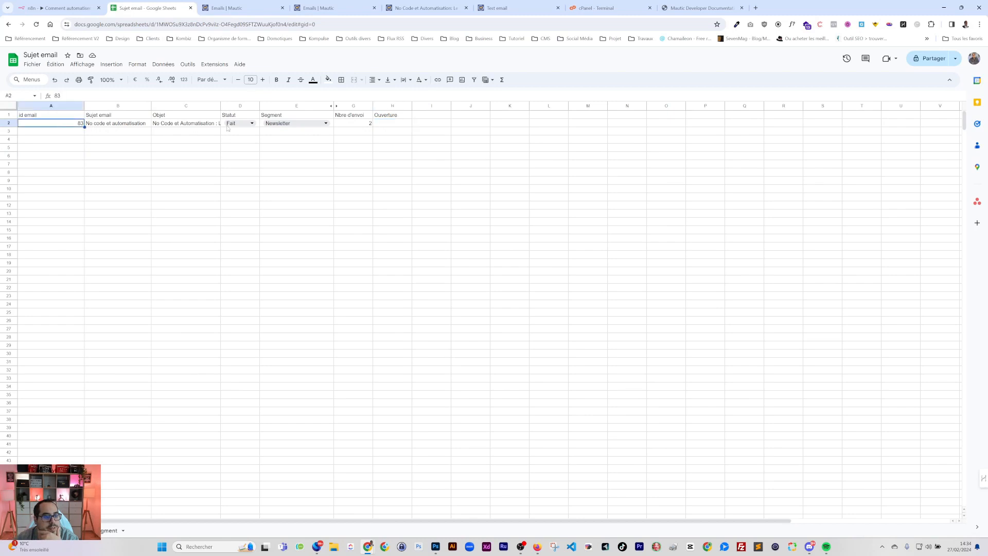
{"action": "left_click", "coordinate": [385, 125]}
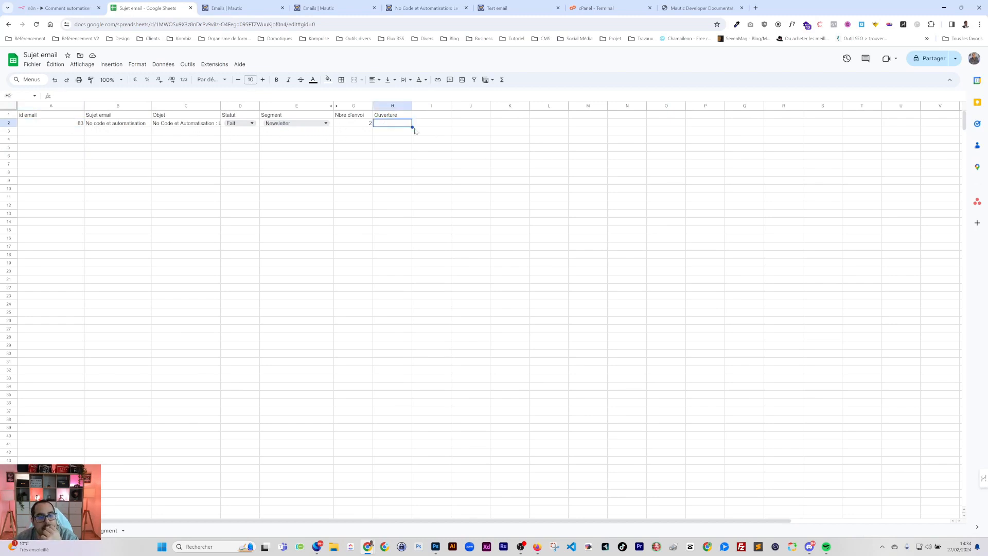
{"action": "left_click", "coordinate": [62, 8]}
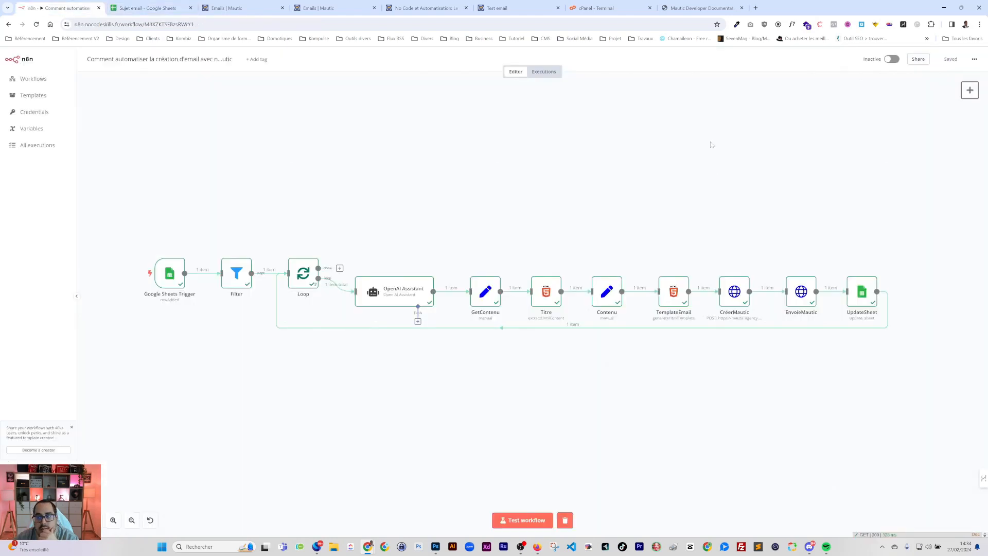
Create a new empty workflow from the Workflows list and start typing its name
{"action": "left_click", "coordinate": [32, 78]}
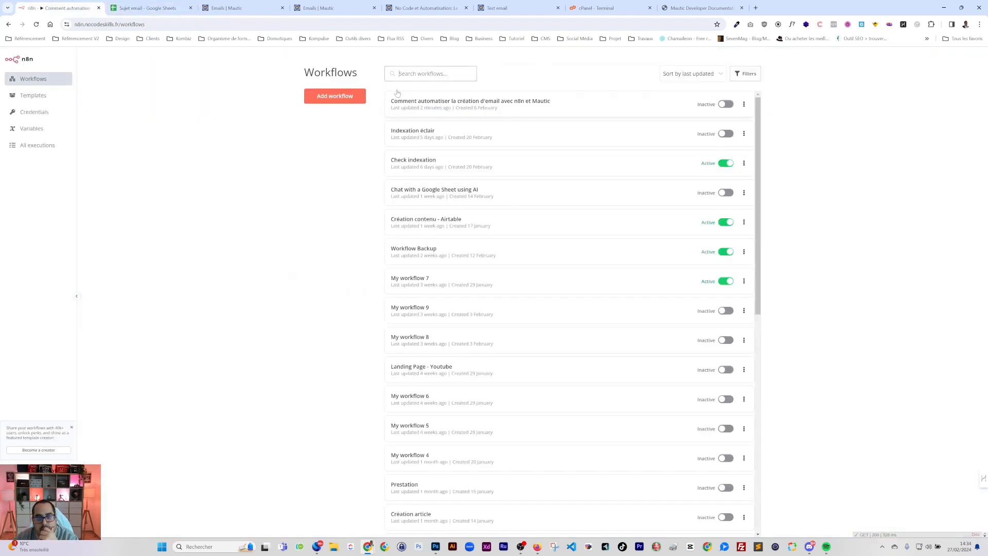
{"action": "left_click", "coordinate": [335, 96]}
{"action": "left_click", "coordinate": [113, 60]}
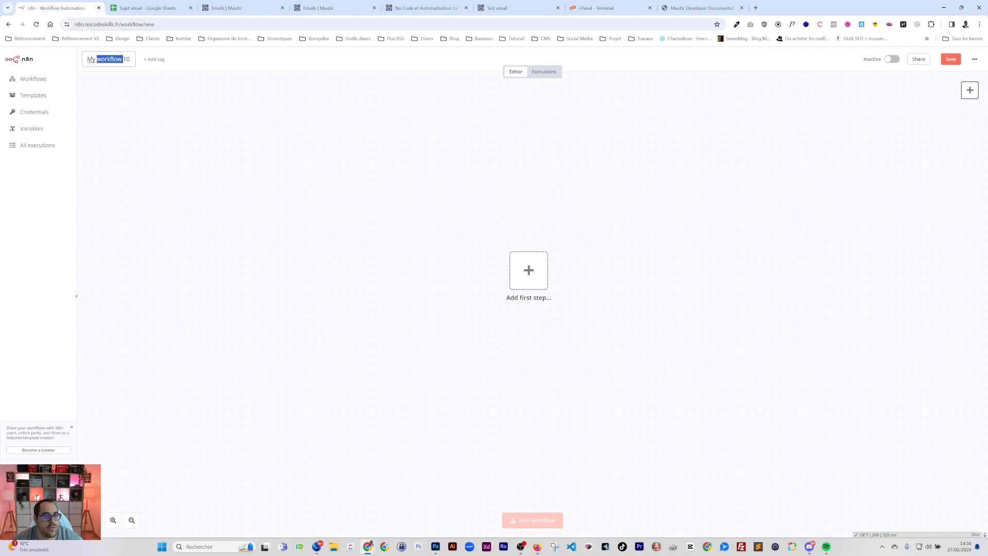
{"action": "type", "text": "Upda"}
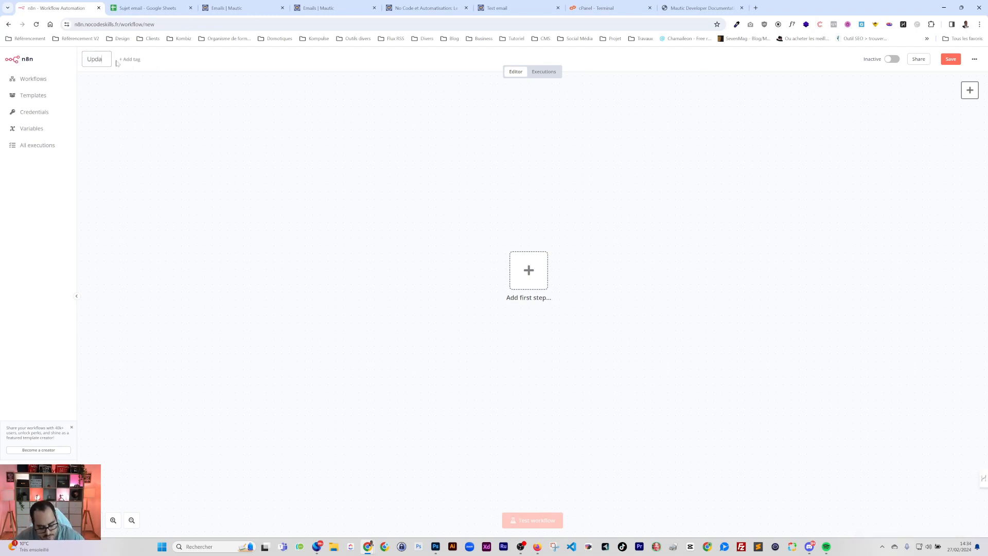
{"action": "type", "text": "tz Ait"}
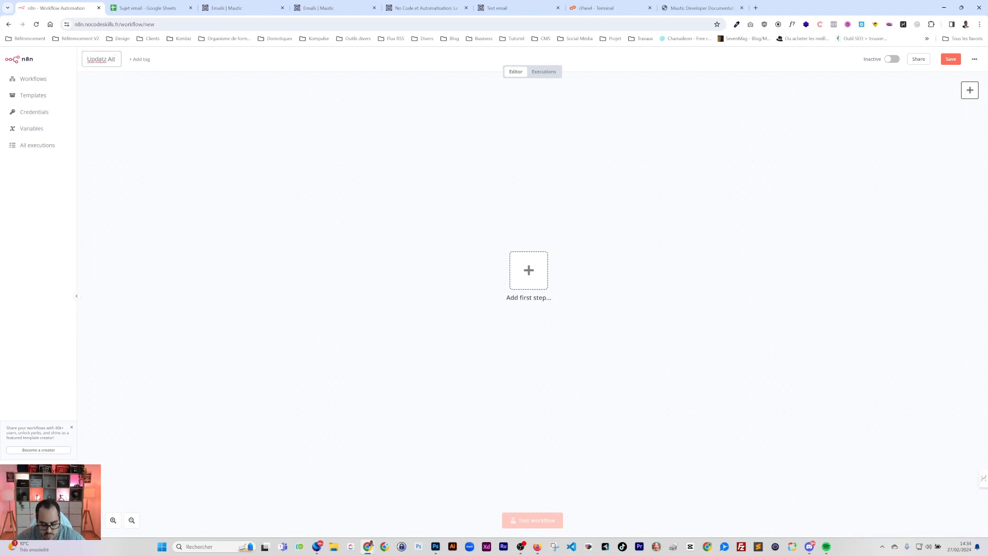
{"action": "type", "text": "o - Email"}
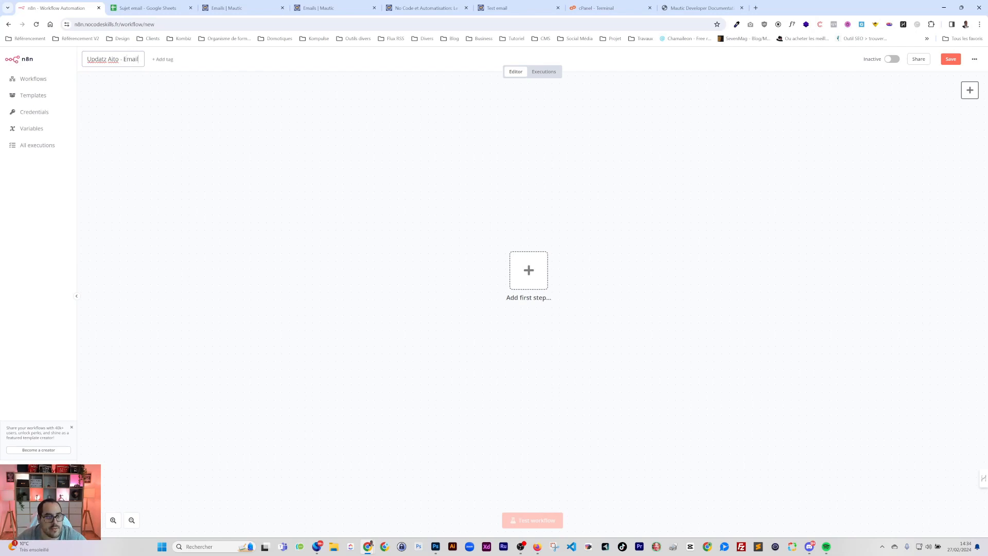
{"action": "type", "text": " envoyé"}
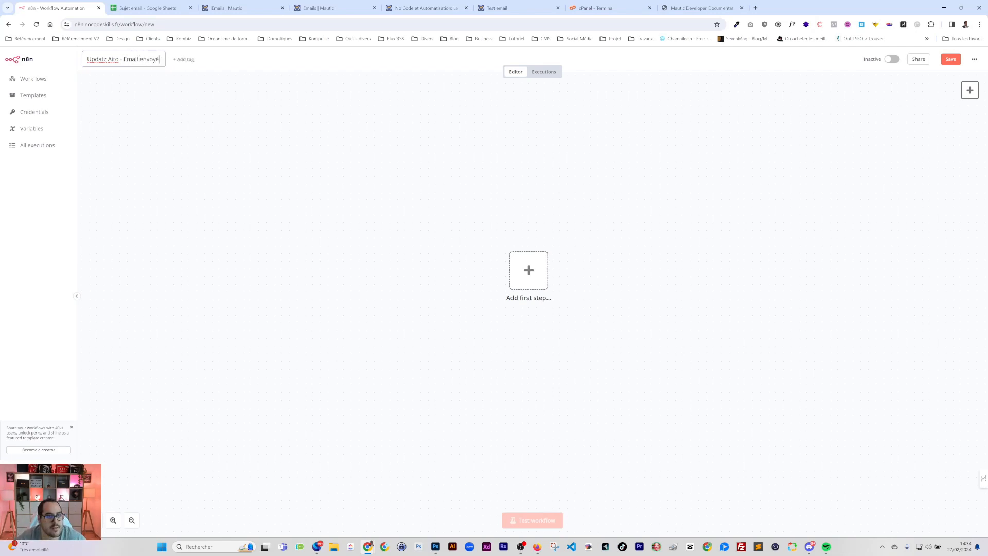
Correct the name to 'Update Auto - Emails envoyés - Mautic' and bring up the trigger list
{"action": "left_click", "coordinate": [114, 59]}
{"action": "key", "text": "BackSpace"}
{"action": "type", "text": "u"}
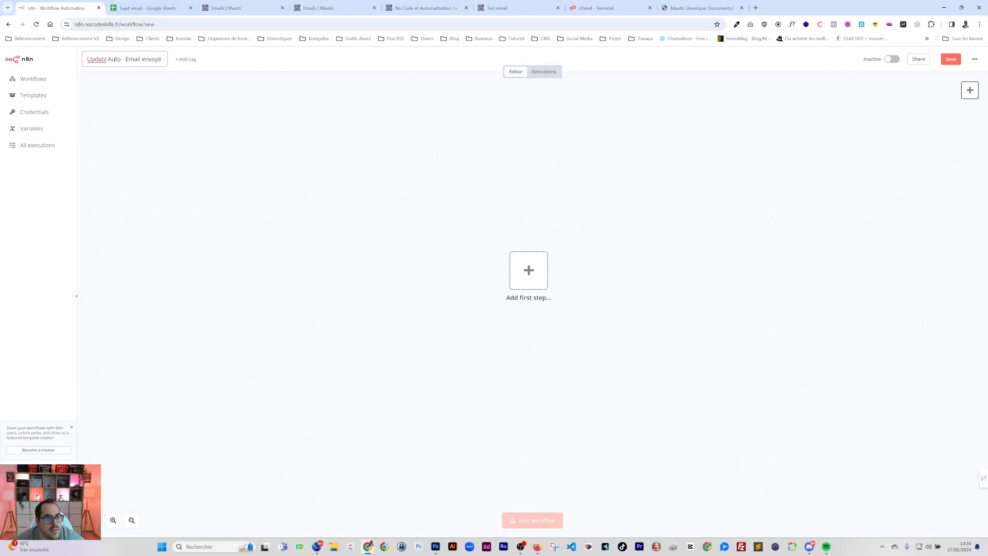
{"action": "left_click", "coordinate": [105, 53]}
{"action": "key", "text": "BackSpace"}
{"action": "type", "text": "e"}
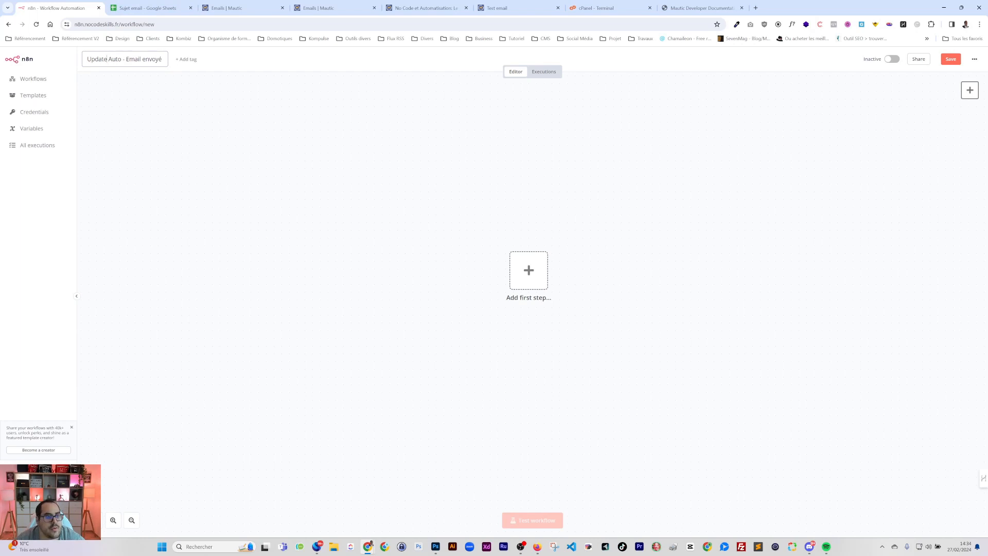
{"action": "left_click", "coordinate": [140, 59]}
{"action": "type", "text": "s"}
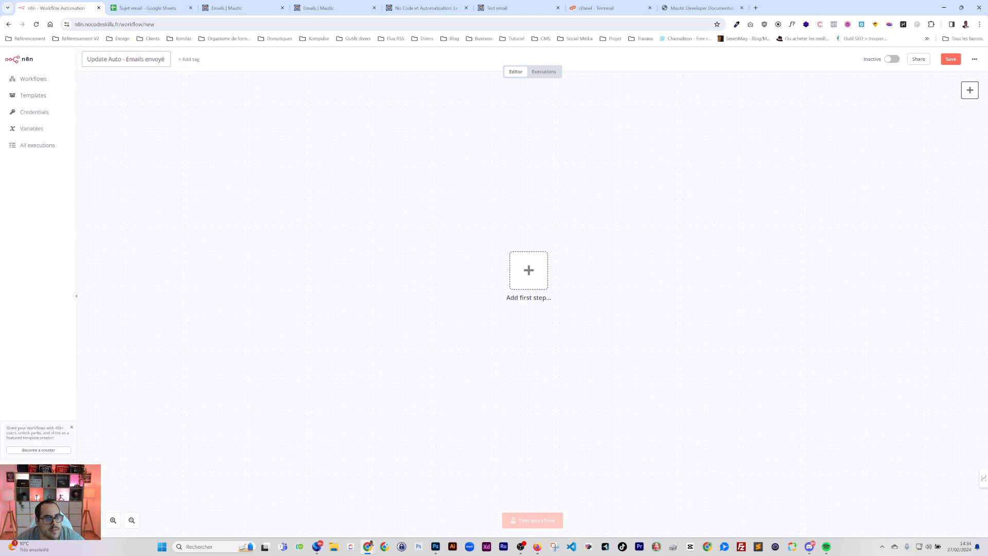
{"action": "left_click", "coordinate": [166, 59]}
{"action": "type", "text": "s - Mautic"}
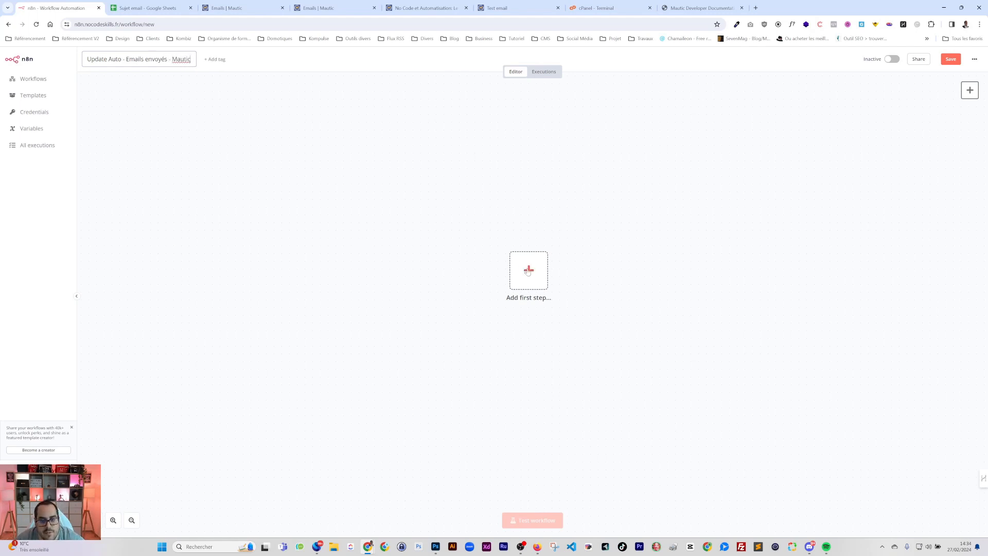
{"action": "left_click", "coordinate": [528, 270]}
Add a Schedule Trigger via 'cron' and move it to the left of the canvas
{"action": "type", "text": "cron"}
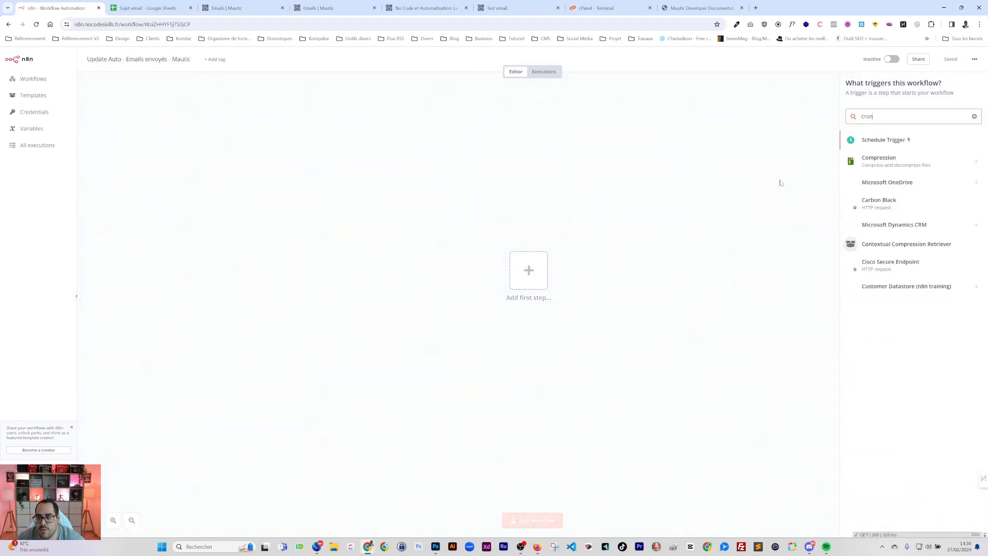
{"action": "key", "text": "Return"}
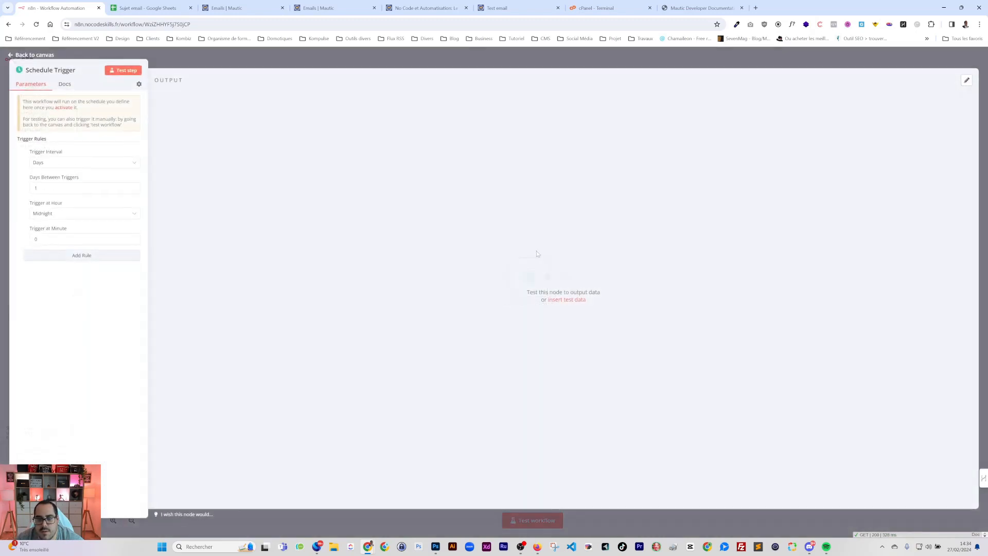
{"action": "left_click", "coordinate": [479, 41]}
{"action": "left_click", "coordinate": [456, 65]}
{"action": "left_click_drag", "start_coordinate": [519, 278], "coordinate": [332, 264]}
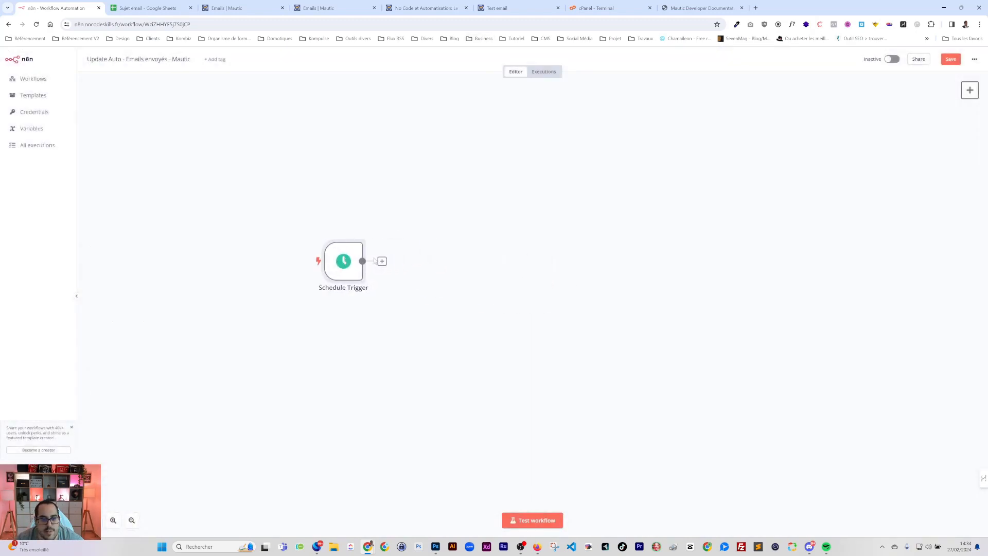
Add a Google Sheets 'Get row(s) in sheet' step after the trigger
{"action": "left_click", "coordinate": [382, 261]}
{"action": "type", "text": "google"}
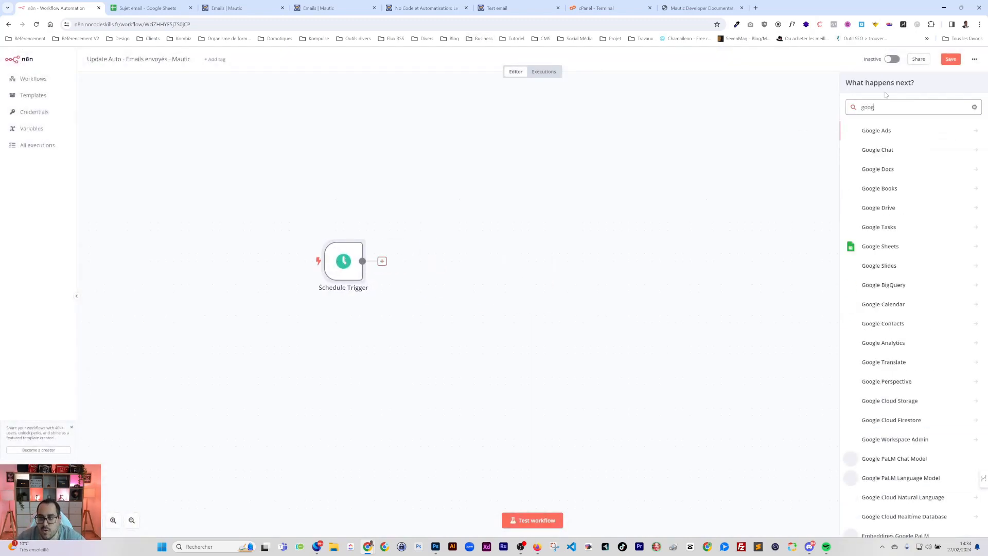
{"action": "left_click", "coordinate": [870, 244]}
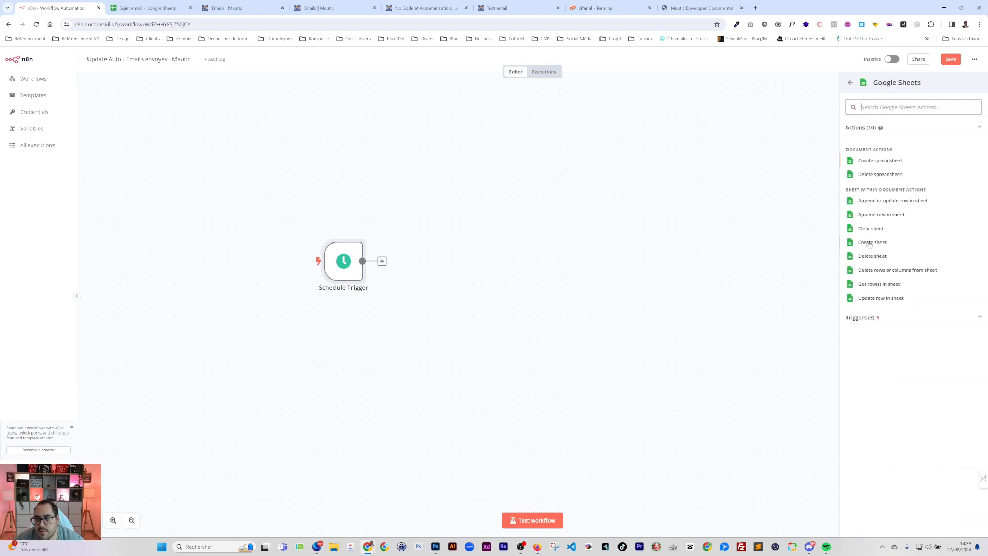
{"action": "left_click", "coordinate": [874, 284]}
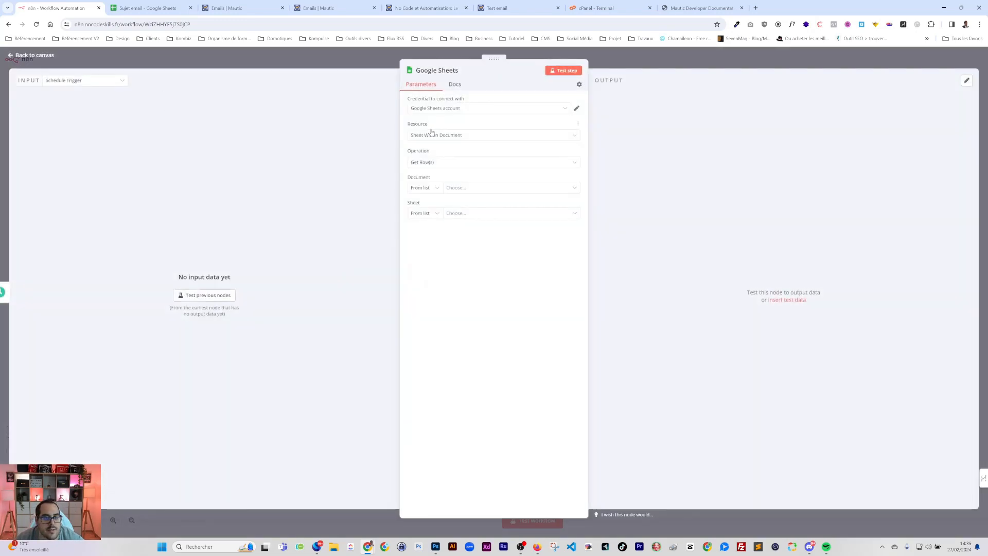
Set the document by the spreadsheet's pasted URL and pick sheet Feuille 1
{"action": "left_click", "coordinate": [148, 8]}
{"action": "left_click", "coordinate": [155, 24]}
{"action": "left_click", "coordinate": [59, 8]}
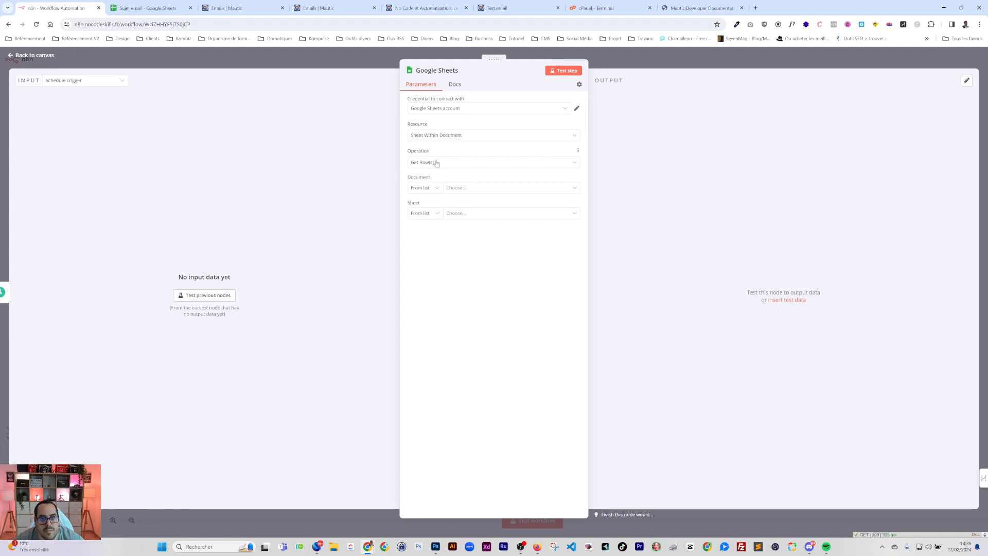
{"action": "left_click", "coordinate": [425, 187]}
{"action": "left_click", "coordinate": [422, 220]}
{"action": "key", "text": "ctrl+v"}
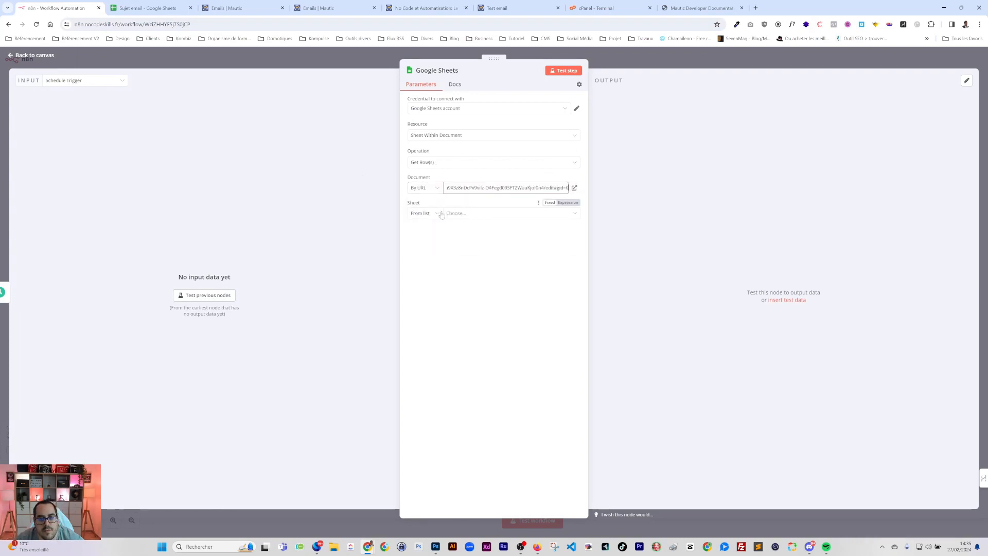
{"action": "left_click", "coordinate": [424, 213]}
{"action": "left_click", "coordinate": [425, 230]}
{"action": "left_click", "coordinate": [425, 230]}
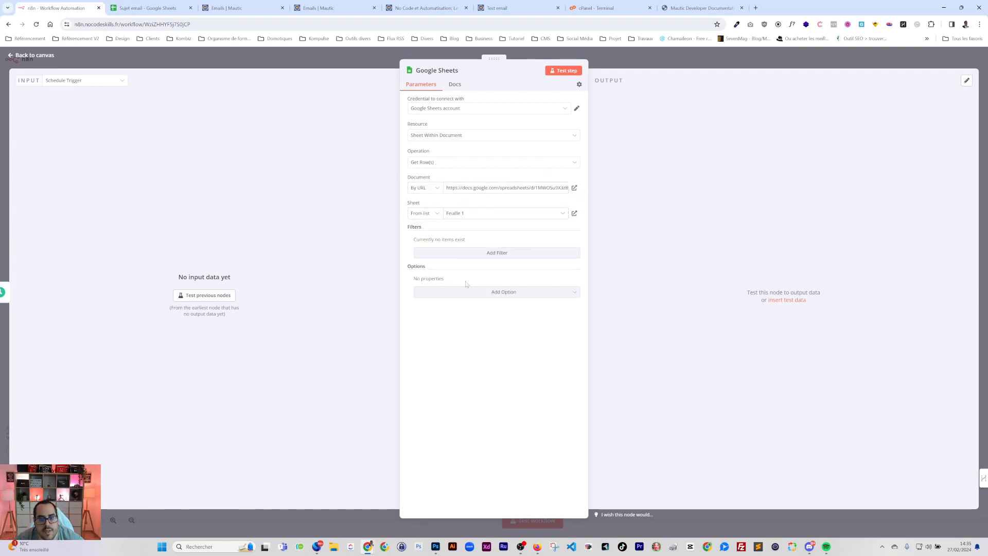
Add a row filter on the Statut column
{"action": "left_click", "coordinate": [470, 253]}
{"action": "left_click", "coordinate": [431, 252]}
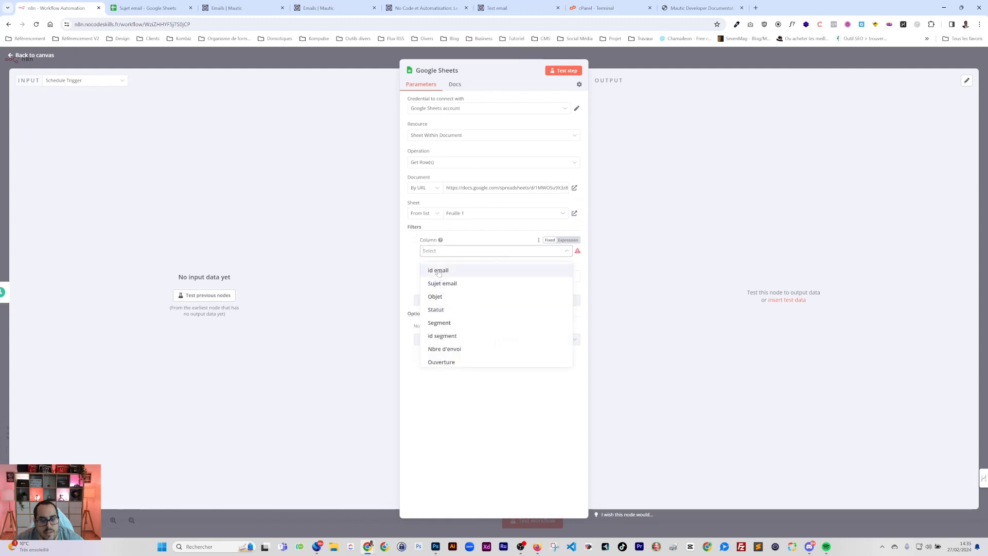
{"action": "left_click", "coordinate": [160, 9]}
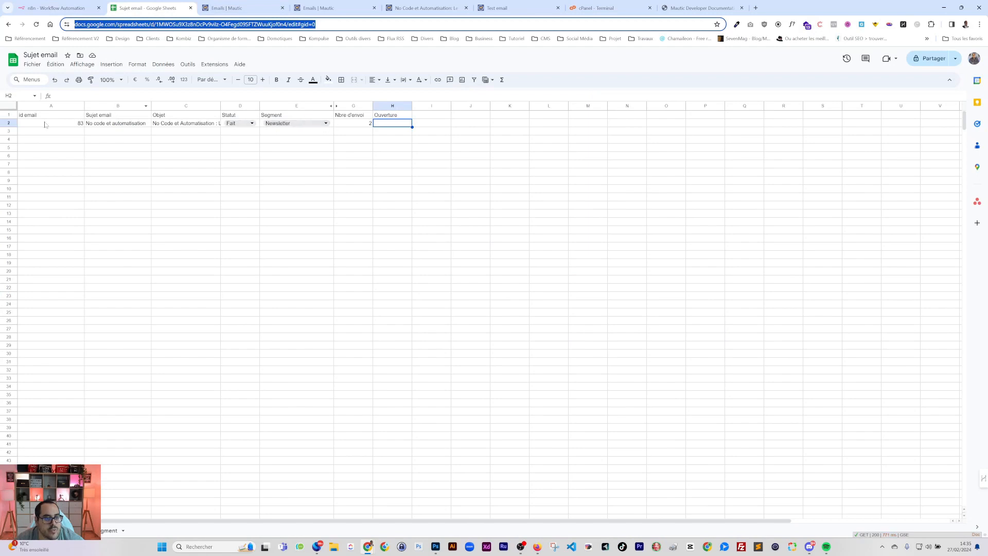
{"action": "left_click", "coordinate": [61, 8]}
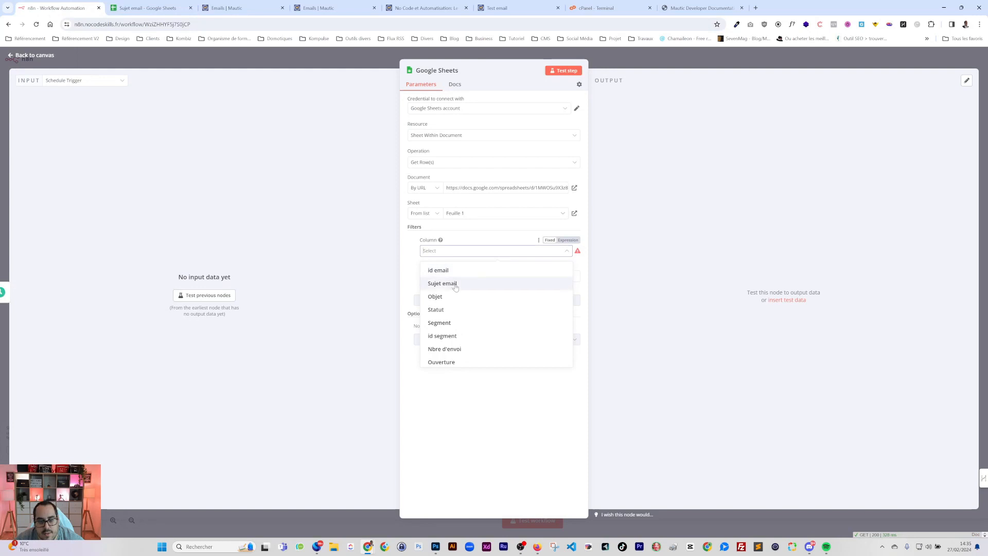
{"action": "left_click", "coordinate": [441, 309]}
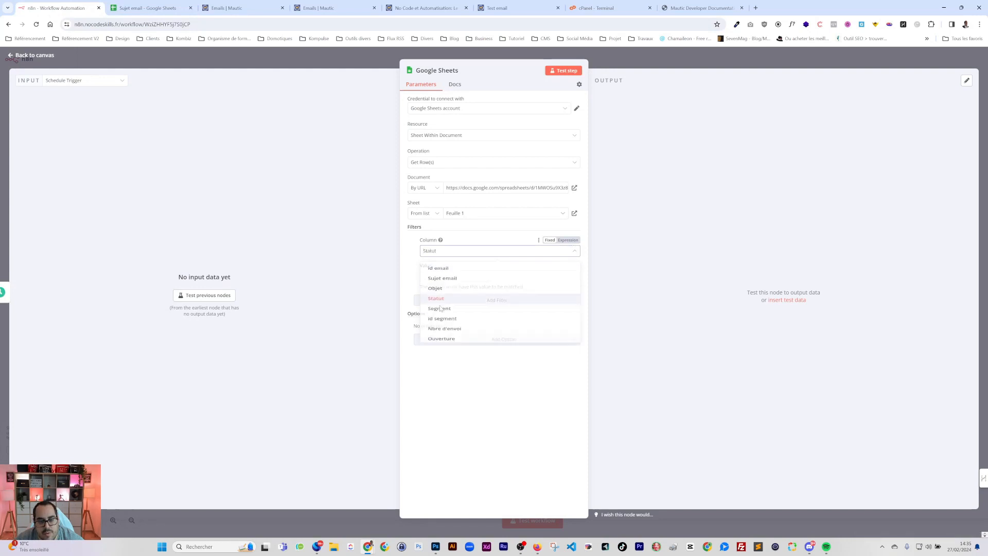
{"action": "left_click", "coordinate": [442, 276]}
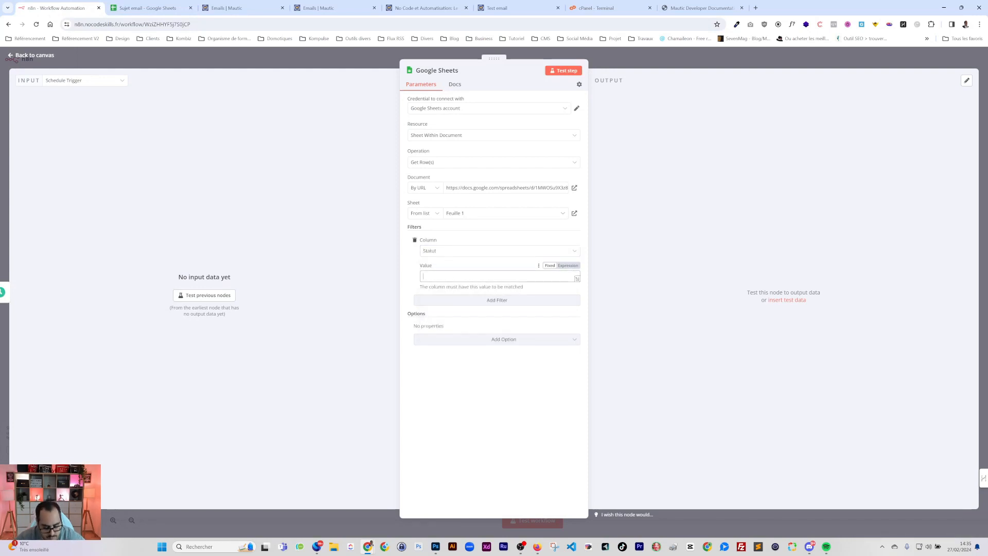
Set the Statut filter value to Fait and test the step, returning one row
{"action": "left_click", "coordinate": [563, 71]}
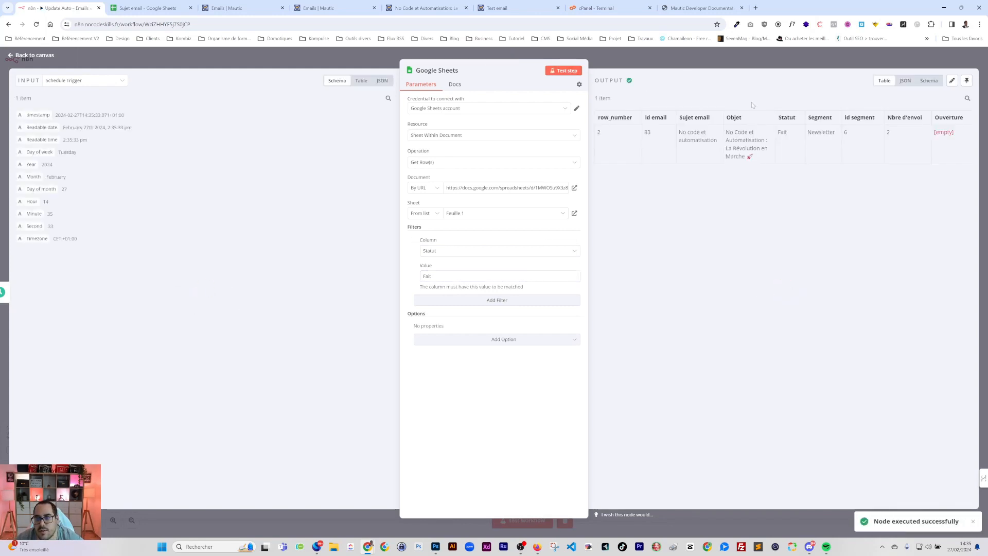
{"action": "left_click_drag", "start_coordinate": [449, 277], "coordinate": [412, 277]}
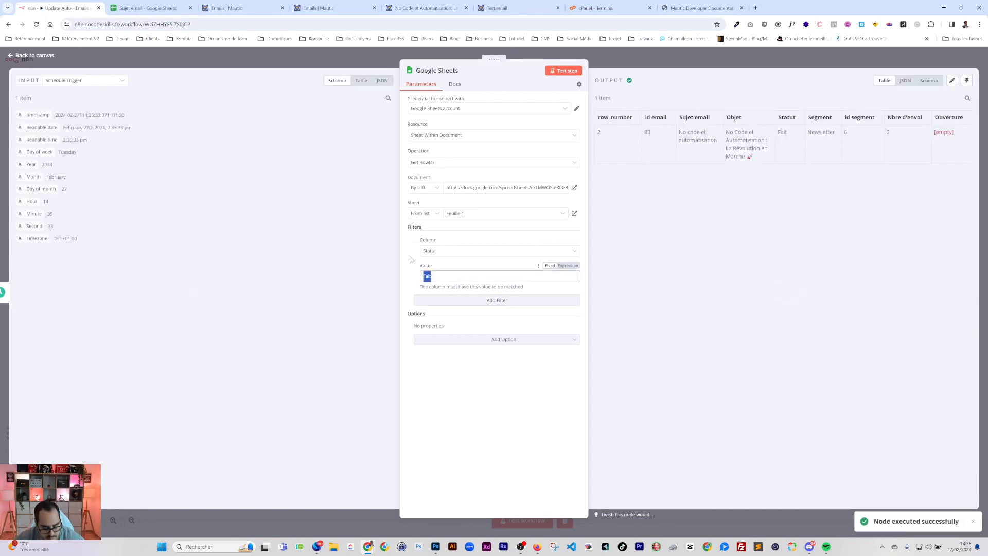
{"action": "type", "text": "a Faire"}
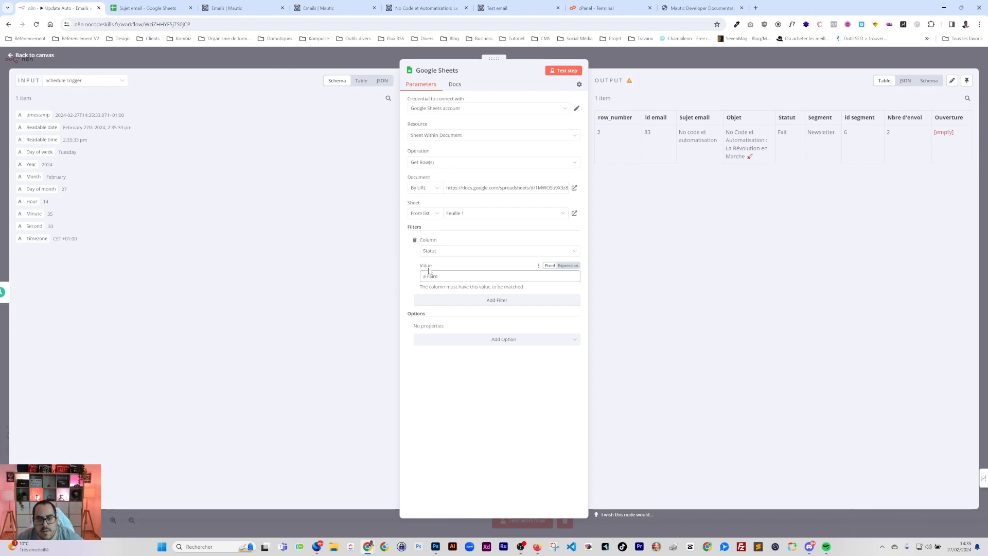
{"action": "double_click", "coordinate": [432, 276]}
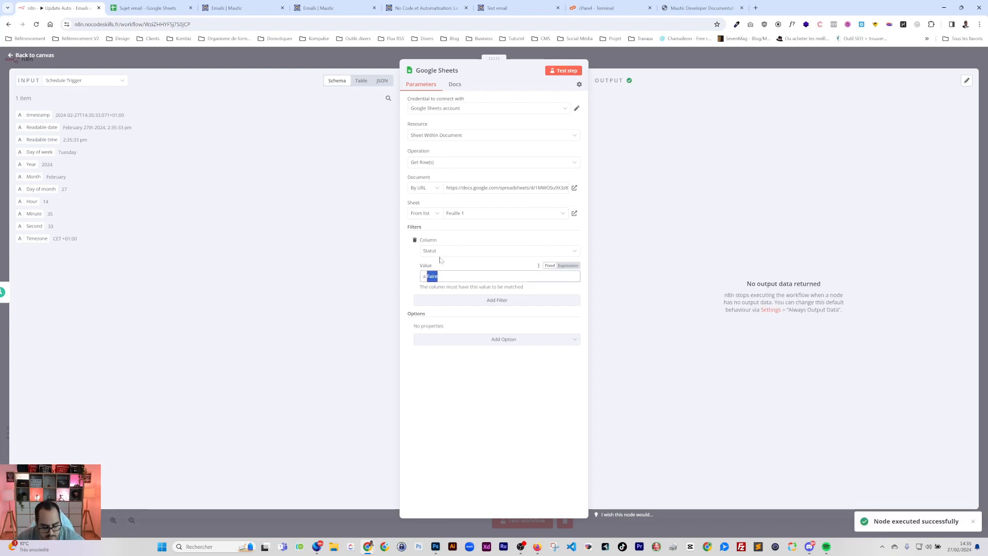
{"action": "key", "text": "BackSpace"}
{"action": "type", "text": "Fait"}
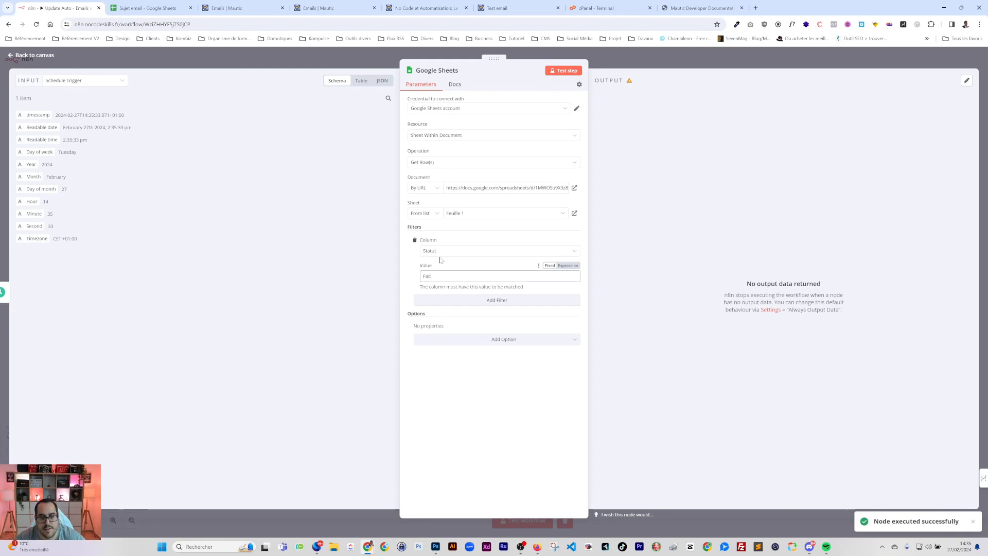
{"action": "left_click", "coordinate": [566, 71]}
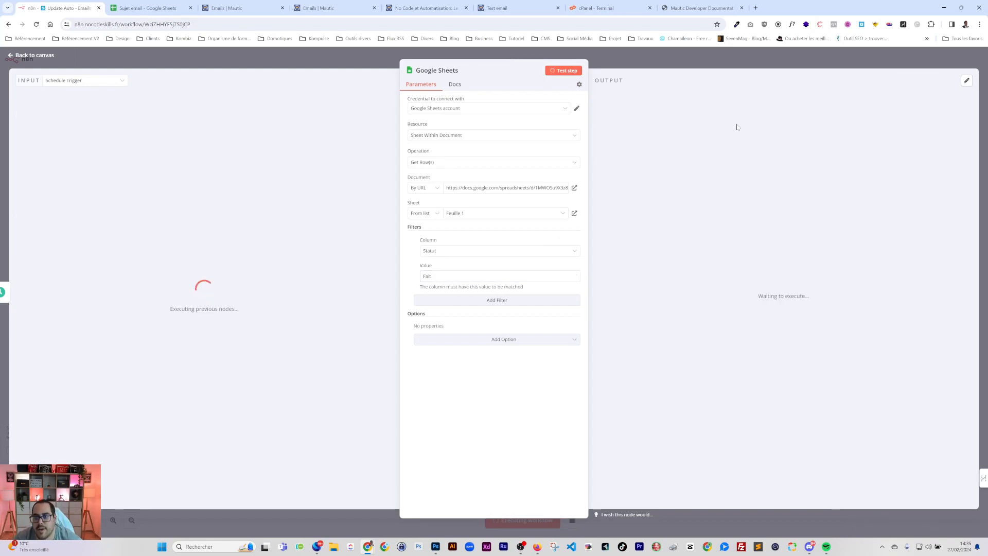
{"action": "left_click", "coordinate": [821, 58]}
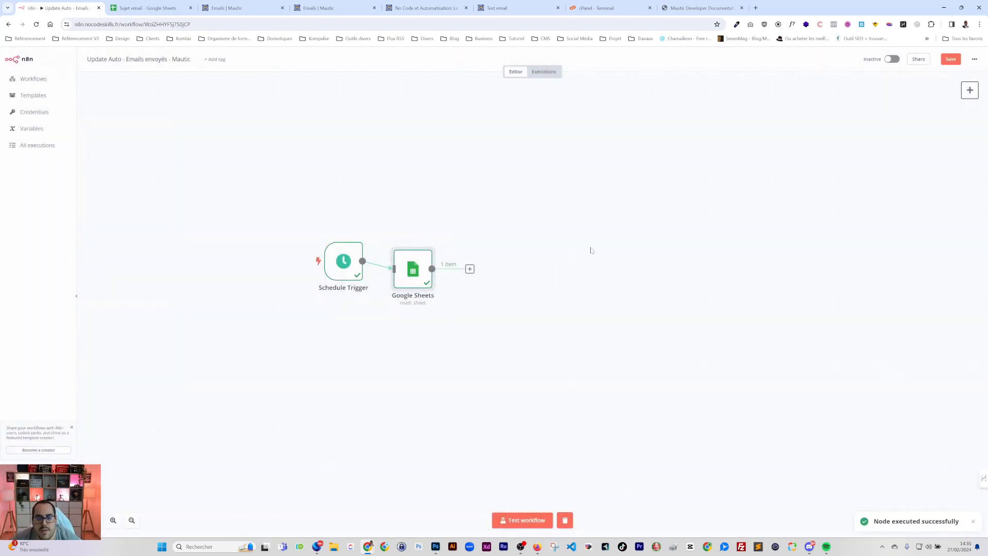
Add an HTTP Request node after the Google Sheets node
{"action": "left_click_drag", "start_coordinate": [425, 272], "coordinate": [440, 264]}
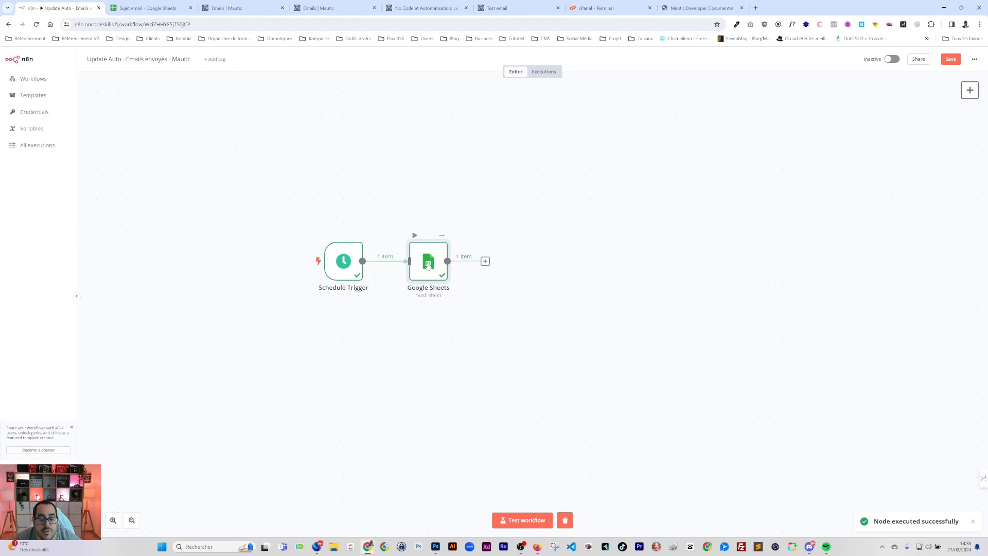
{"action": "left_click", "coordinate": [486, 261]}
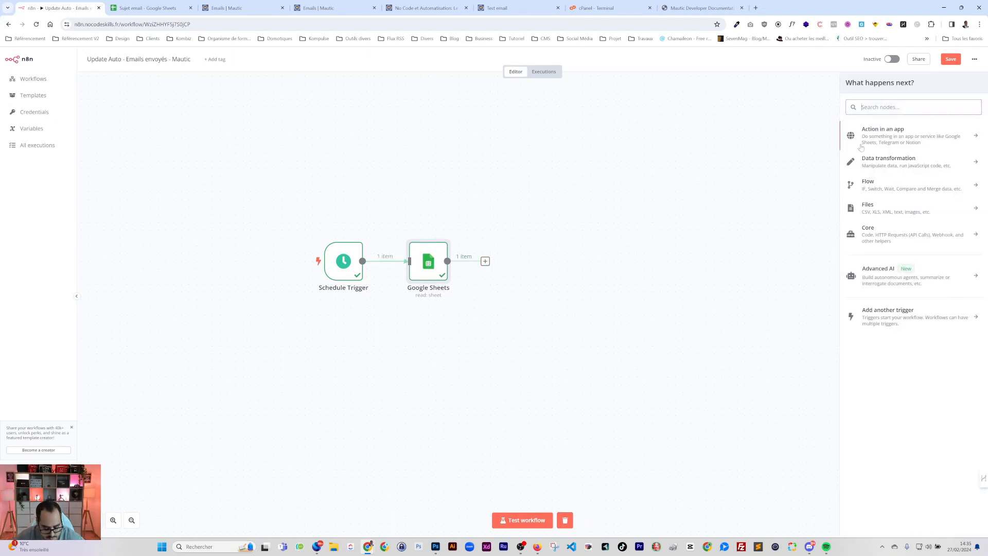
{"action": "type", "text": "http"}
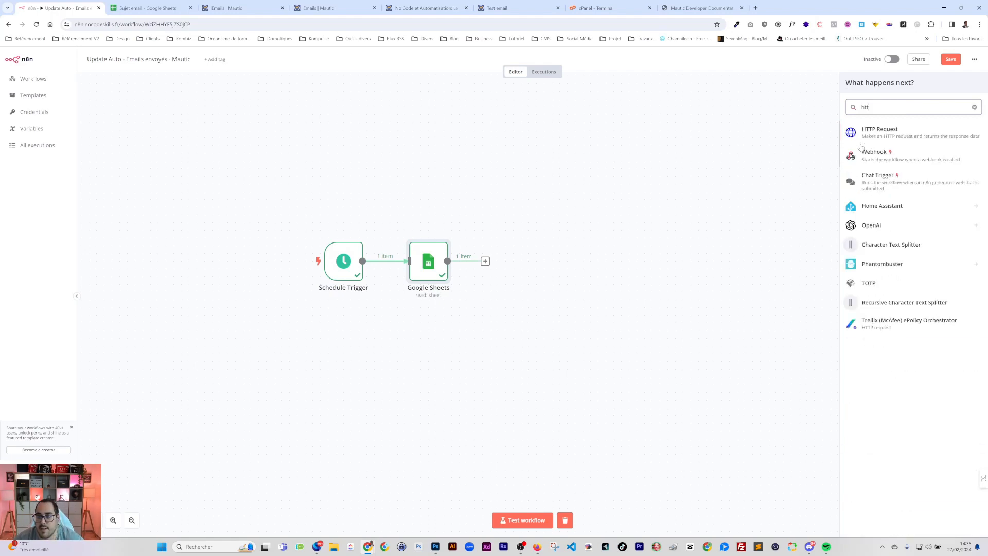
{"action": "key", "text": "Return"}
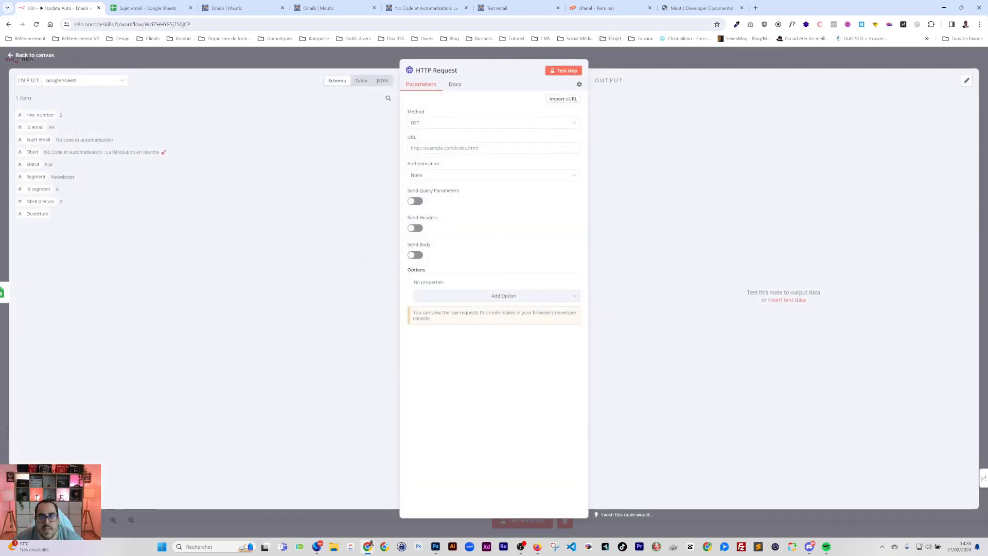
{"action": "left_click", "coordinate": [696, 8]}
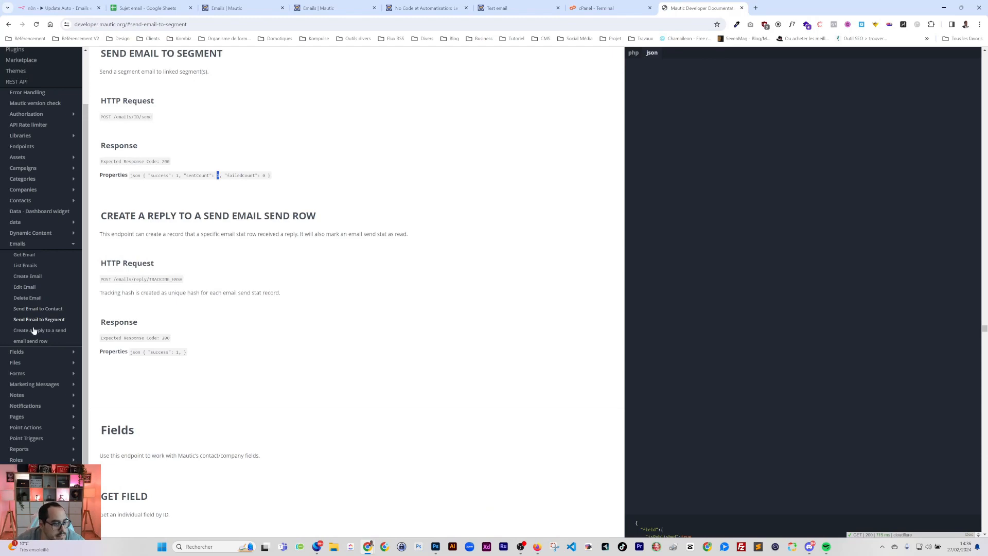
Browse the Emails API reference and go to the List Emails endpoint, GET /emails
{"action": "scroll", "coordinate": [659, 291], "scroll_direction": "down", "scroll_amount": 2}
{"action": "scroll", "coordinate": [283, 264], "scroll_direction": "down", "scroll_amount": 3}
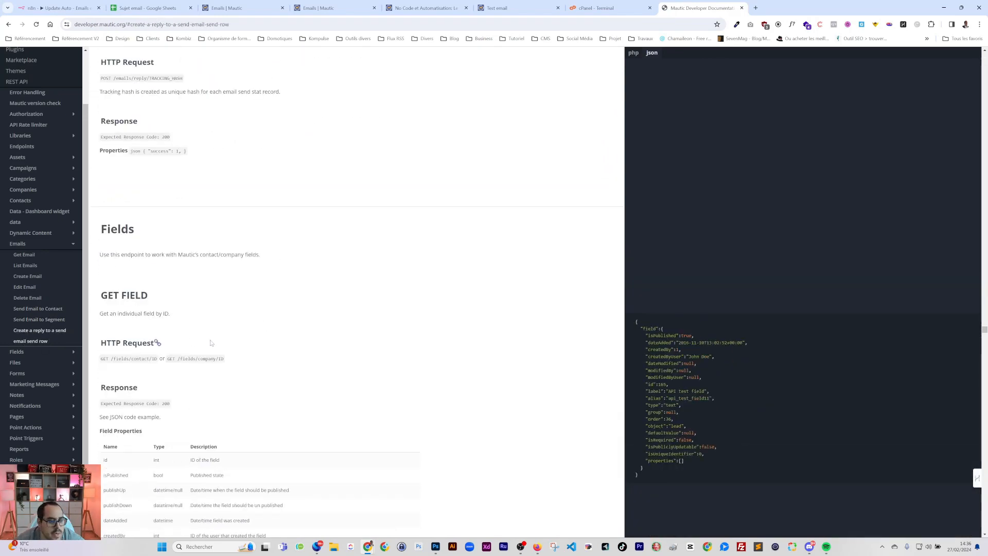
{"action": "scroll", "coordinate": [283, 344], "scroll_direction": "up", "scroll_amount": 2}
{"action": "triple_click", "coordinate": [180, 110]}
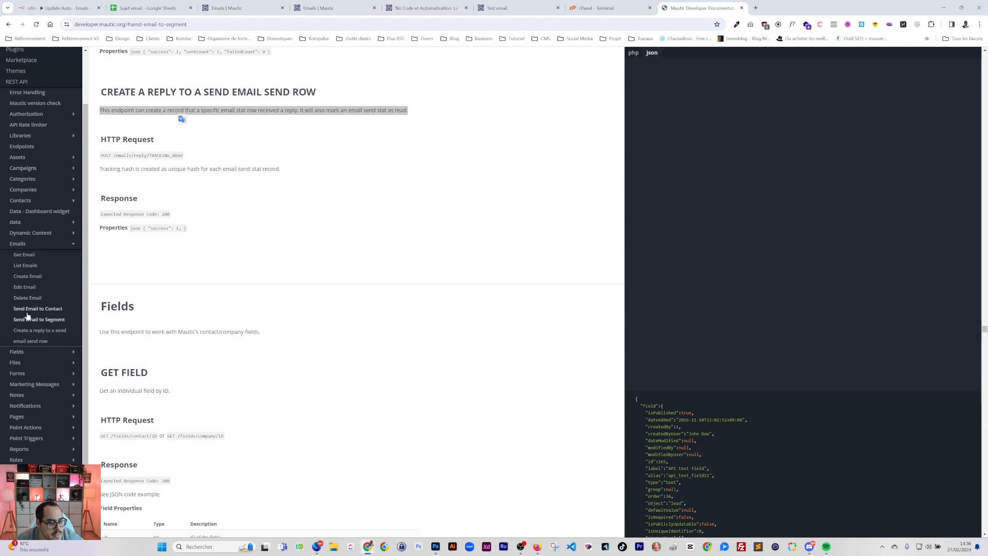
{"action": "left_click", "coordinate": [24, 268]}
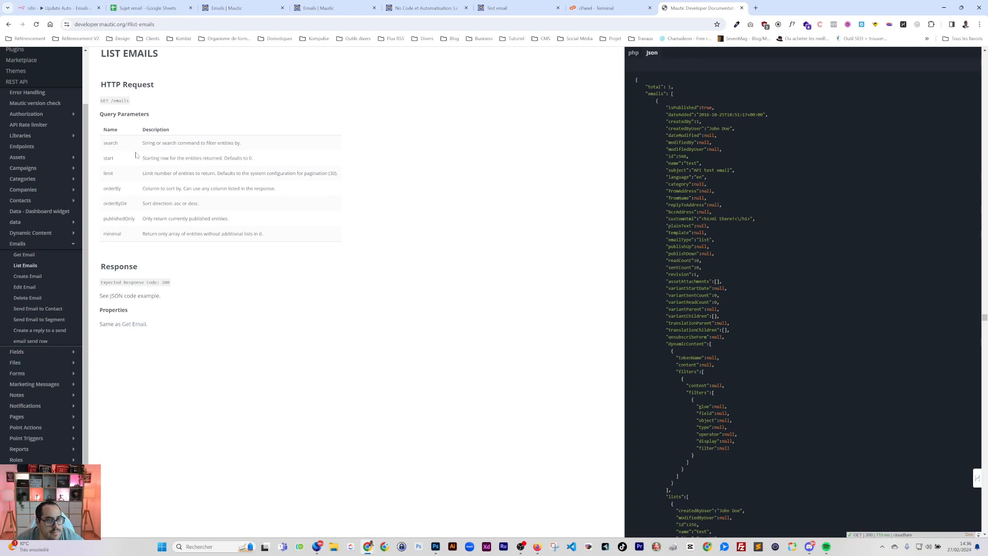
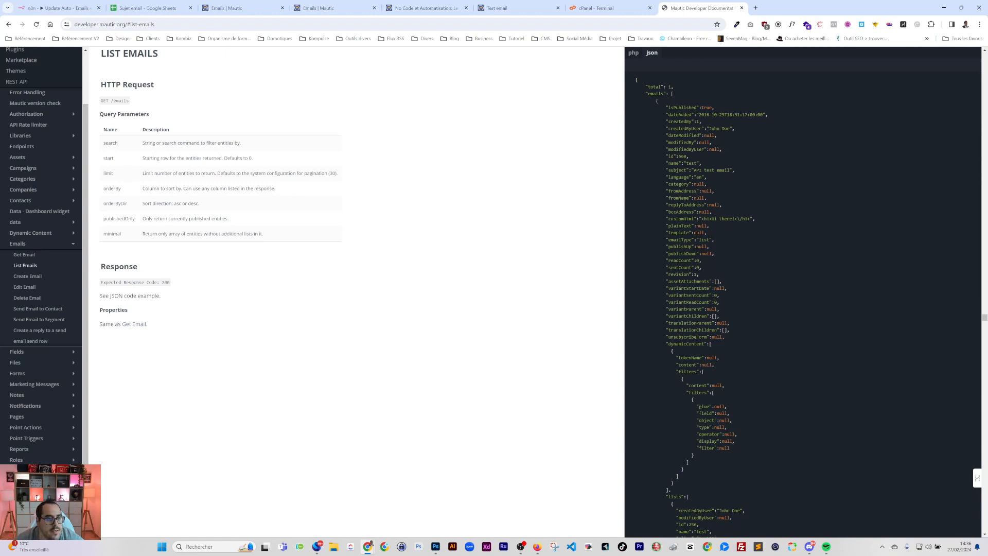
Look up the GET /emails/ID endpoint in the Mautic docs, then return to the Update Auto canvas
{"action": "left_click", "coordinate": [23, 256]}
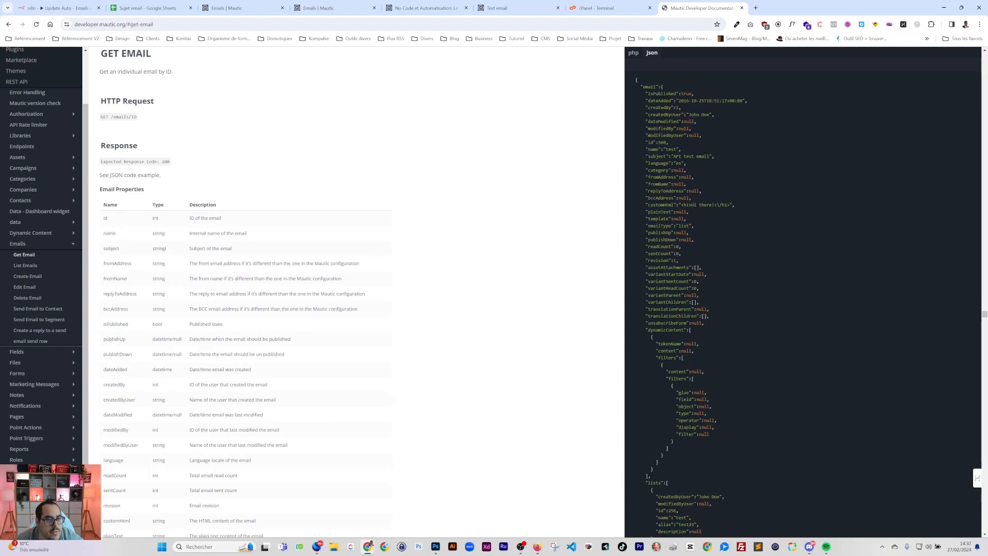
{"action": "double_click", "coordinate": [121, 117]}
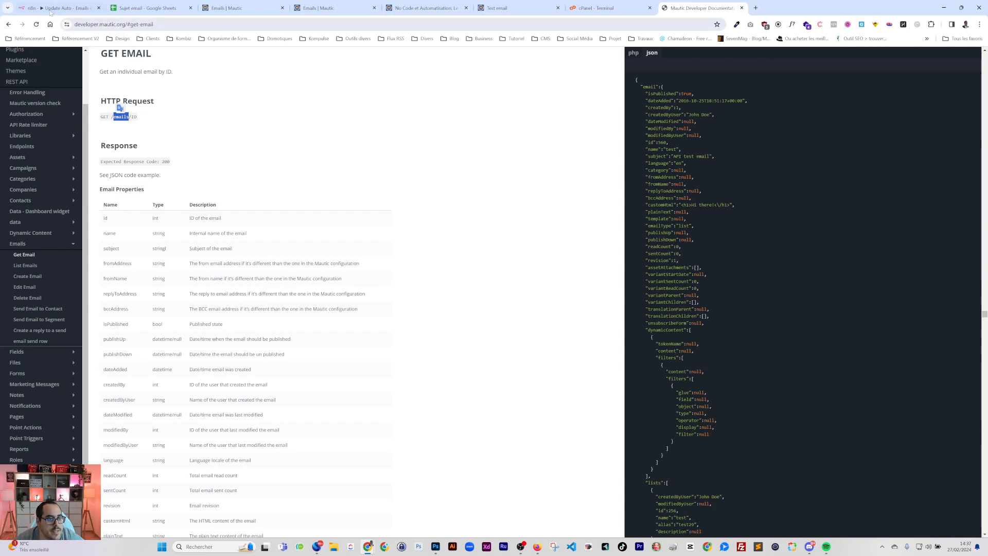
{"action": "left_click", "coordinate": [147, 8]}
{"action": "left_click", "coordinate": [61, 8]}
{"action": "left_click", "coordinate": [186, 63]}
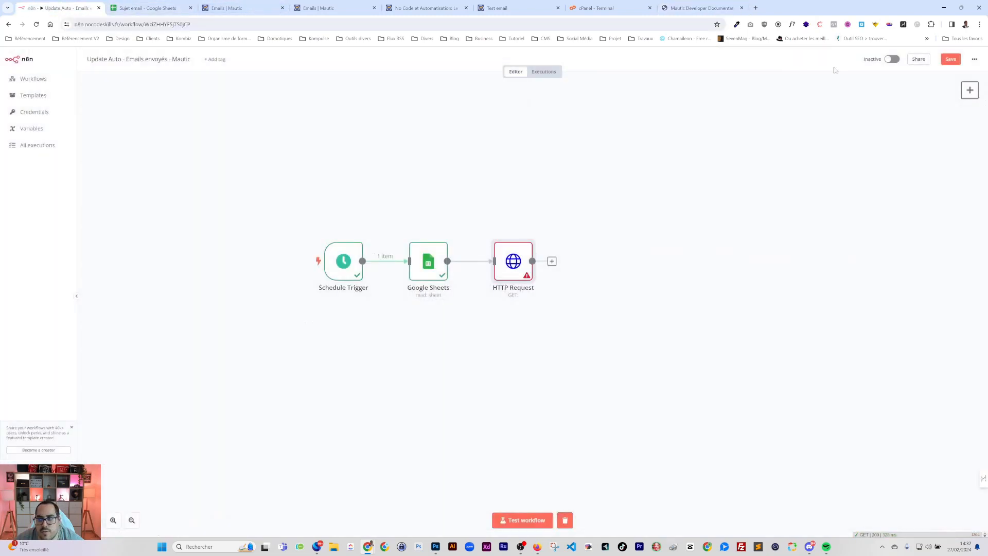
Copy the Mautic emails API URL from the CréerMautic node in the other workflow
{"action": "right_click", "coordinate": [35, 84]}
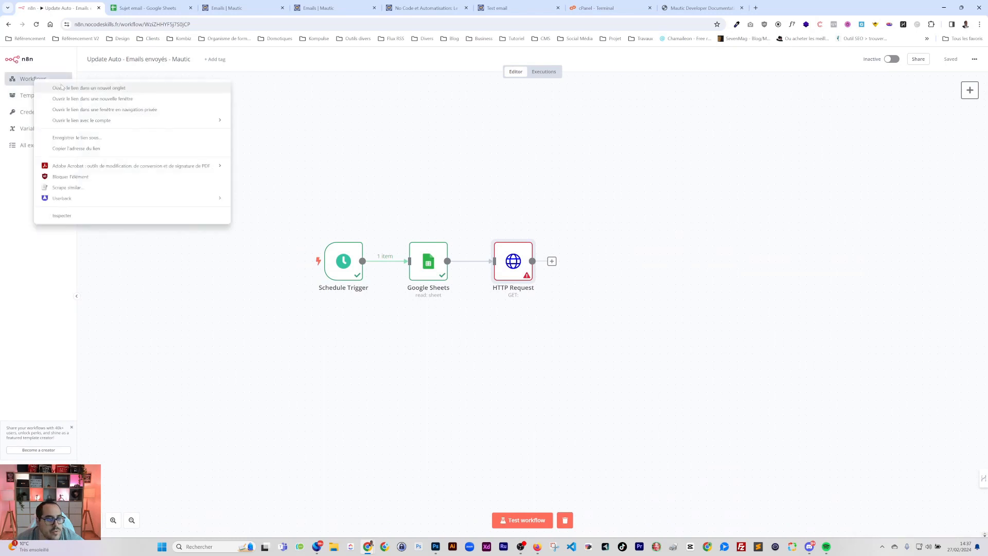
{"action": "left_click", "coordinate": [65, 88]}
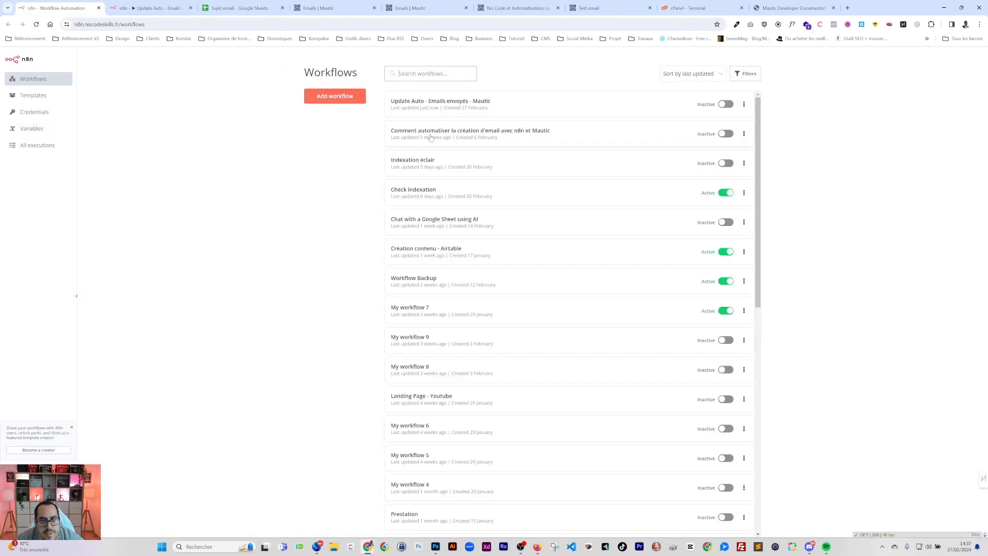
{"action": "left_click", "coordinate": [431, 137]}
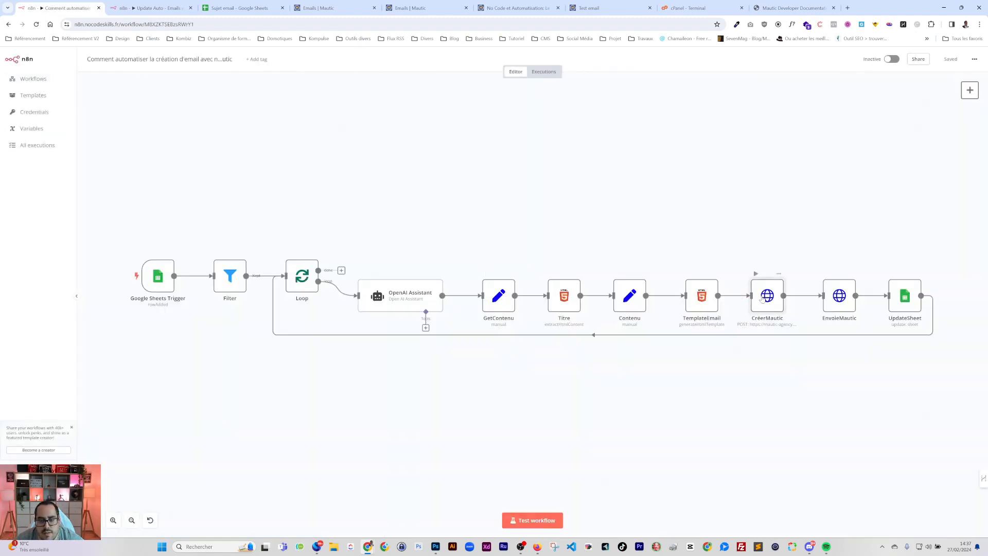
{"action": "double_click", "coordinate": [762, 299]}
{"action": "left_click_drag", "start_coordinate": [509, 148], "coordinate": [367, 130]}
{"action": "key", "text": "ctrl+c"}
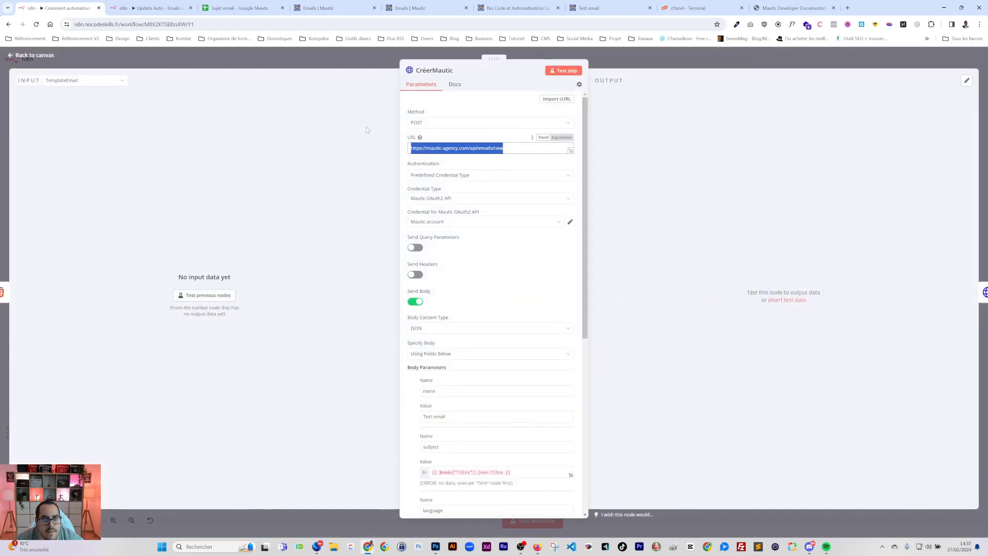
Set the HTTP Request URL to the Mautic emails URL ending with {{ $json['id email'] }}
{"action": "key", "text": "ctrl+Tab"}
{"action": "double_click", "coordinate": [512, 255]}
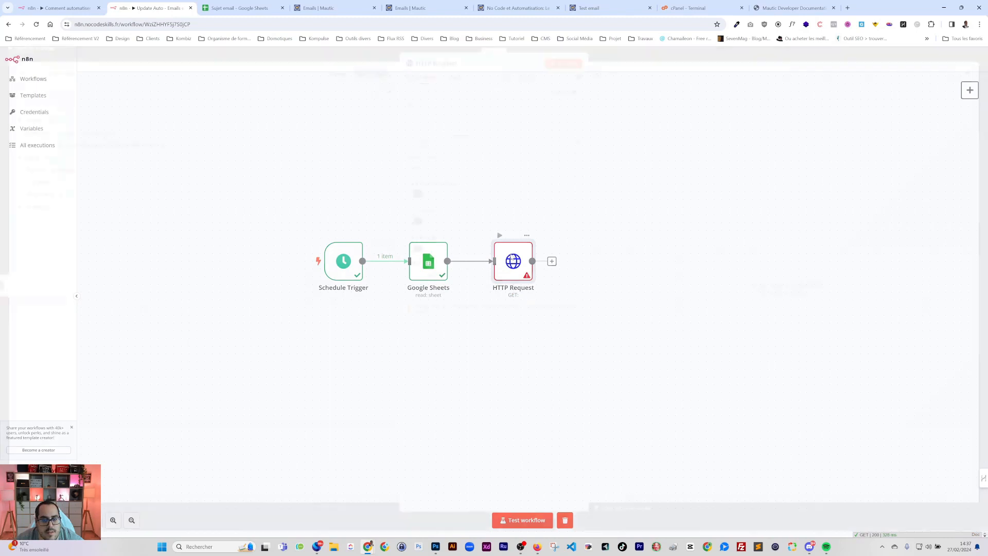
{"action": "left_click", "coordinate": [496, 149]}
{"action": "key", "text": "ctrl+v"}
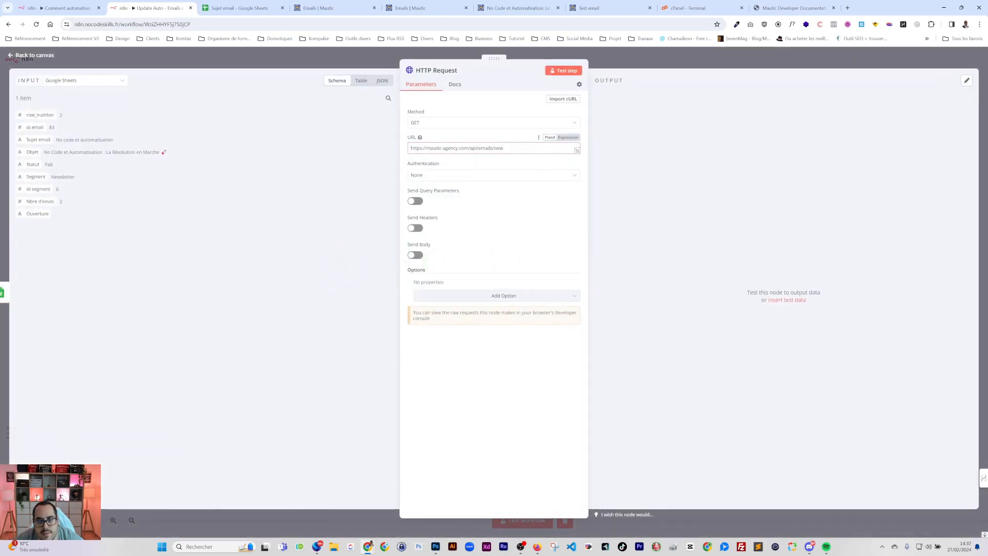
{"action": "key", "text": "ctrl+shift+Left"}
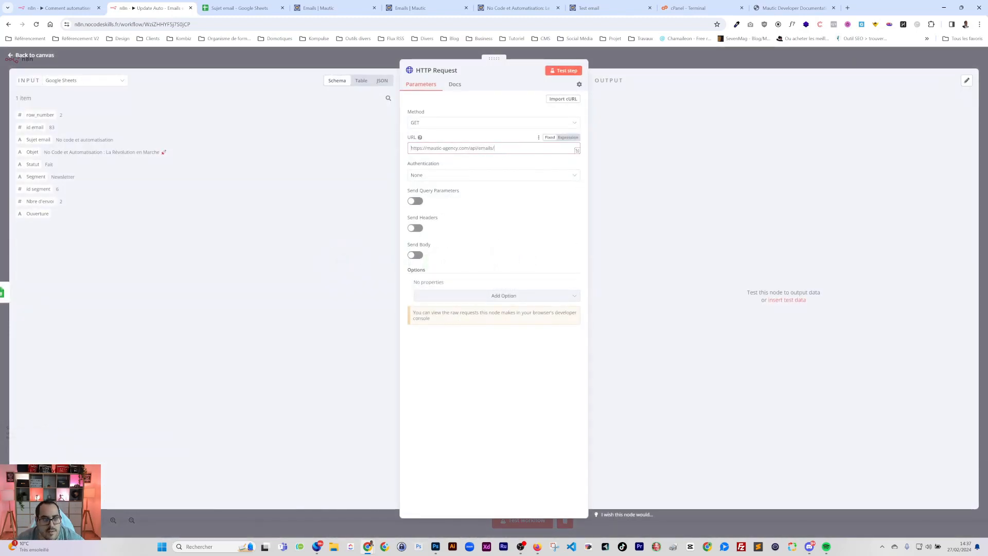
{"action": "left_click_drag", "start_coordinate": [35, 128], "coordinate": [494, 150]}
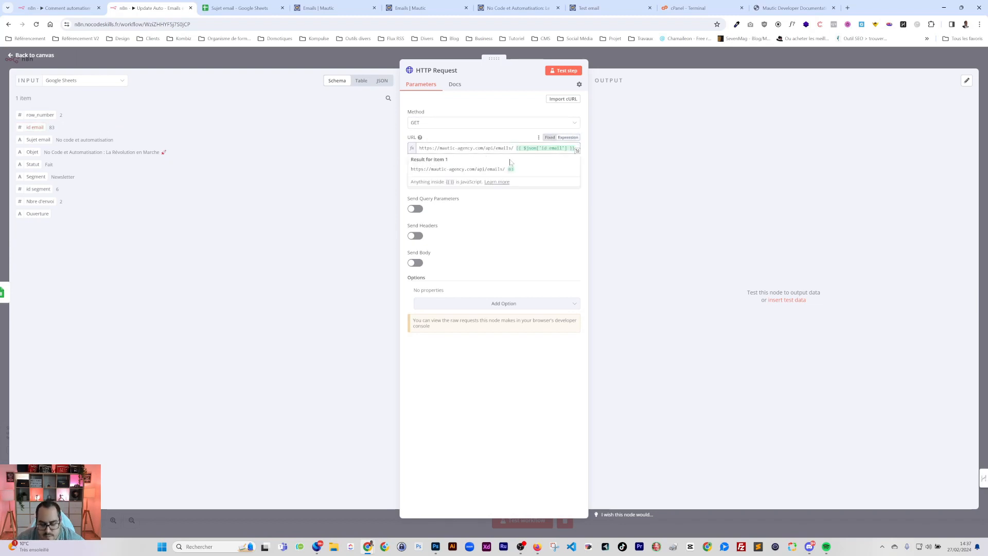
Turn off body sending on the CréerMautic request and test-run it
{"action": "left_click", "coordinate": [792, 8]}
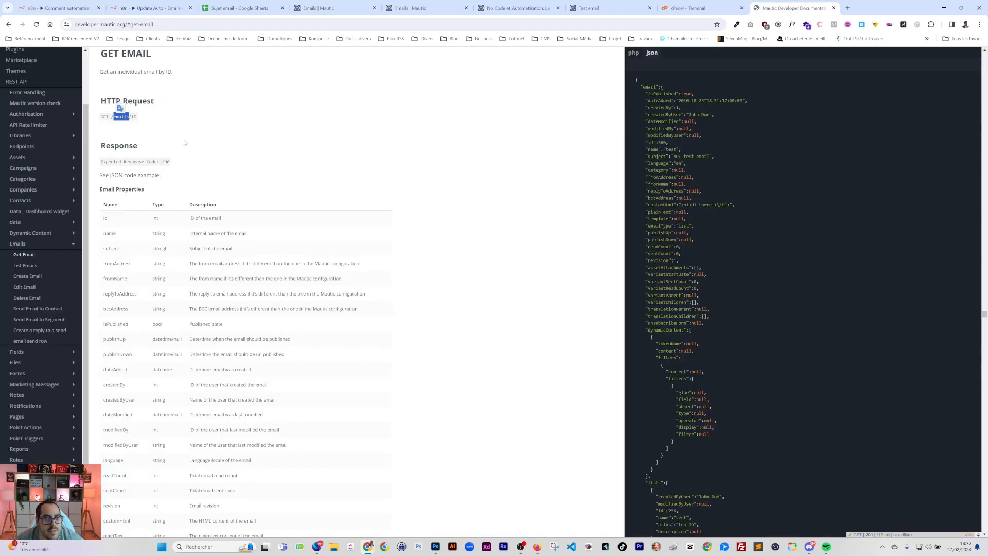
{"action": "left_click", "coordinate": [54, 8]}
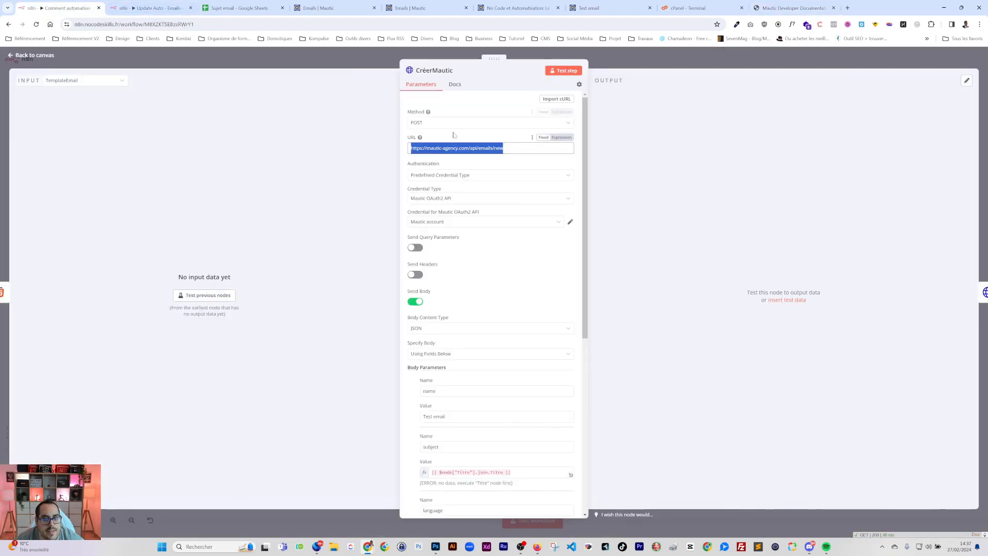
{"action": "scroll", "coordinate": [410, 257], "scroll_direction": "down", "scroll_amount": 3}
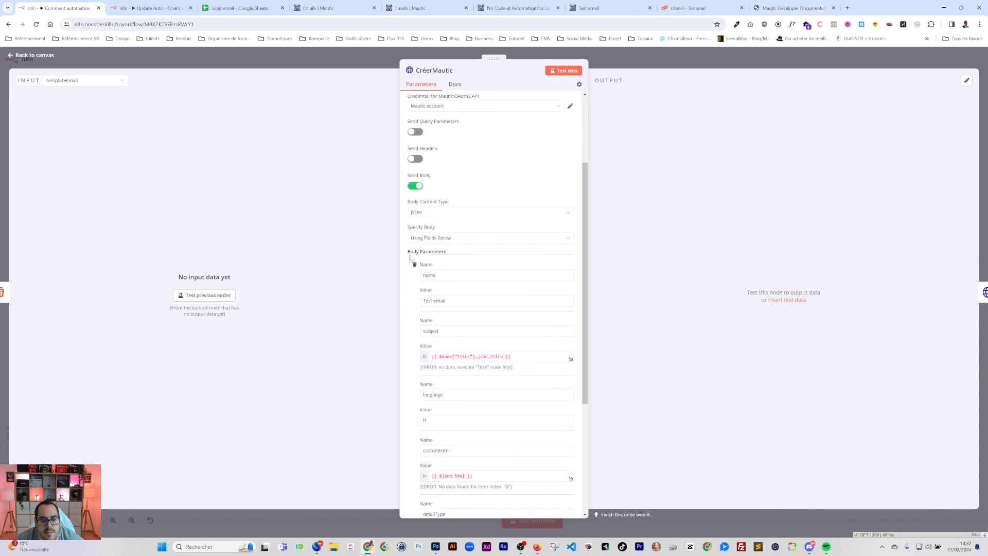
{"action": "left_click", "coordinate": [415, 187]}
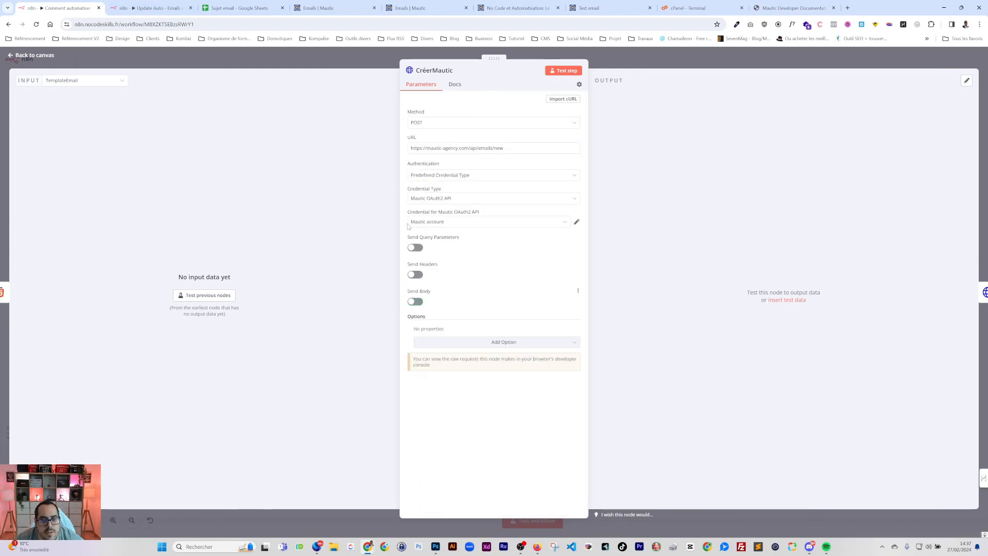
{"action": "left_click", "coordinate": [571, 74]}
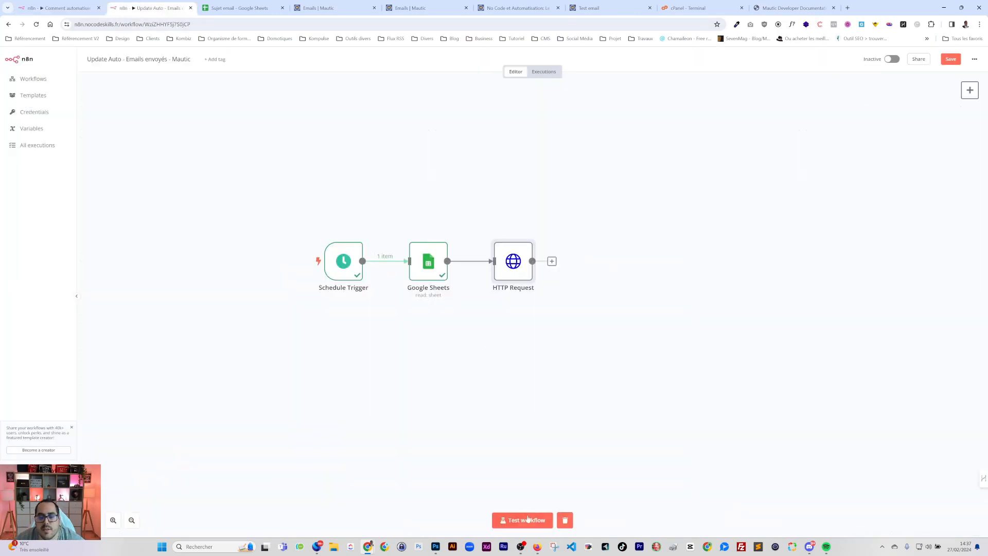
Insert a Loop Over Items step between Google Sheets and HTTP Request
{"action": "left_click", "coordinate": [527, 519]}
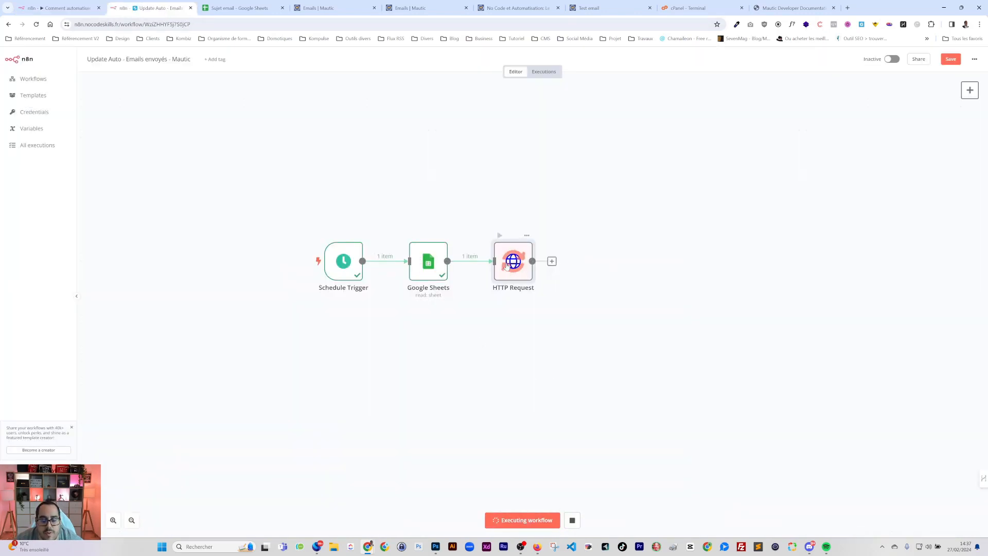
{"action": "left_click_drag", "start_coordinate": [507, 265], "coordinate": [568, 265]}
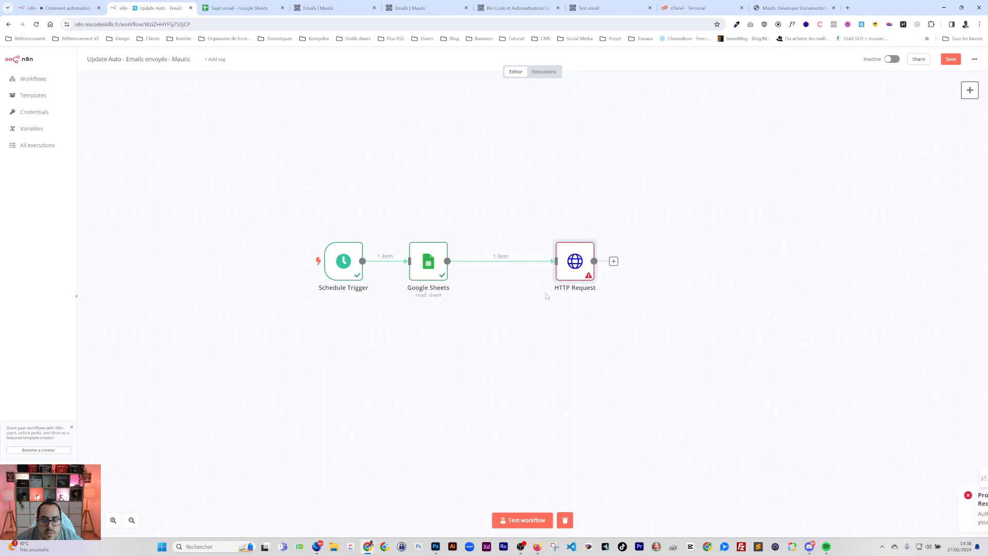
{"action": "left_click", "coordinate": [494, 261]}
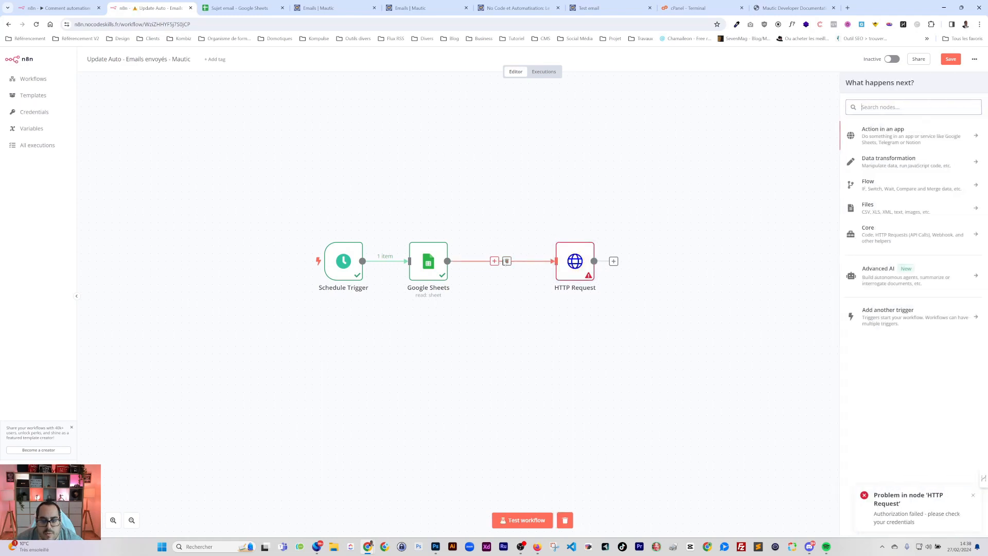
{"action": "type", "text": "loop"}
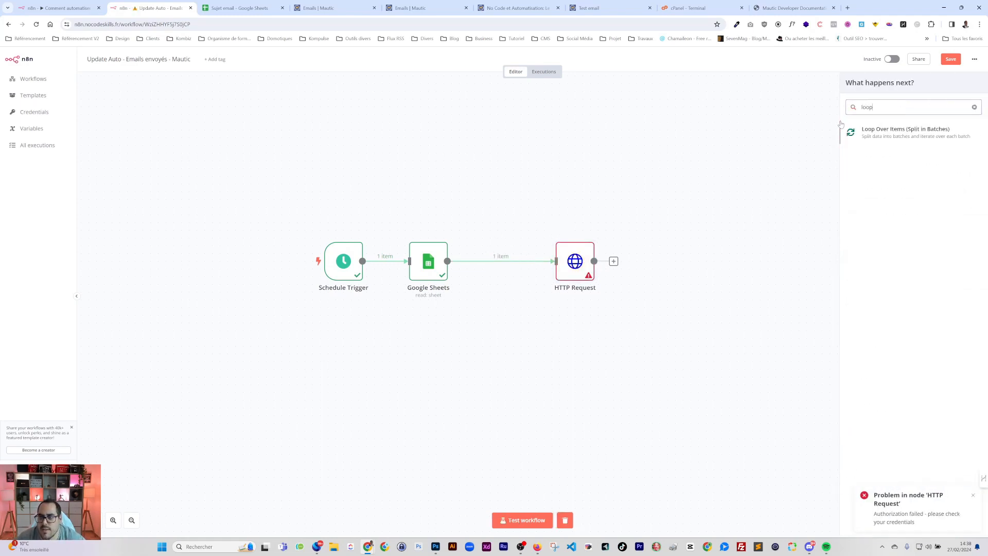
{"action": "left_click", "coordinate": [905, 133]}
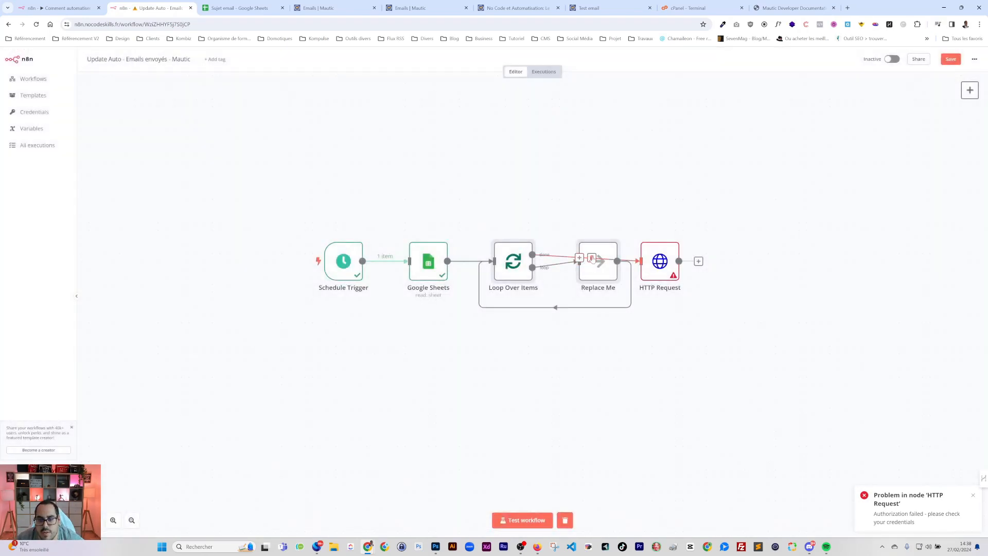
Delete the Replace Me placeholder, wire the loop branch into HTTP Request, and save
{"action": "left_click", "coordinate": [592, 258]}
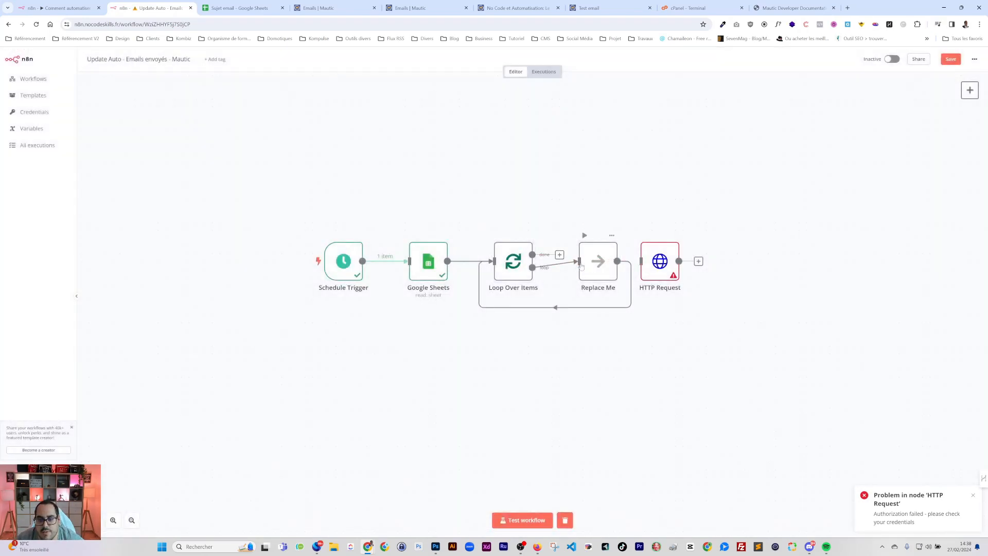
{"action": "left_click", "coordinate": [569, 265]}
{"action": "key", "text": "Delete"}
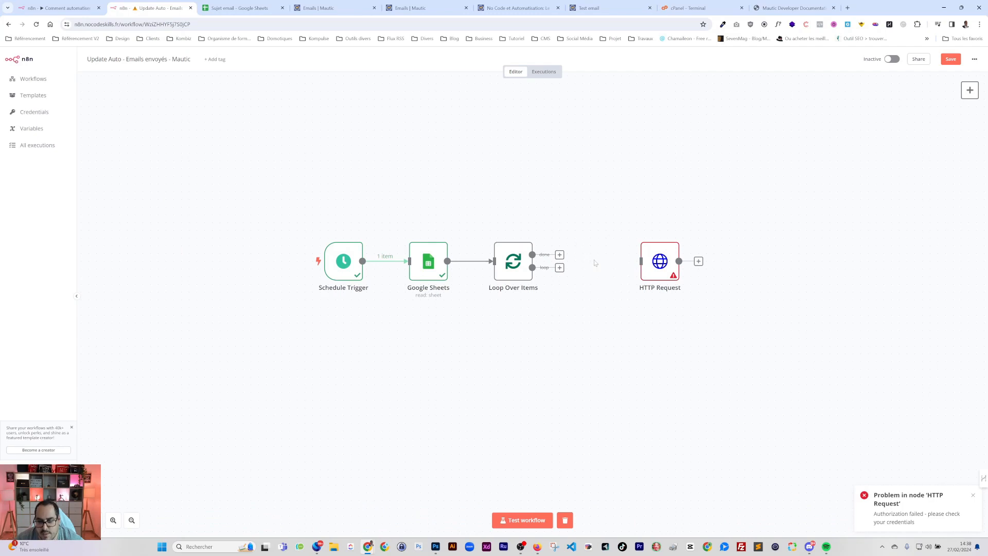
{"action": "left_click_drag", "start_coordinate": [559, 267], "coordinate": [643, 273]}
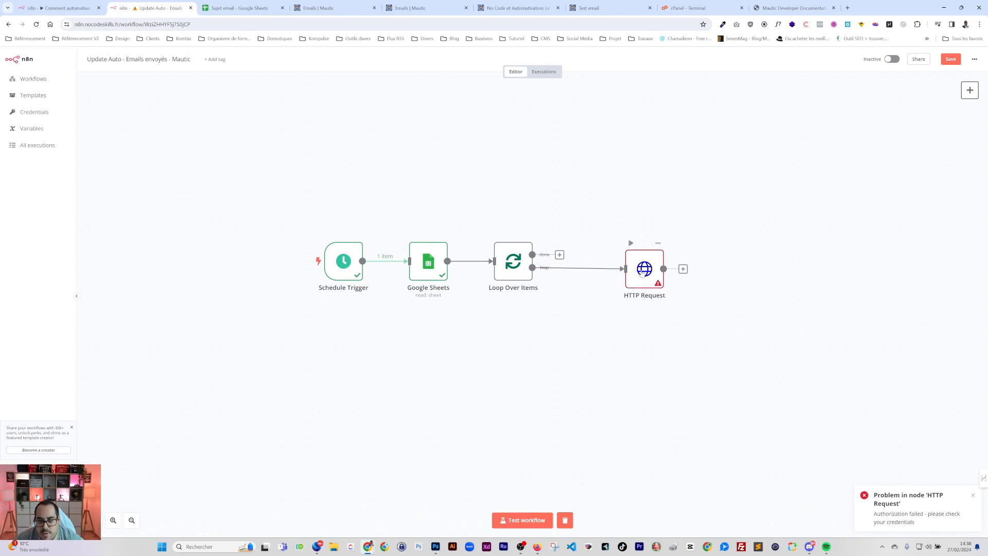
{"action": "left_click", "coordinate": [953, 60]}
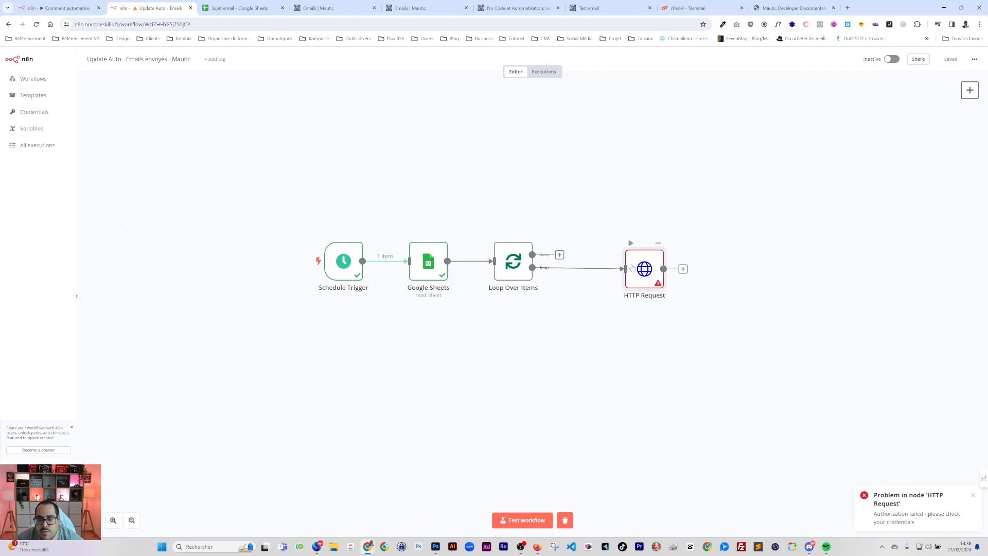
Compare HTTP Request's authentication options with CréerMautic's Mautic setup in the other workflow
{"action": "double_click", "coordinate": [632, 267]}
{"action": "left_click", "coordinate": [434, 184]}
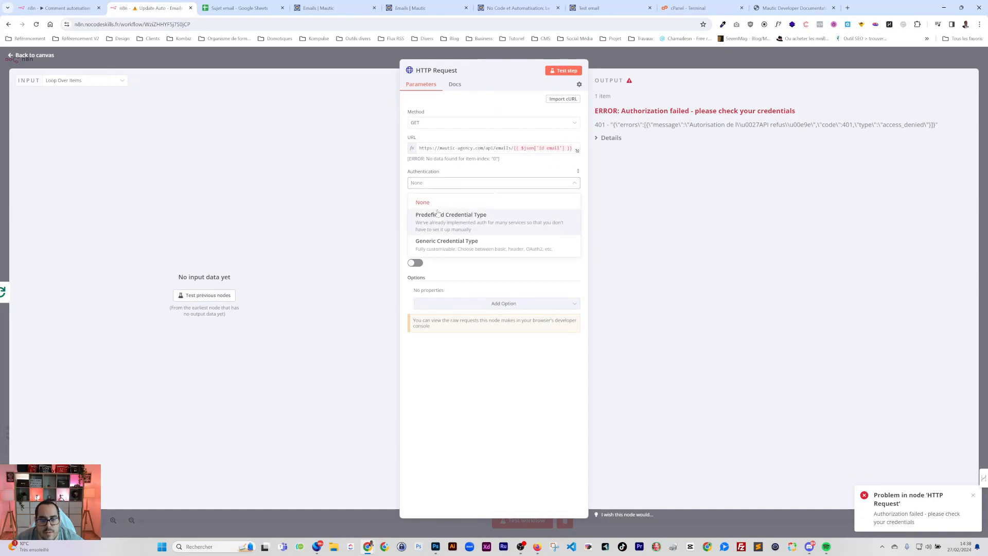
{"action": "left_click", "coordinate": [67, 8]}
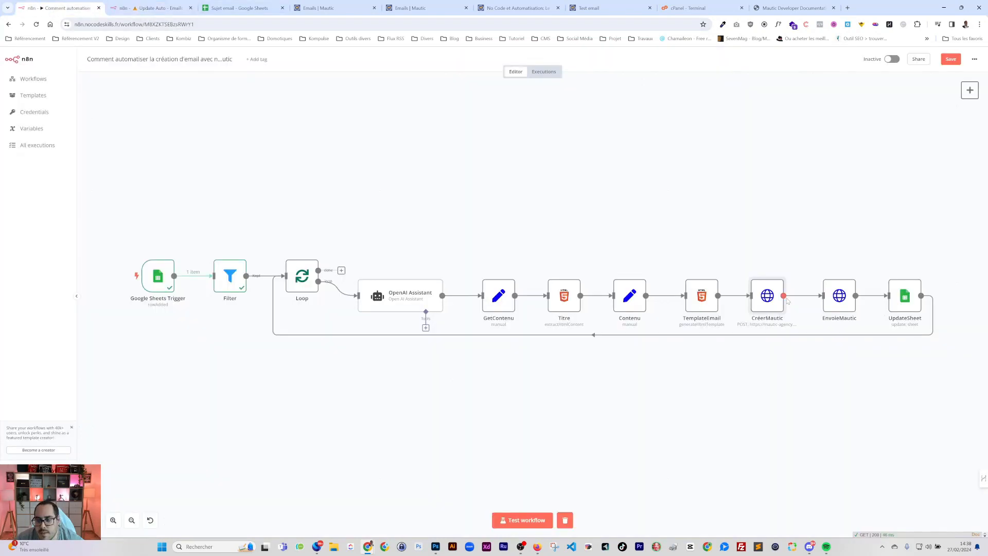
{"action": "double_click", "coordinate": [763, 298]}
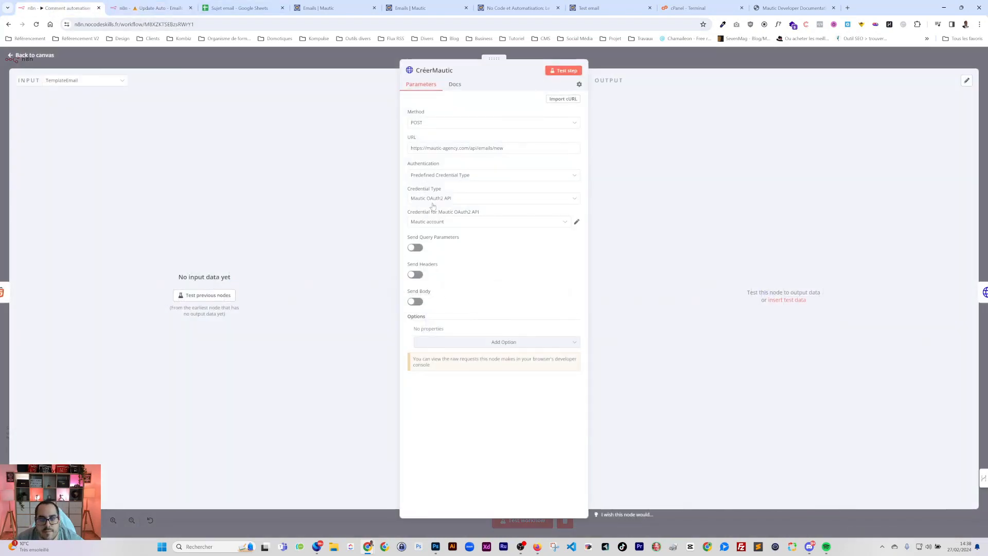
{"action": "left_click", "coordinate": [149, 8]}
Authenticate HTTP Request with predefined credential type Mautic OAuth2 API and the Mautic account
{"action": "left_click", "coordinate": [442, 237]}
{"action": "left_click", "coordinate": [428, 207]}
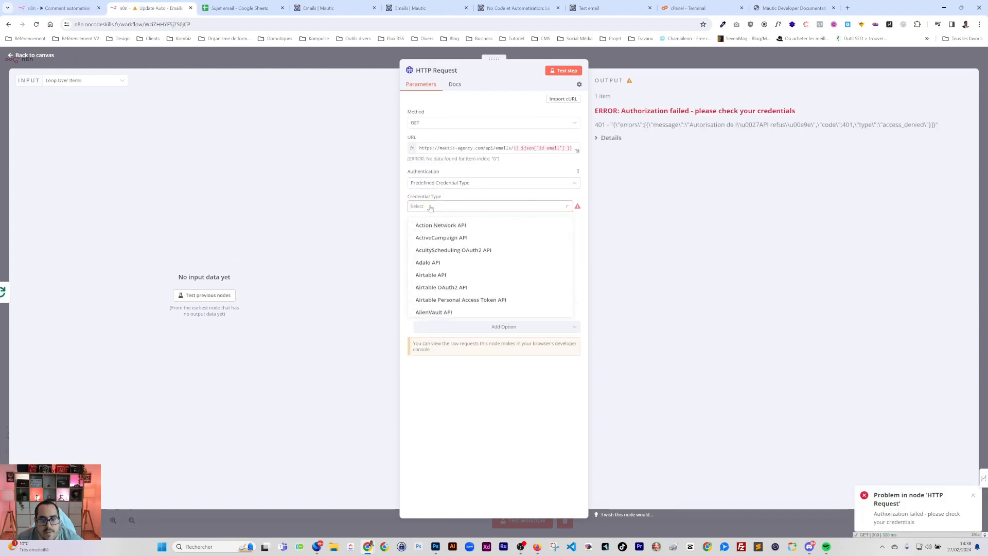
{"action": "type", "text": "mau"}
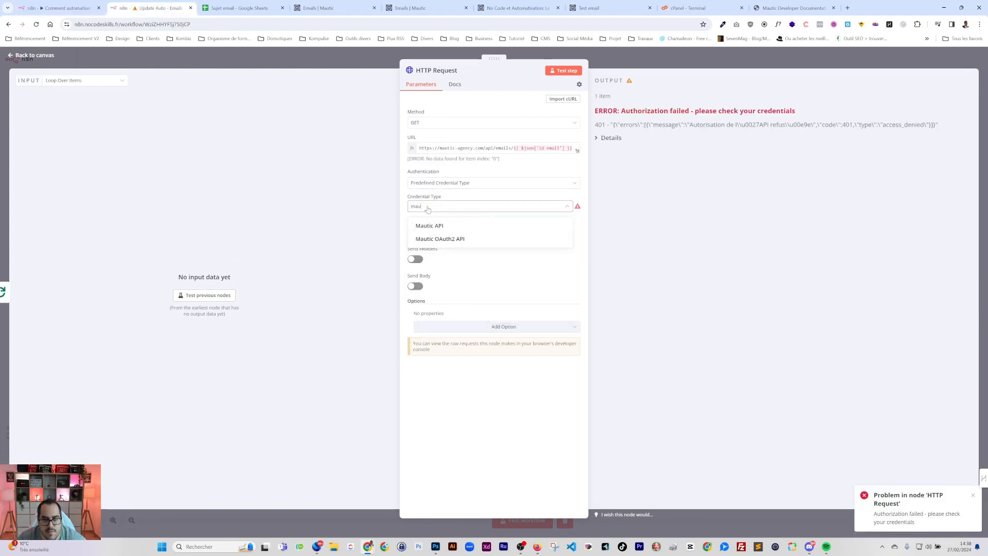
{"action": "left_click", "coordinate": [442, 238]}
{"action": "left_click", "coordinate": [435, 252]}
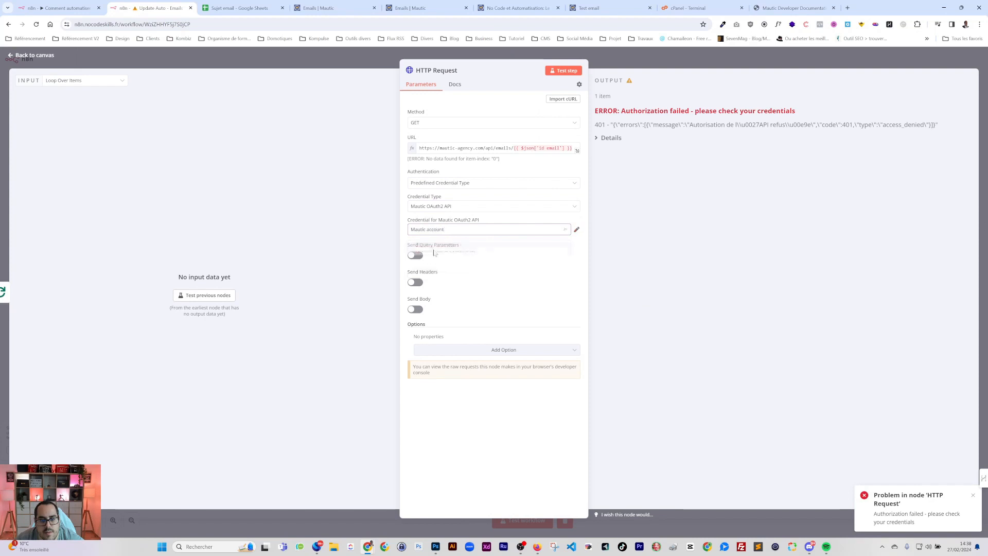
{"action": "key", "text": "Escape"}
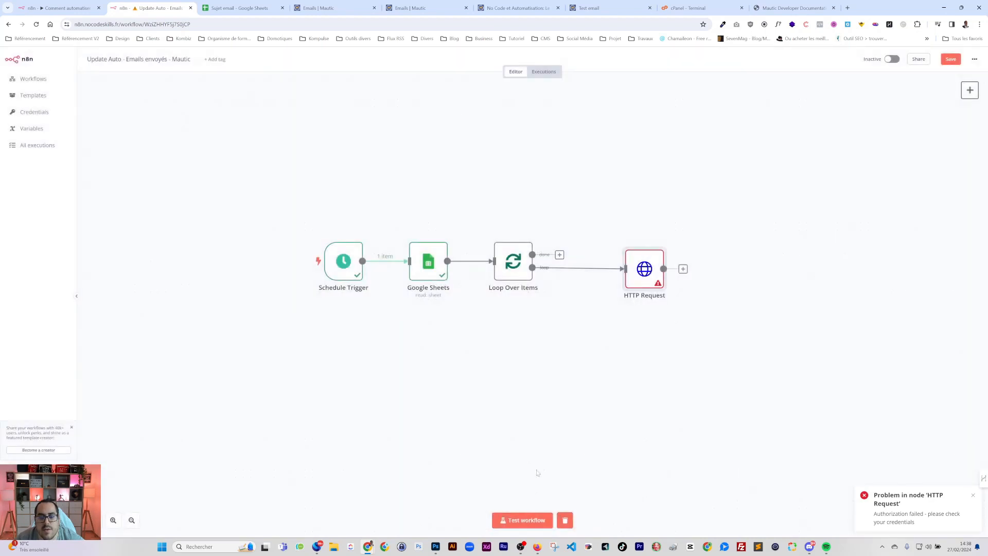
Test the workflow and inspect the returned email data, including sentCount 2 and readCount 1
{"action": "left_click", "coordinate": [524, 520]}
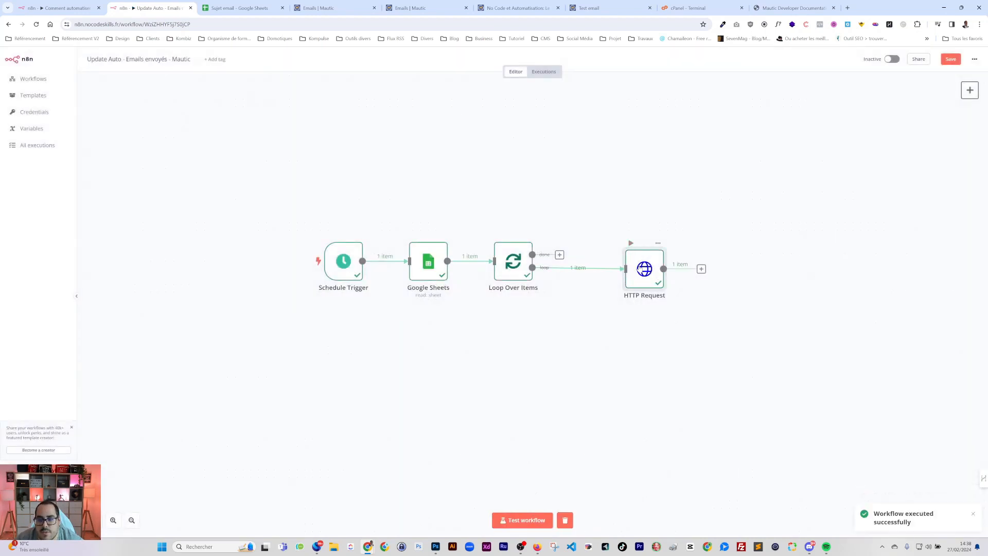
{"action": "double_click", "coordinate": [641, 269]}
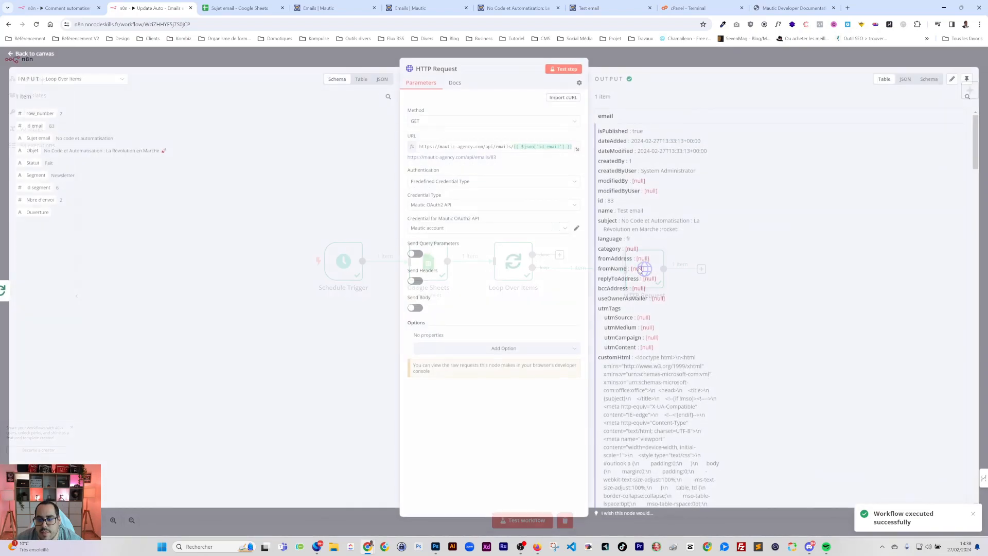
{"action": "scroll", "coordinate": [772, 309], "scroll_direction": "down", "scroll_amount": 15}
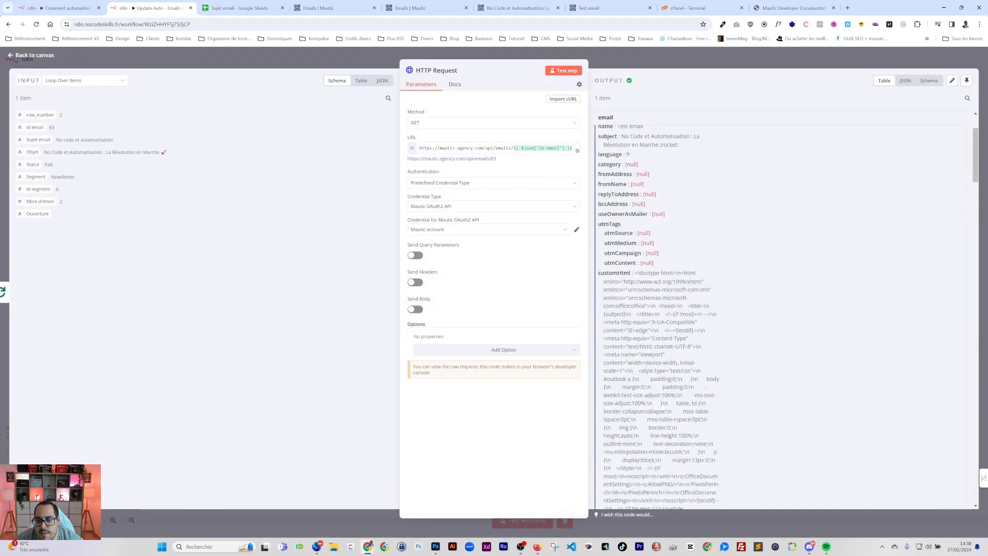
{"action": "scroll", "coordinate": [655, 232], "scroll_direction": "down", "scroll_amount": 15}
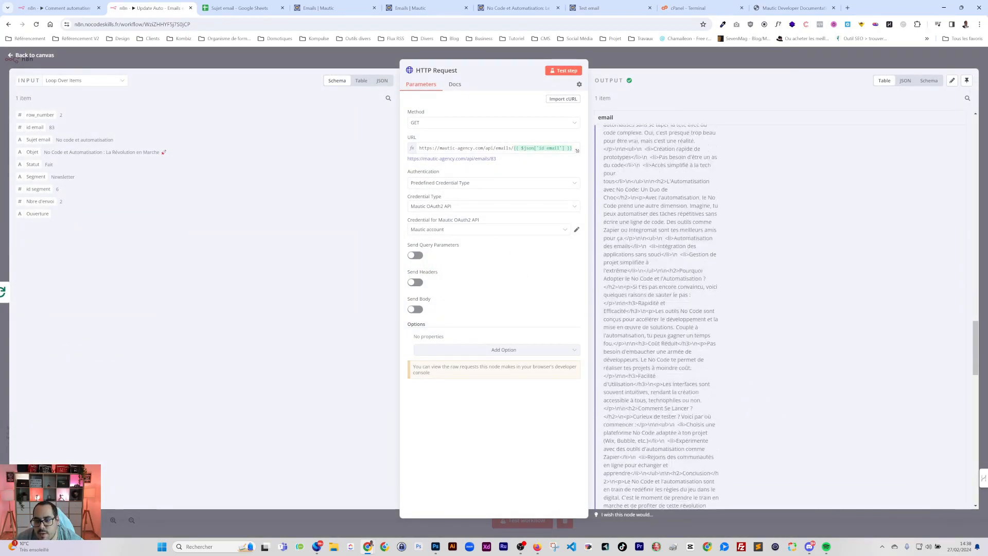
{"action": "scroll", "coordinate": [654, 231], "scroll_direction": "up", "scroll_amount": 1}
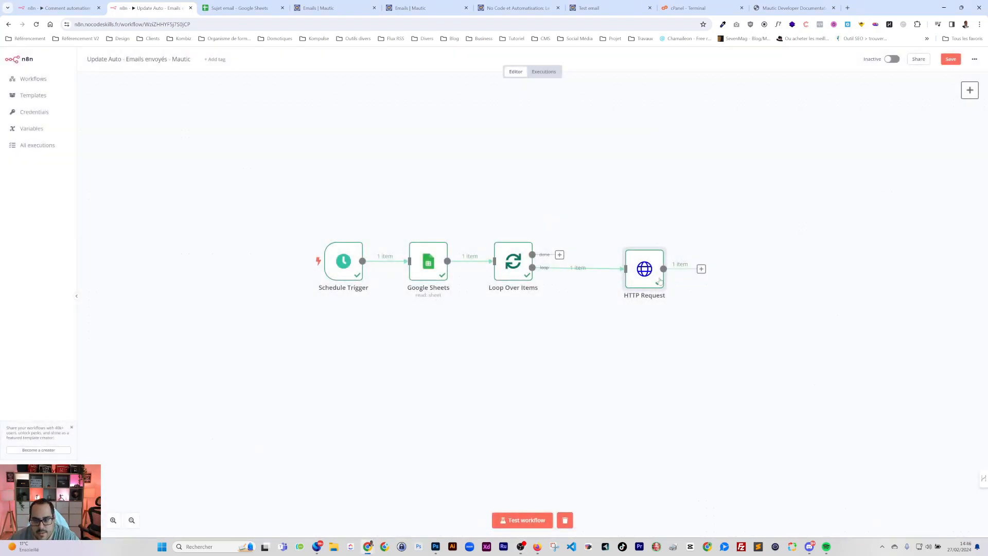
Add a Google Sheets Update row in sheet step after HTTP Request
{"action": "left_click_drag", "start_coordinate": [660, 281], "coordinate": [629, 280]}
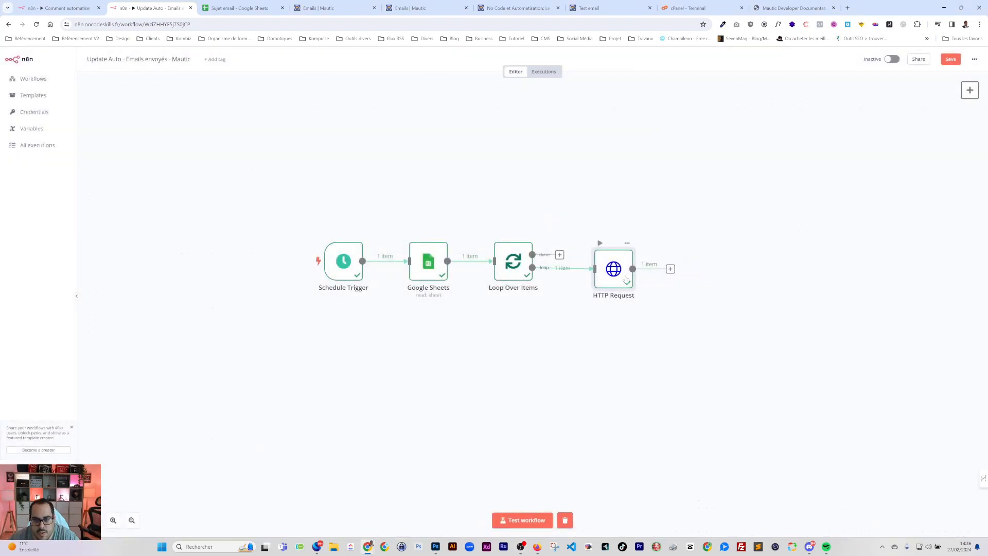
{"action": "left_click", "coordinate": [670, 268]}
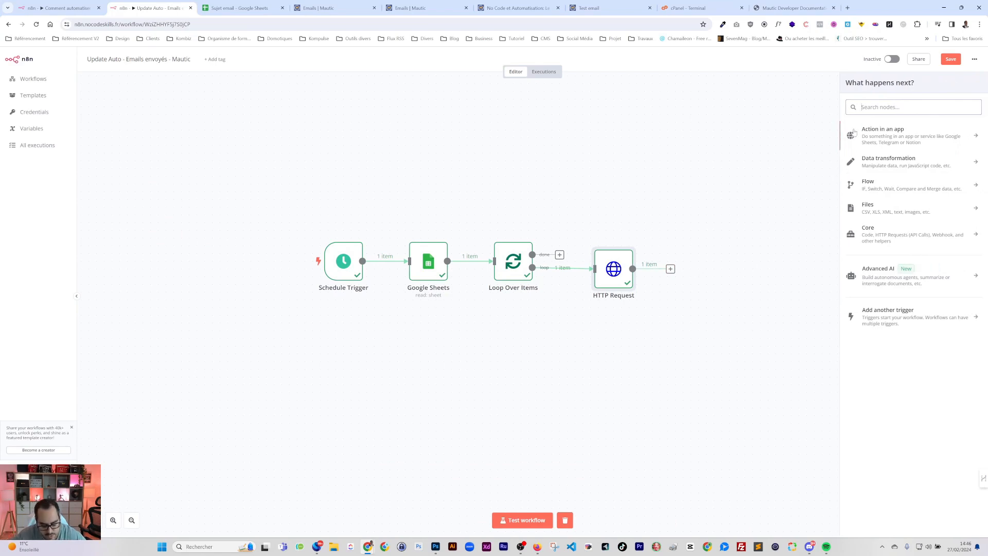
{"action": "type", "text": "goog"}
{"action": "left_click", "coordinate": [891, 255]}
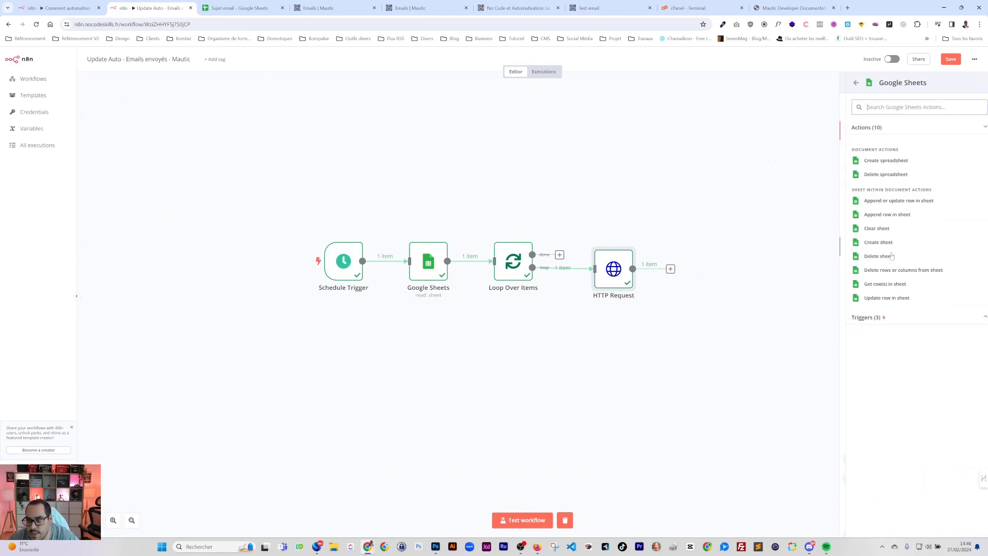
{"action": "left_click", "coordinate": [880, 297]}
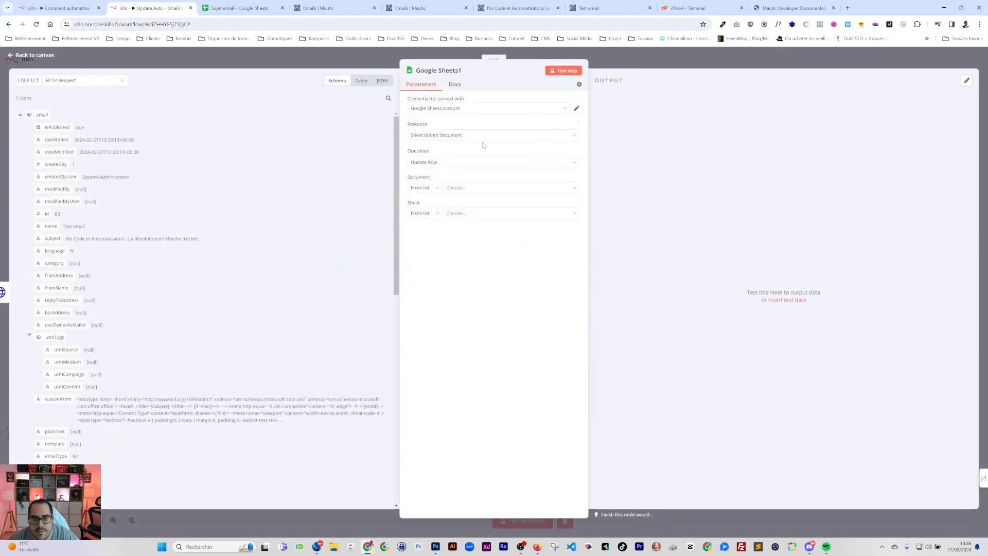
Point the update step at the Sujet email spreadsheet by URL and select Feuille 1
{"action": "left_click", "coordinate": [425, 189]}
{"action": "left_click", "coordinate": [429, 208]}
{"action": "left_click", "coordinate": [426, 189]}
{"action": "left_click", "coordinate": [238, 8]}
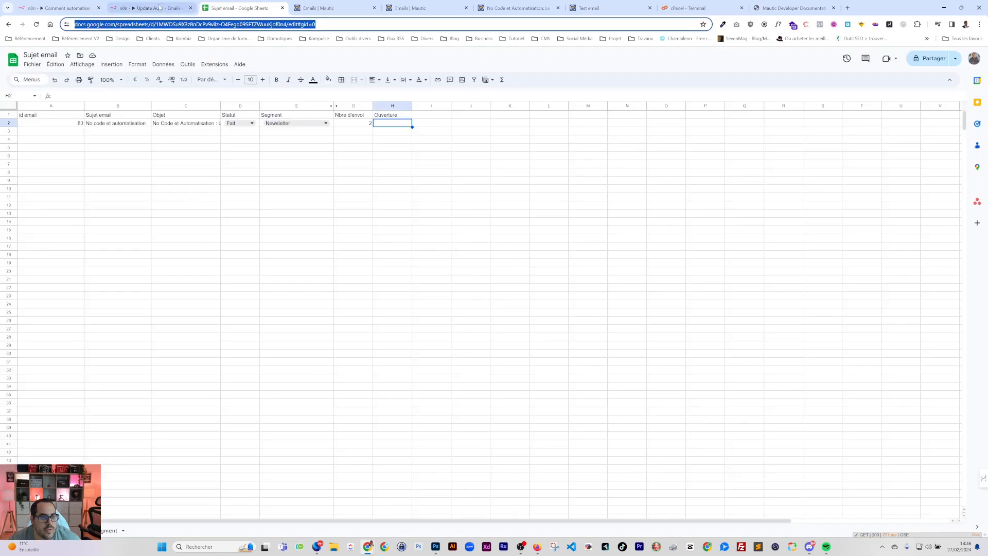
{"action": "left_click", "coordinate": [152, 8]}
{"action": "left_click", "coordinate": [424, 220]}
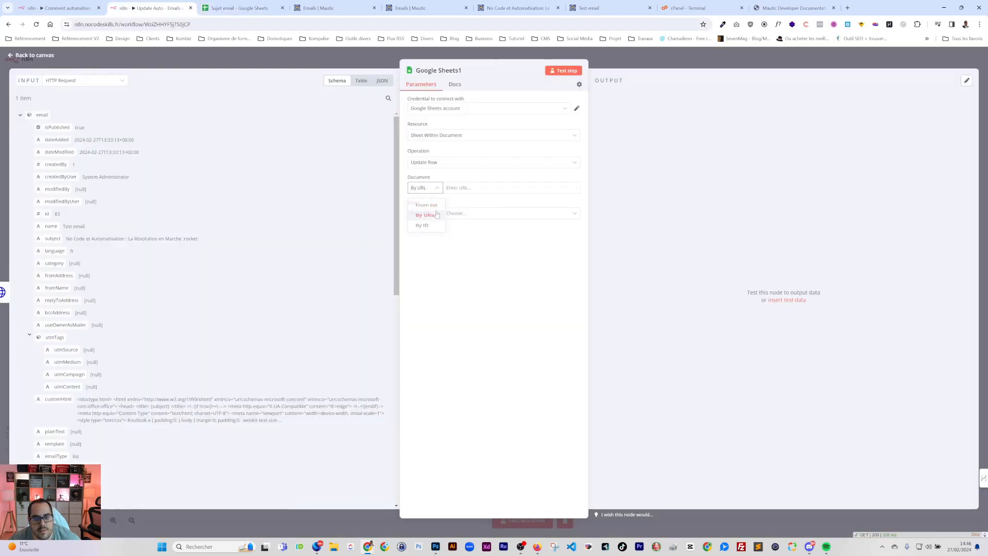
{"action": "key", "text": "ctrl+v"}
{"action": "left_click", "coordinate": [438, 213]}
{"action": "left_click", "coordinate": [422, 230]}
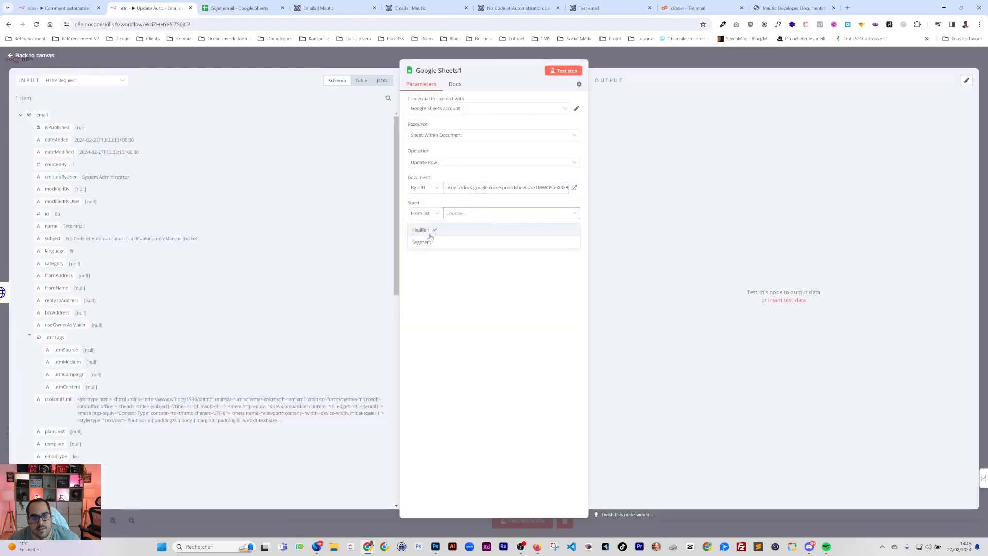
{"action": "left_click", "coordinate": [430, 238]}
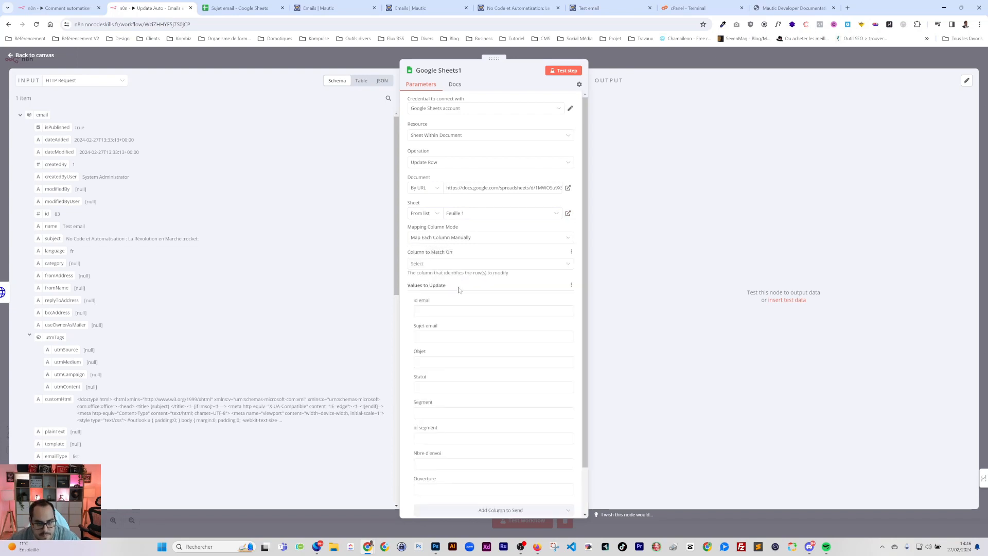
Match rows on the id email column, using the Google Sheets rows as input
{"action": "left_click", "coordinate": [425, 262]}
{"action": "left_click", "coordinate": [423, 281]}
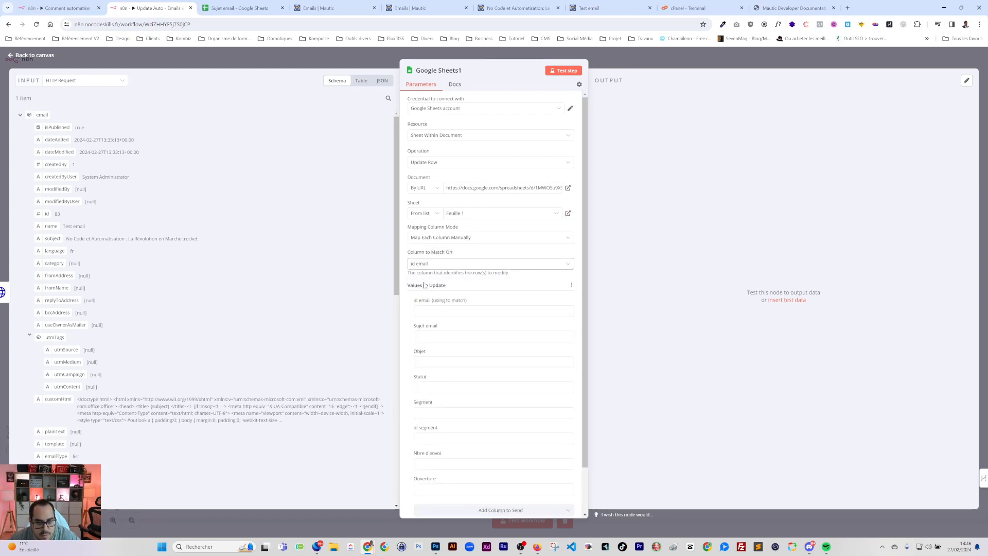
{"action": "left_click", "coordinate": [77, 81]}
{"action": "left_click", "coordinate": [67, 140]}
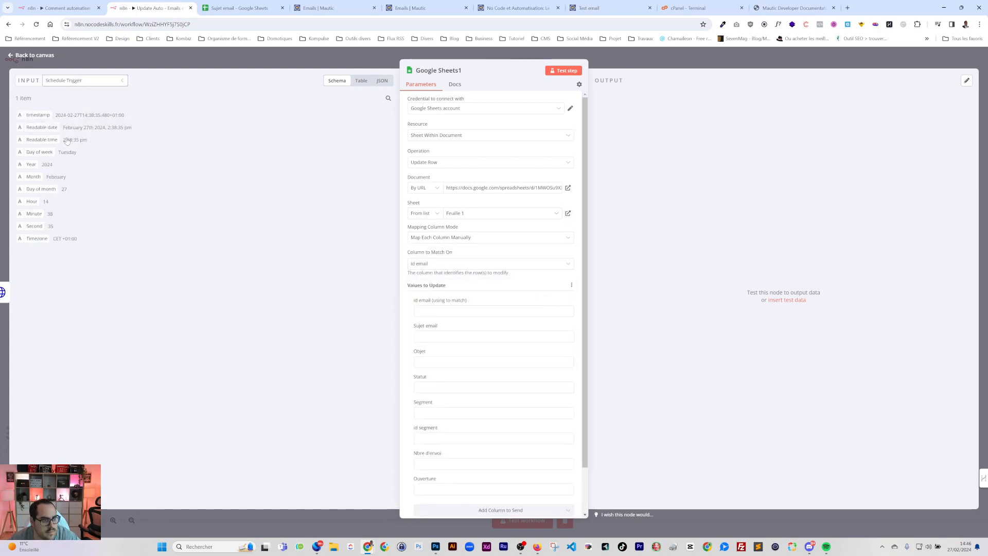
{"action": "left_click", "coordinate": [72, 82]}
{"action": "left_click", "coordinate": [66, 125]}
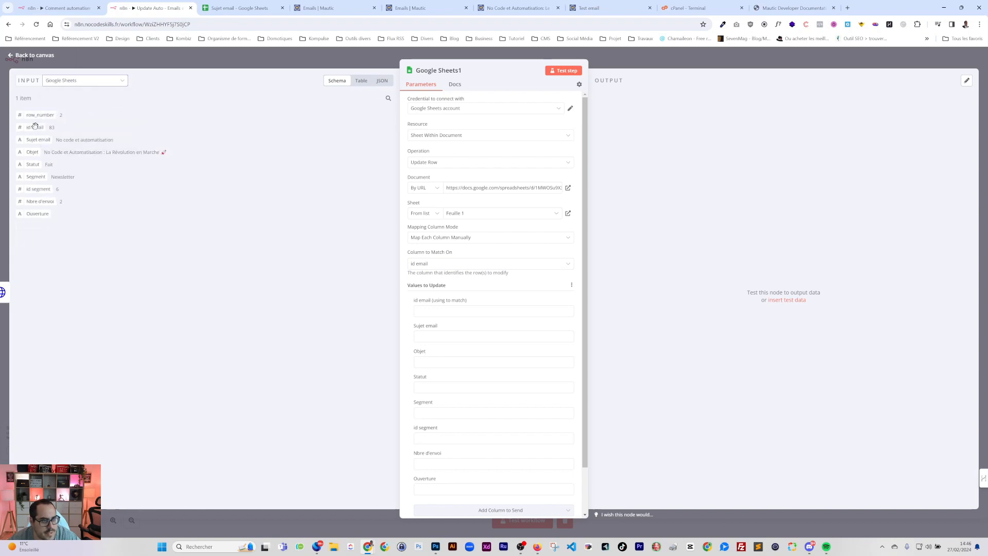
Remove Sujet email, Objet, Statut, Segment and id segment from the values to update
{"action": "left_click_drag", "start_coordinate": [35, 126], "coordinate": [434, 311]}
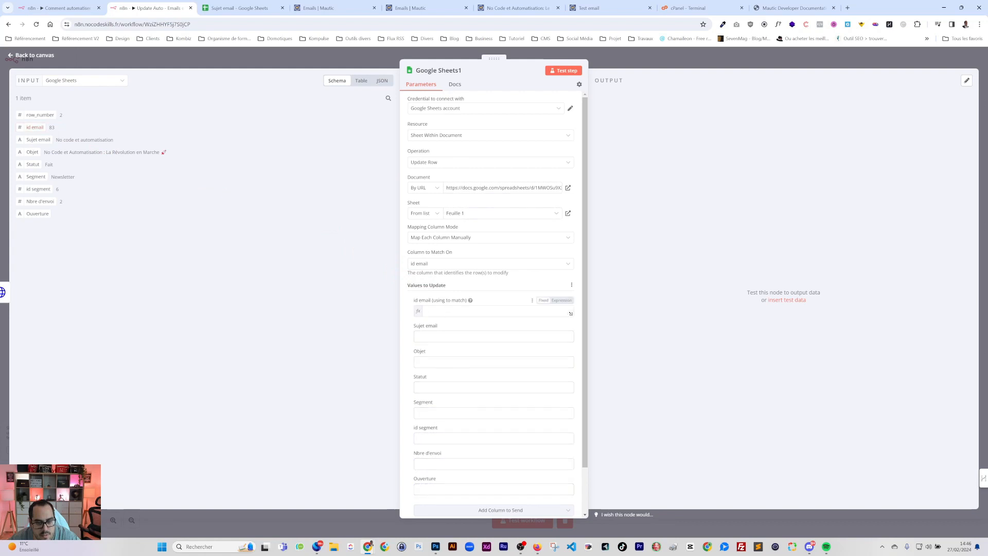
{"action": "scroll", "coordinate": [442, 313], "scroll_direction": "down", "scroll_amount": 1}
{"action": "left_click", "coordinate": [408, 300]}
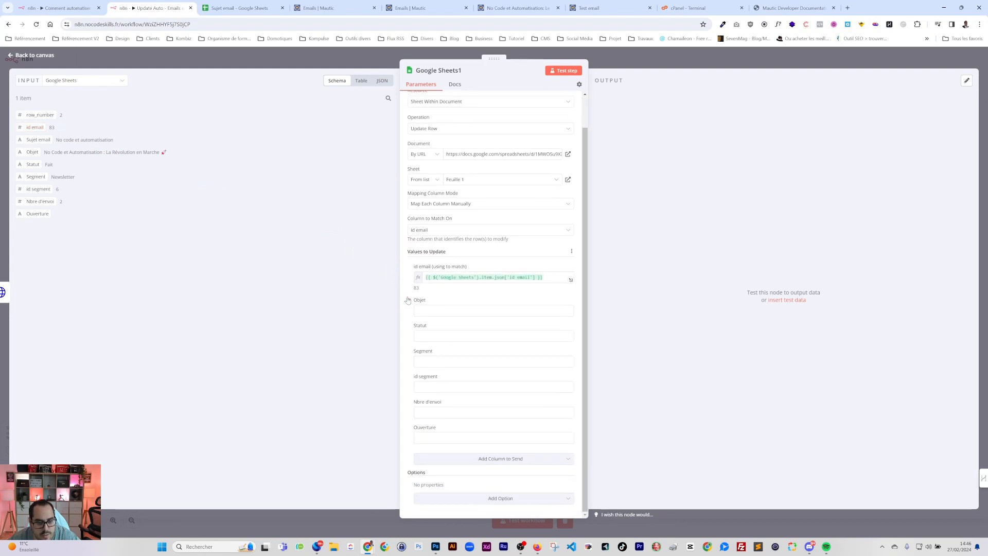
{"action": "left_click", "coordinate": [408, 301]}
{"action": "left_click", "coordinate": [408, 325]}
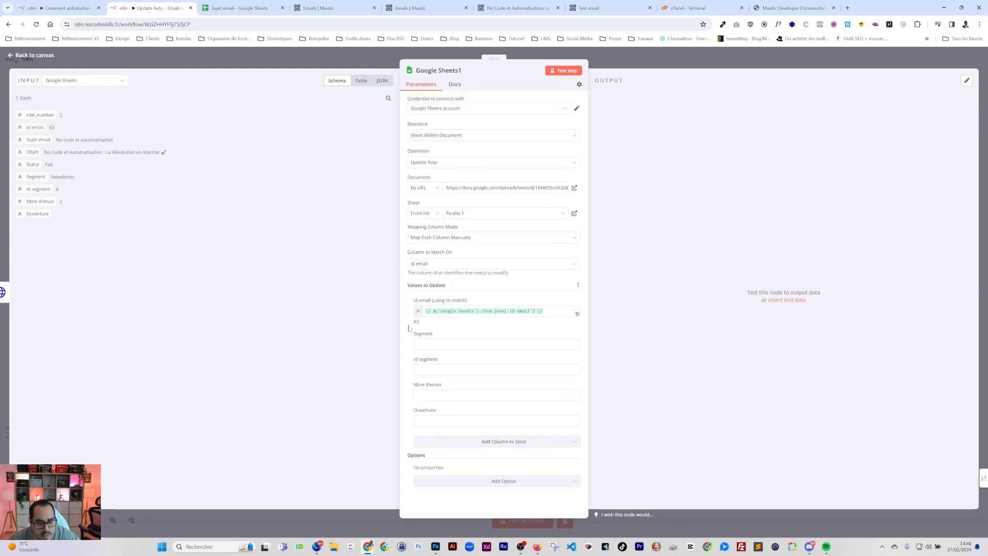
{"action": "left_click", "coordinate": [408, 335]}
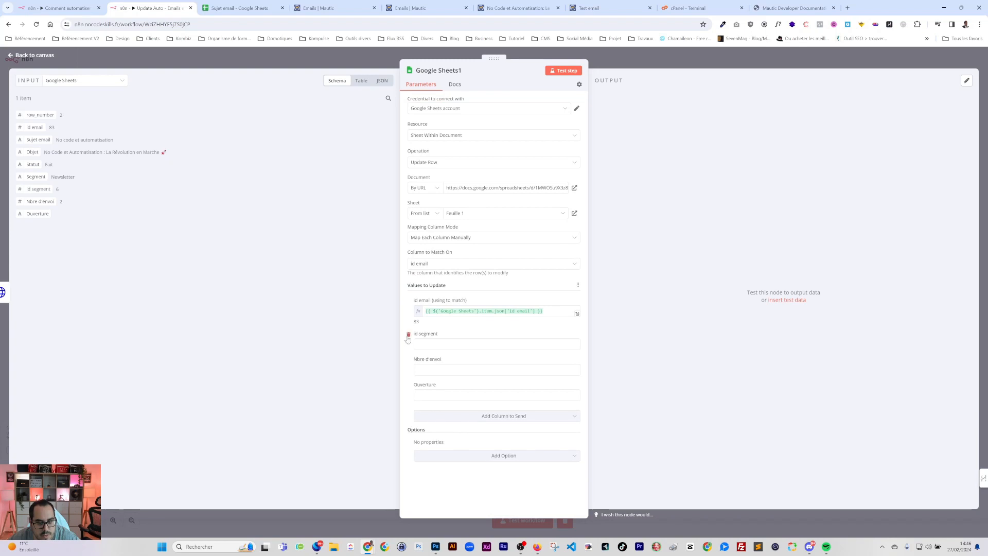
{"action": "left_click", "coordinate": [408, 337]}
{"action": "left_click", "coordinate": [427, 344]}
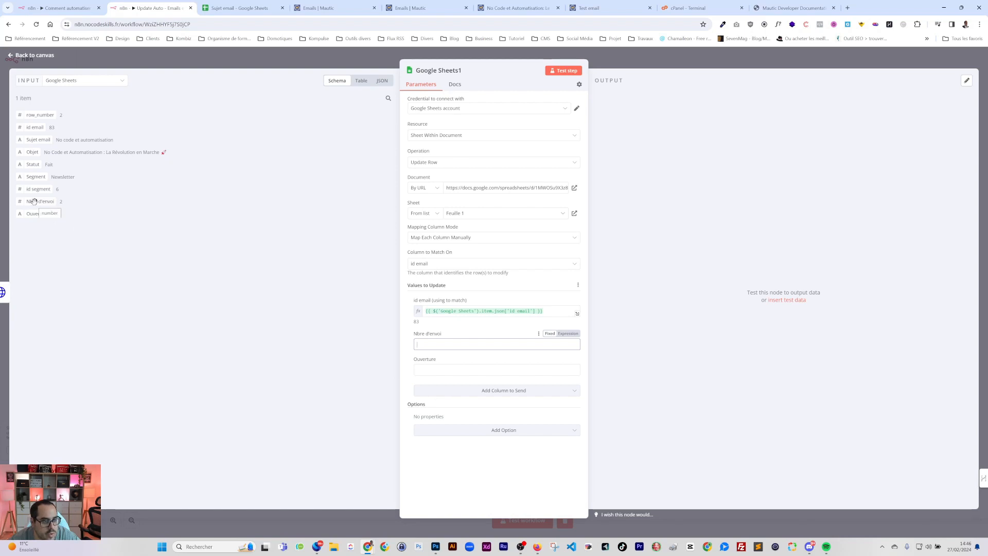
{"action": "left_click_drag", "start_coordinate": [34, 201], "coordinate": [77, 206]}
Map HTTP Request's sentCount to Nbre d'envoi and readCount to Ouverture
{"action": "left_click", "coordinate": [80, 83]}
{"action": "left_click", "coordinate": [85, 100]}
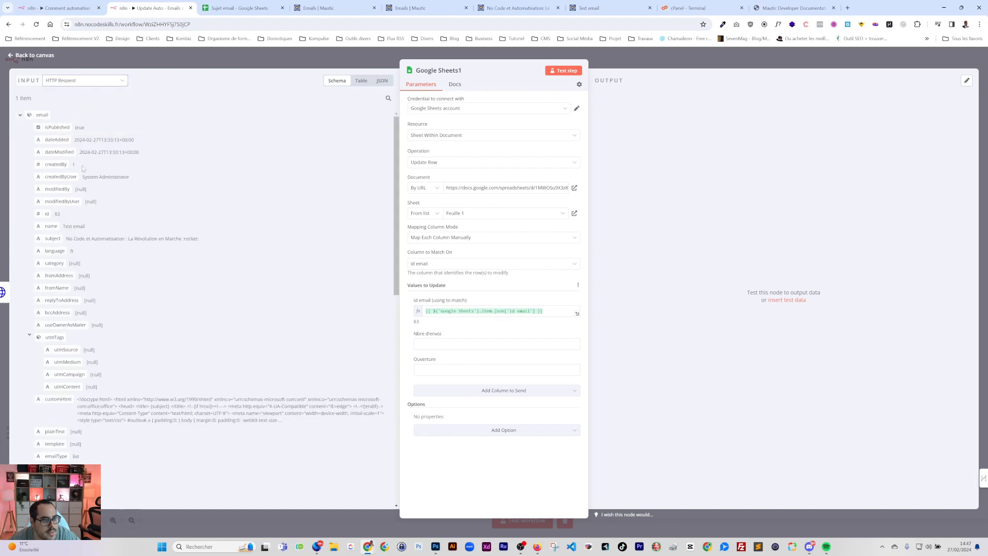
{"action": "scroll", "coordinate": [115, 346], "scroll_direction": "down", "scroll_amount": 3}
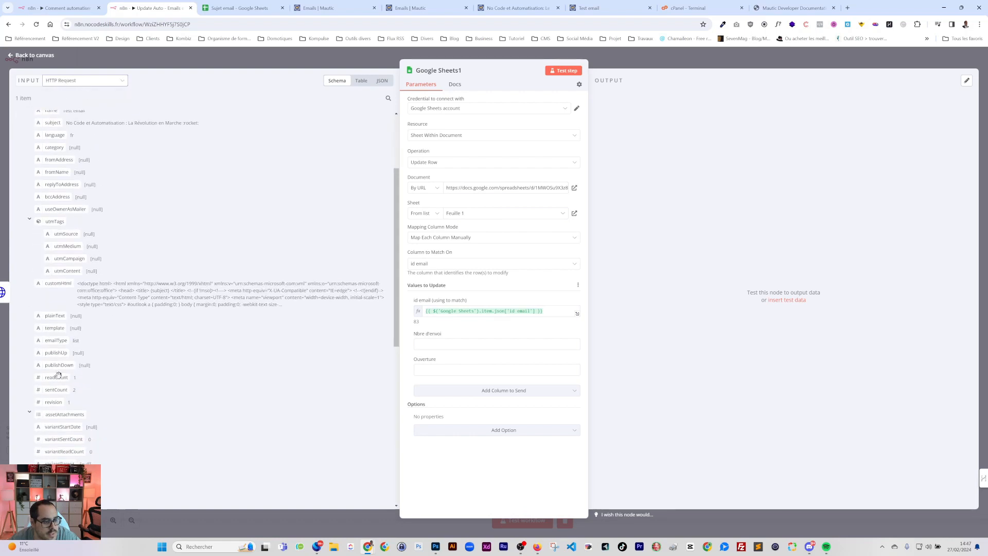
{"action": "left_click_drag", "start_coordinate": [55, 390], "coordinate": [463, 343]}
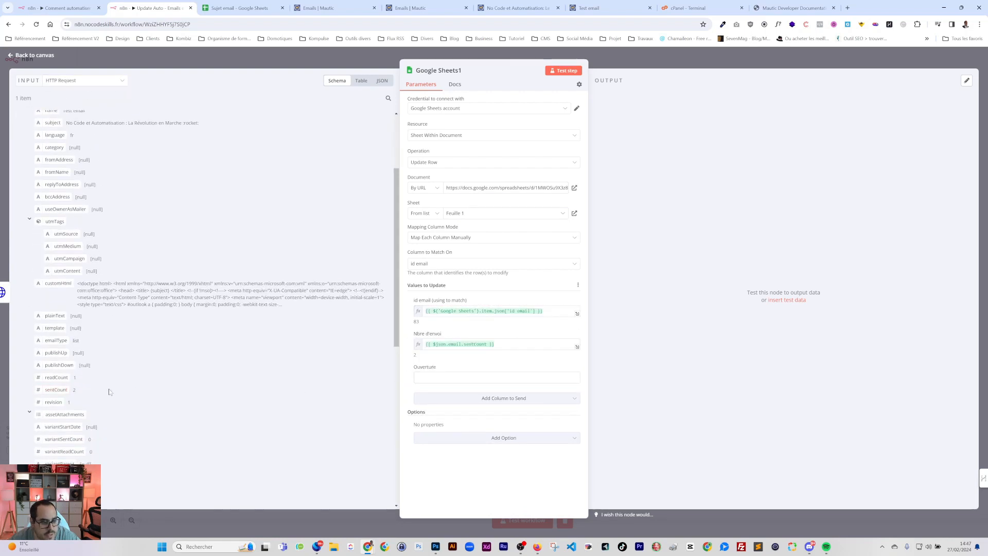
{"action": "left_click_drag", "start_coordinate": [54, 377], "coordinate": [463, 378]}
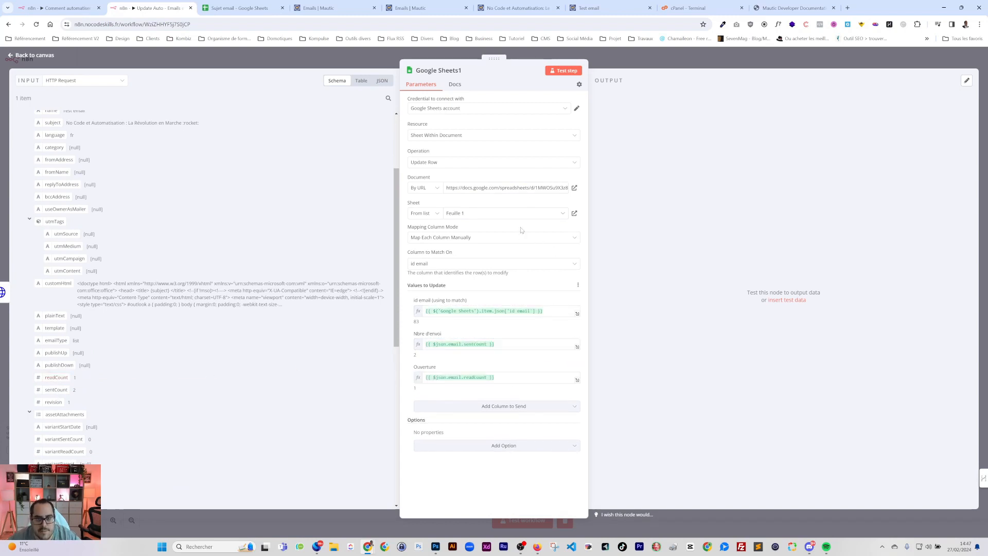
{"action": "left_click", "coordinate": [632, 81]}
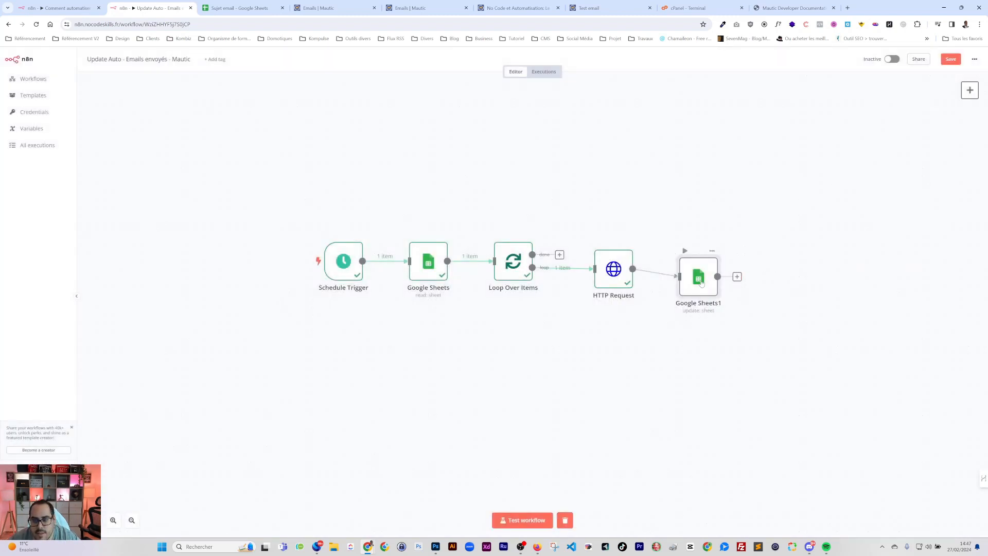
Connect Google Sheets1 back into the loop and rename HTTP Request to GetEmailMautic
{"action": "left_click_drag", "start_coordinate": [701, 284], "coordinate": [492, 262]}
{"action": "double_click", "coordinate": [614, 268]}
{"action": "left_click", "coordinate": [437, 70]}
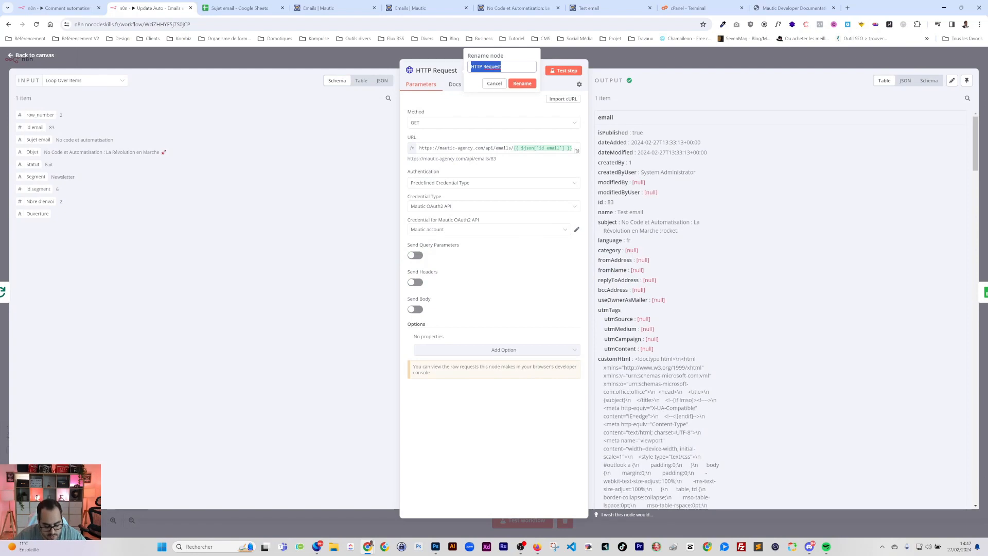
{"action": "type", "text": "Cl"}
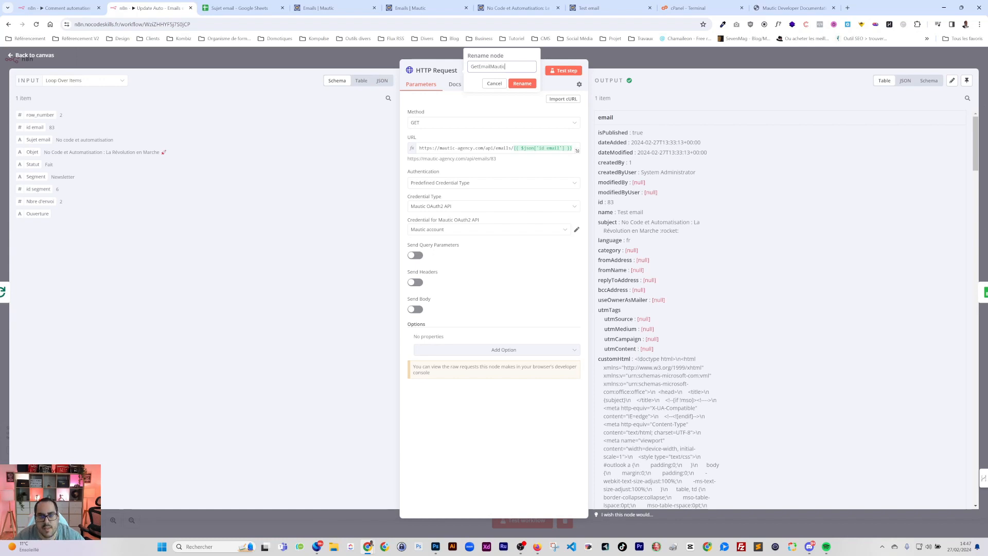
{"action": "left_click", "coordinate": [521, 83]}
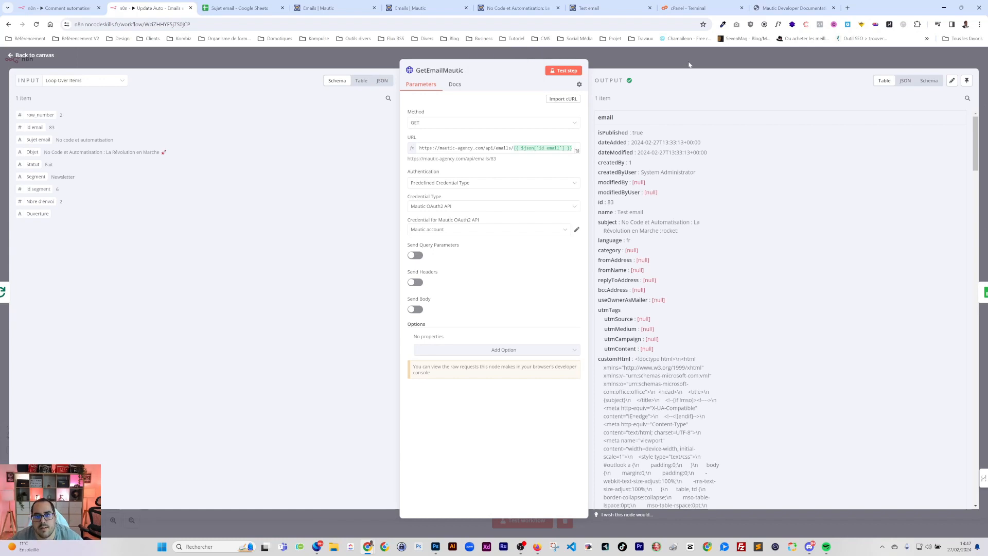
{"action": "key", "text": "Escape"}
Rename Loop Over Items to Loop and the reading Google Sheets step to GetSheet
{"action": "double_click", "coordinate": [509, 272]}
{"action": "left_click", "coordinate": [440, 70]}
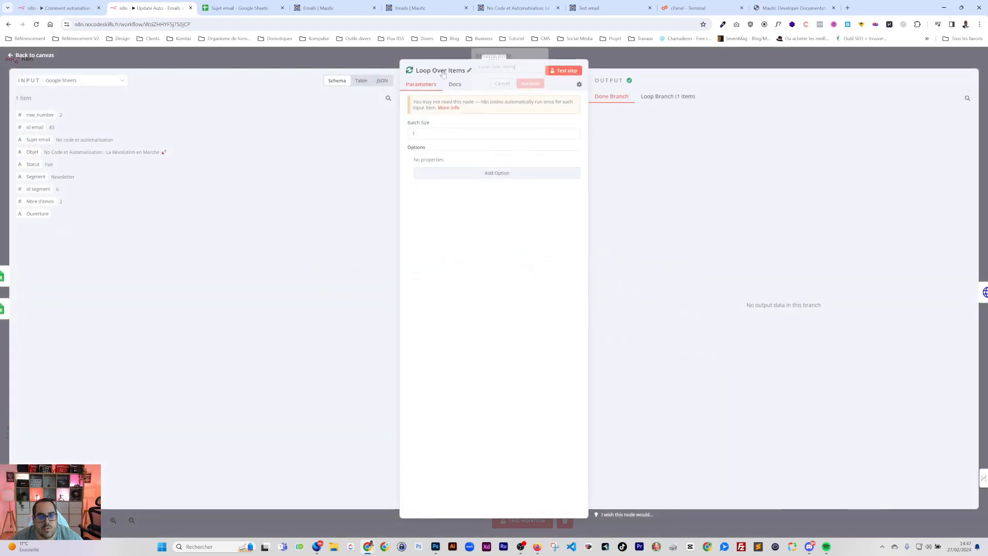
{"action": "type", "text": "Loop"}
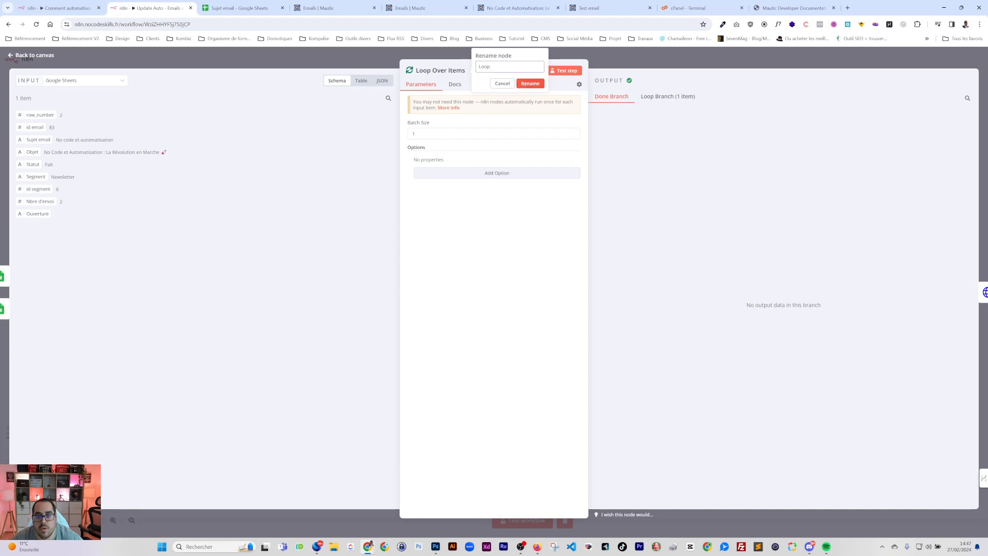
{"action": "left_click", "coordinate": [530, 83]}
{"action": "left_click", "coordinate": [663, 57]}
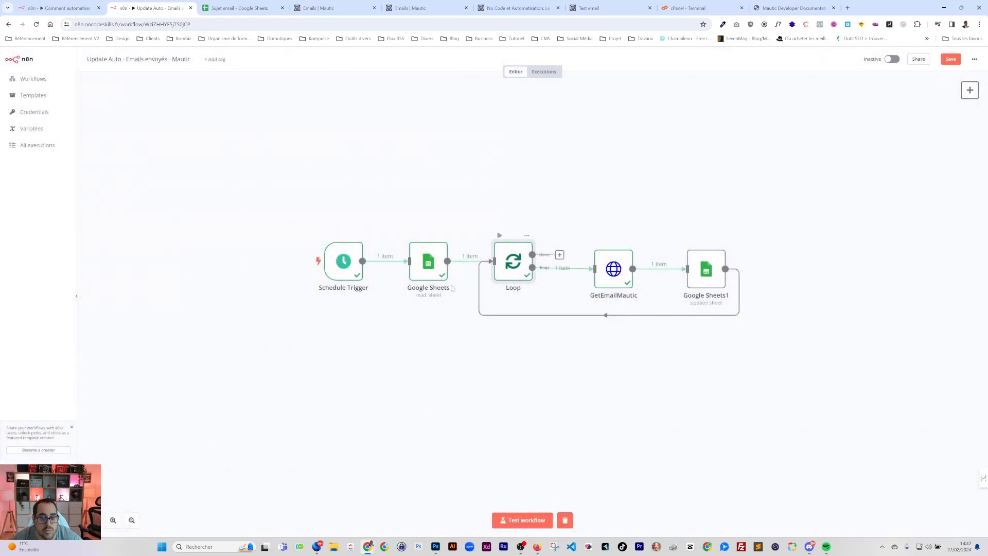
{"action": "double_click", "coordinate": [431, 266]}
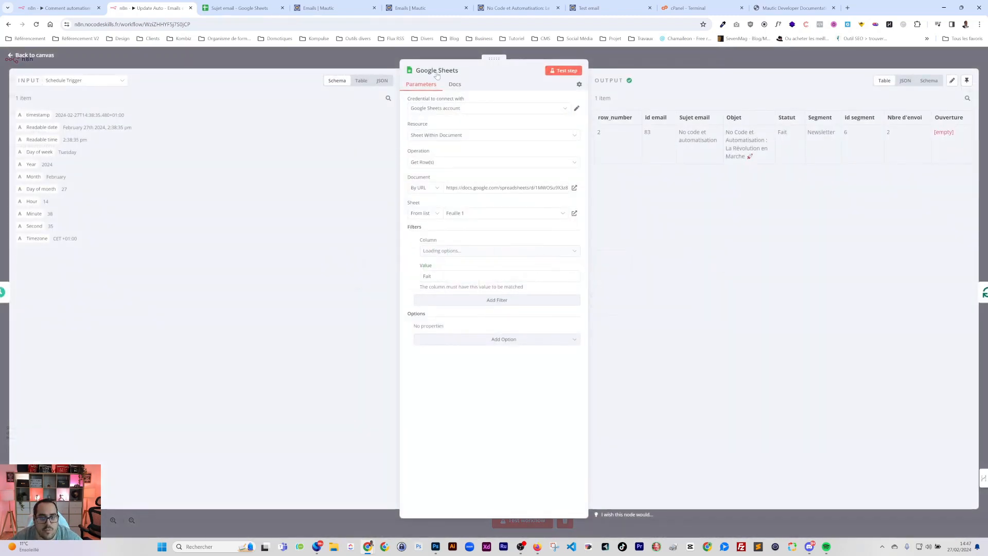
{"action": "left_click", "coordinate": [461, 70]}
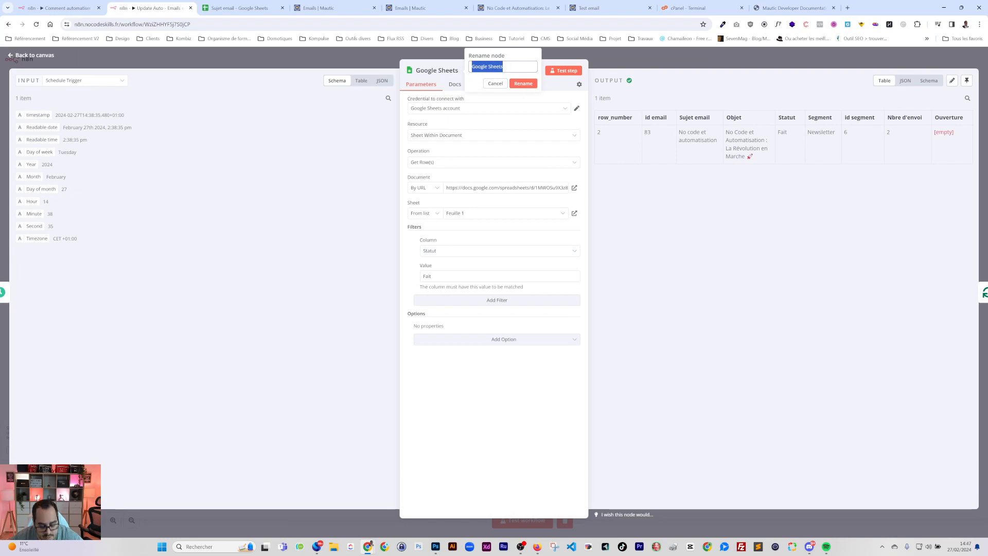
{"action": "type", "text": "Get"}
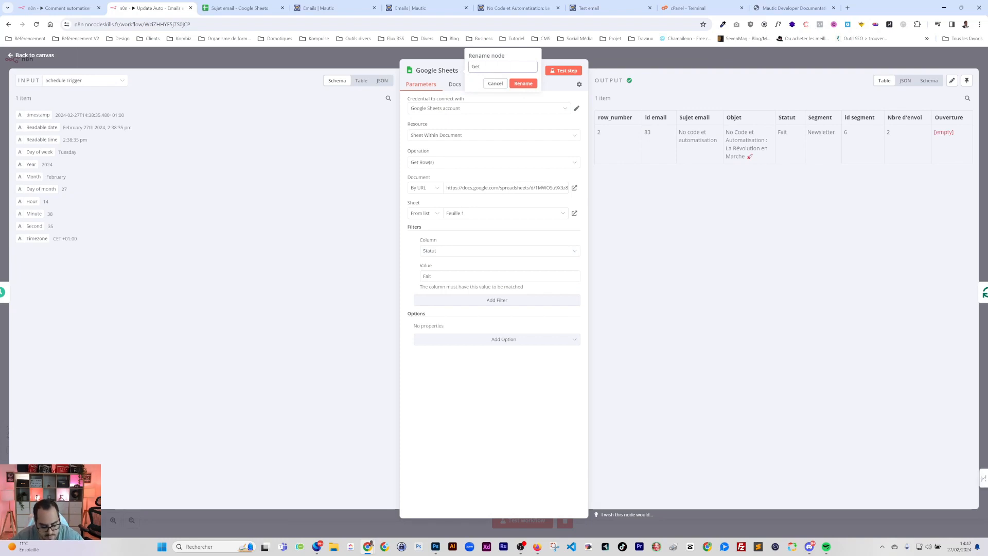
{"action": "type", "text": "Sheet"}
{"action": "left_click", "coordinate": [524, 83]}
{"action": "key", "text": "Escape"}
Rename Google Sheets1 to UpdateSheet and save the workflow
{"action": "double_click", "coordinate": [701, 277]}
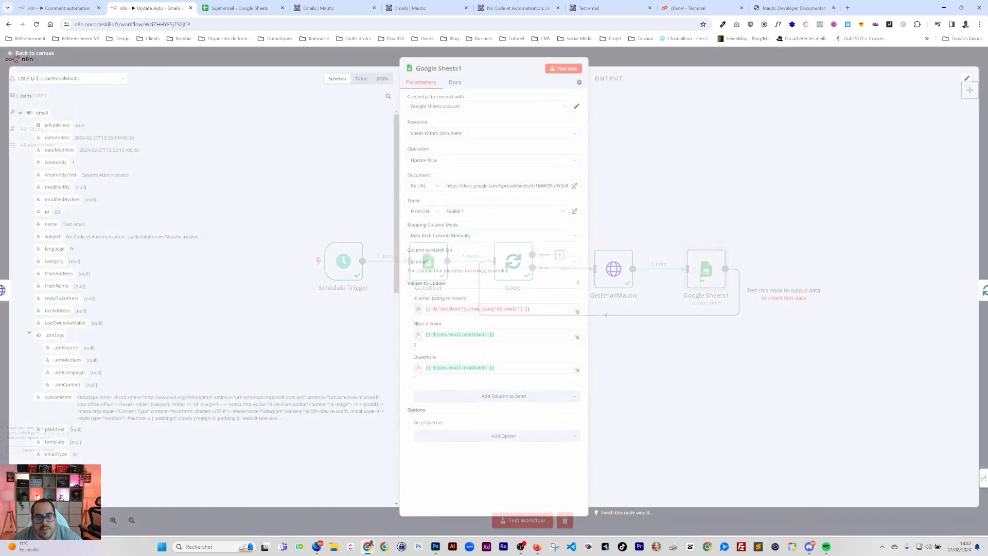
{"action": "left_click", "coordinate": [439, 68]}
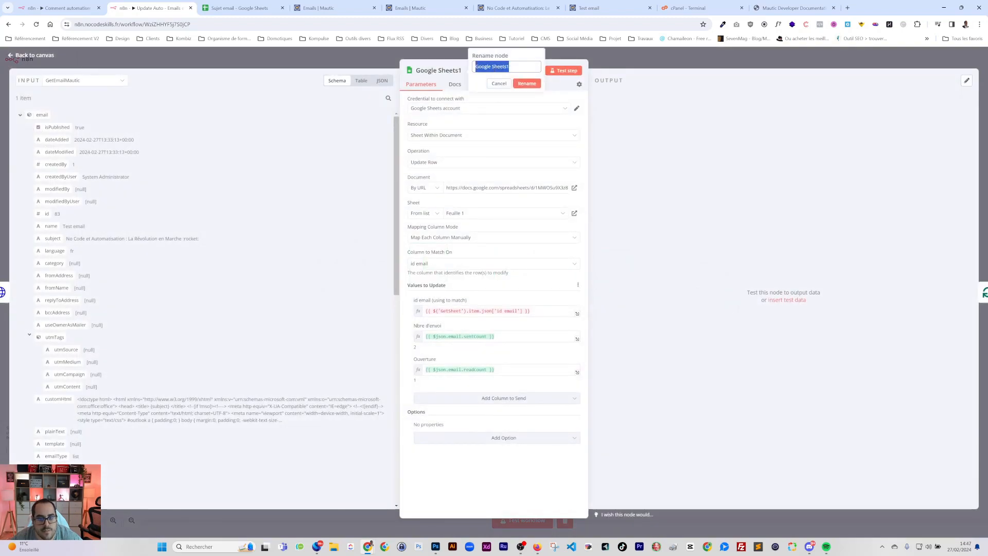
{"action": "type", "text": "UpdateSheet"}
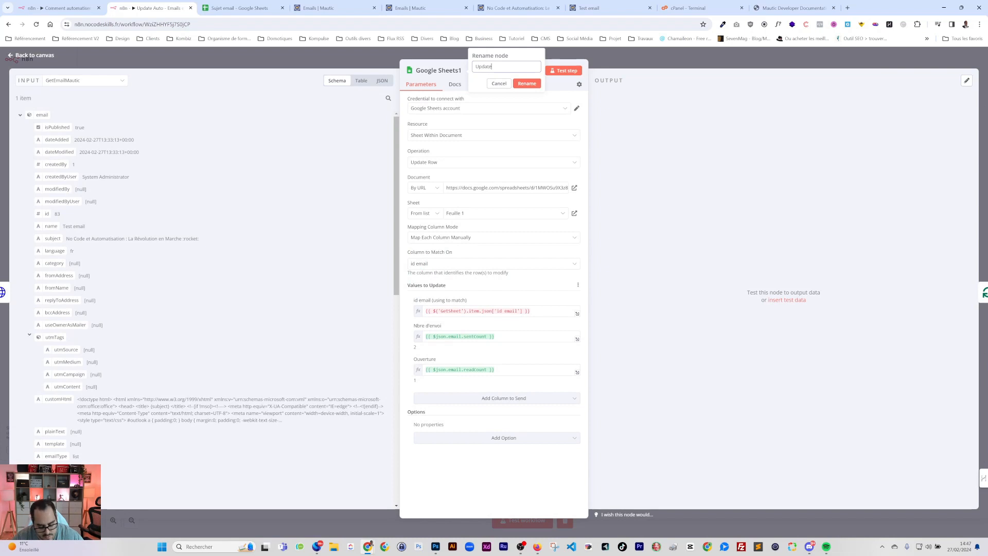
{"action": "left_click", "coordinate": [527, 83]}
{"action": "key", "text": "Escape"}
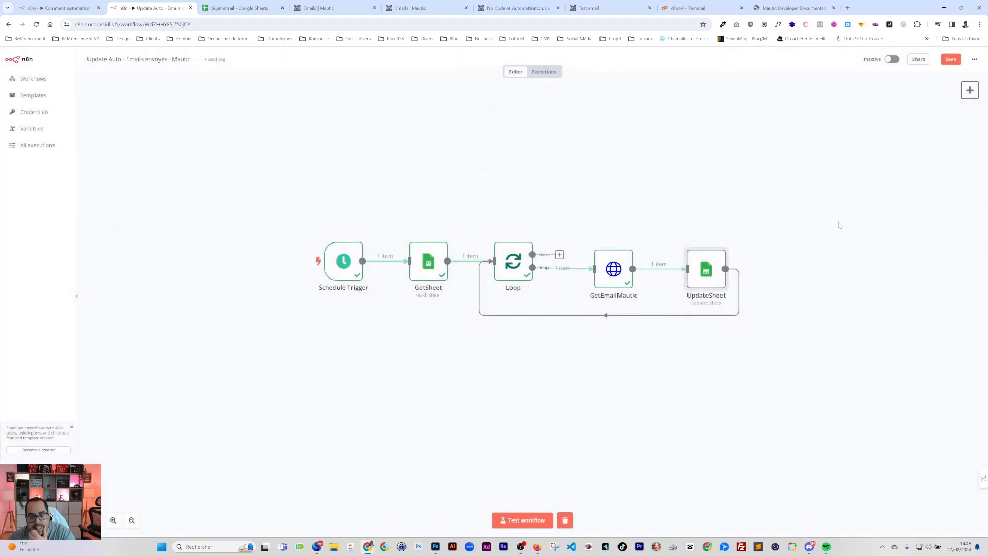
{"action": "left_click", "coordinate": [950, 59]}
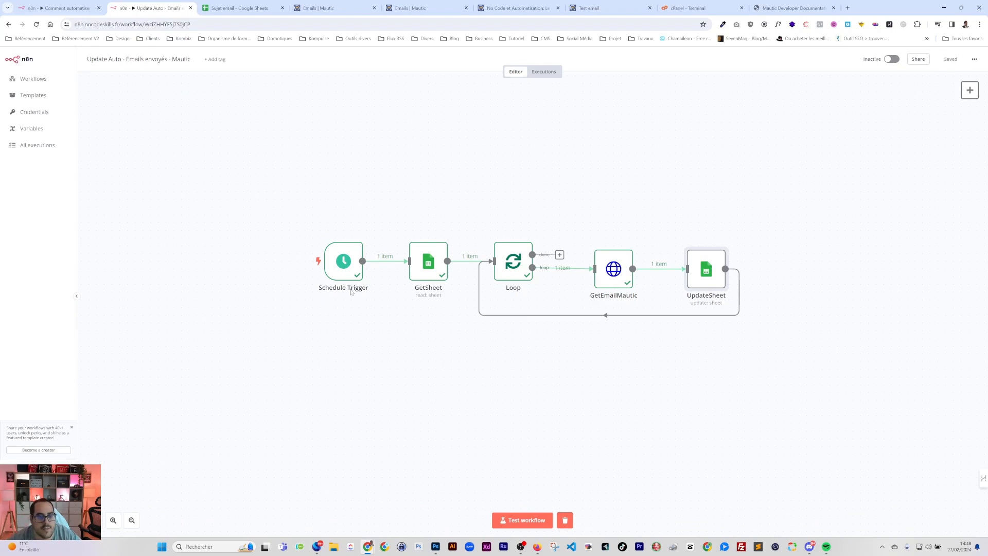
Set the Schedule Trigger to run every 1 hour and save
{"action": "double_click", "coordinate": [331, 269]}
{"action": "left_click", "coordinate": [42, 164]}
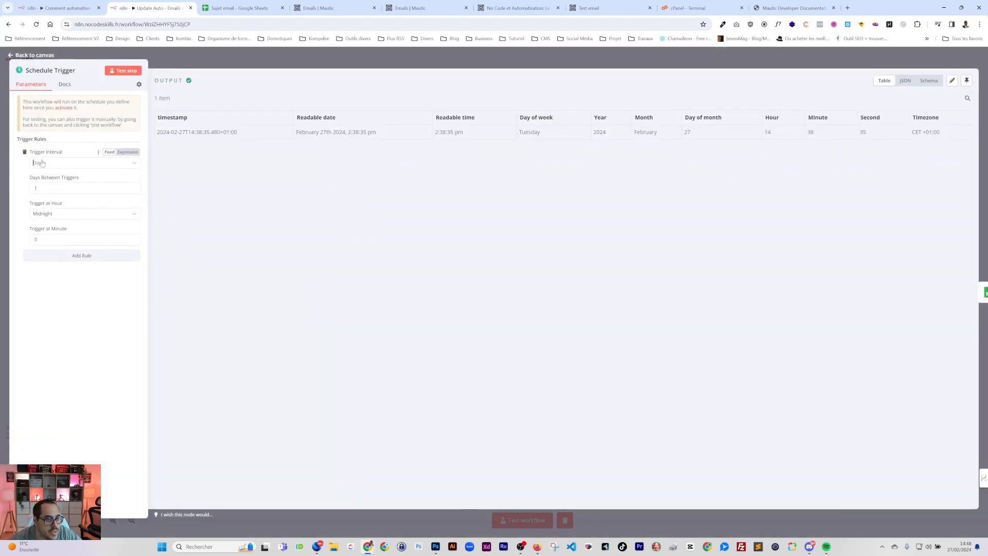
{"action": "left_click", "coordinate": [44, 205]}
{"action": "left_click", "coordinate": [37, 188]}
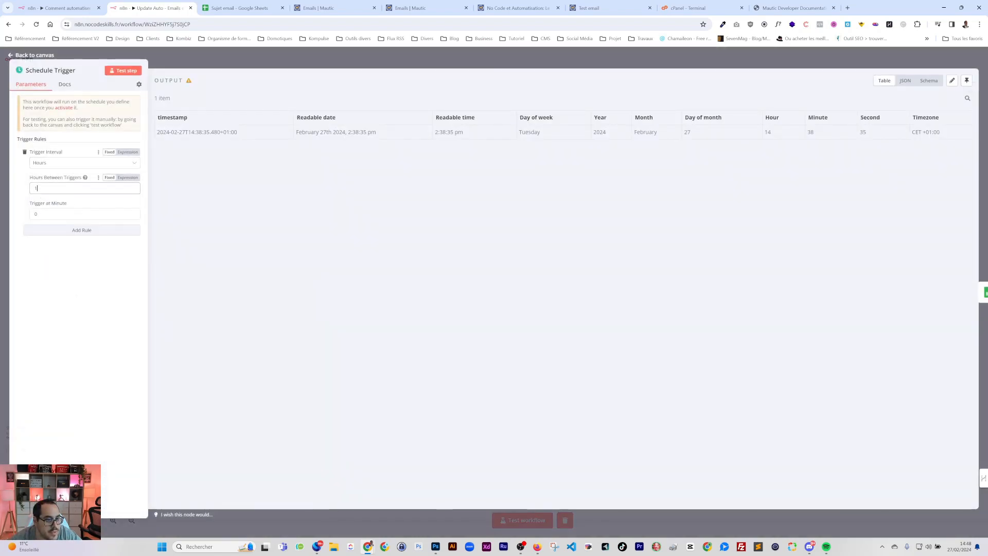
{"action": "double_click", "coordinate": [36, 188]}
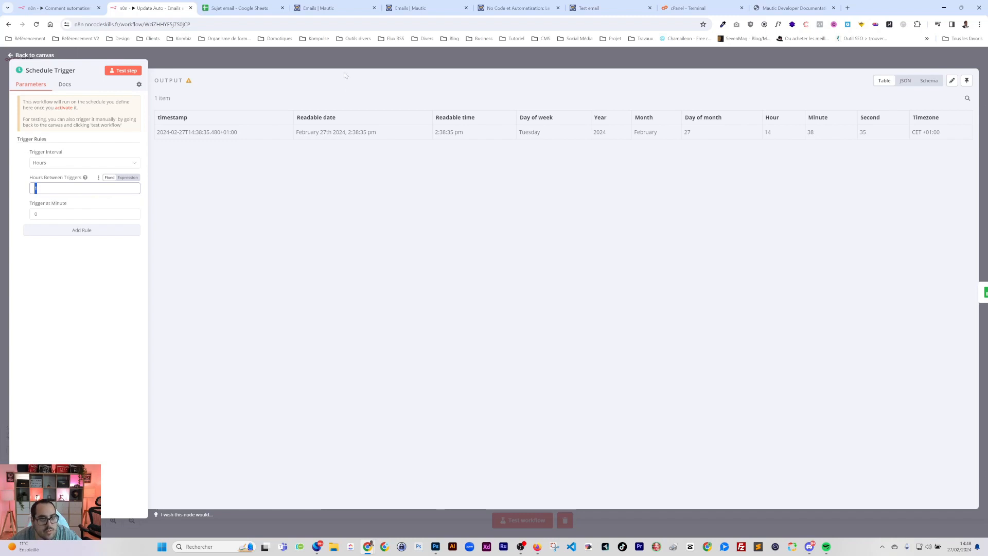
{"action": "left_click", "coordinate": [515, 60]}
{"action": "key", "text": "ctrl+s"}
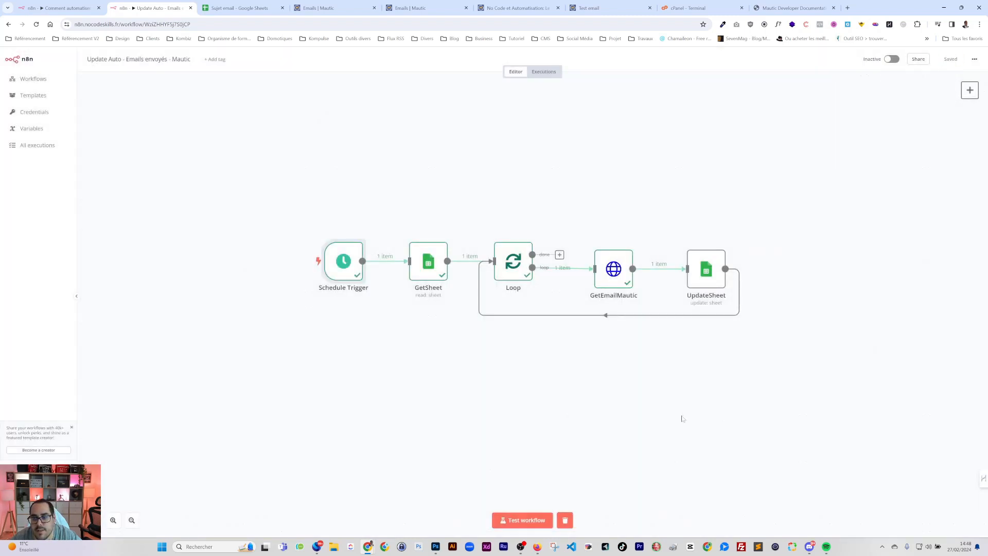
Run the full Update Auto workflow as a test, then go to the spreadsheet to check results
{"action": "left_click", "coordinate": [235, 8]}
{"action": "left_click", "coordinate": [353, 212]}
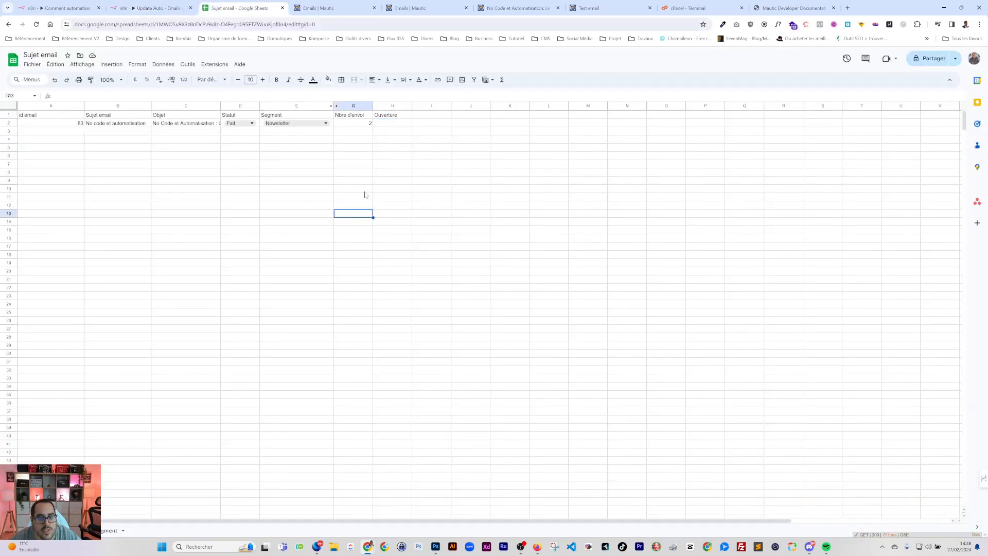
{"action": "left_click", "coordinate": [59, 7]}
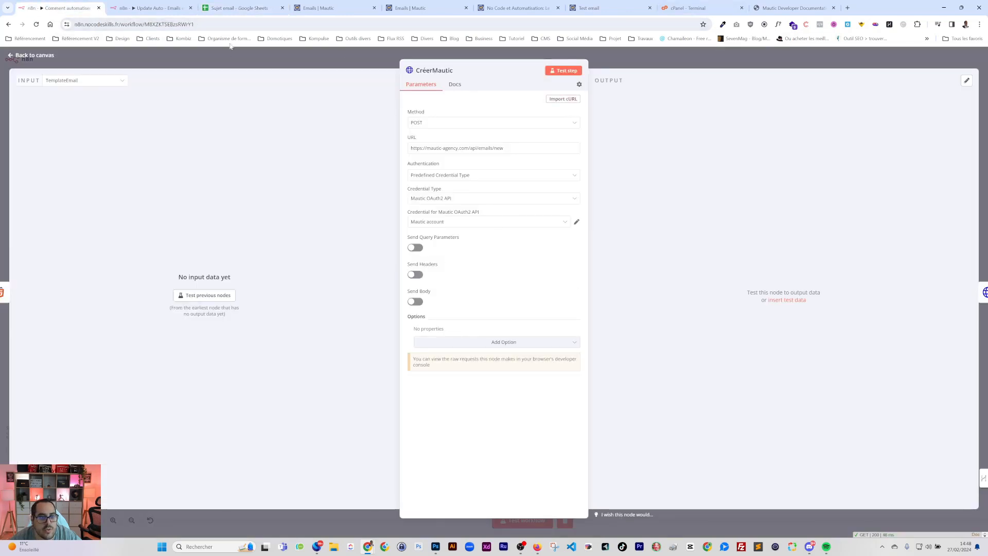
{"action": "left_click", "coordinate": [154, 8]}
{"action": "left_click", "coordinate": [533, 521]}
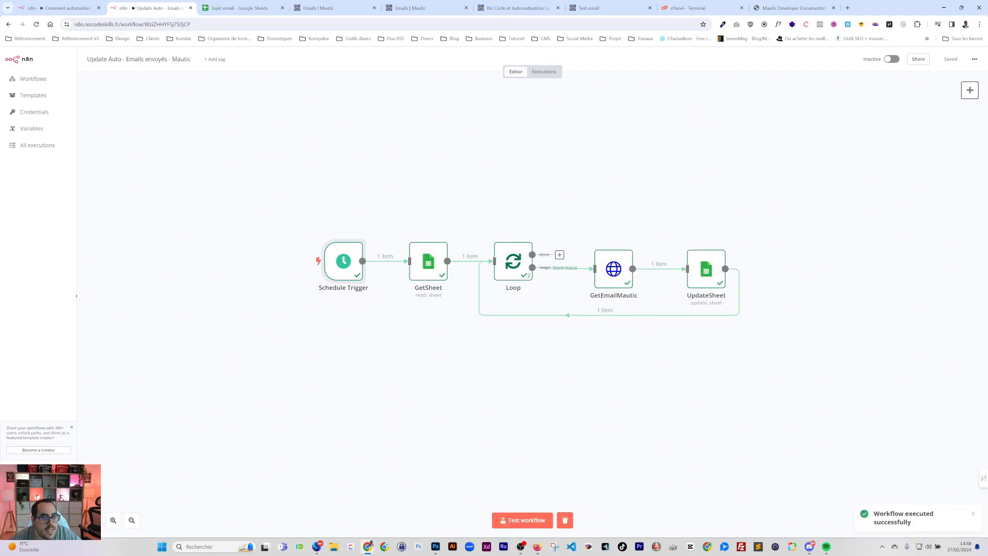
{"action": "left_click", "coordinate": [227, 8]}
Check the updated Nbre d'envoi and Ouverture values in G2 and H2
{"action": "left_click", "coordinate": [355, 125]}
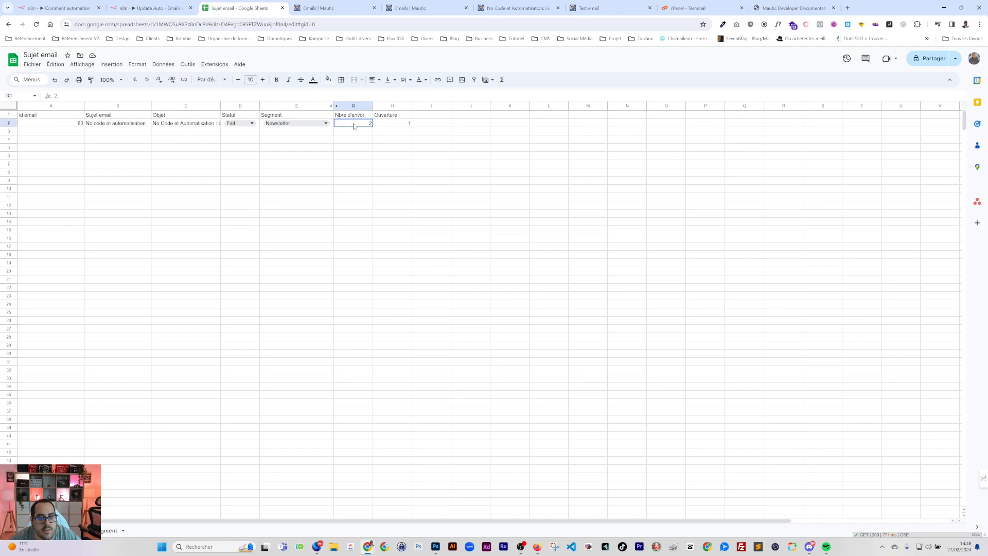
{"action": "left_click", "coordinate": [398, 126]}
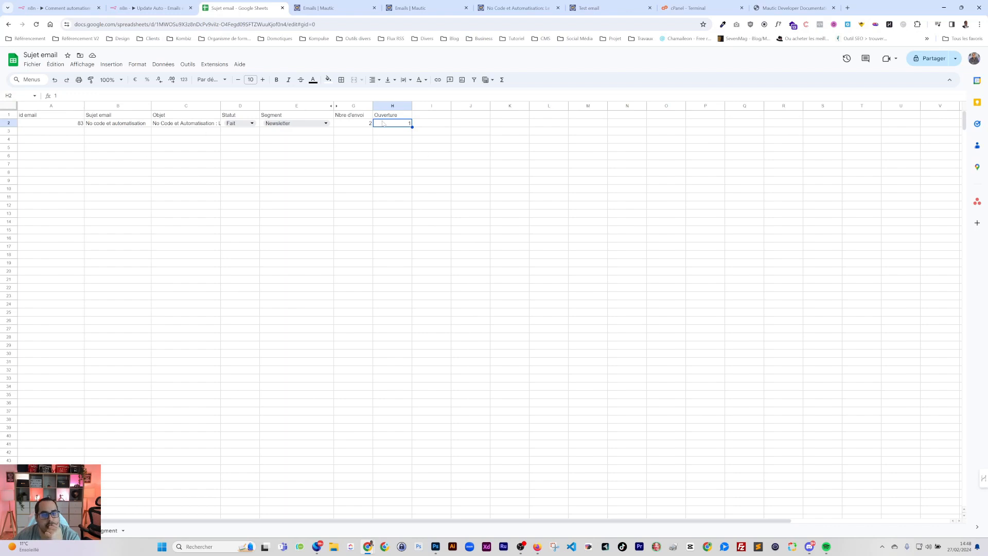
{"action": "left_click_drag", "start_coordinate": [356, 125], "coordinate": [380, 126]}
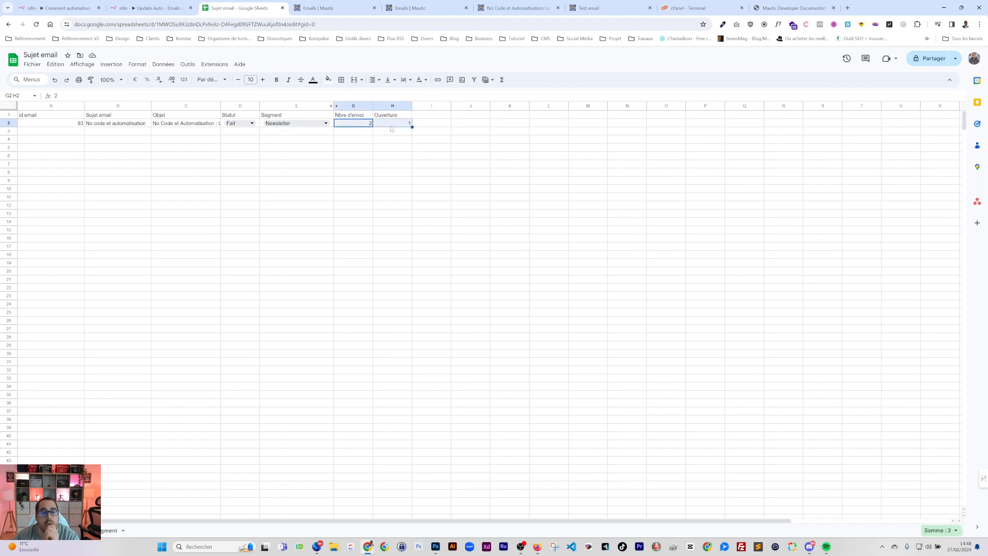
{"action": "left_click", "coordinate": [391, 127]}
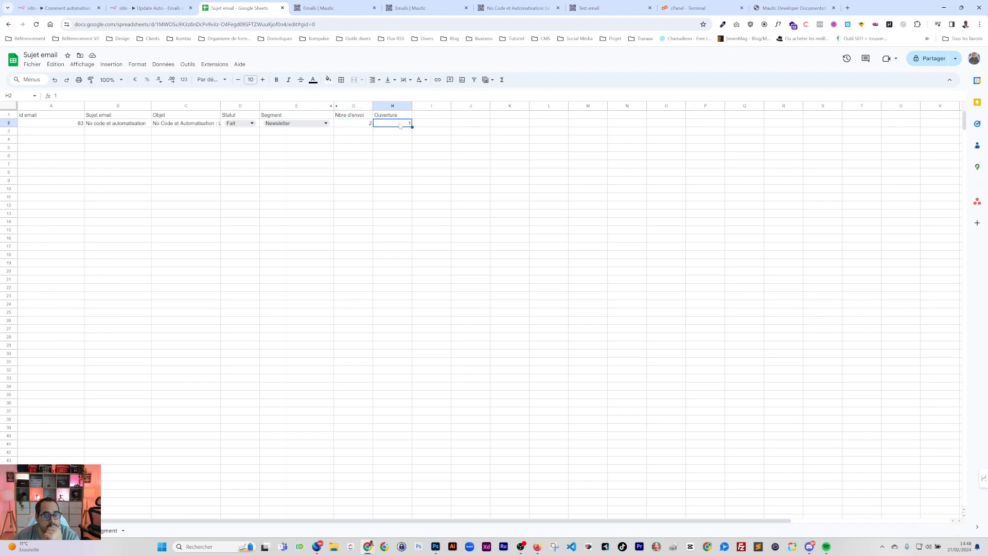
Add the header '% ouverture' in I1 and start I2's formula as =H2*100/
{"action": "left_click", "coordinate": [428, 119]}
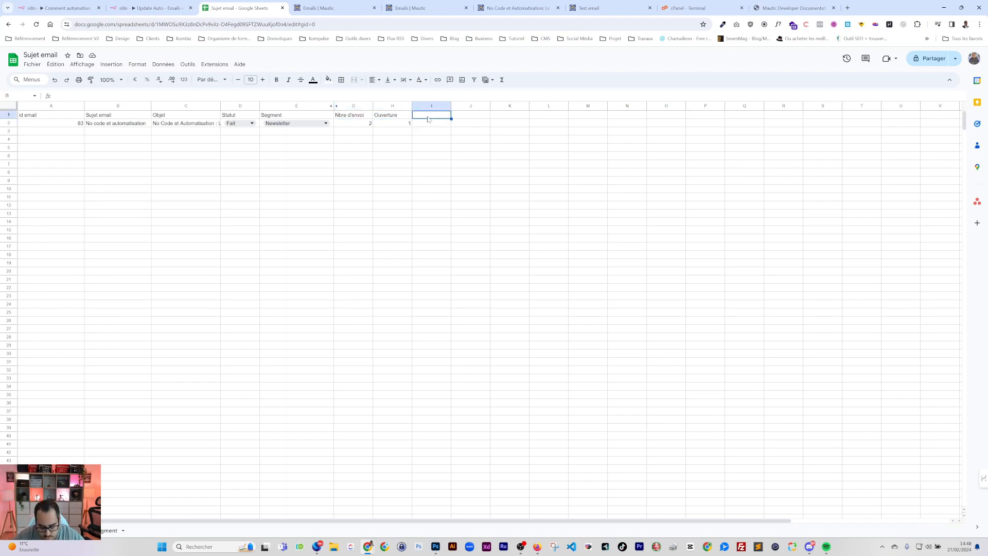
{"action": "type", "text": "% ouv"}
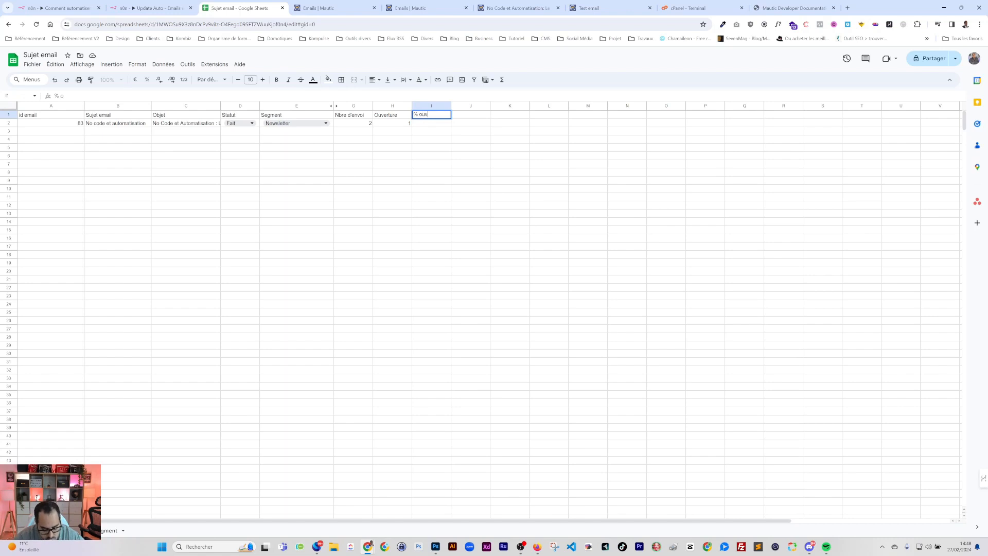
{"action": "type", "text": "erture"}
{"action": "key", "text": "Return"}
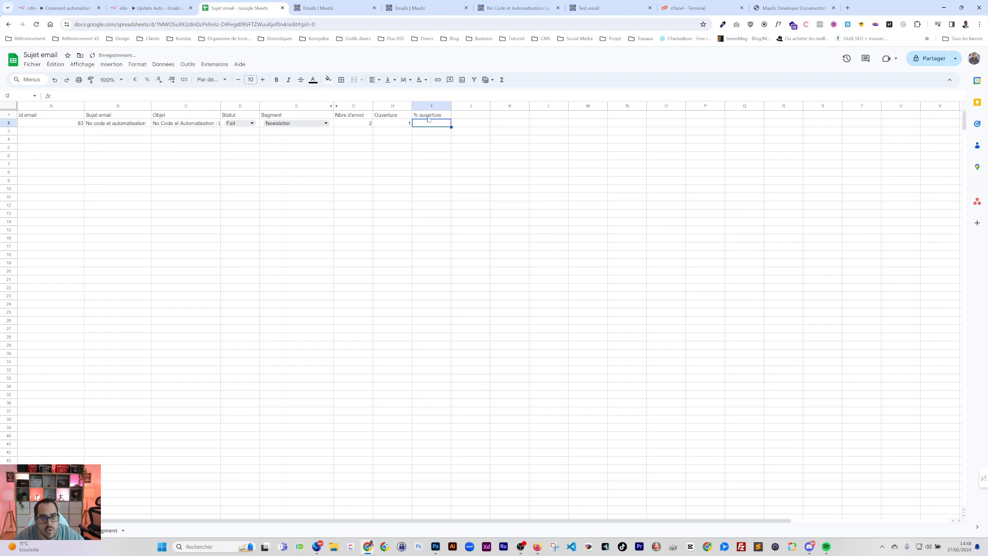
{"action": "type", "text": "="}
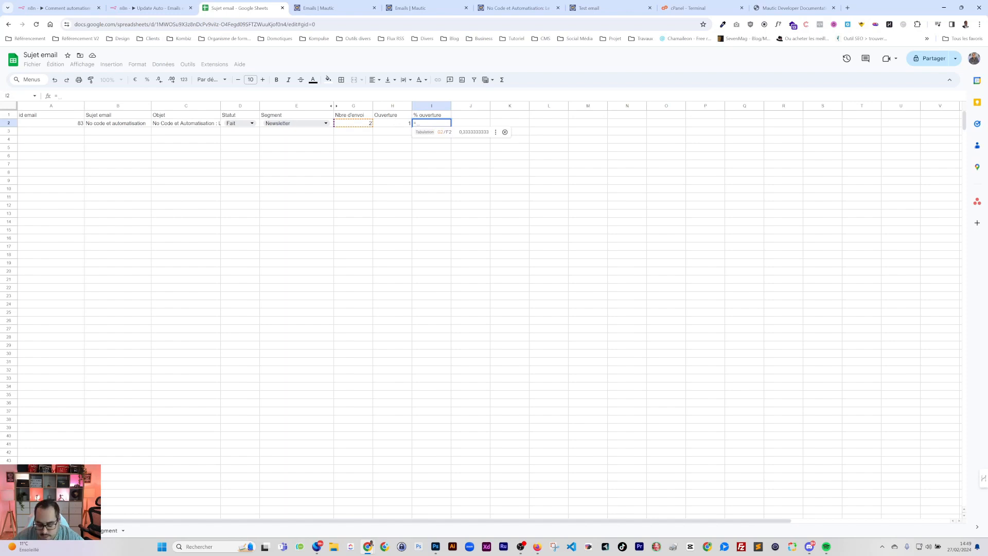
{"action": "left_click", "coordinate": [390, 124]}
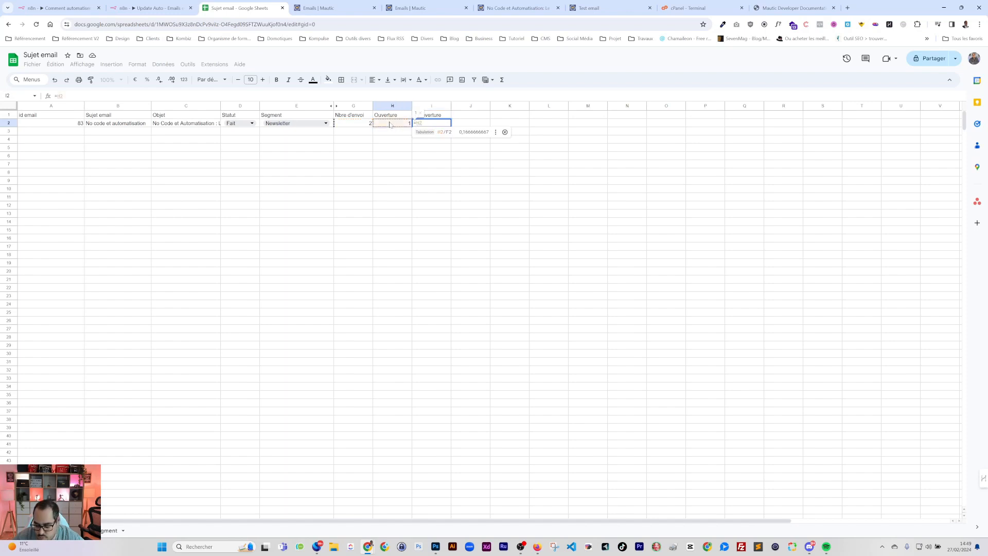
{"action": "type", "text": "*100/"}
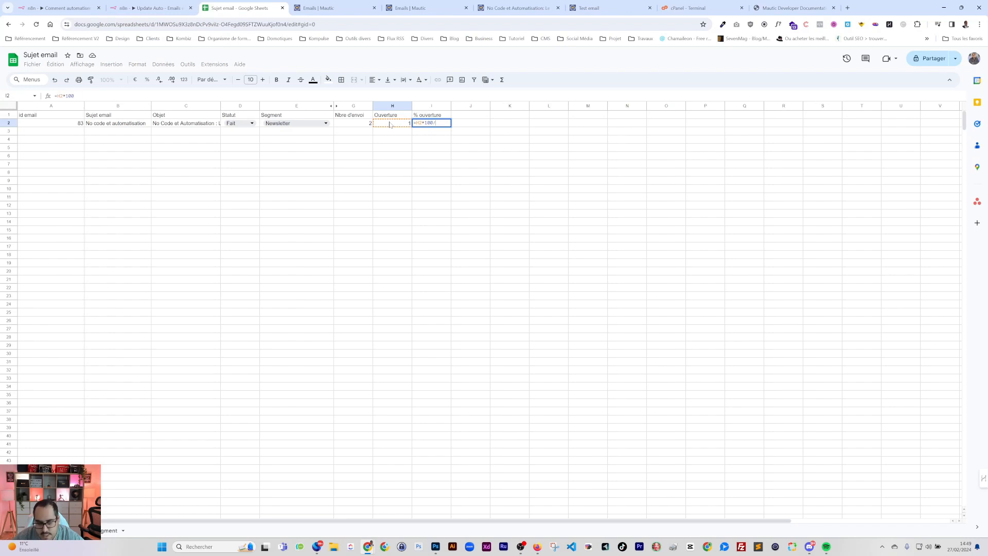
Make I2 compute Ouverture divided by Nbre d'envoi (H2/G2) in percent format
{"action": "left_click", "coordinate": [350, 124]}
{"action": "key", "text": "Return"}
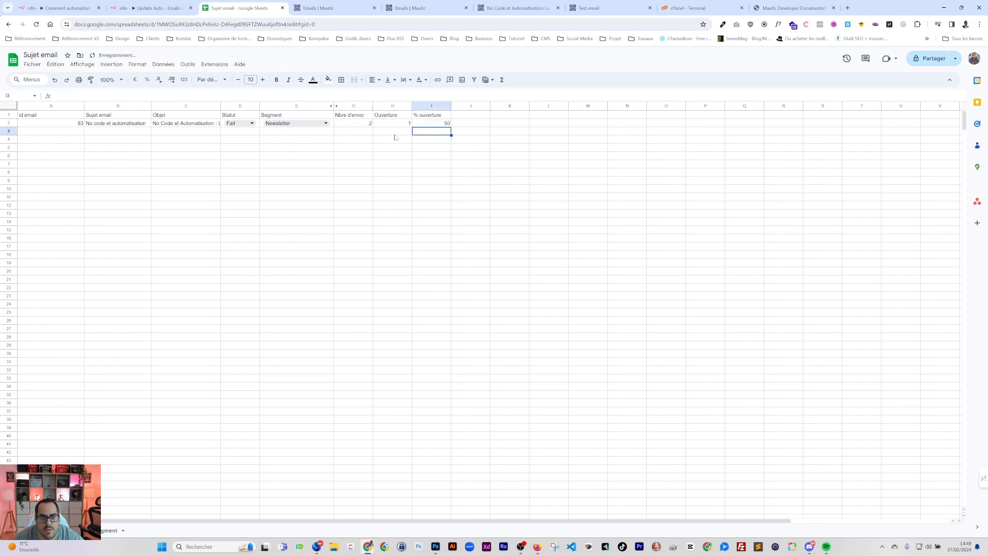
{"action": "left_click", "coordinate": [431, 122]}
{"action": "key", "text": "ctrl+shift+5"}
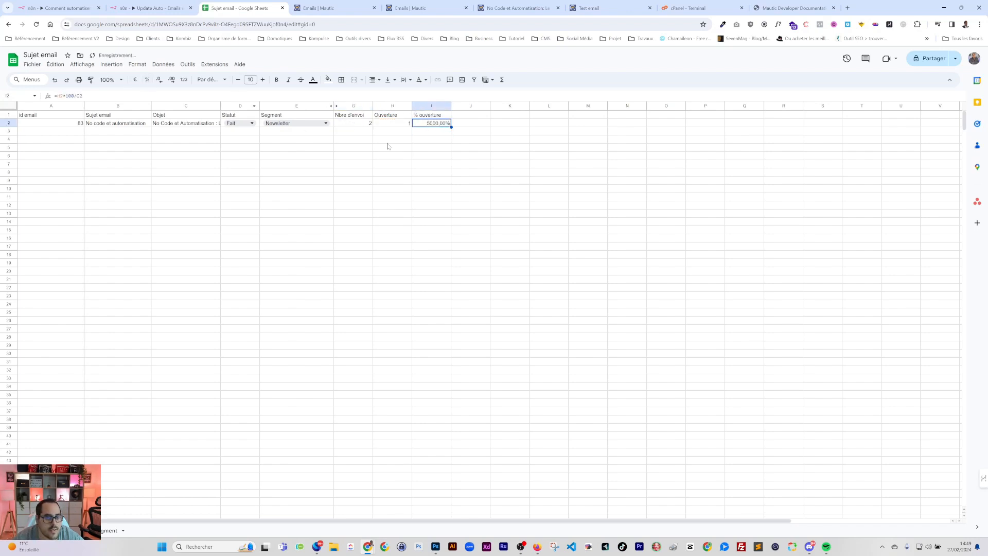
{"action": "double_click", "coordinate": [424, 127]}
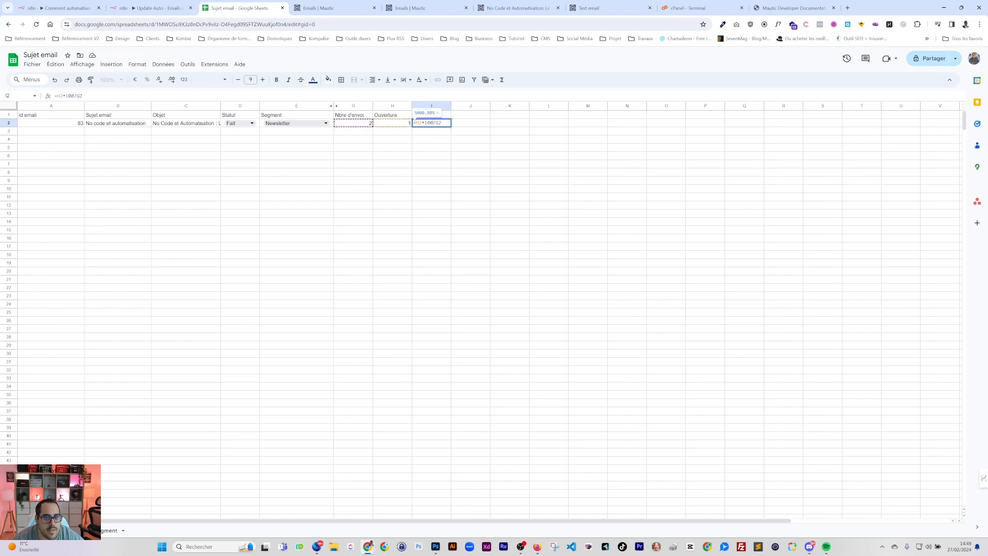
{"action": "key", "text": "BackSpace"}
{"action": "key", "text": "BackSpace"}
{"action": "key", "text": "Return"}
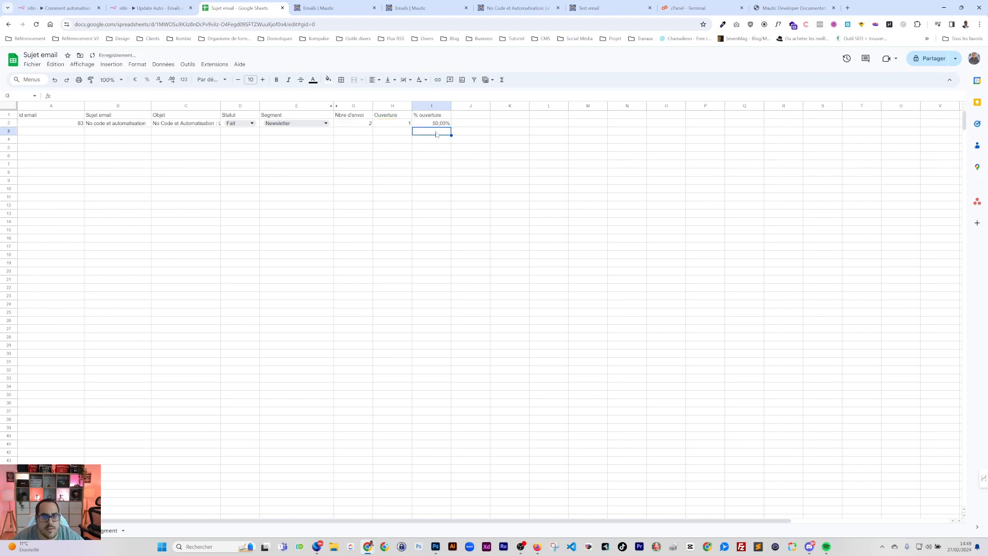
Adjust I2's decimal places so the open rate reads 50%
{"action": "left_click", "coordinate": [440, 126]}
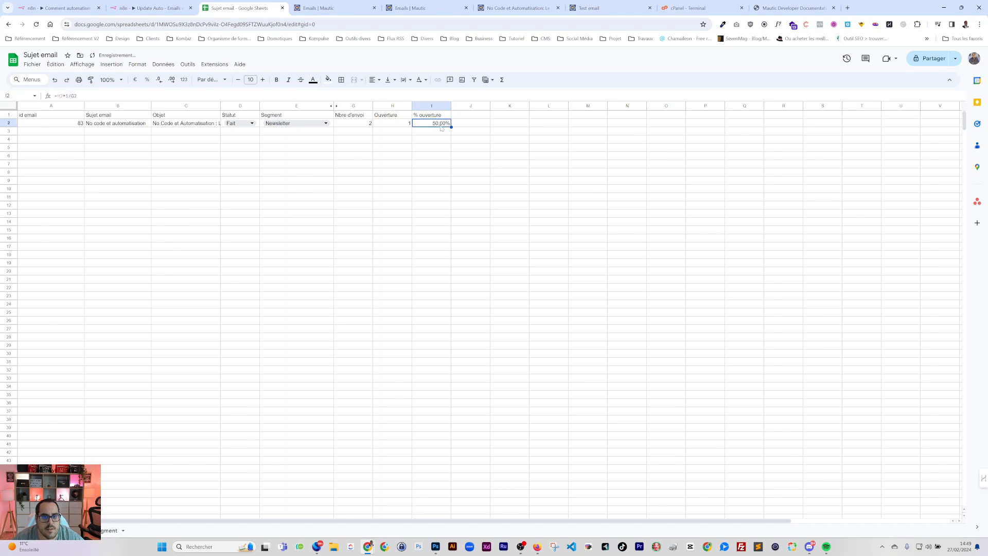
{"action": "left_click", "coordinate": [172, 80]}
{"action": "left_click", "coordinate": [159, 80]}
{"action": "left_click", "coordinate": [159, 80]}
{"action": "left_click", "coordinate": [159, 80]}
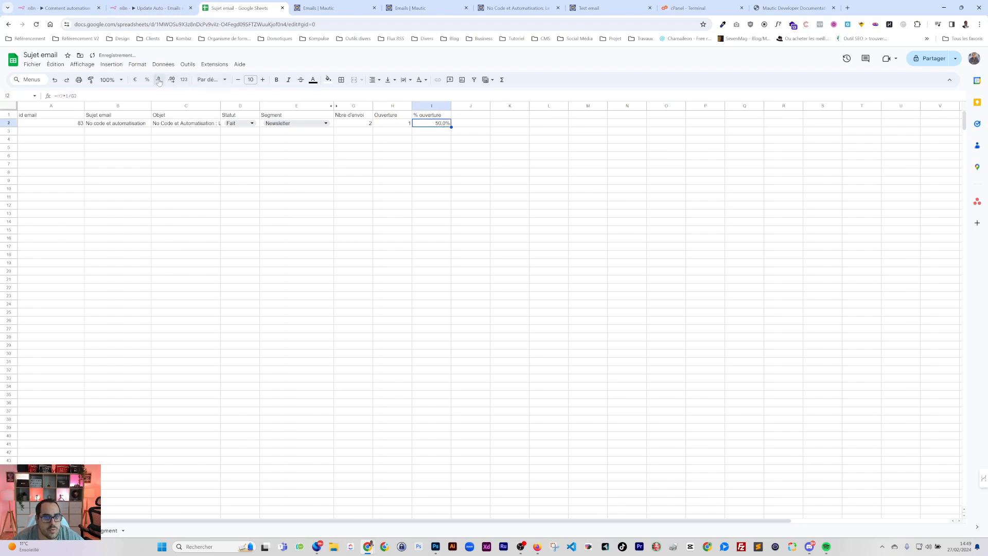
{"action": "left_click", "coordinate": [392, 172]}
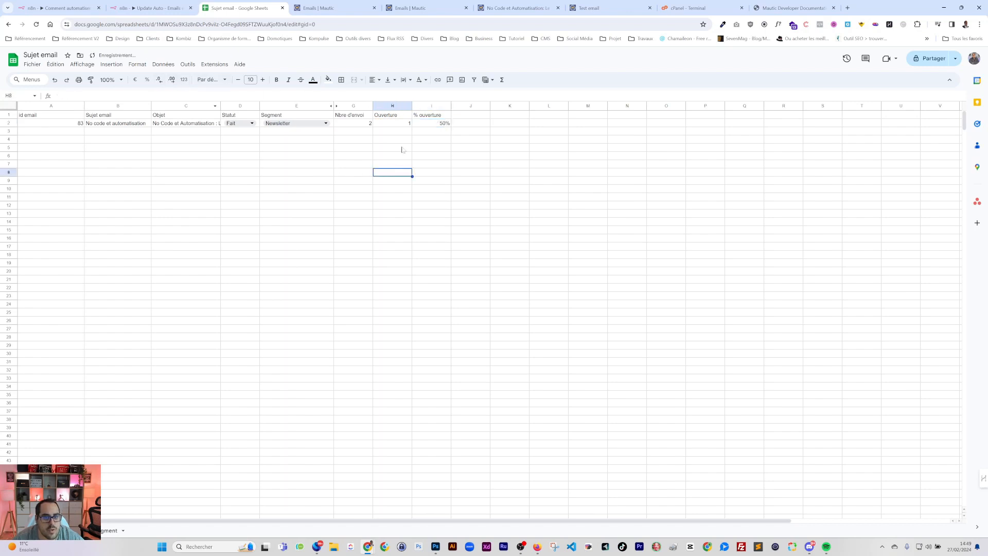
{"action": "left_click", "coordinate": [376, 125]}
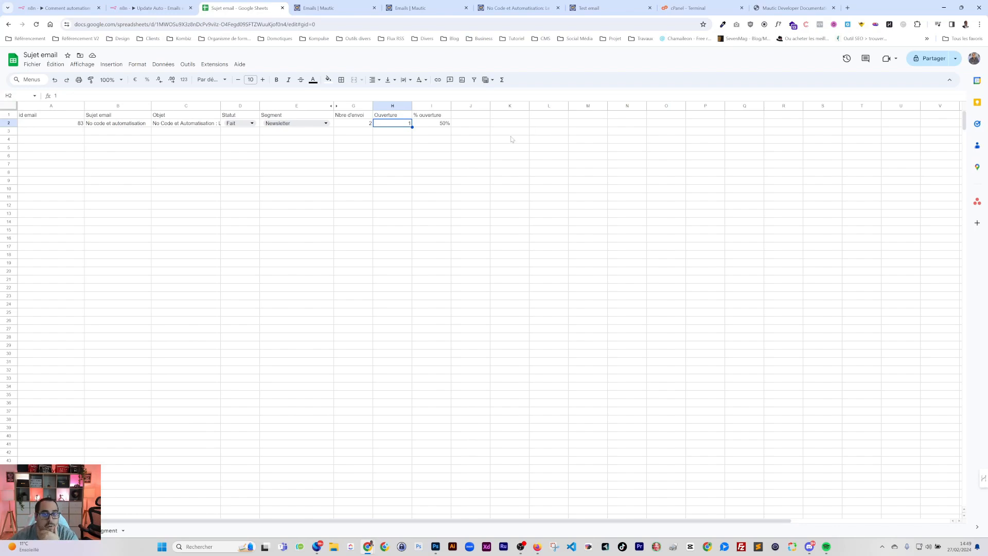
Check the email previews and GET EMAIL API docs, ending on Mautic's Emails list with Test email's stats
{"action": "left_click", "coordinate": [591, 12]}
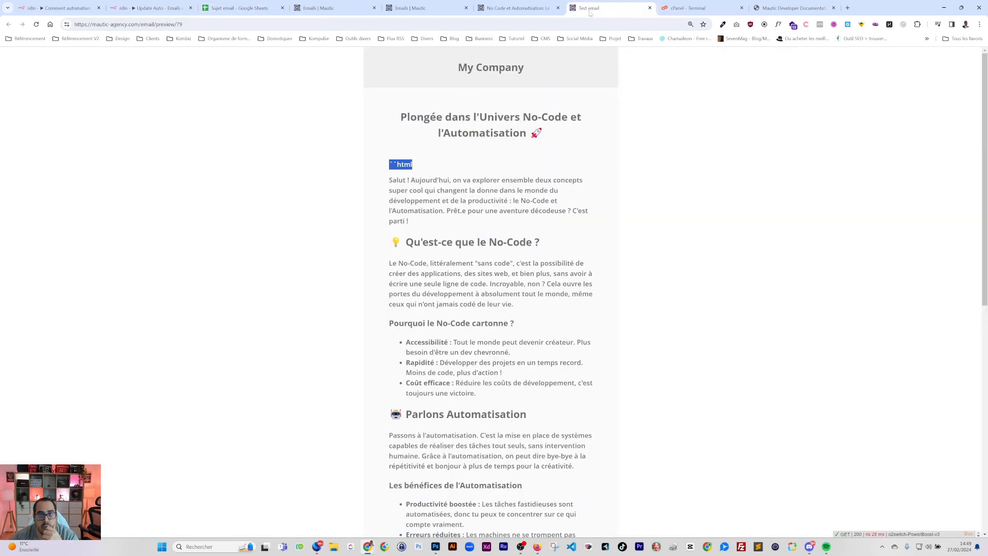
{"action": "left_click", "coordinate": [334, 8]}
{"action": "left_click", "coordinate": [489, 9]}
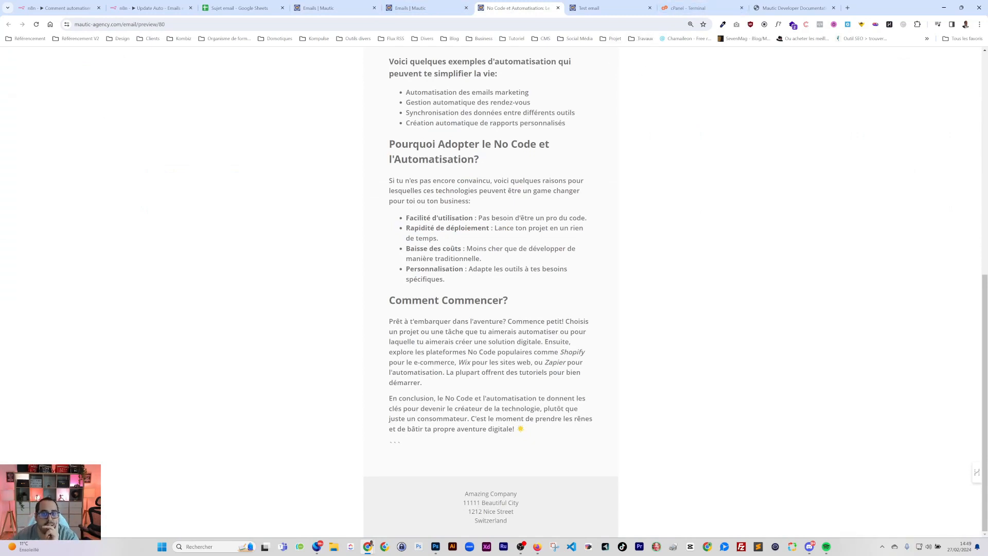
{"action": "left_click", "coordinate": [785, 9]}
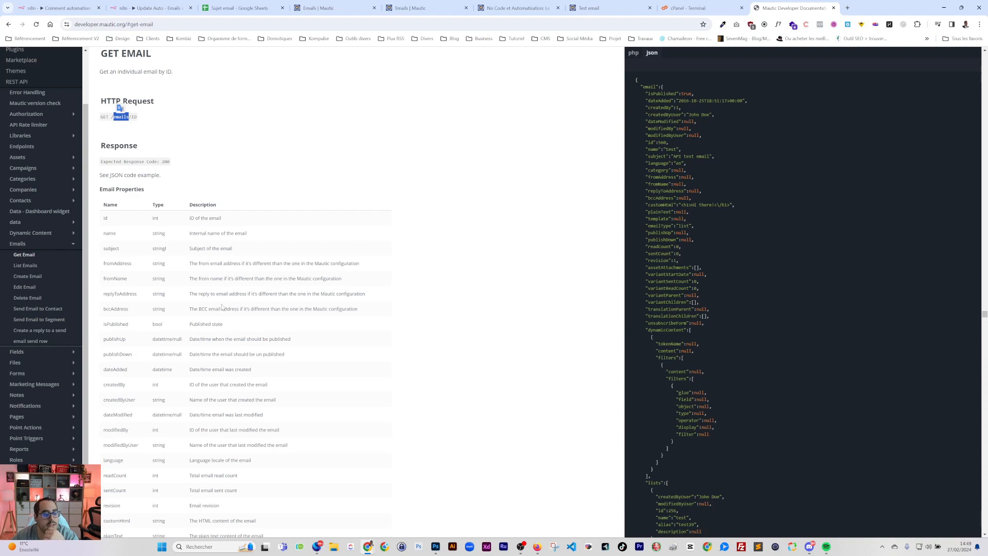
{"action": "key", "text": "ctrl+4"}
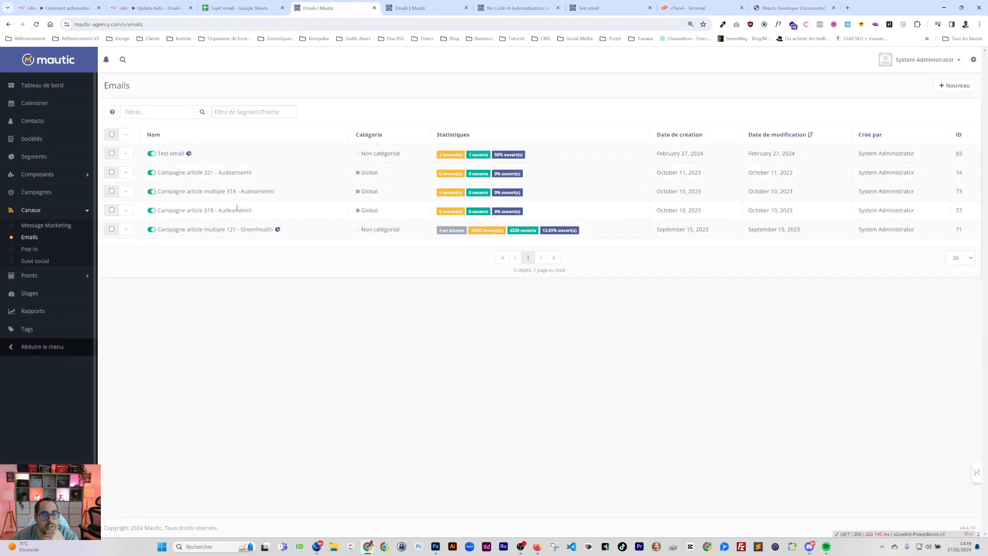
View the Test email's sent and opened chart, then return to the Get Email API reference
{"action": "left_click", "coordinate": [171, 154]}
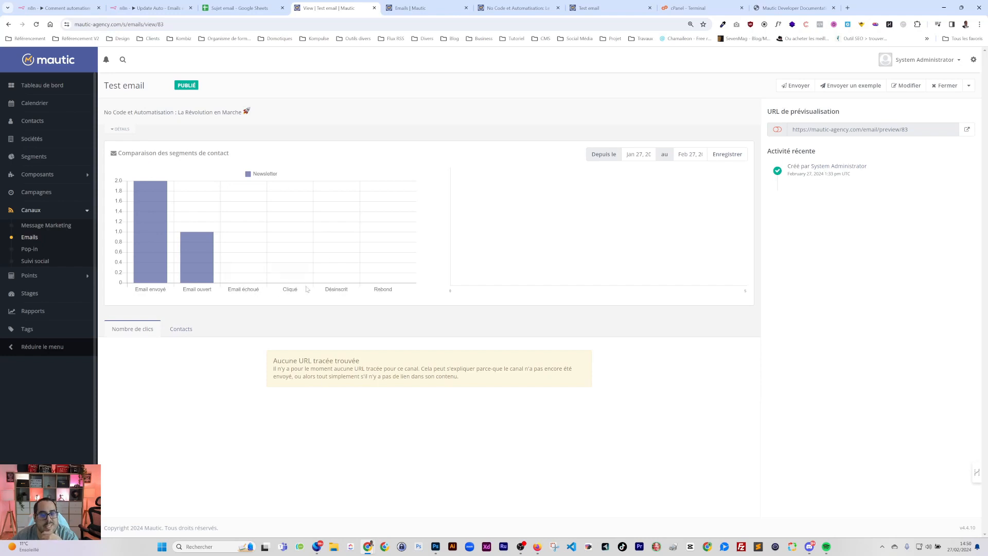
{"action": "left_click", "coordinate": [792, 8]}
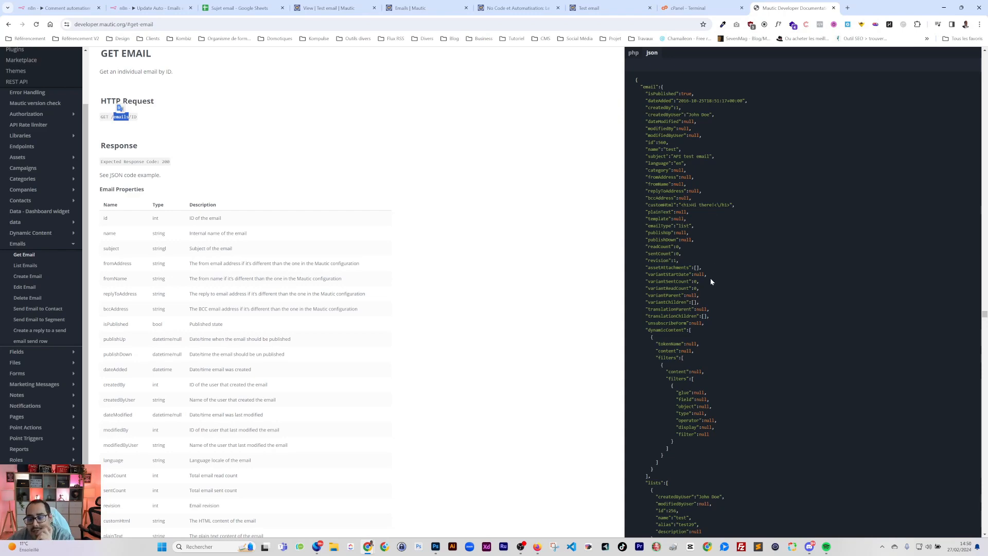
Scroll through the API docs and jump to the create-reply-to-send-row endpoint
{"action": "scroll", "coordinate": [707, 334], "scroll_direction": "down", "scroll_amount": 2}
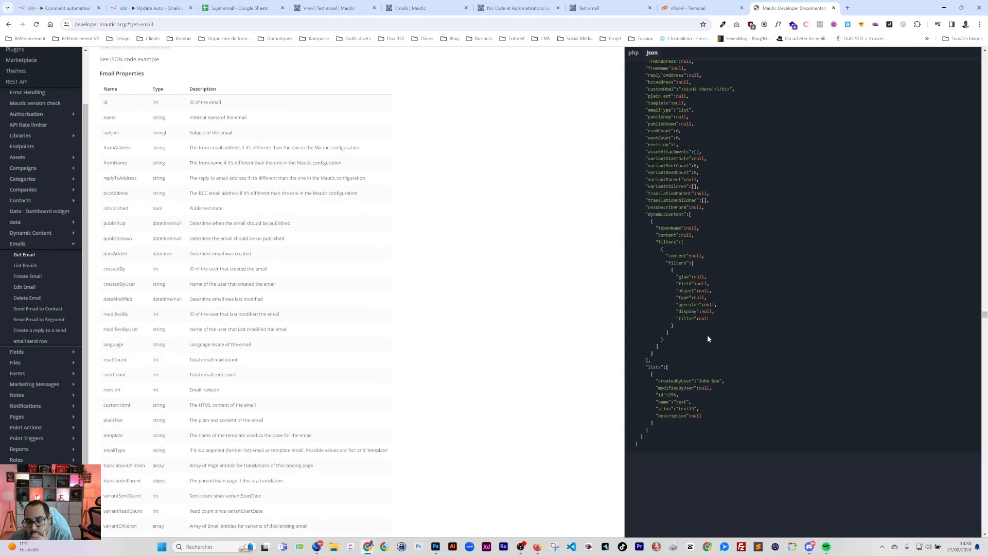
{"action": "scroll", "coordinate": [707, 335], "scroll_direction": "up", "scroll_amount": 3}
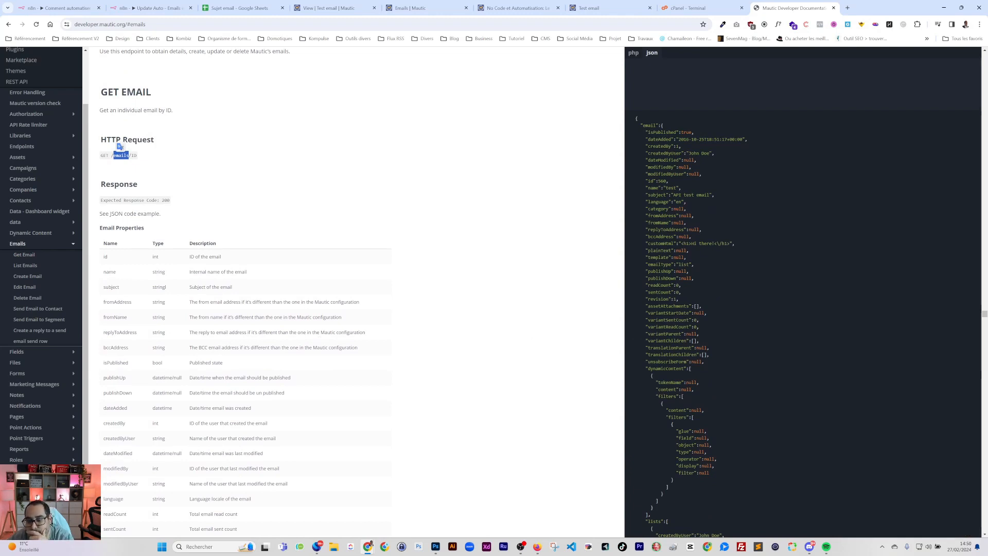
{"action": "scroll", "coordinate": [668, 417], "scroll_direction": "down", "scroll_amount": 5}
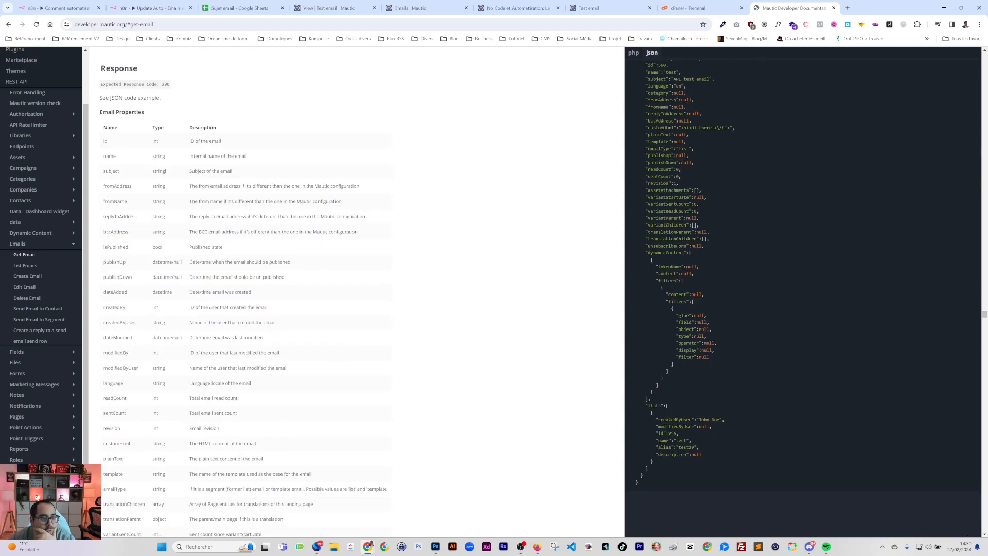
{"action": "left_click", "coordinate": [24, 342]}
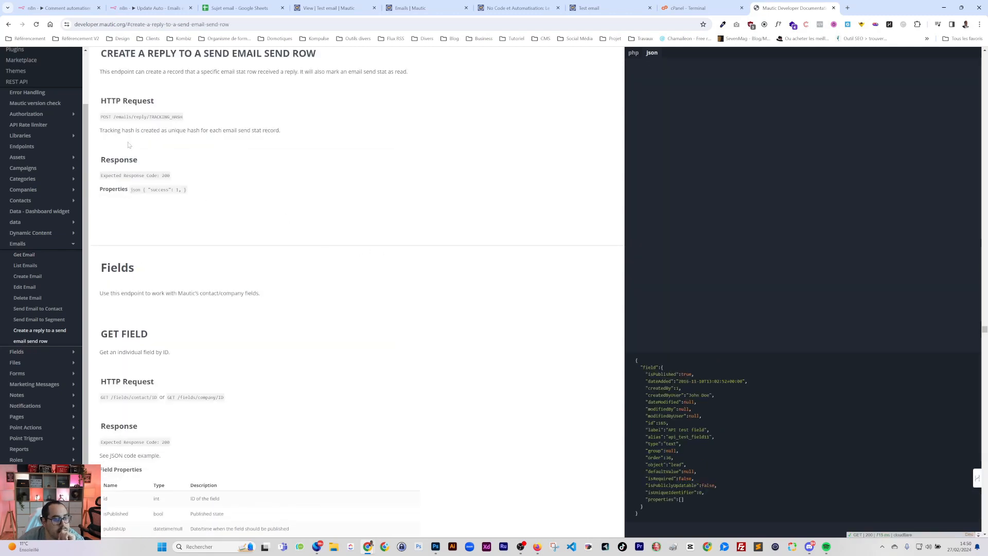
{"action": "scroll", "coordinate": [33, 360], "scroll_direction": "down", "scroll_amount": 2}
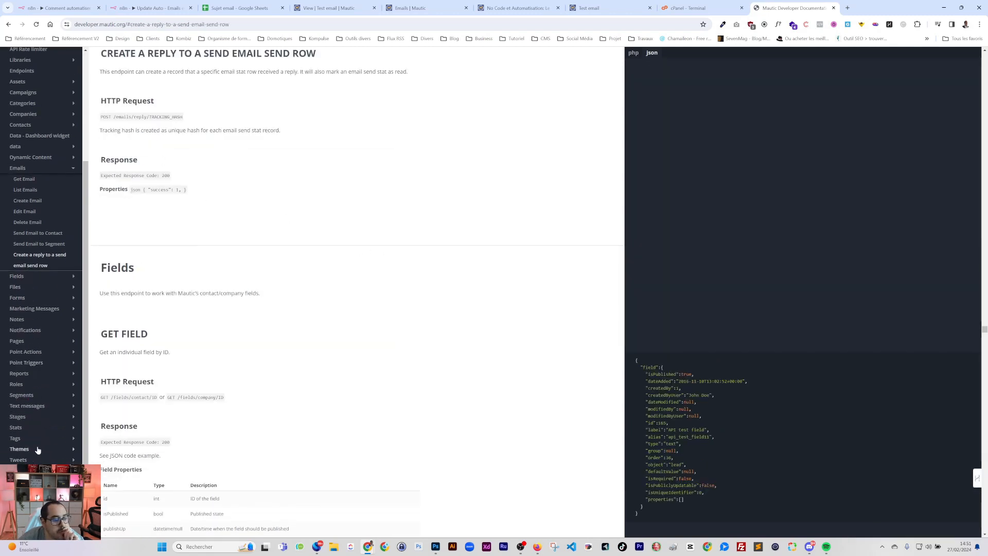
Browse the Stats Get Available Stat Tables and Reports List Reports endpoint docs
{"action": "left_click", "coordinate": [17, 428]}
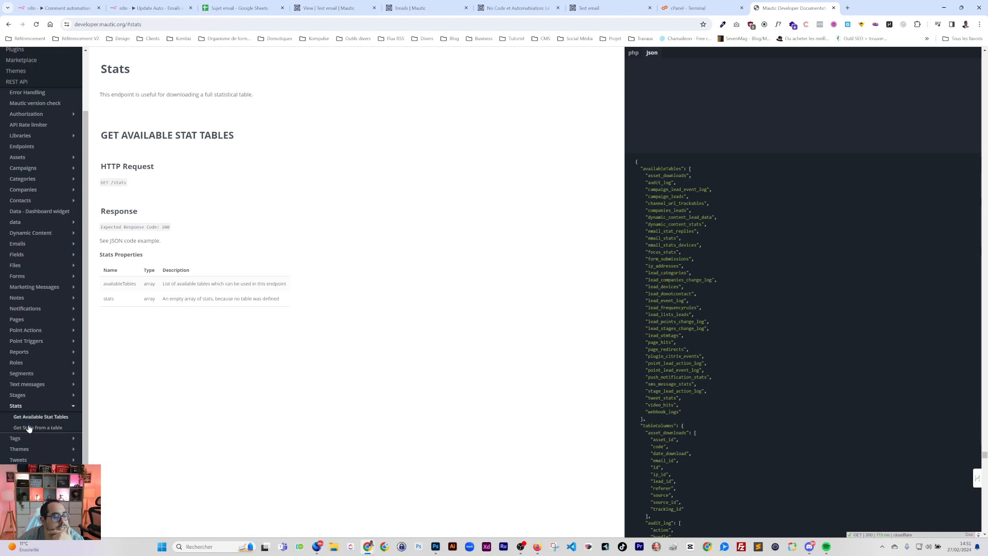
{"action": "left_click", "coordinate": [31, 417]}
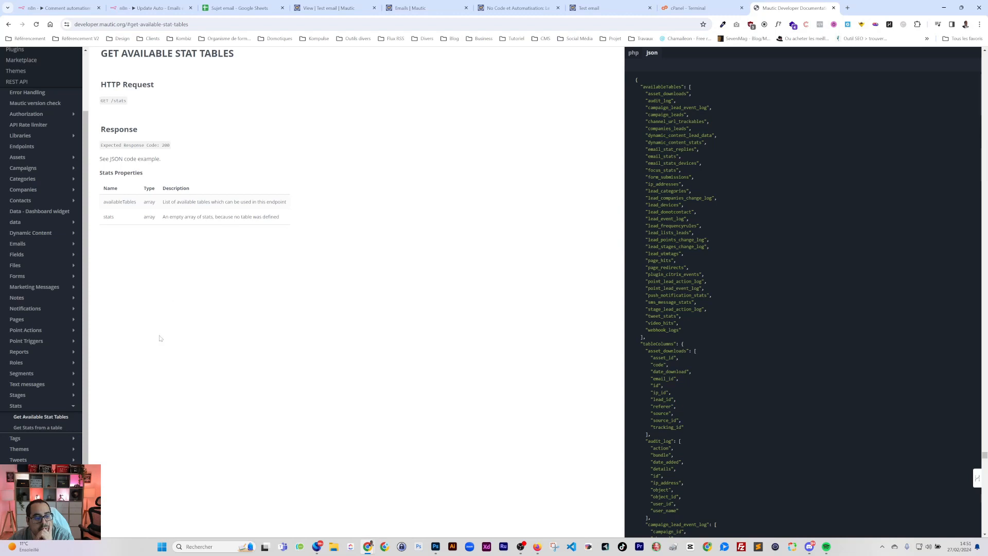
{"action": "left_click", "coordinate": [19, 353]}
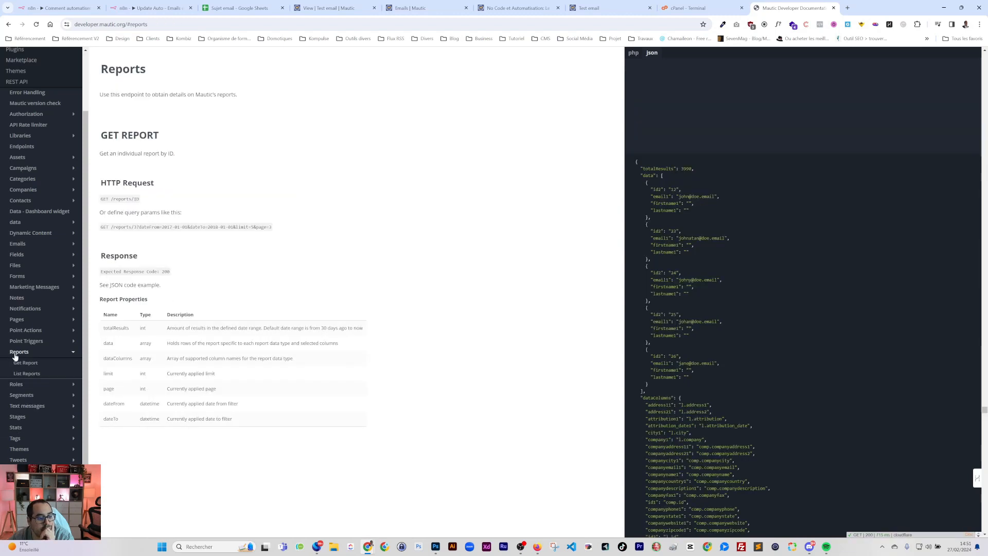
{"action": "left_click", "coordinate": [35, 373]}
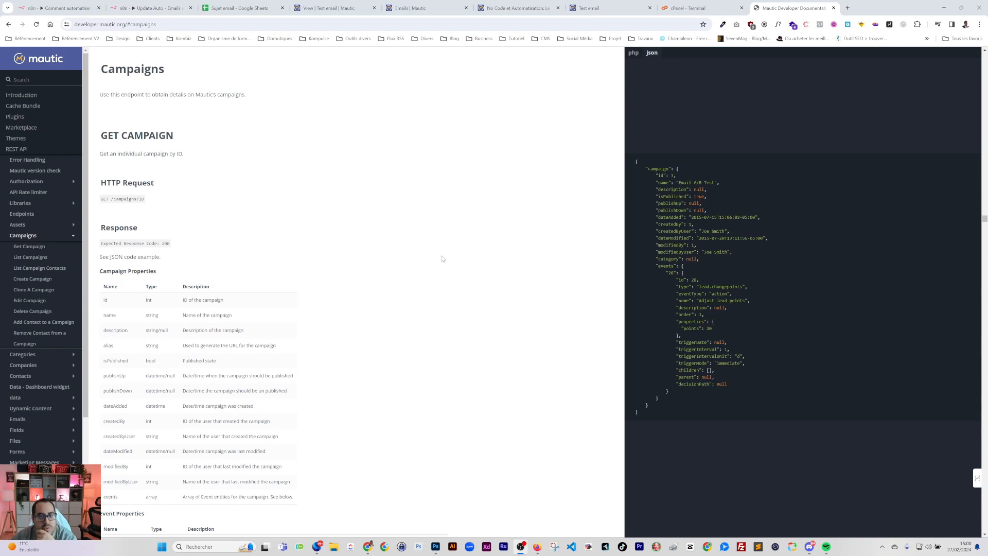
Review the Test email stats, Sujet email sheet and email preview, then return to Update Auto
{"action": "left_click", "coordinate": [320, 14]}
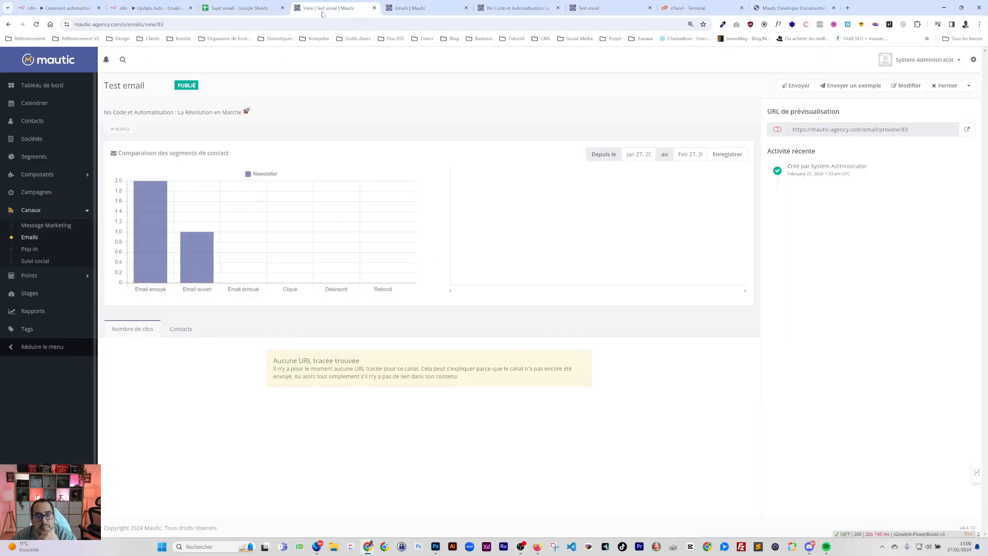
{"action": "left_click", "coordinate": [239, 8]}
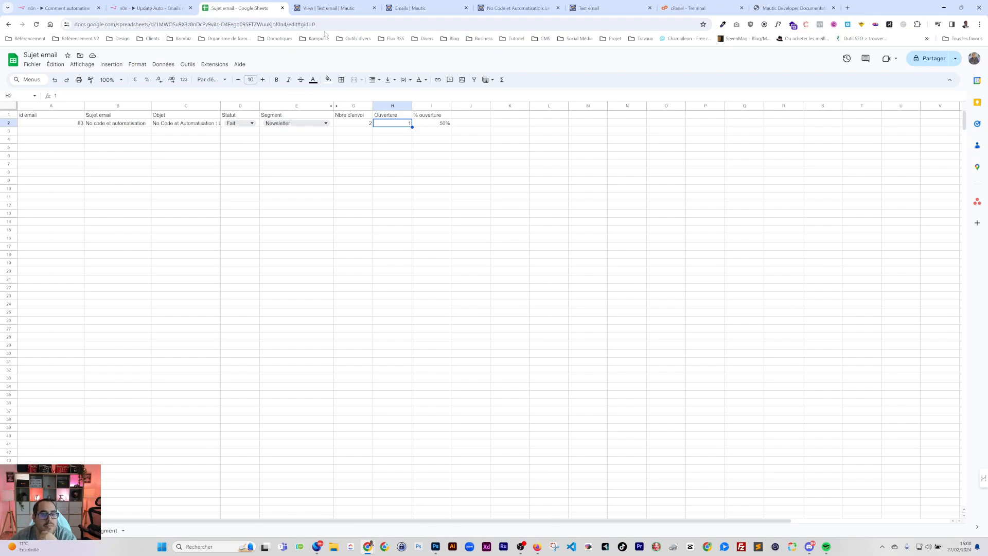
{"action": "left_click", "coordinate": [514, 7]}
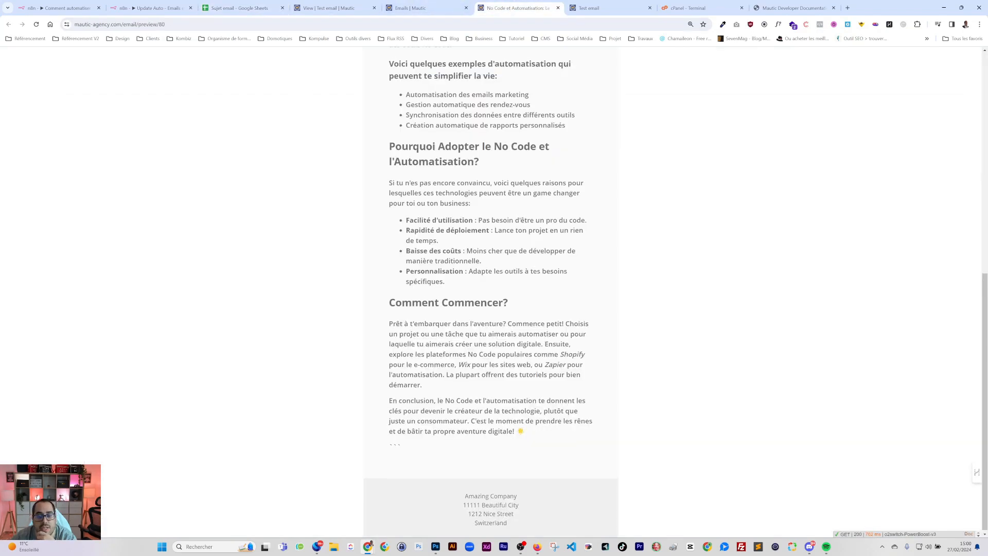
{"action": "scroll", "coordinate": [491, 292], "scroll_direction": "up", "scroll_amount": 8}
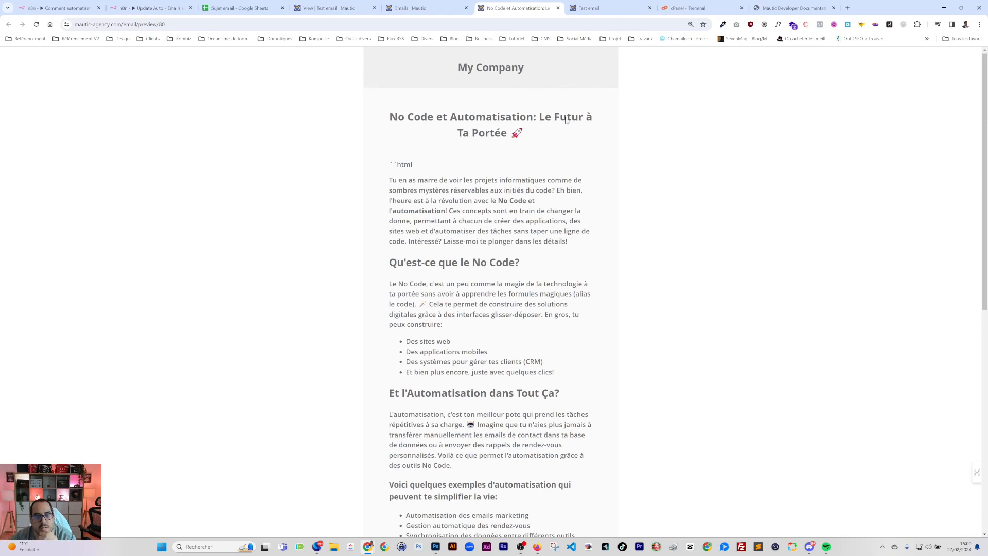
{"action": "left_click", "coordinate": [136, 8]}
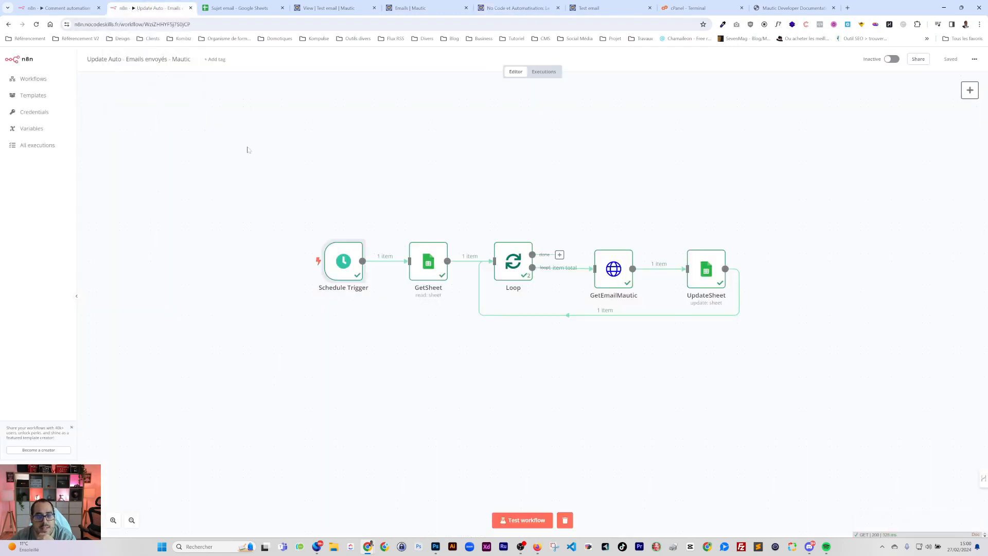
Look over the email-creation workflow with its node panel closed, then return to the Sujet email sheet
{"action": "left_click", "coordinate": [67, 10]}
{"action": "left_click", "coordinate": [647, 63]}
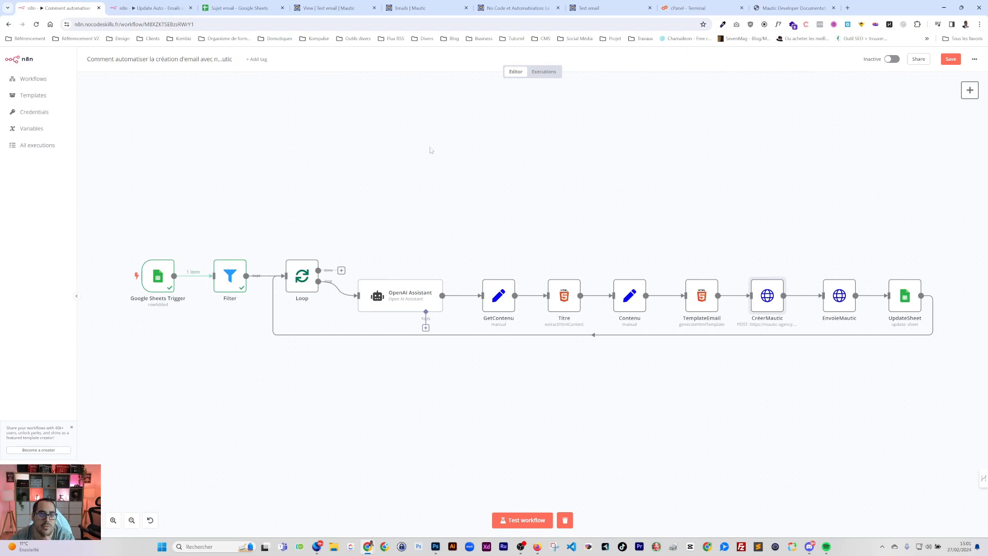
{"action": "left_click", "coordinate": [236, 8]}
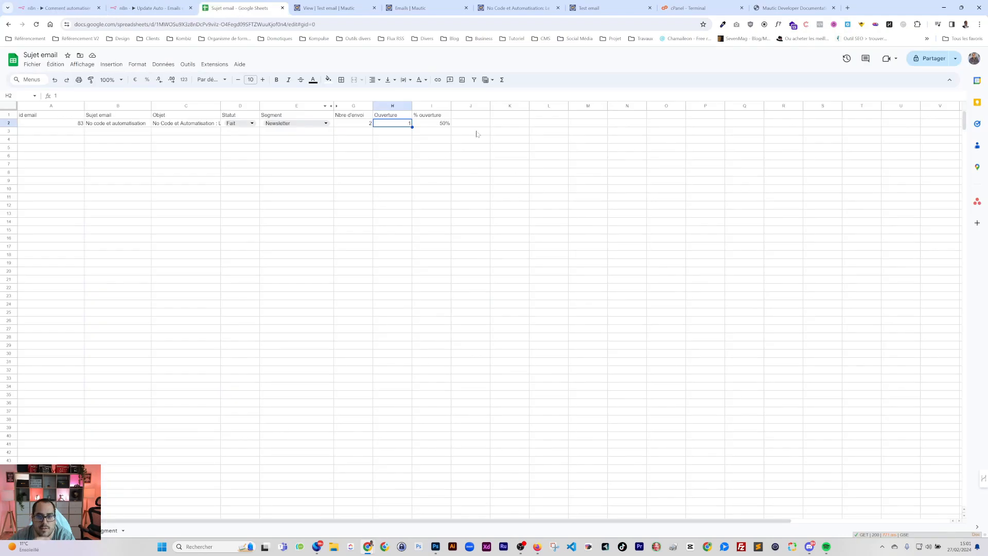
{"action": "left_click", "coordinate": [466, 116]}
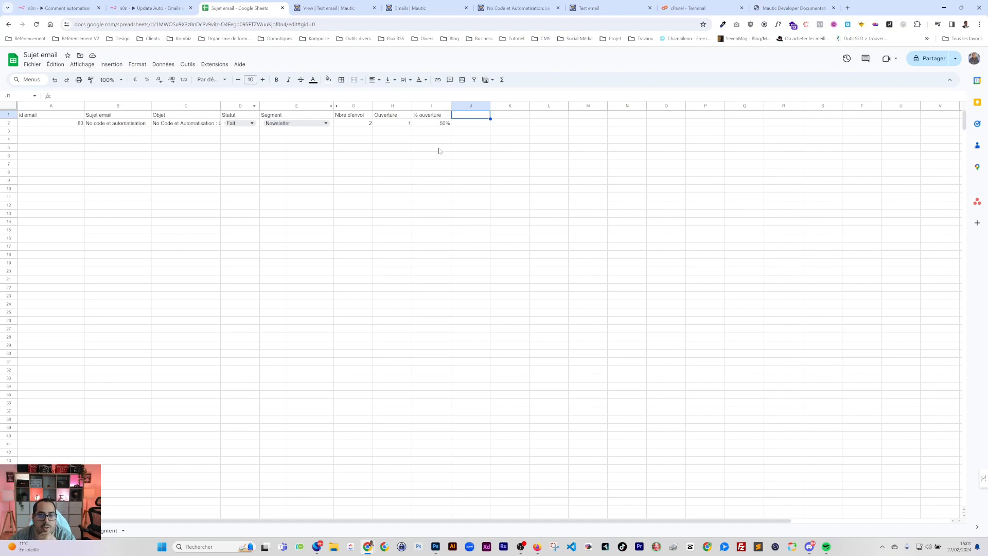
{"action": "left_click", "coordinate": [465, 124]}
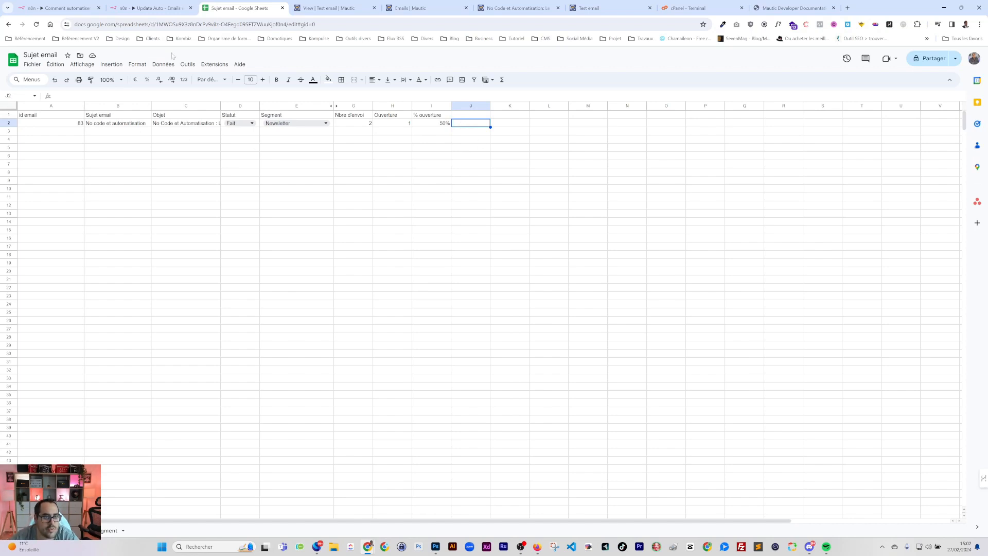
{"action": "left_click", "coordinate": [149, 8]}
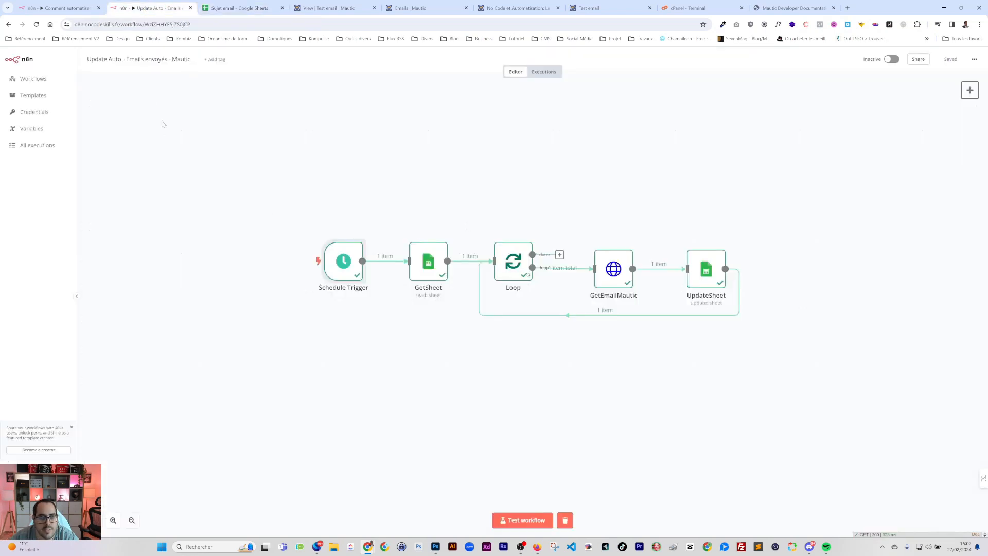
{"action": "left_click", "coordinate": [56, 11]}
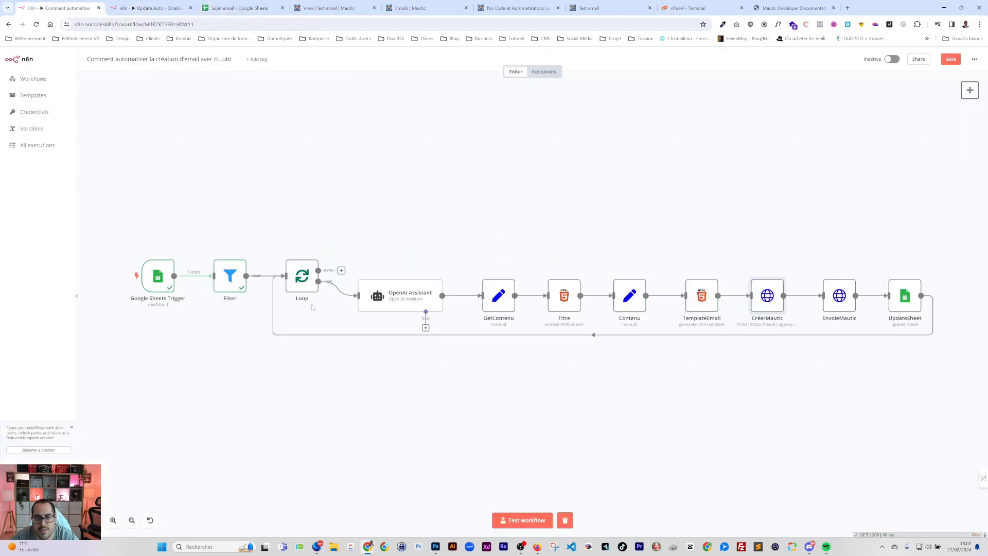
{"action": "left_click", "coordinate": [231, 9]}
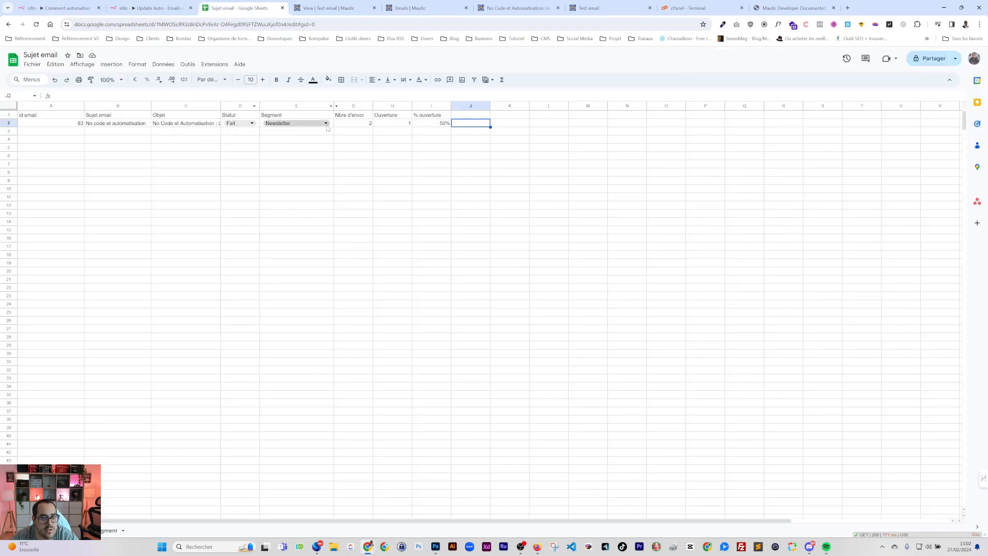
{"action": "left_click", "coordinate": [309, 124]}
{"action": "left_click", "coordinate": [188, 345]}
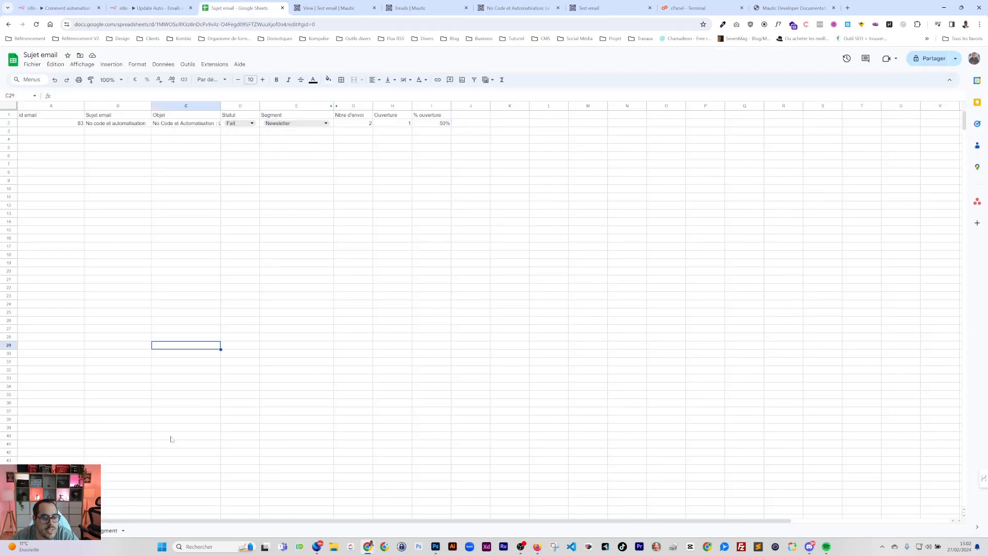
{"action": "left_click", "coordinate": [116, 531]}
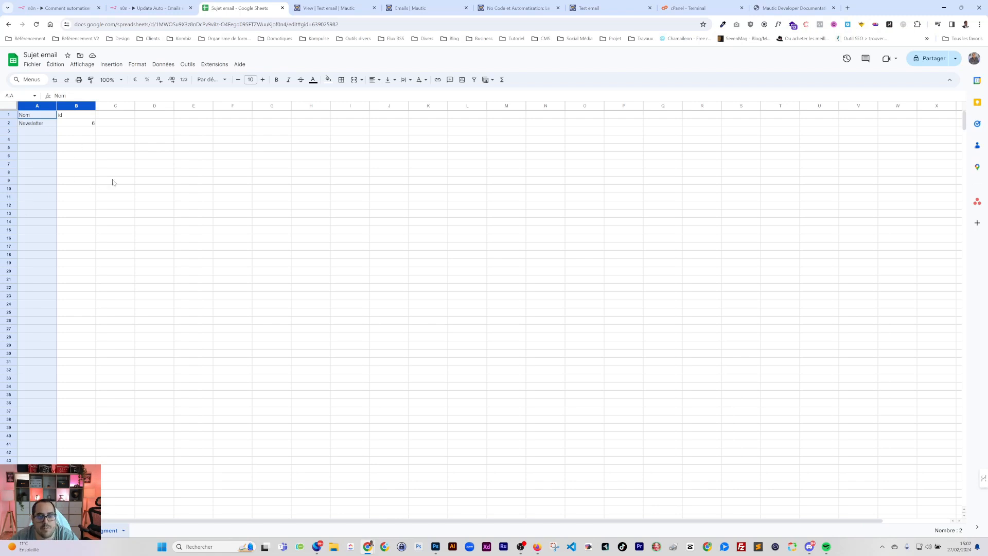
{"action": "left_click", "coordinate": [154, 9]}
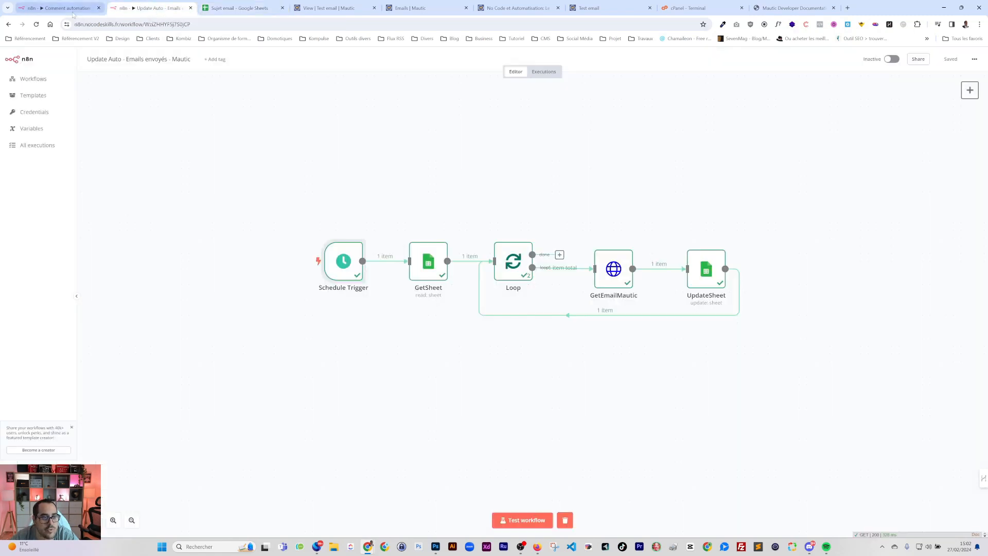
{"action": "left_click", "coordinate": [59, 8]}
{"action": "left_click", "coordinate": [240, 8]}
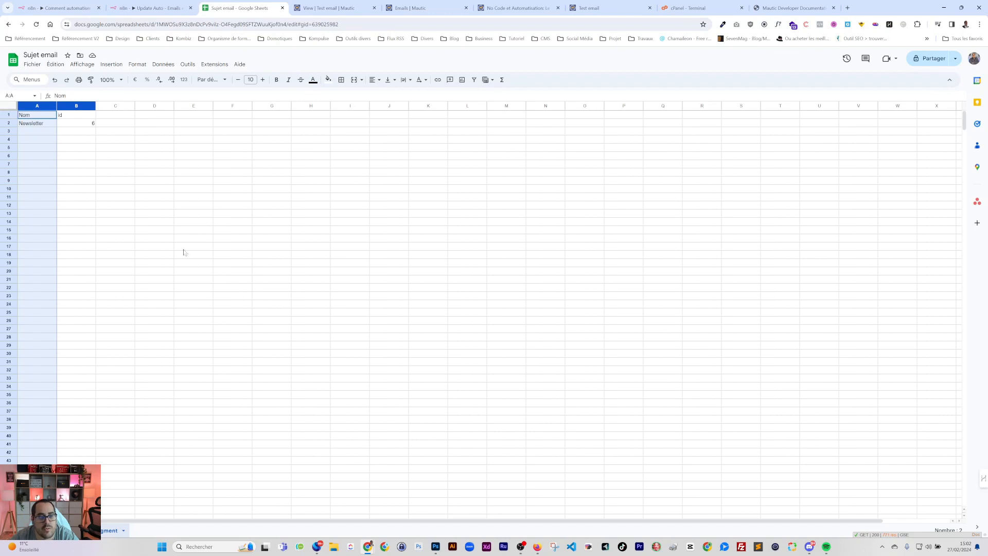
{"action": "left_click", "coordinate": [68, 530]}
{"action": "left_click", "coordinate": [431, 124]}
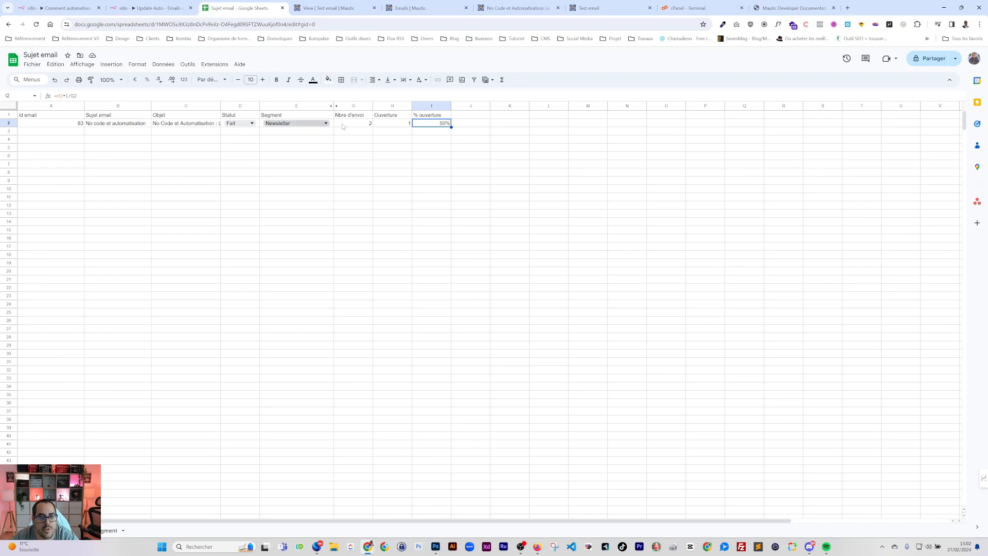
Check the G2 sent count and I2 open-rate formula, then auto-fit column A's width
{"action": "left_click", "coordinate": [342, 124]}
{"action": "left_click", "coordinate": [438, 124]}
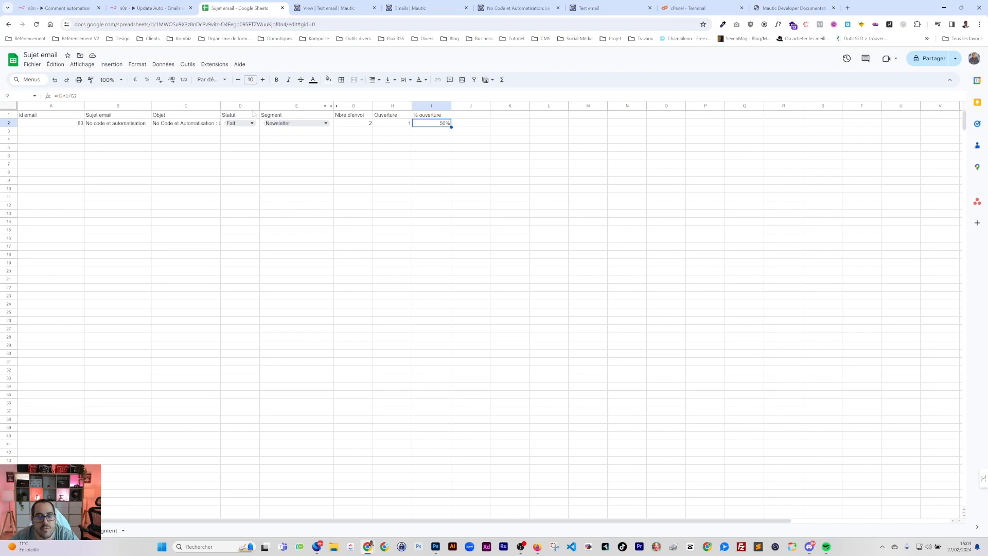
{"action": "double_click", "coordinate": [84, 107]}
Select the open-rate cell I2, then select the empty cells J1 to J2
{"action": "left_click", "coordinate": [423, 116]}
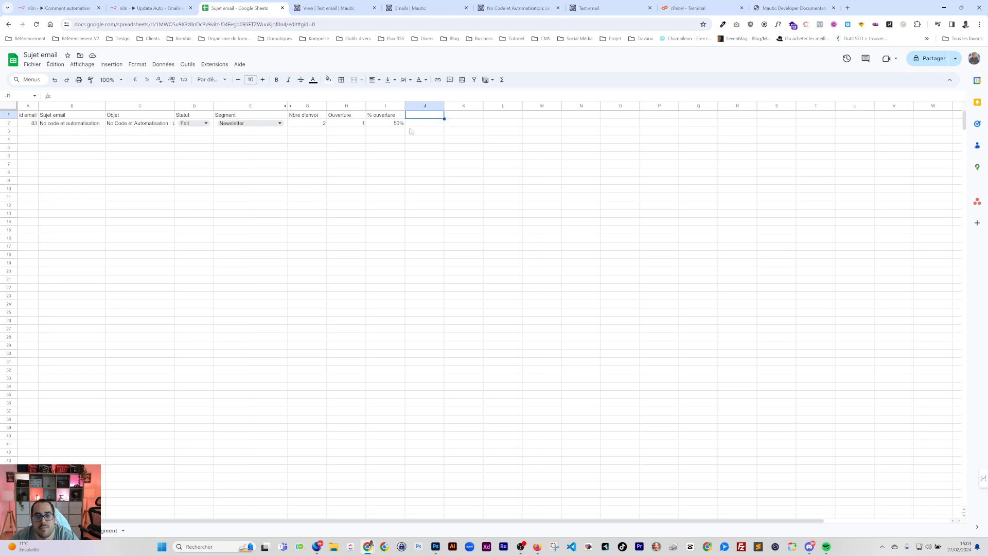
{"action": "left_click", "coordinate": [394, 126]}
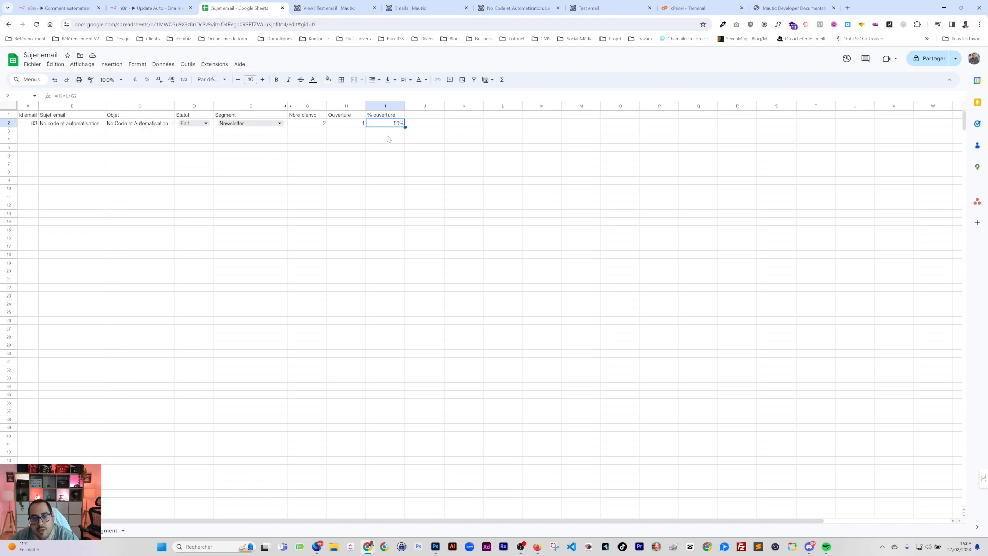
{"action": "left_click", "coordinate": [423, 122]}
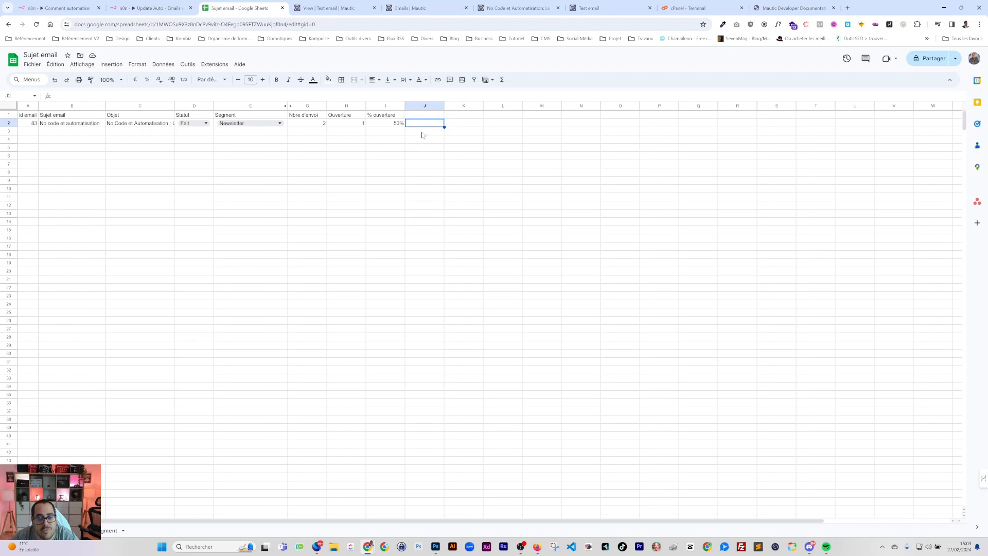
{"action": "left_click_drag", "start_coordinate": [428, 118], "coordinate": [427, 126]}
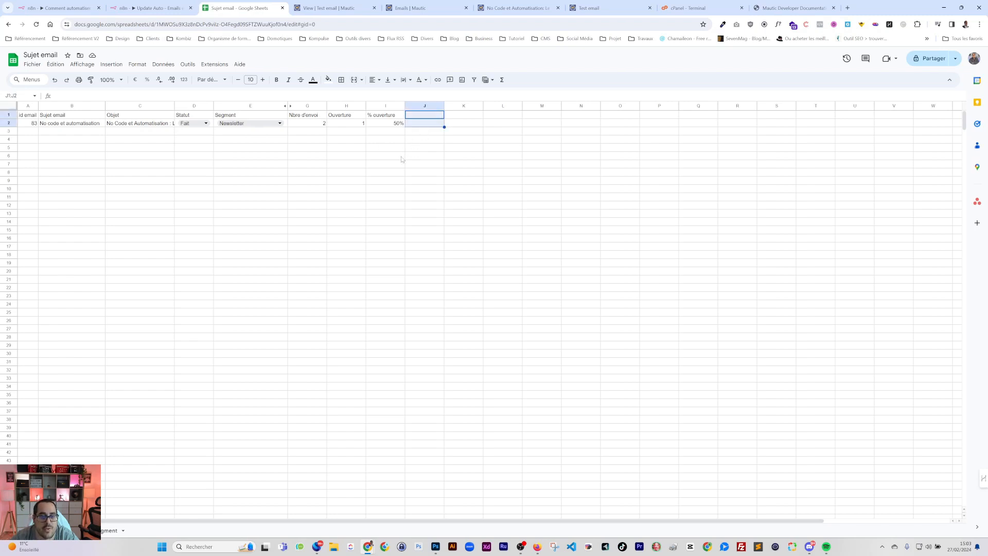